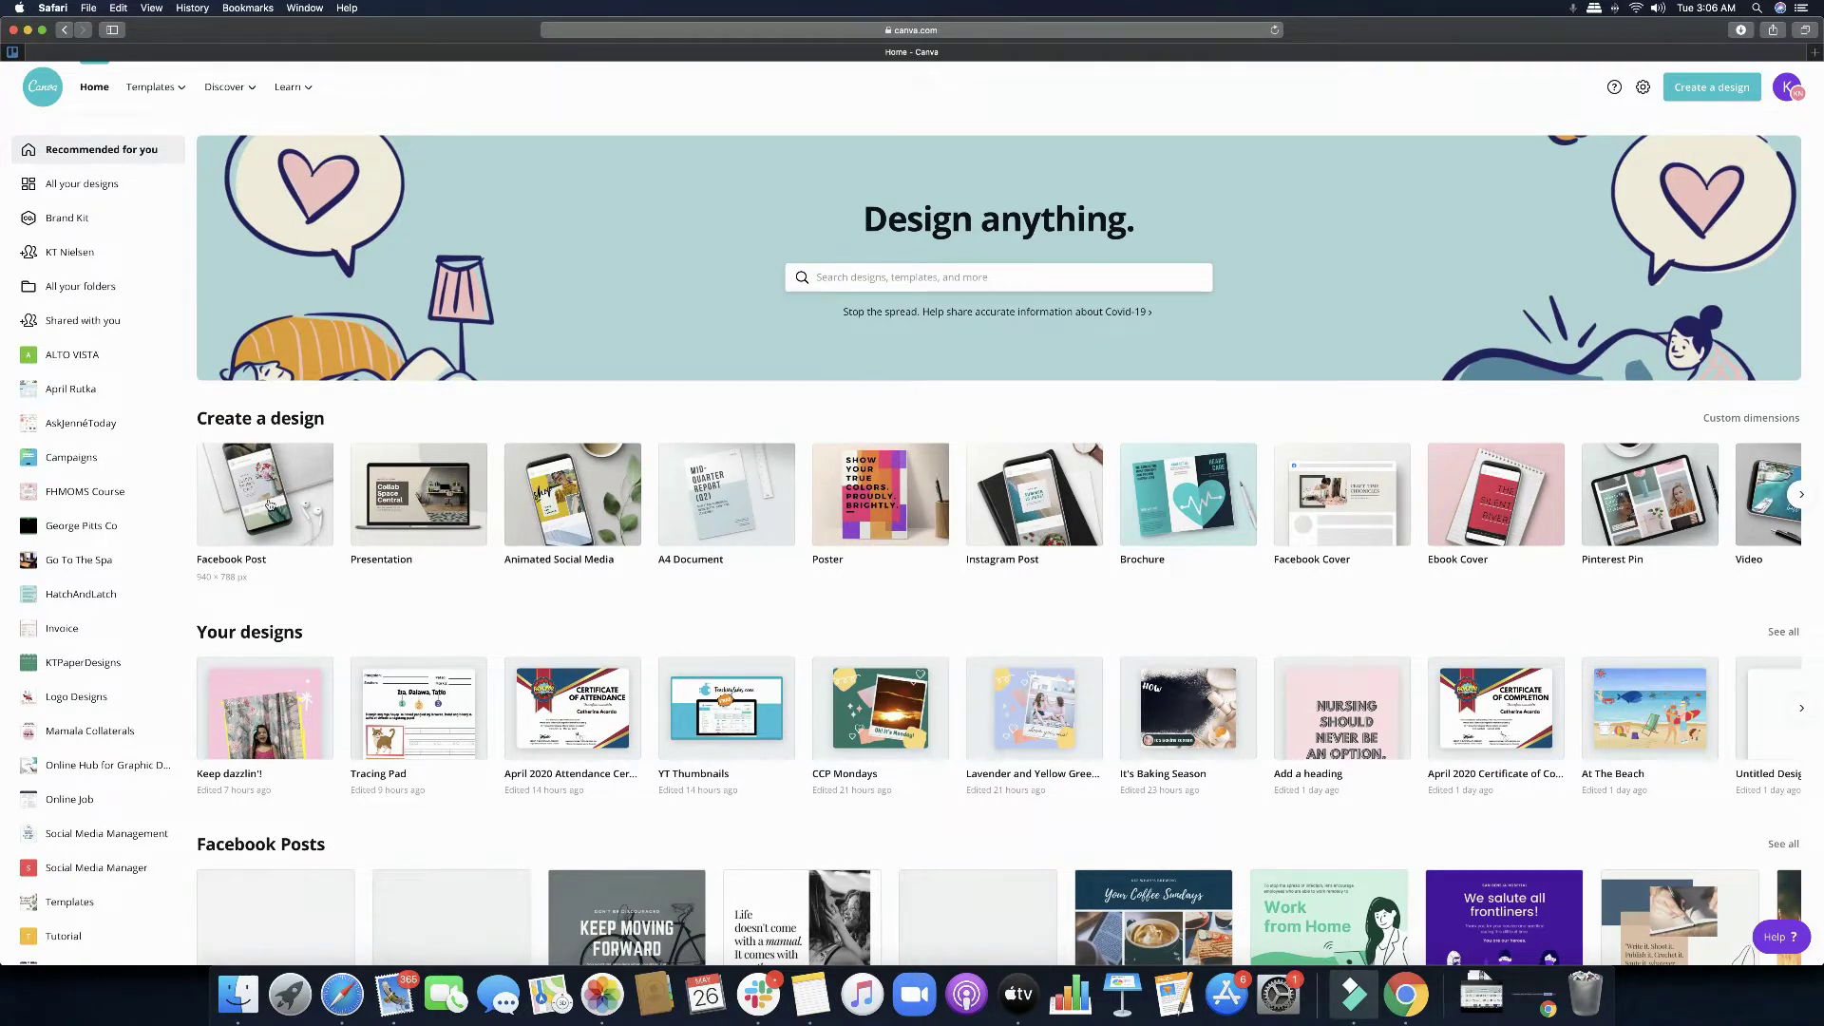
# Step: Create a new Facebook Post design and fill its background with the white brick texture
pyautogui.click(270, 504)
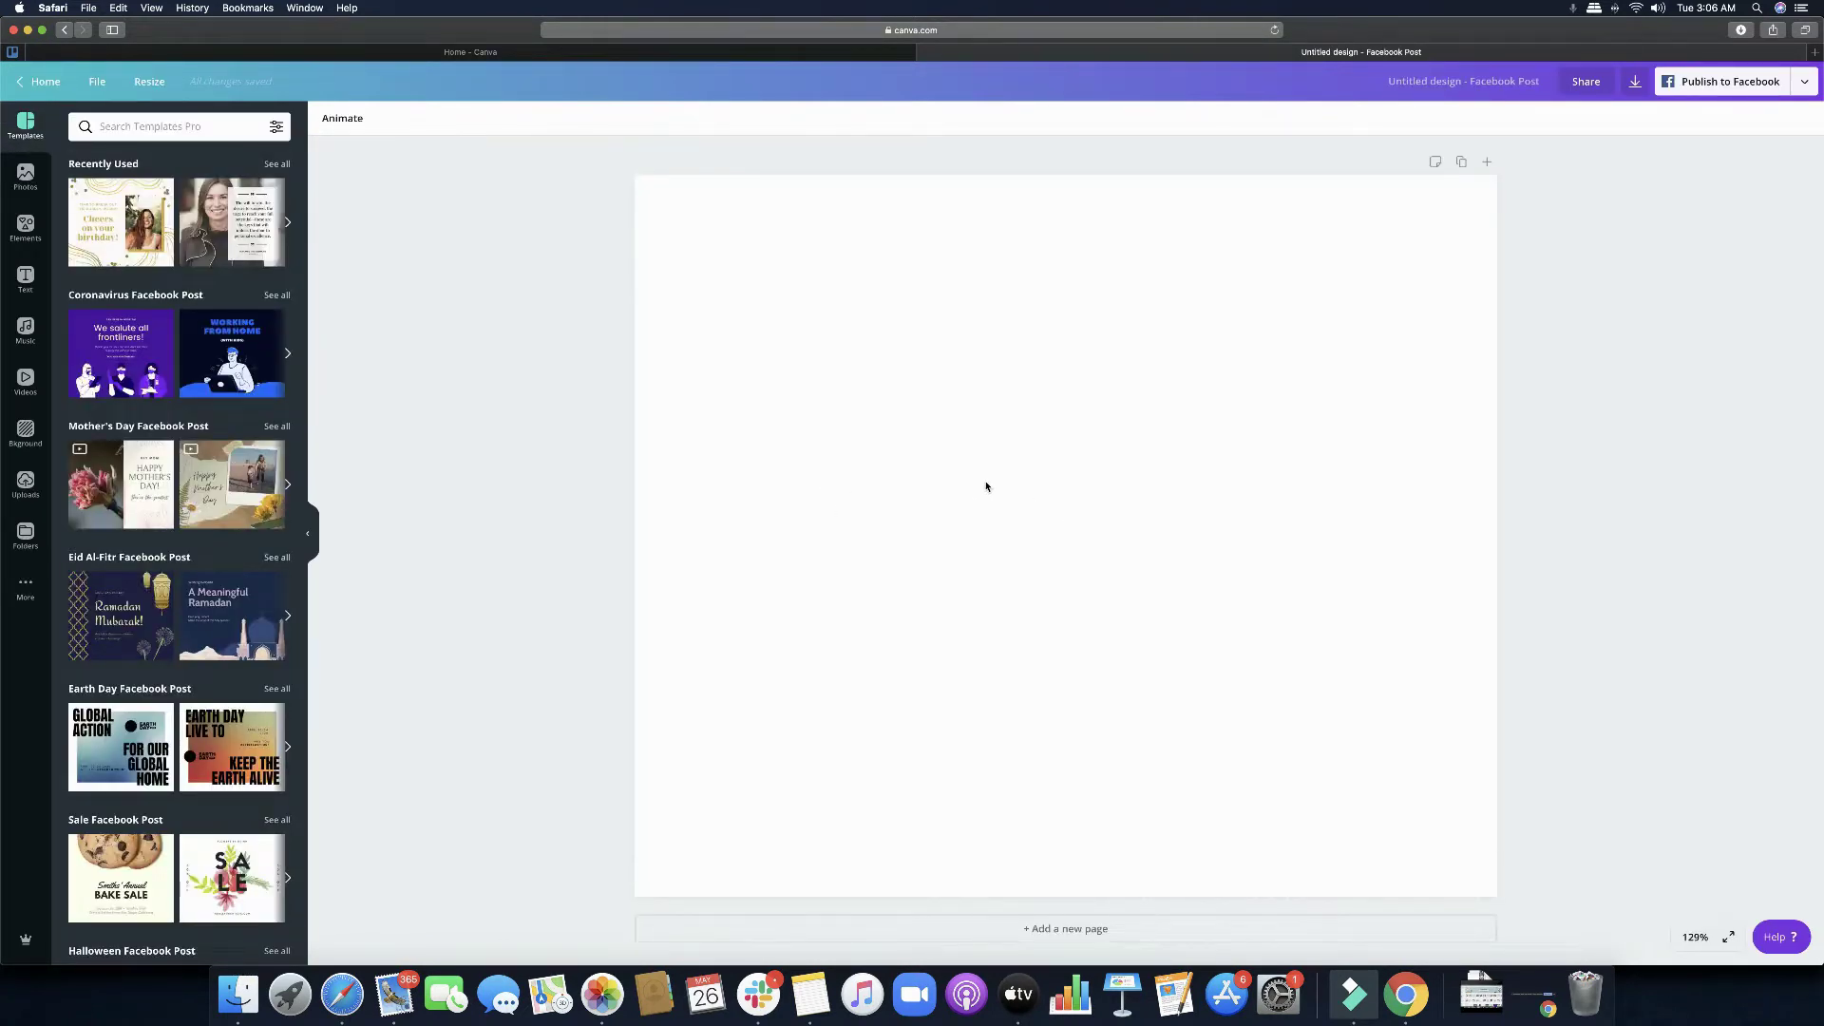
pyautogui.click(24, 446)
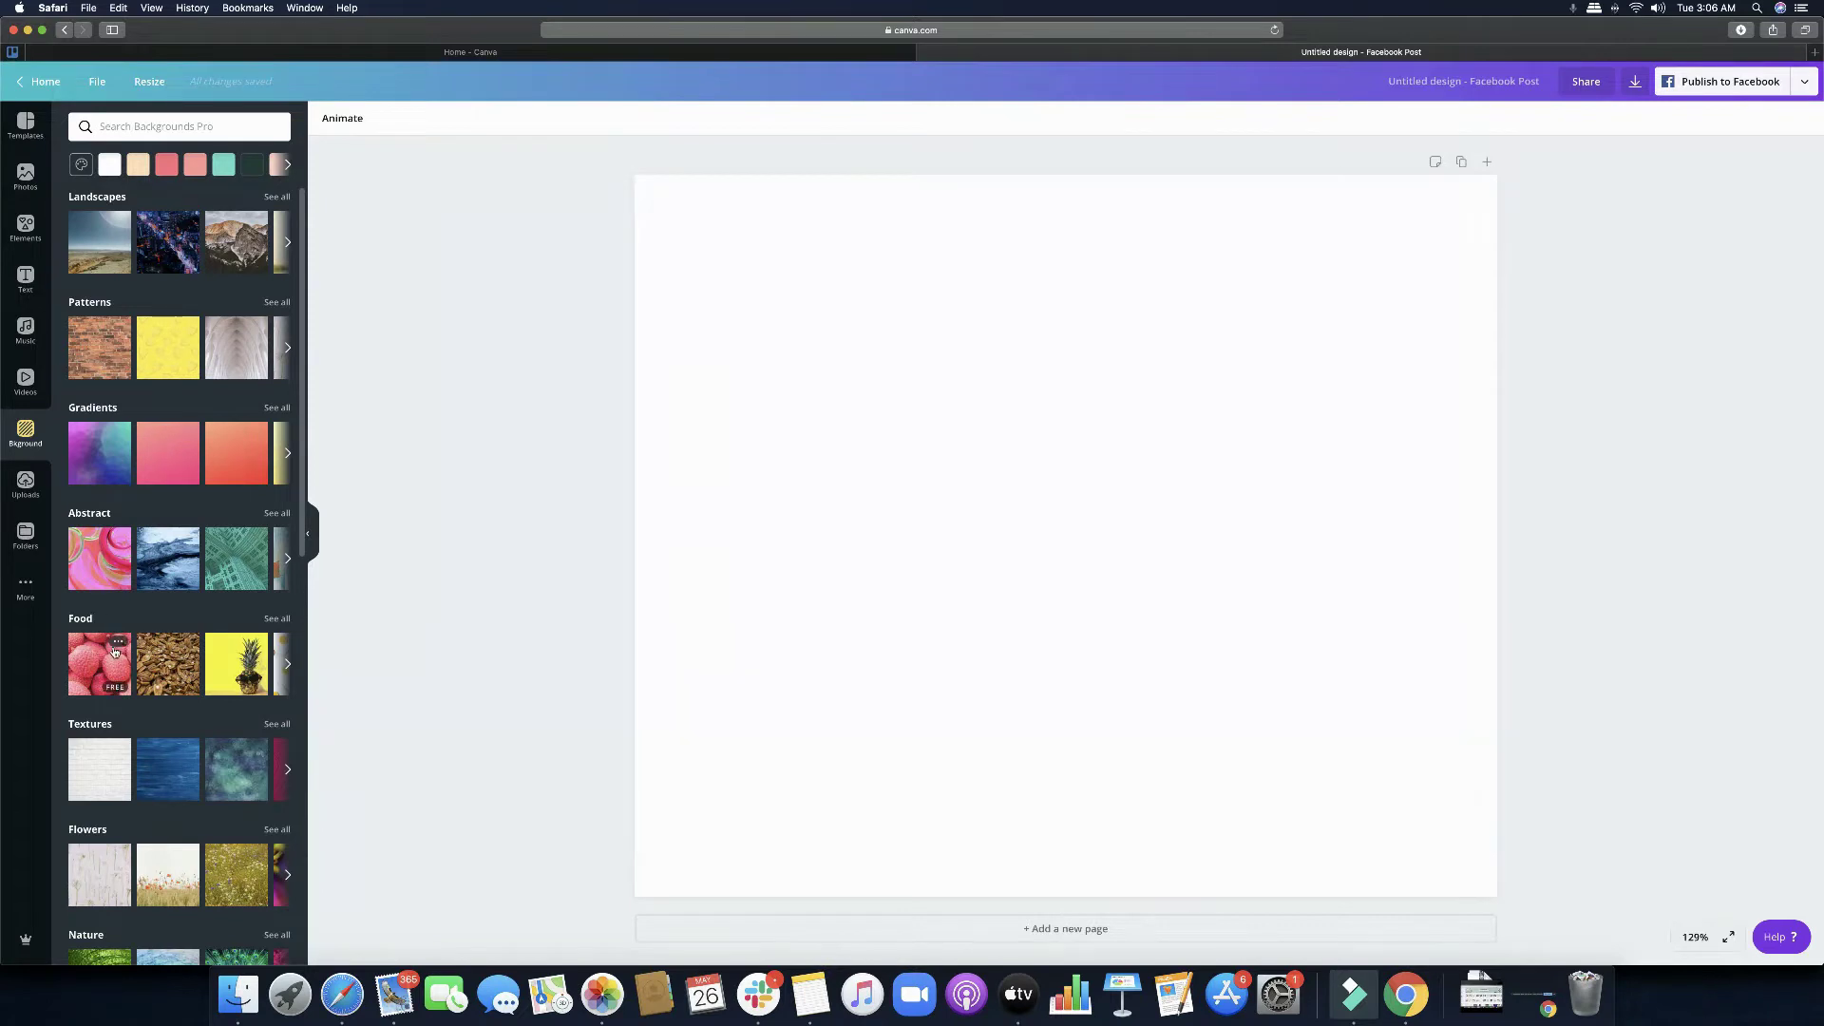
pyautogui.click(85, 772)
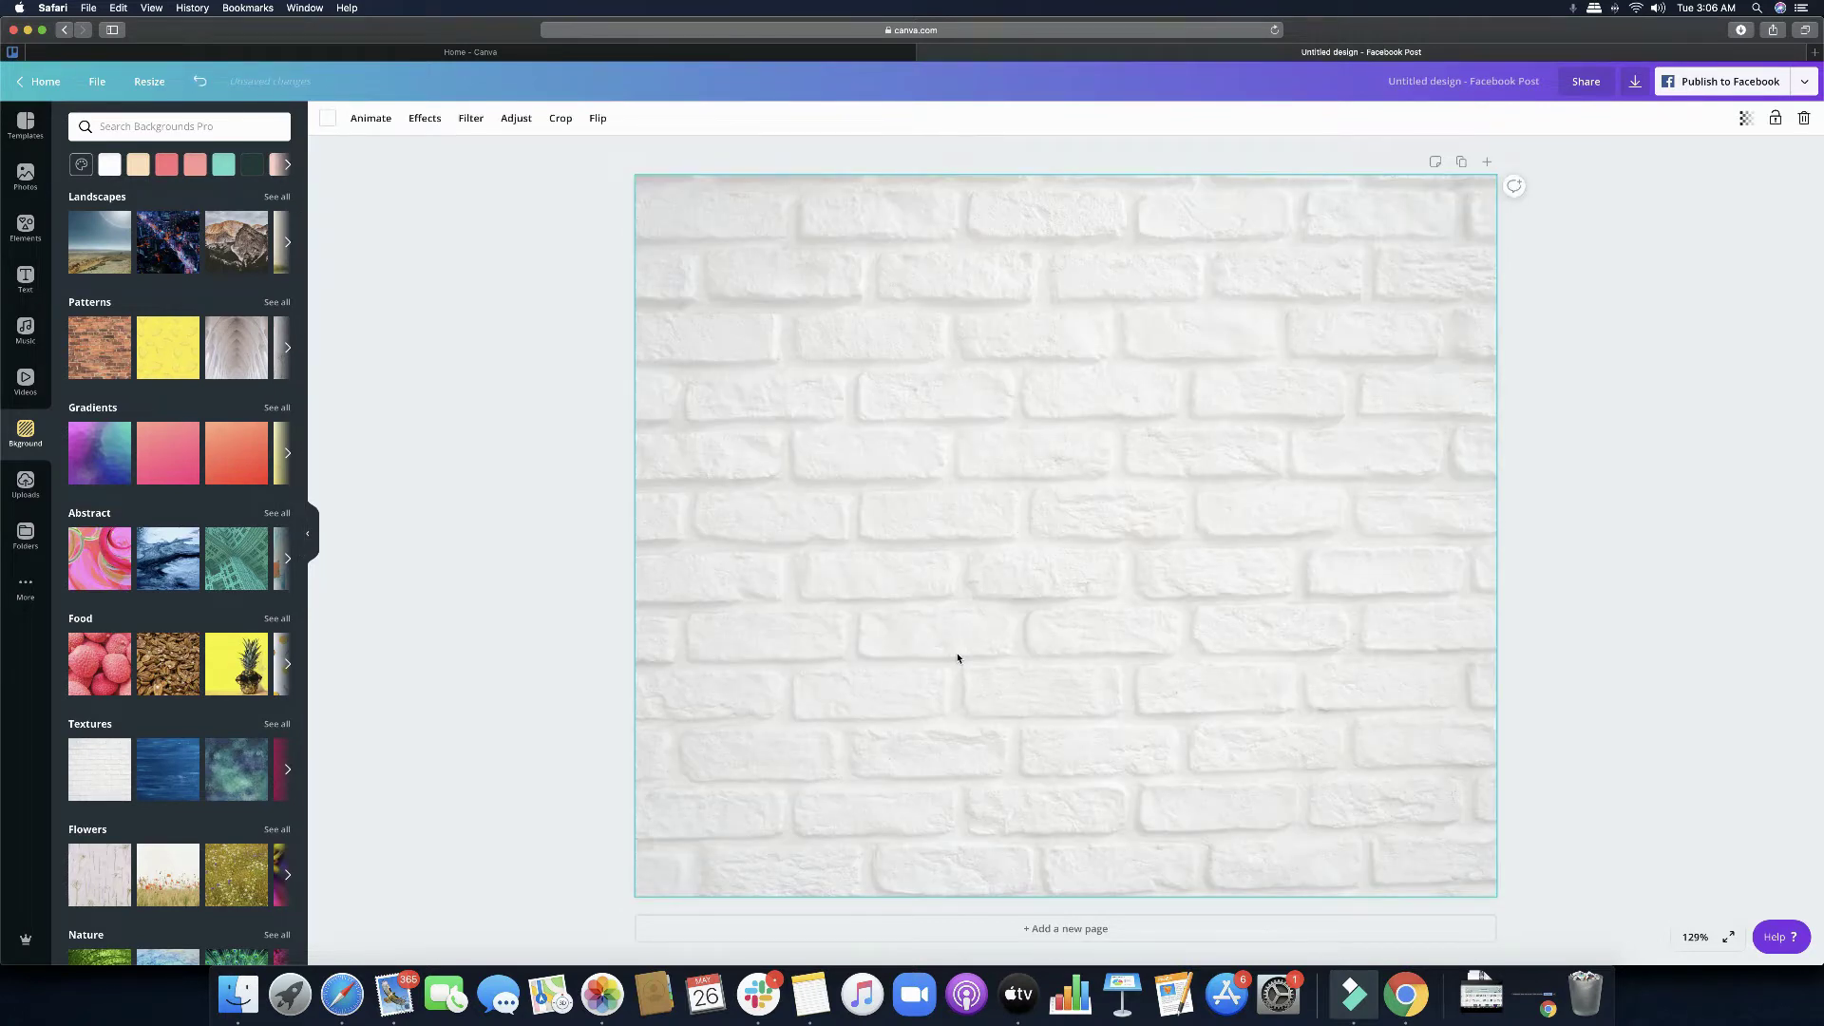
pyautogui.click(1650, 447)
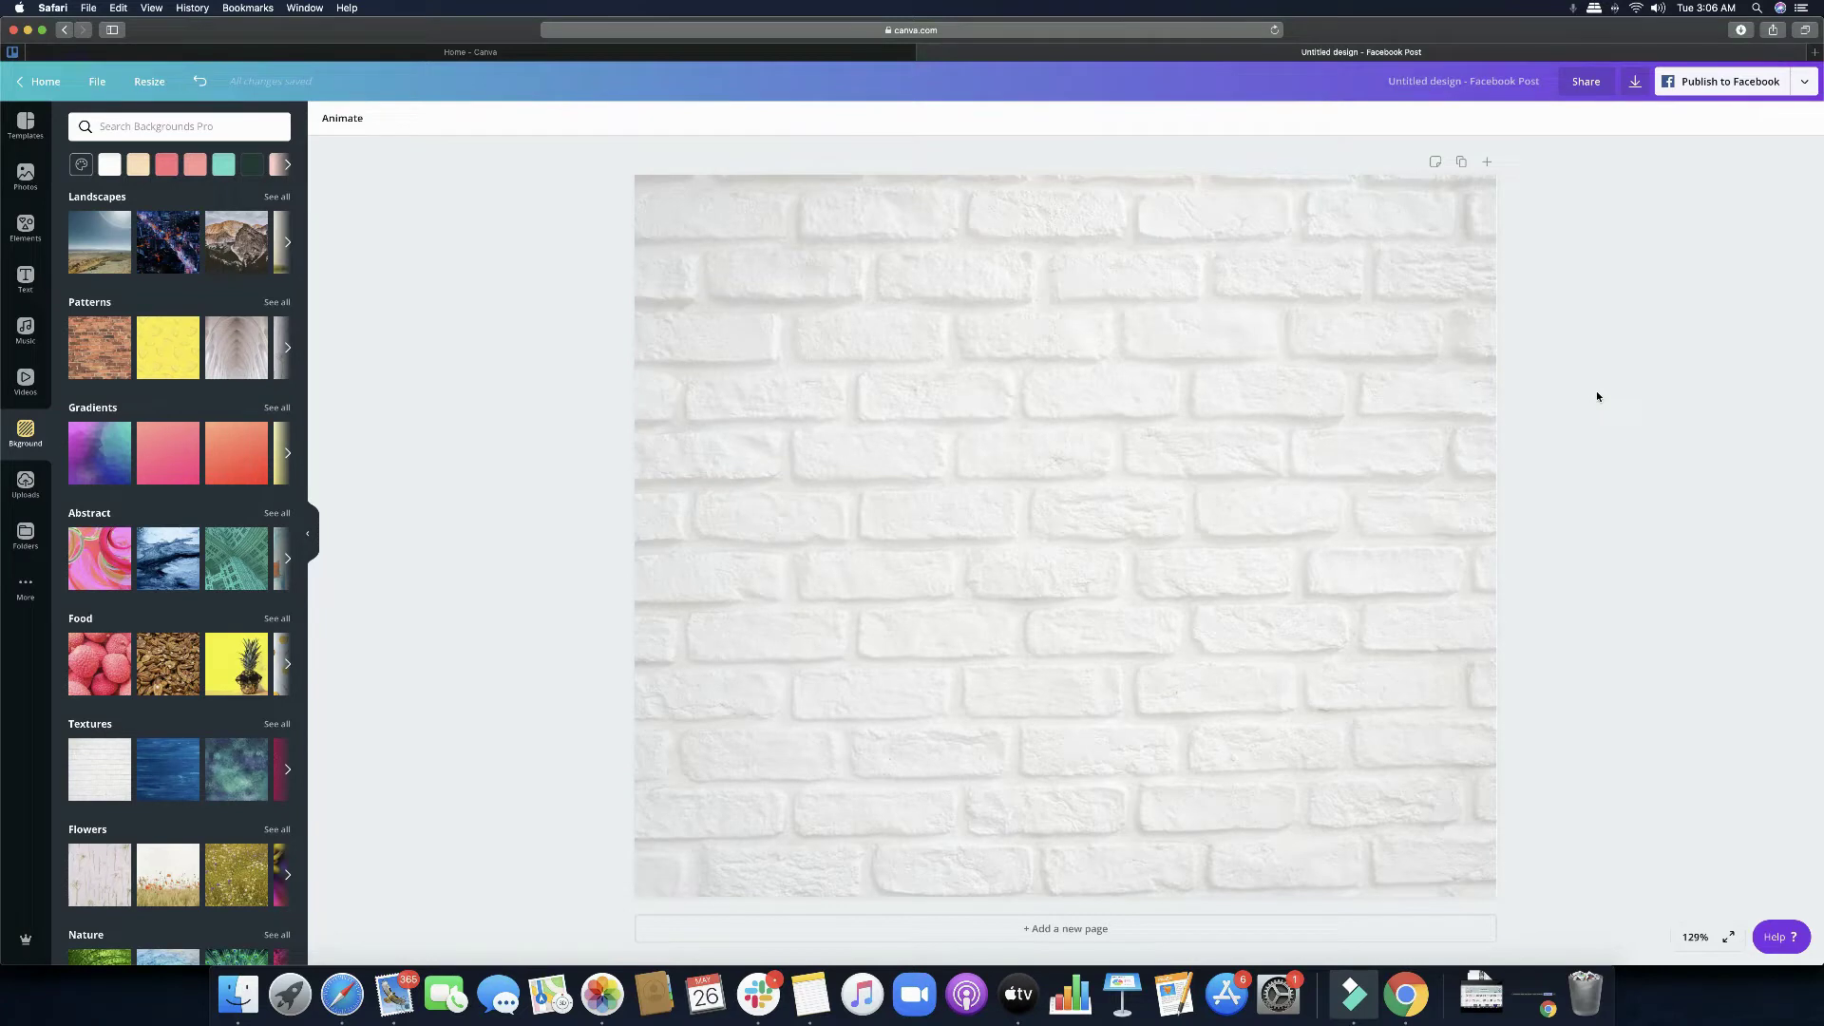
# Step: Try the desktop computer frame from the Frames collection on the page, slightly enlarged, and delete it
pyautogui.click(19, 241)
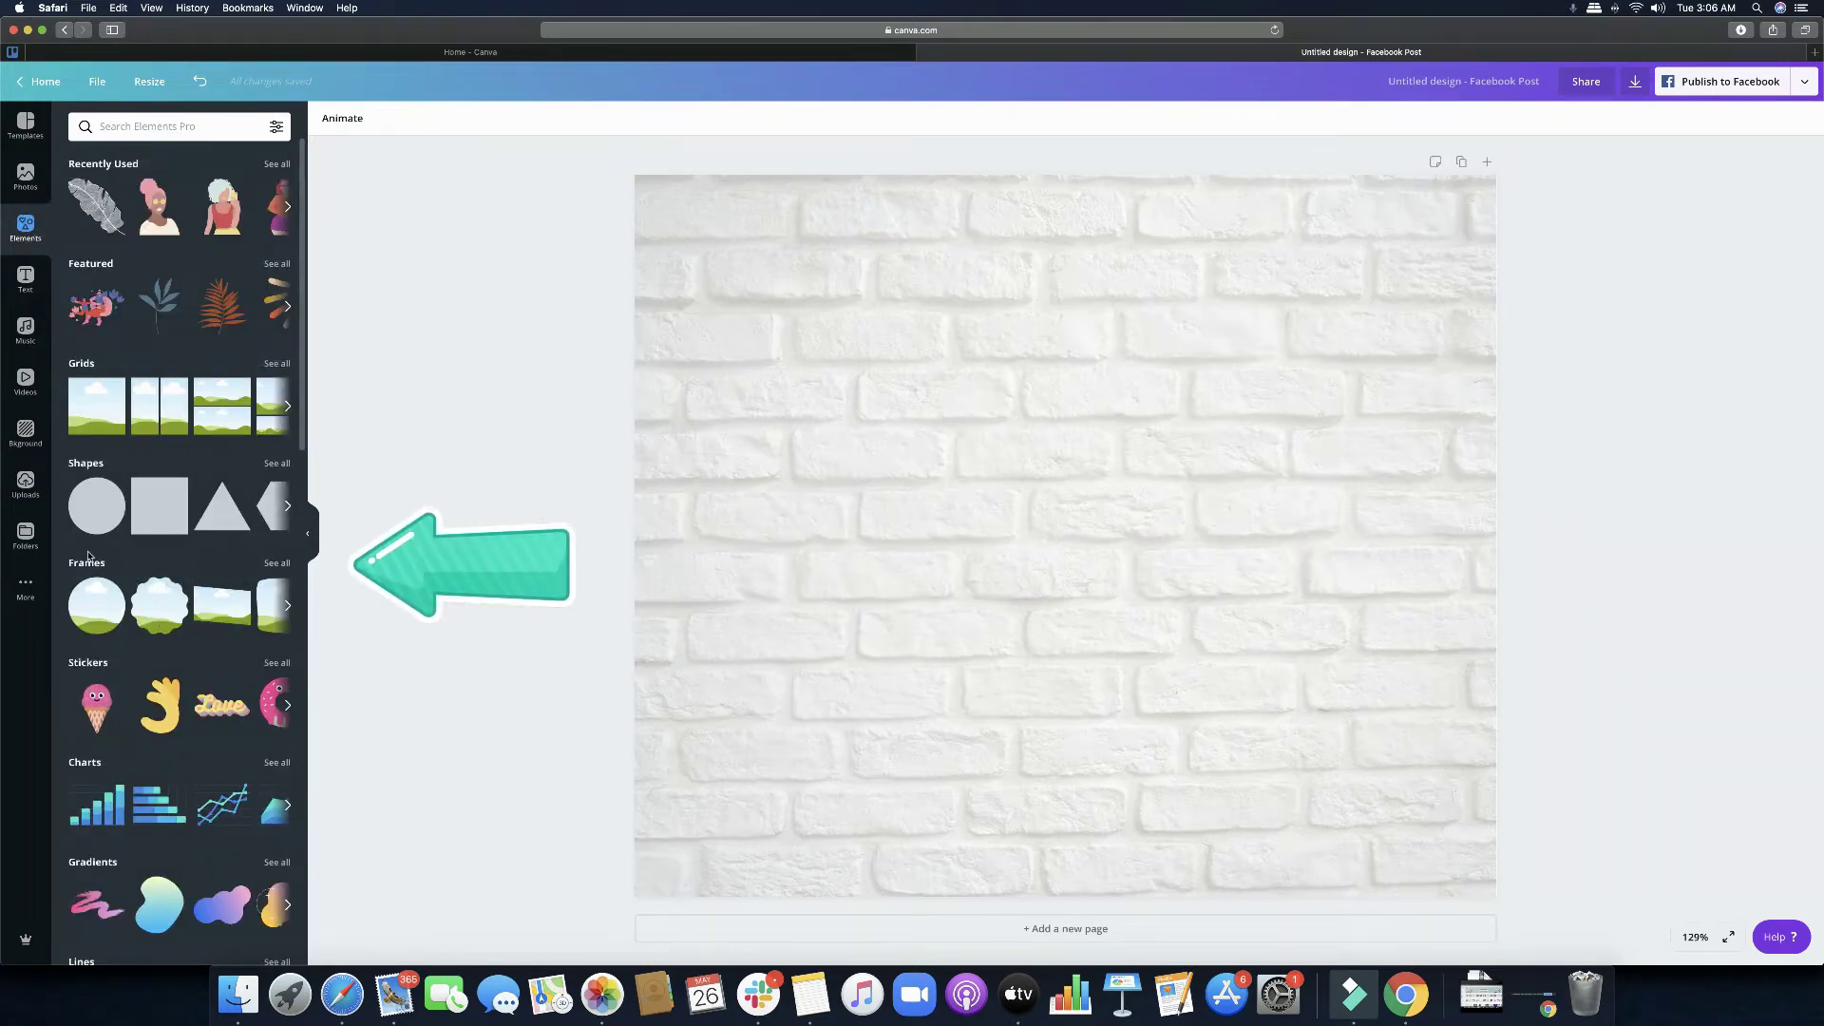
pyautogui.click(277, 563)
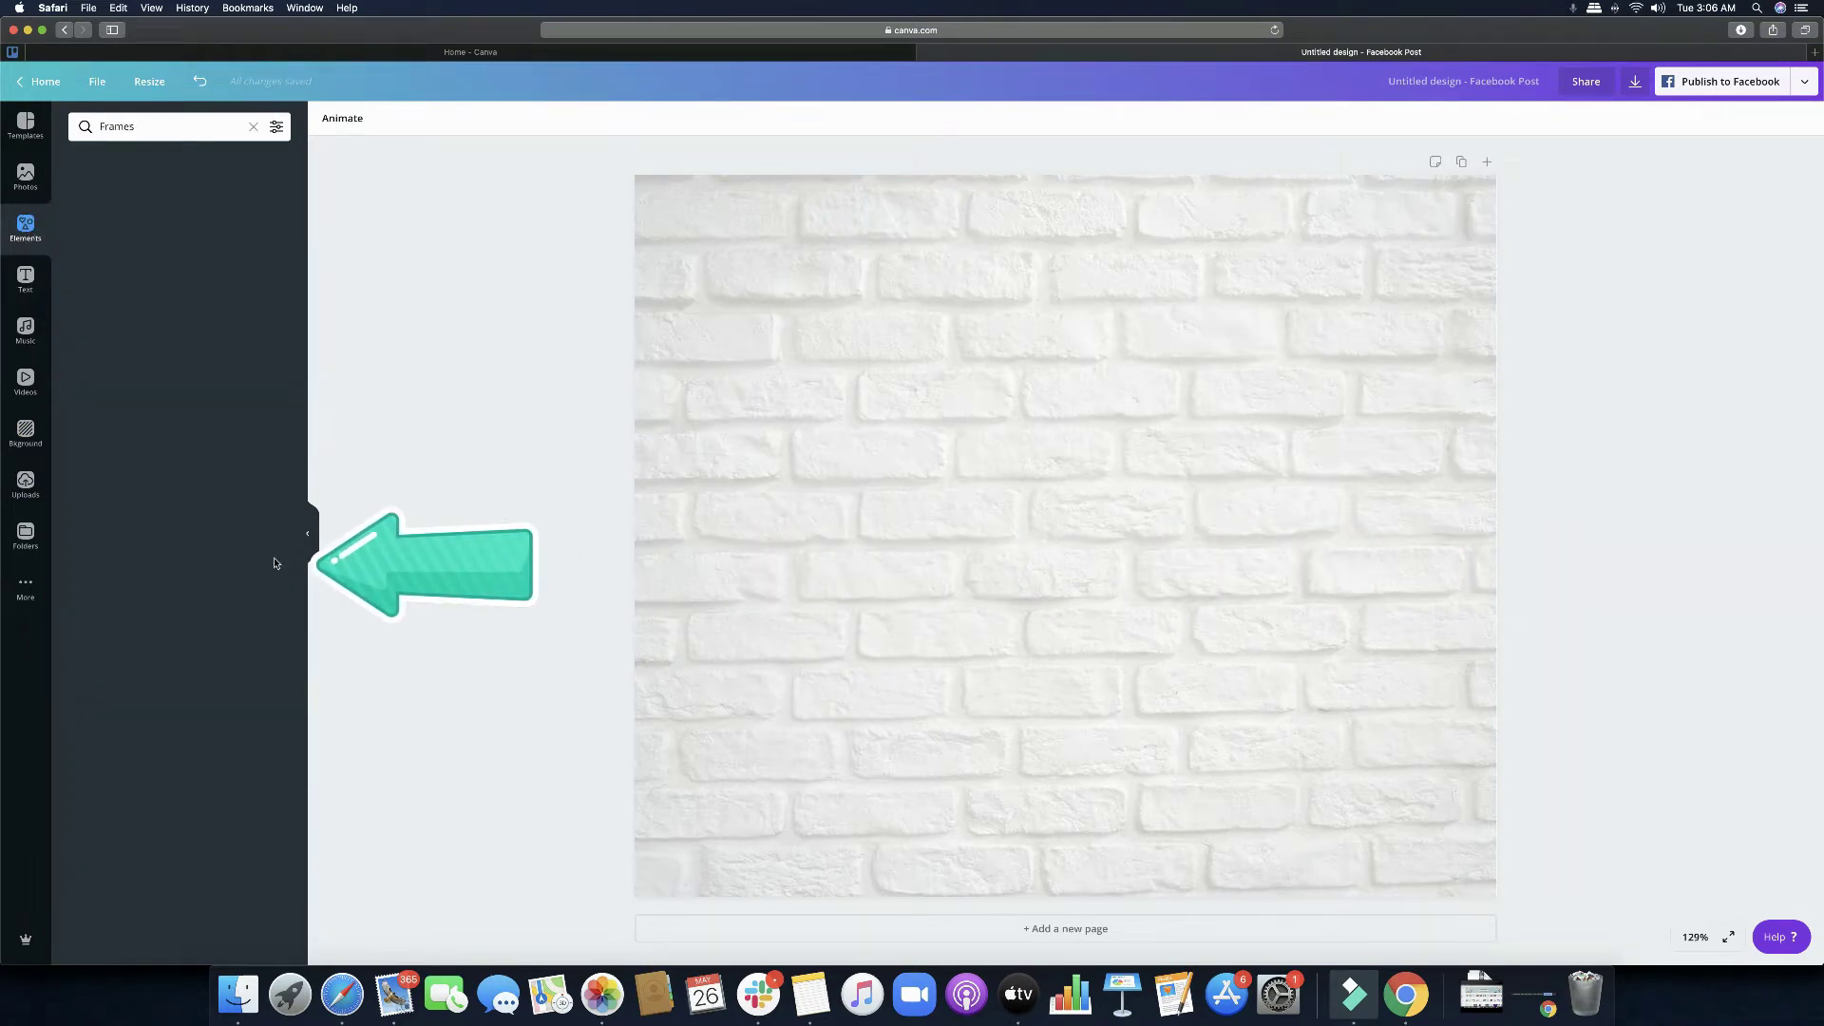
pyautogui.scroll(-1, 245, 564)
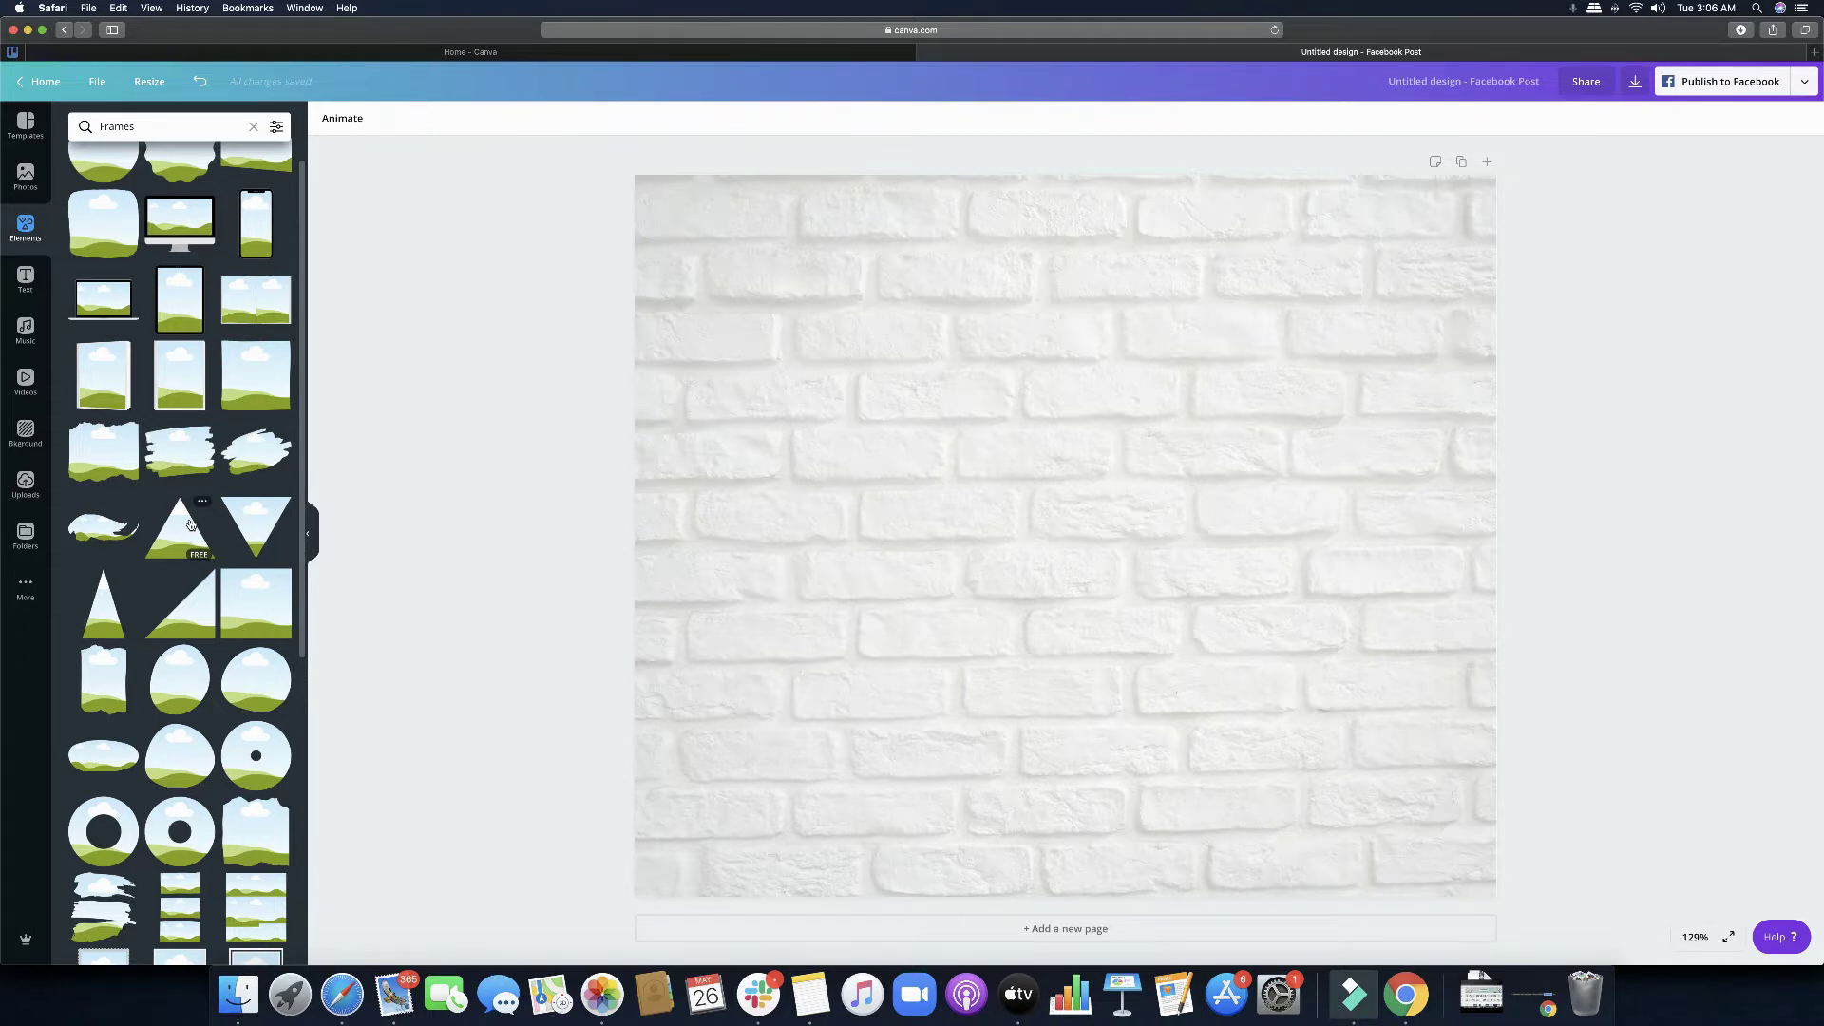
pyautogui.scroll(-3, 190, 524)
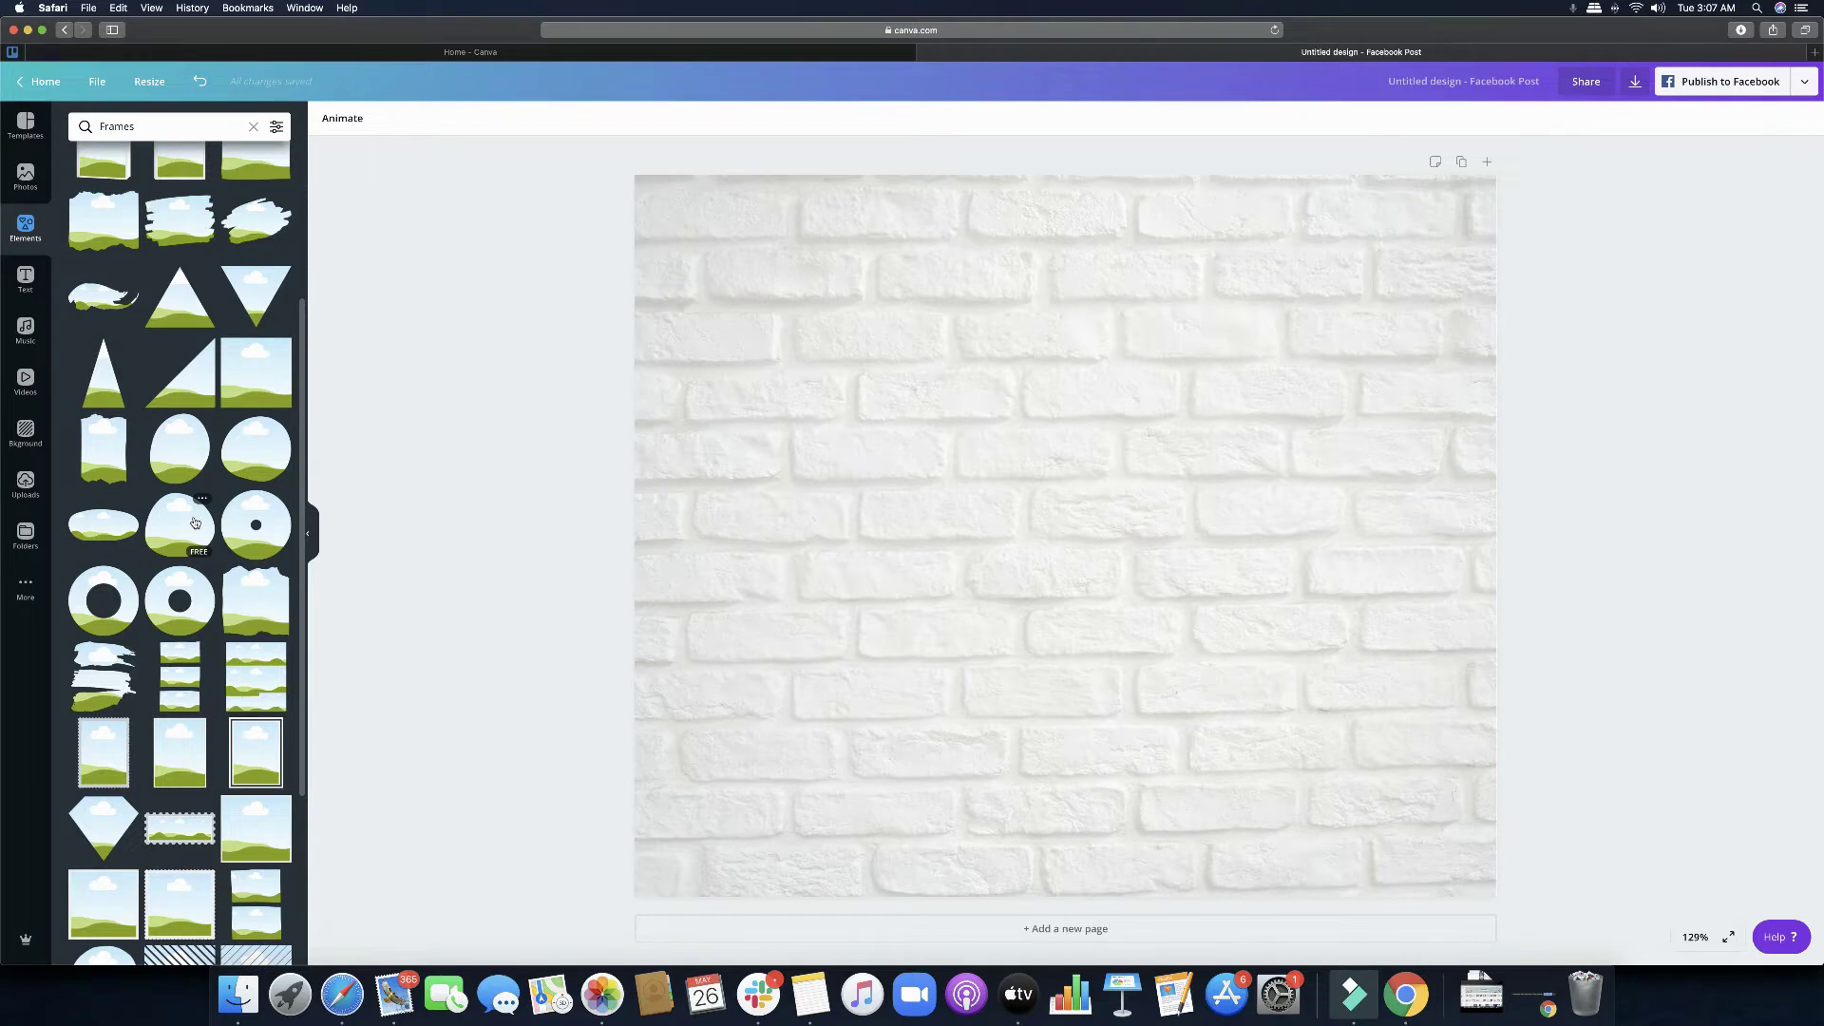
pyautogui.scroll(5, 190, 525)
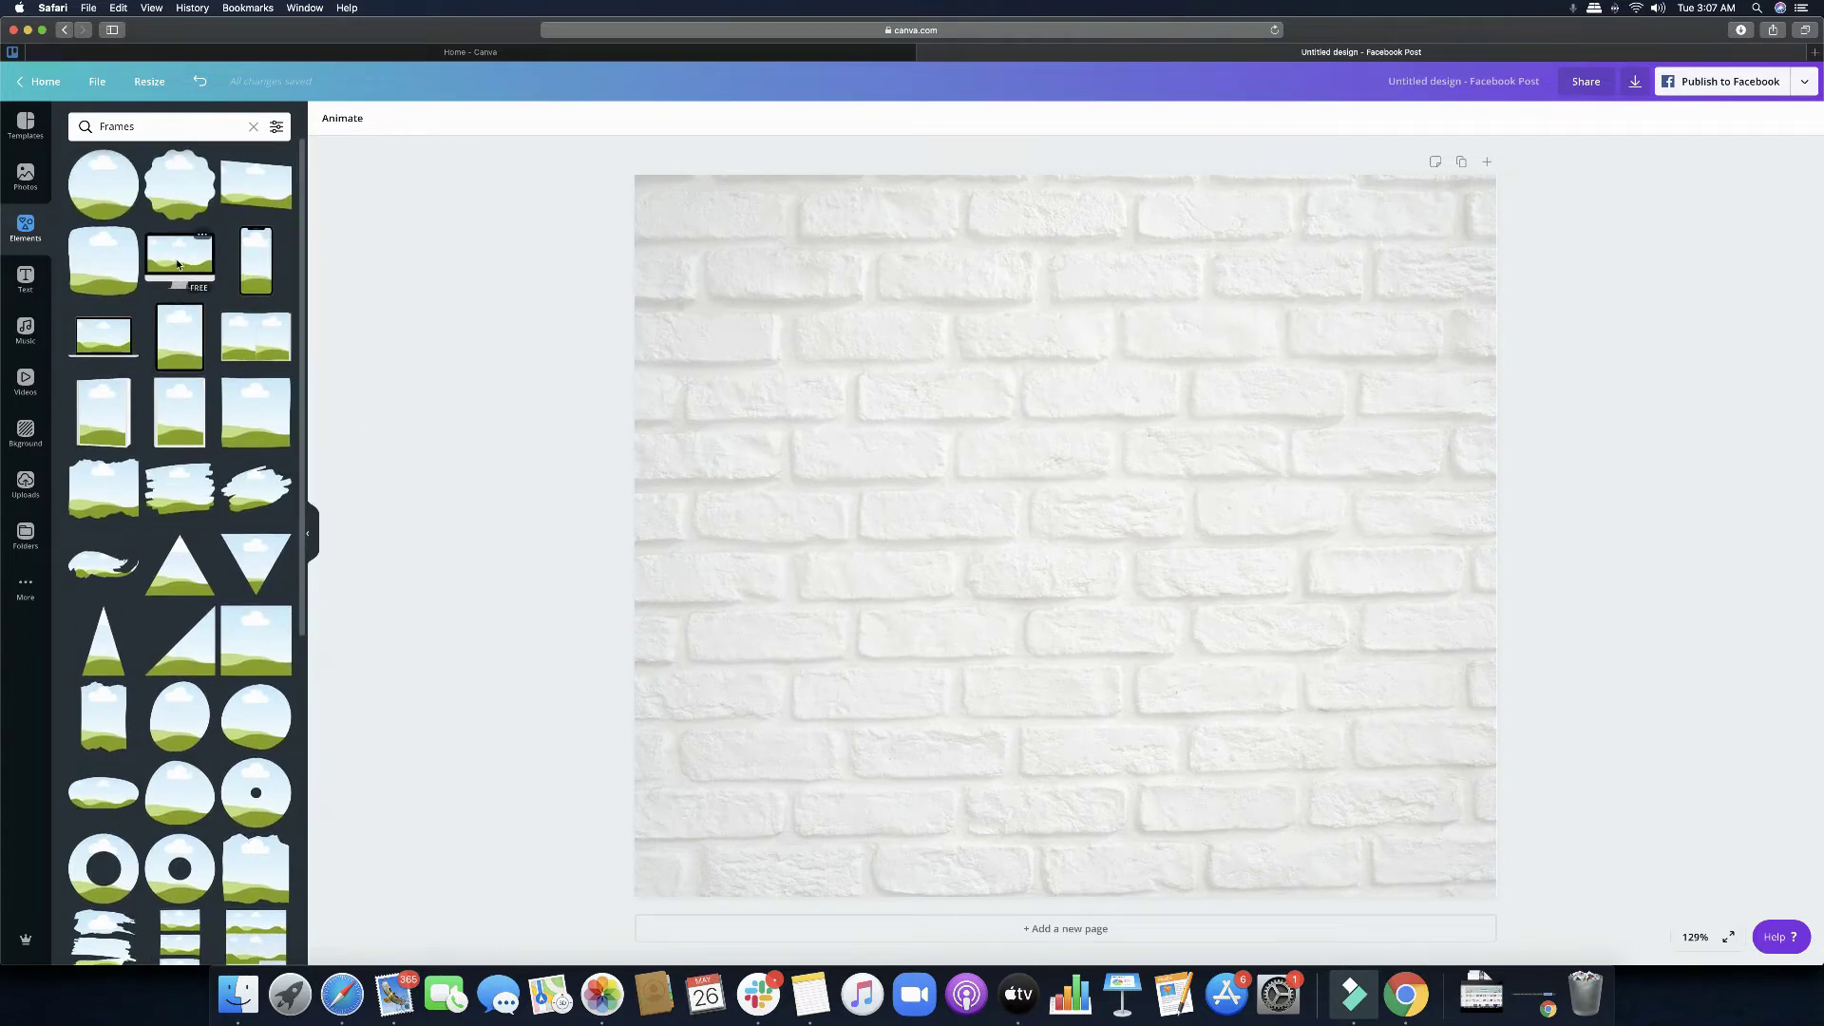
pyautogui.click(207, 262)
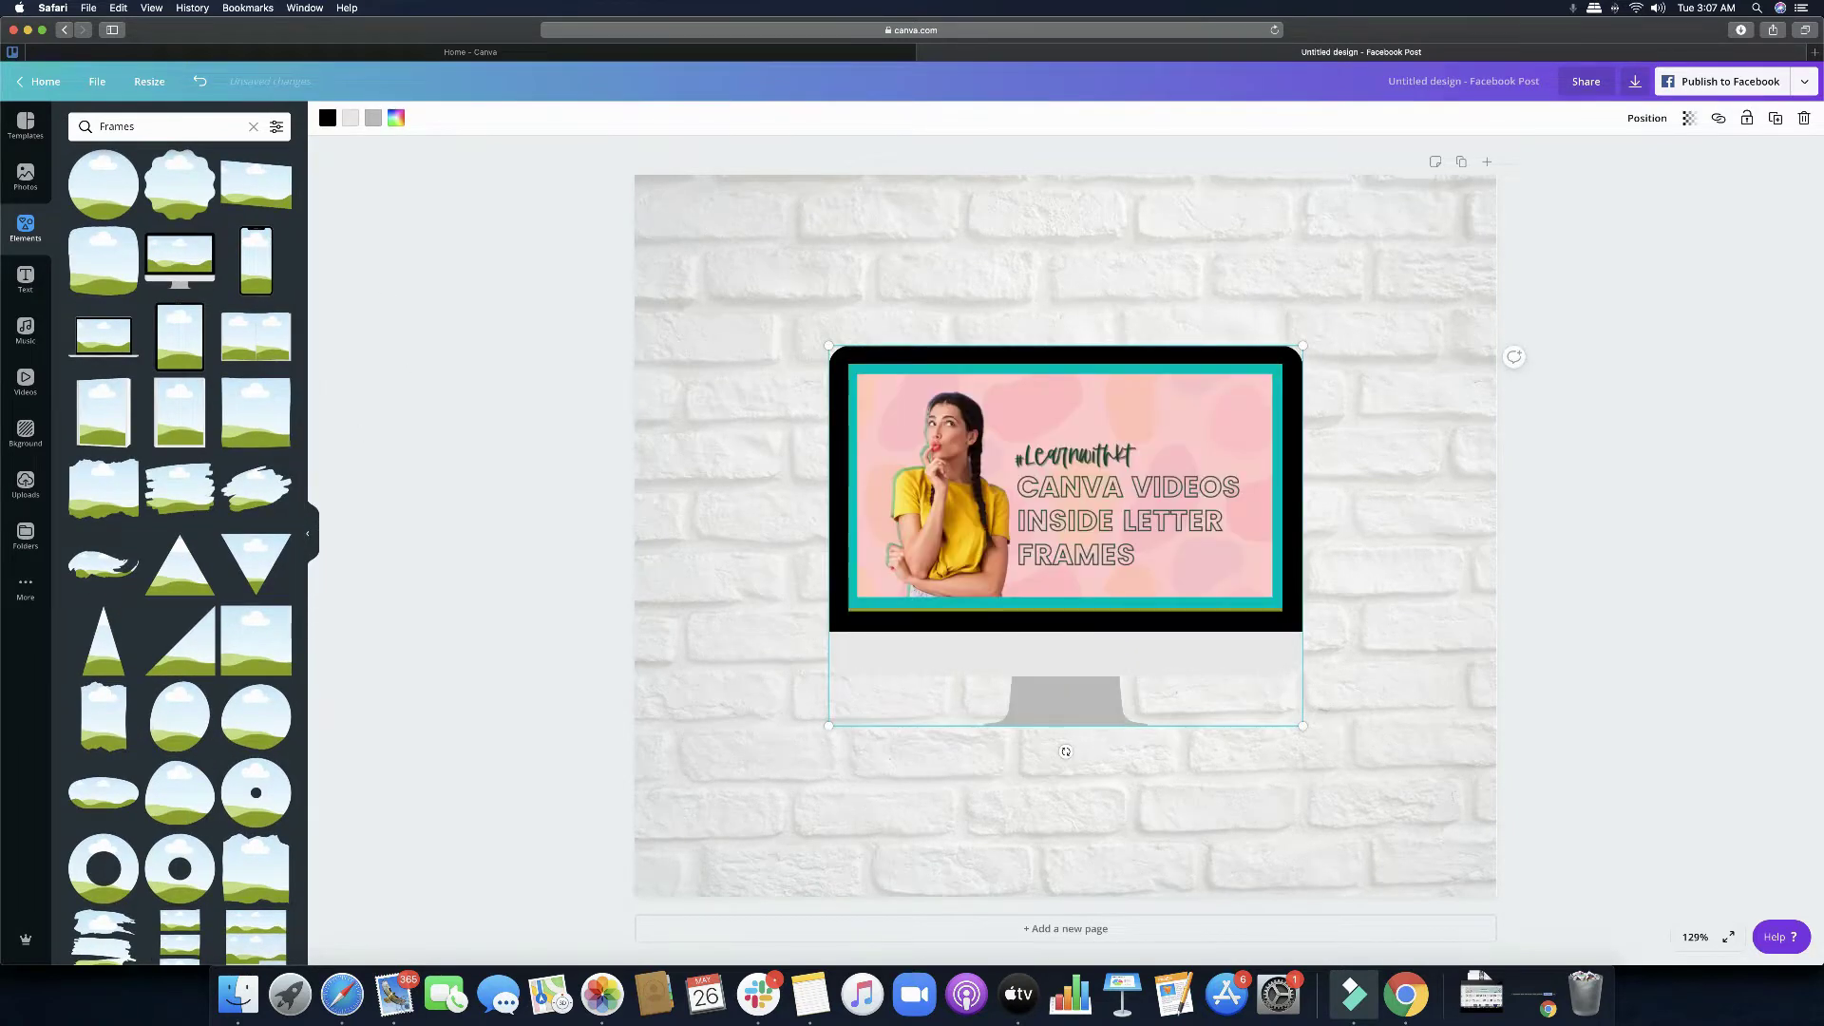
pyautogui.moveTo(1361, 772); pyautogui.dragTo(1396, 788)
pyautogui.moveTo(1092, 522); pyautogui.dragTo(1078, 521)
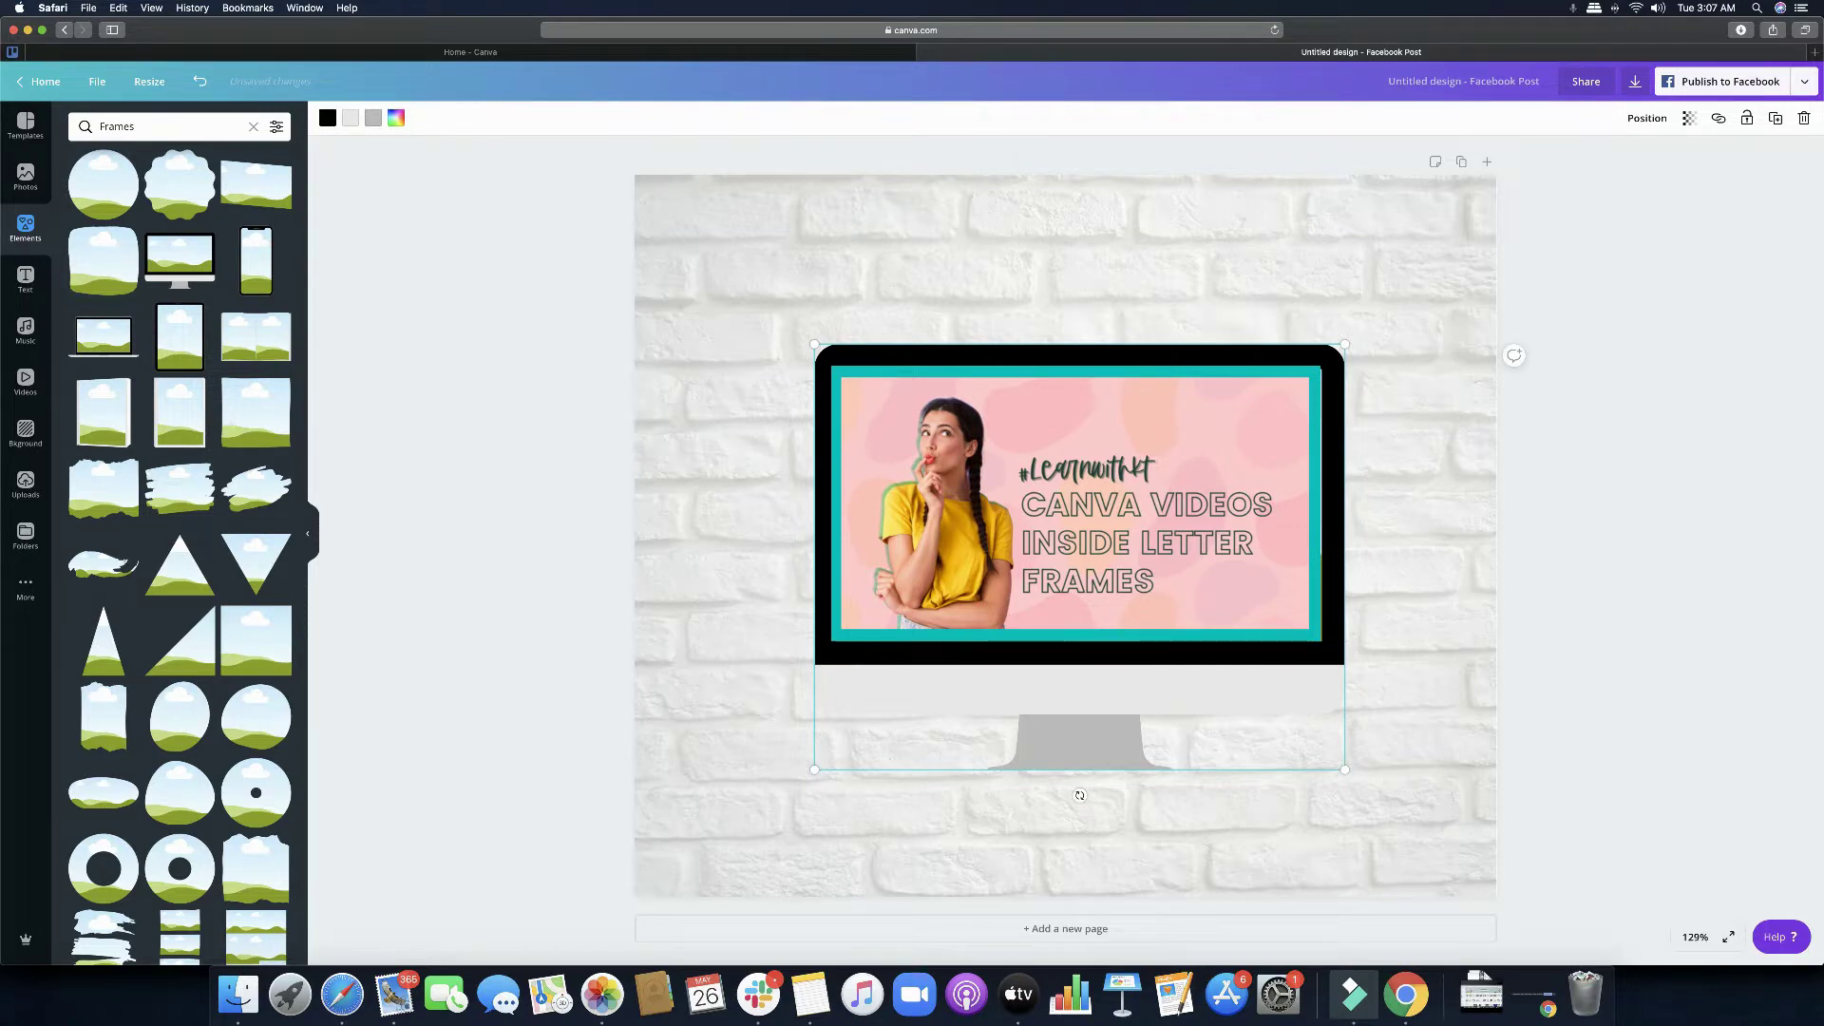
pyautogui.press('BackSpace')
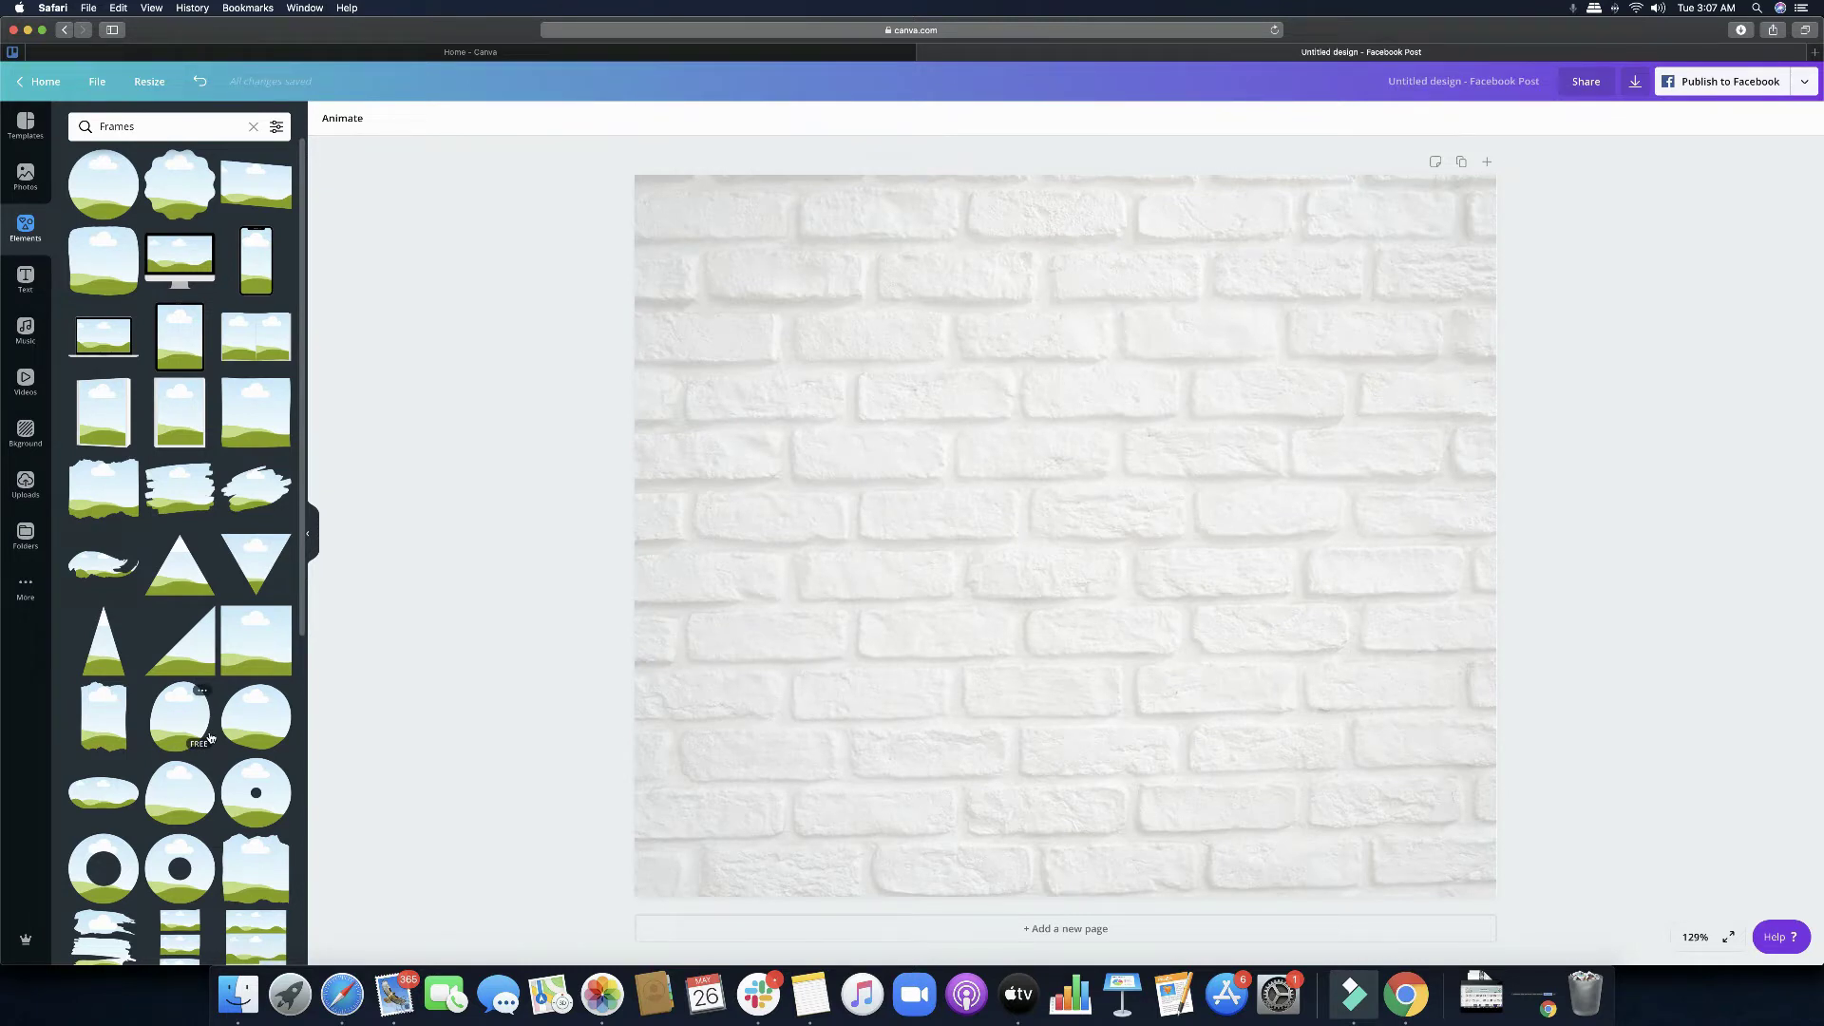
# Step: Replace the page background with the rocky mountain landscape photo
pyautogui.click(1109, 612)
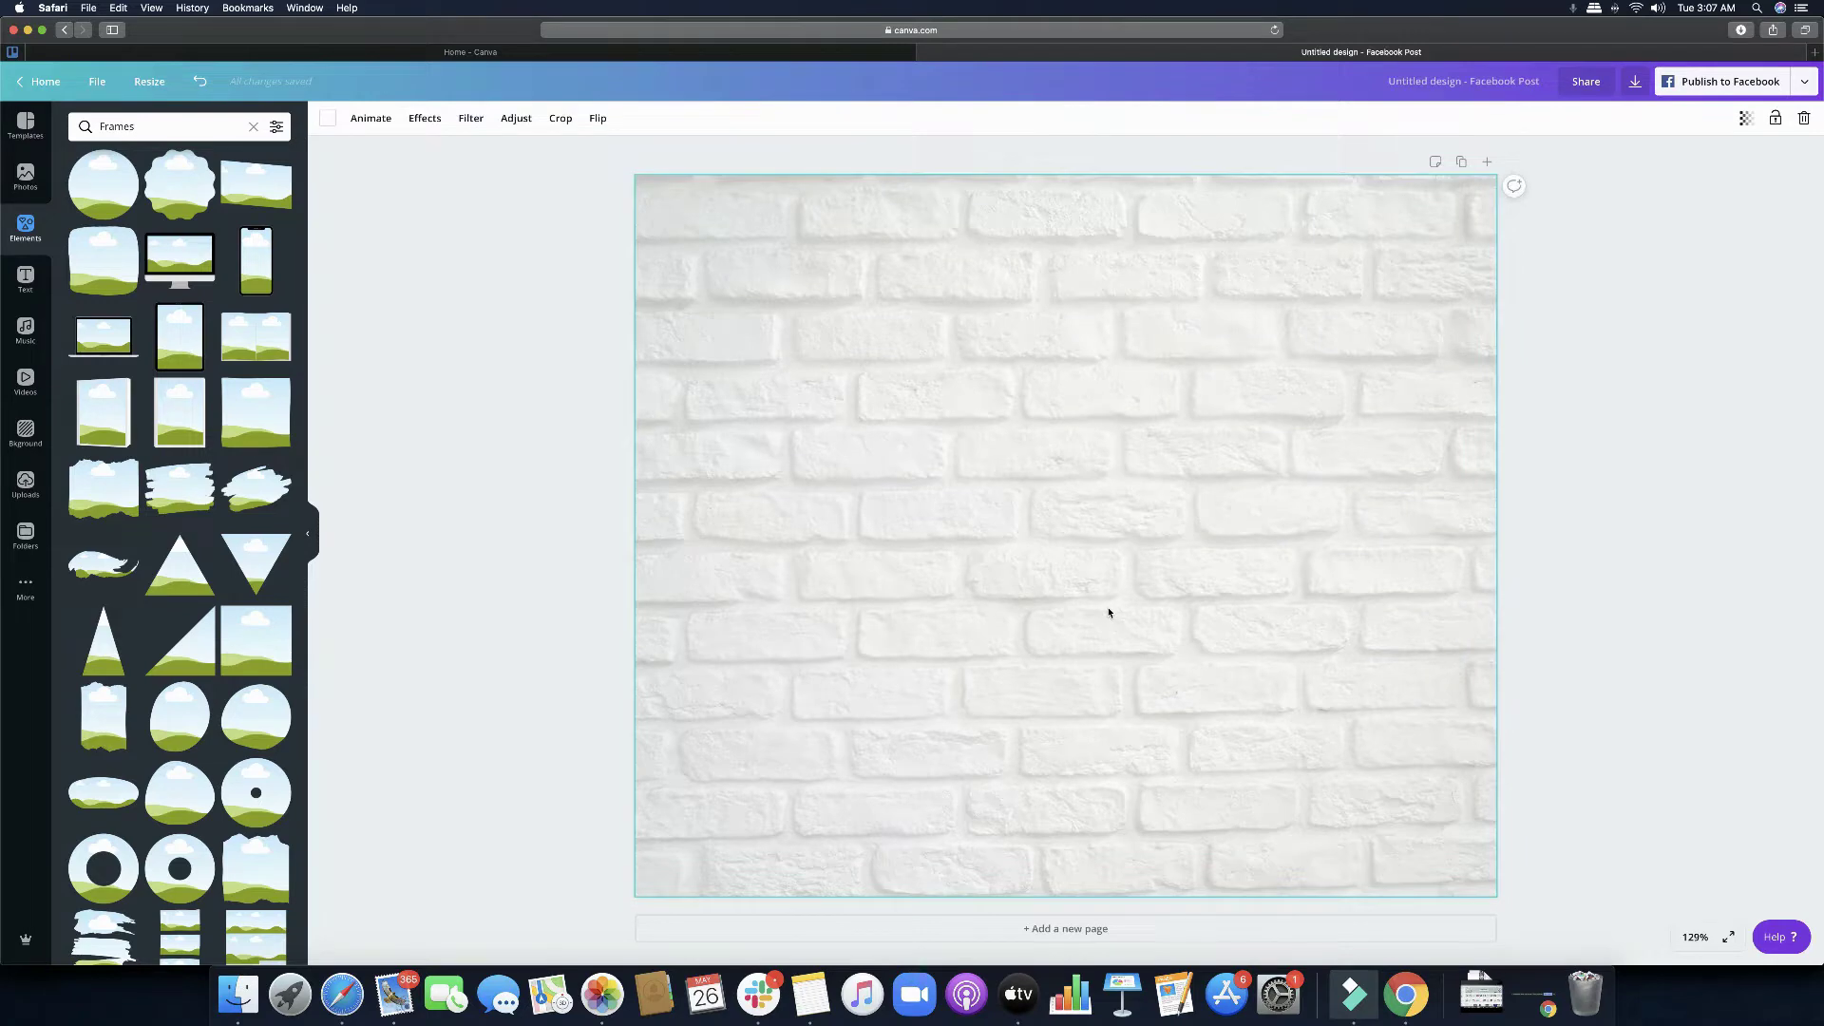
pyautogui.click(8, 450)
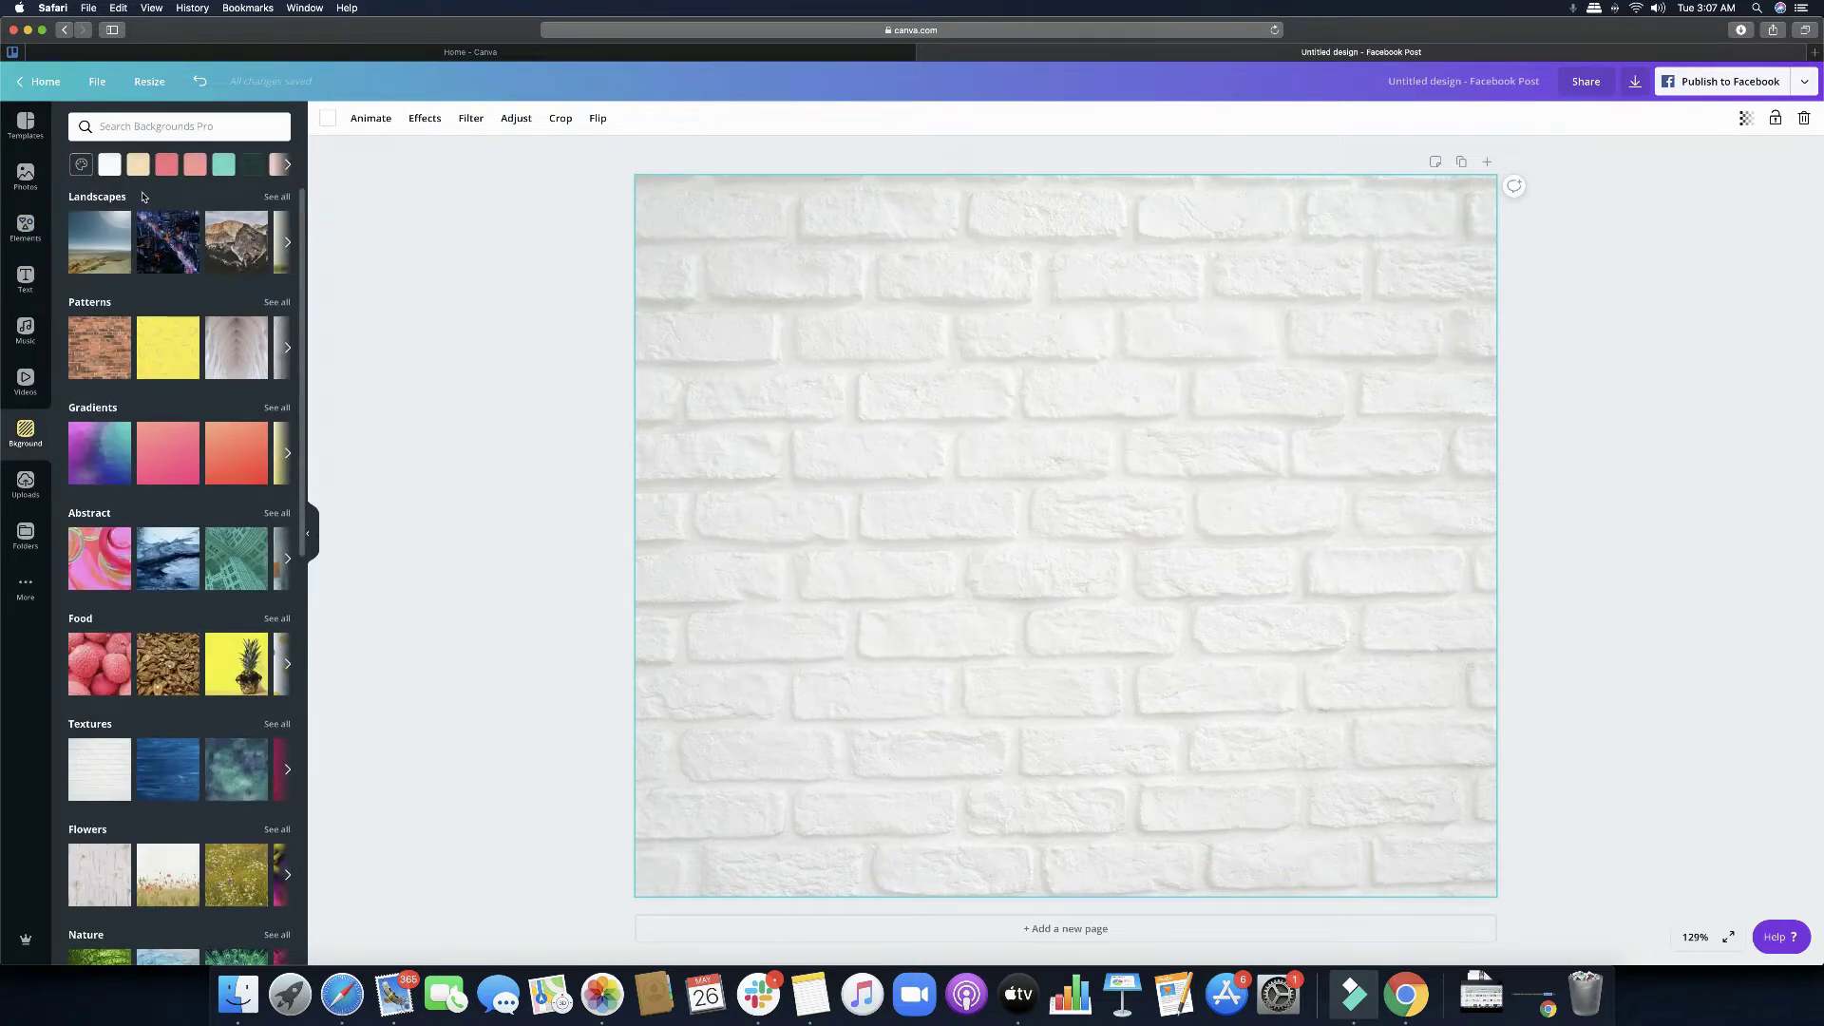
pyautogui.click(228, 249)
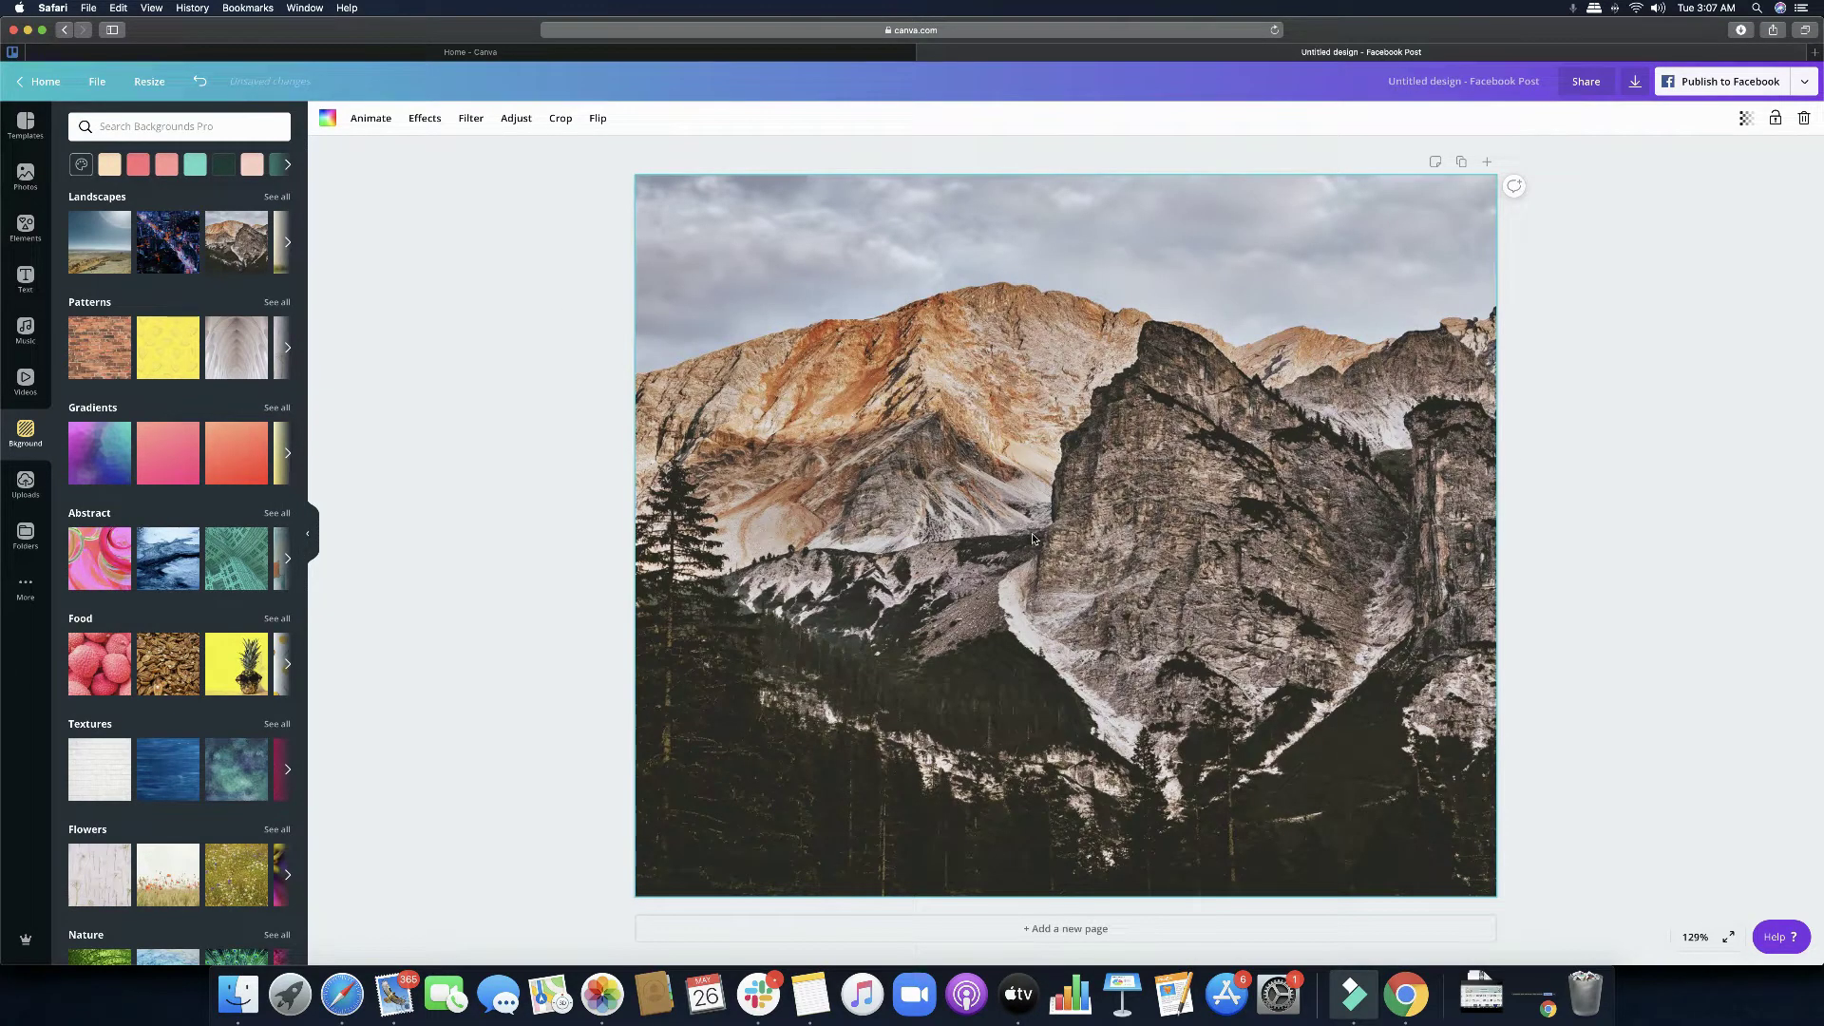
# Step: Add the letter frames C, L, I, M and B from the Frames collection to the page
pyautogui.click(24, 234)
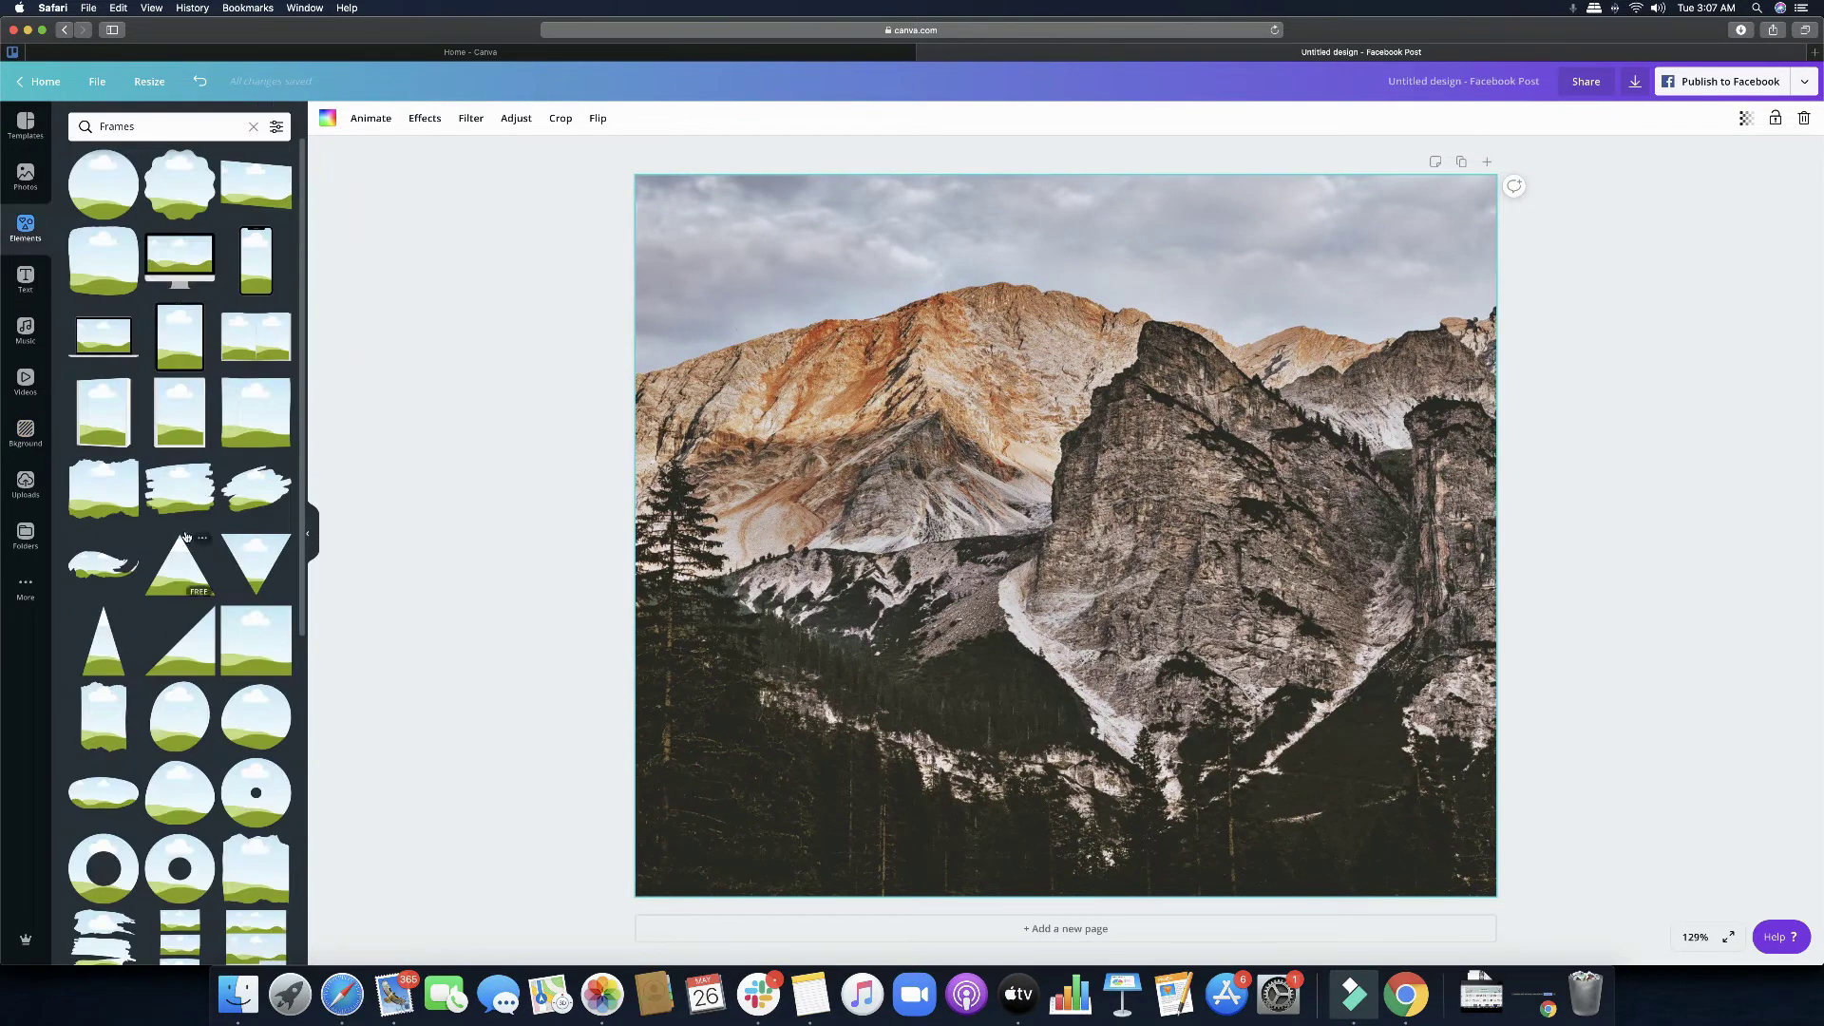
pyautogui.scroll(-5, 187, 538)
pyautogui.scroll(-7, 187, 537)
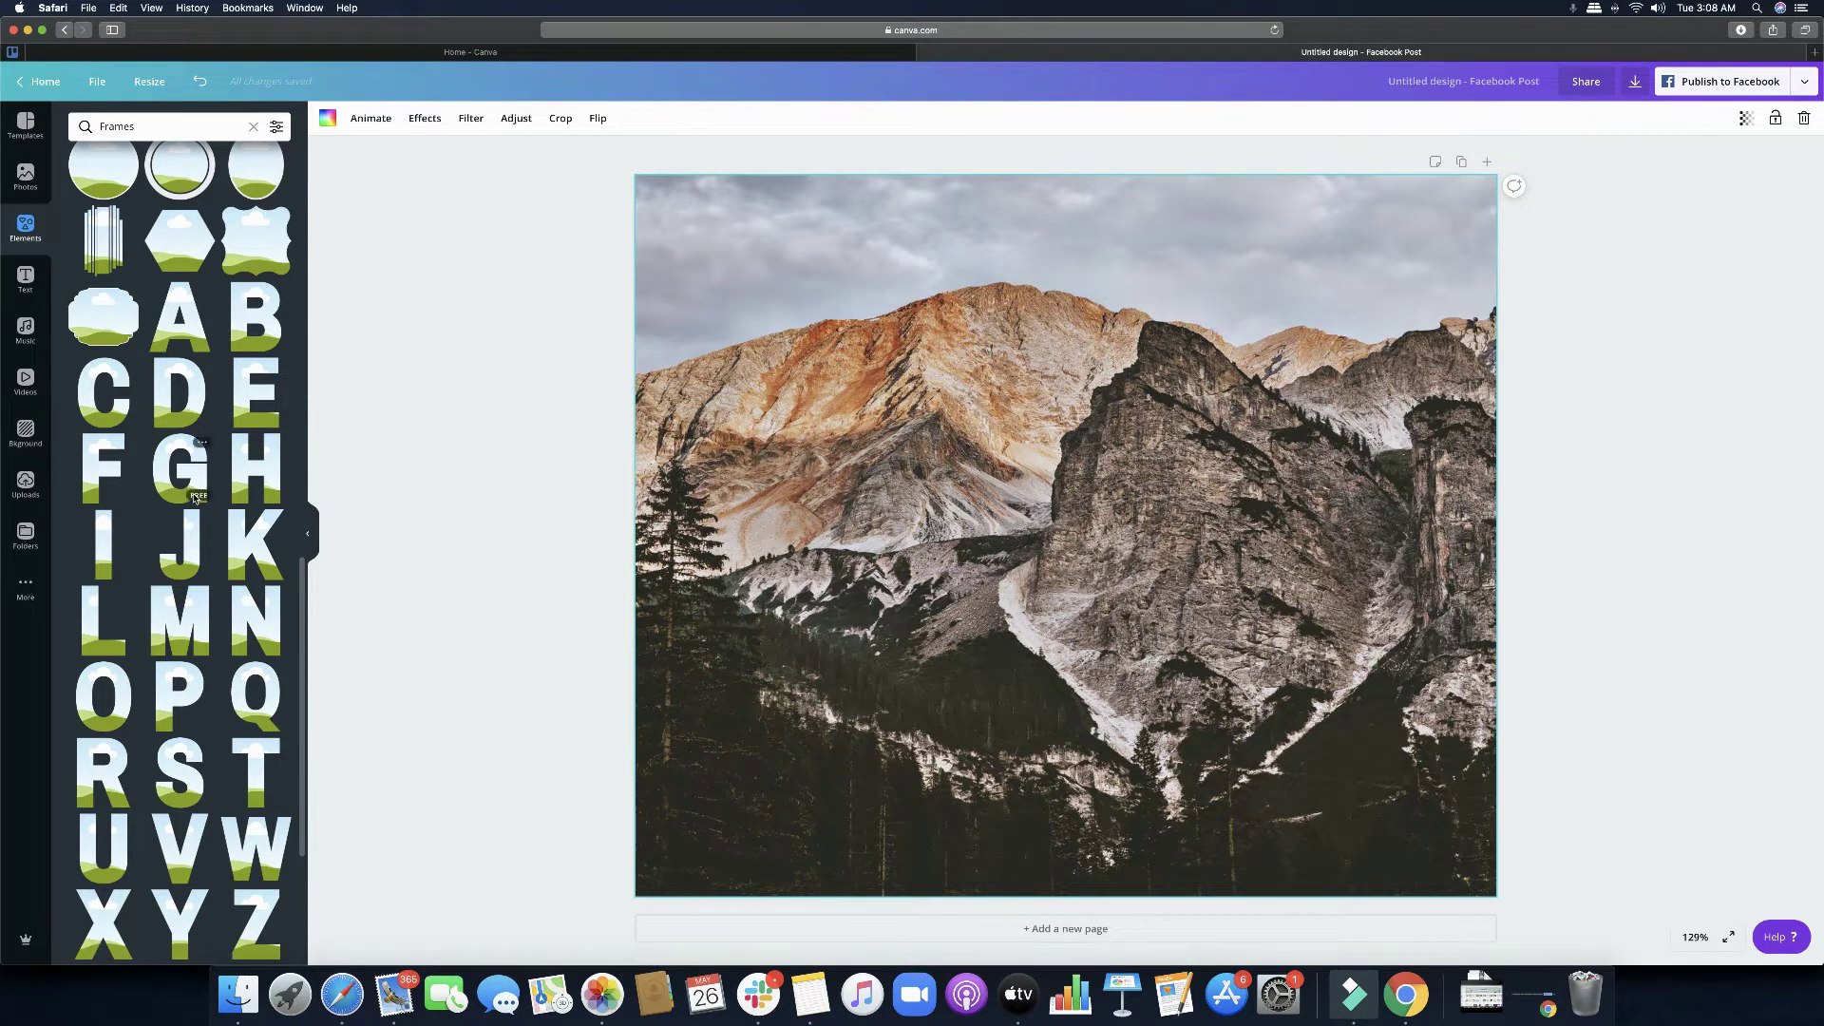
pyautogui.click(103, 390)
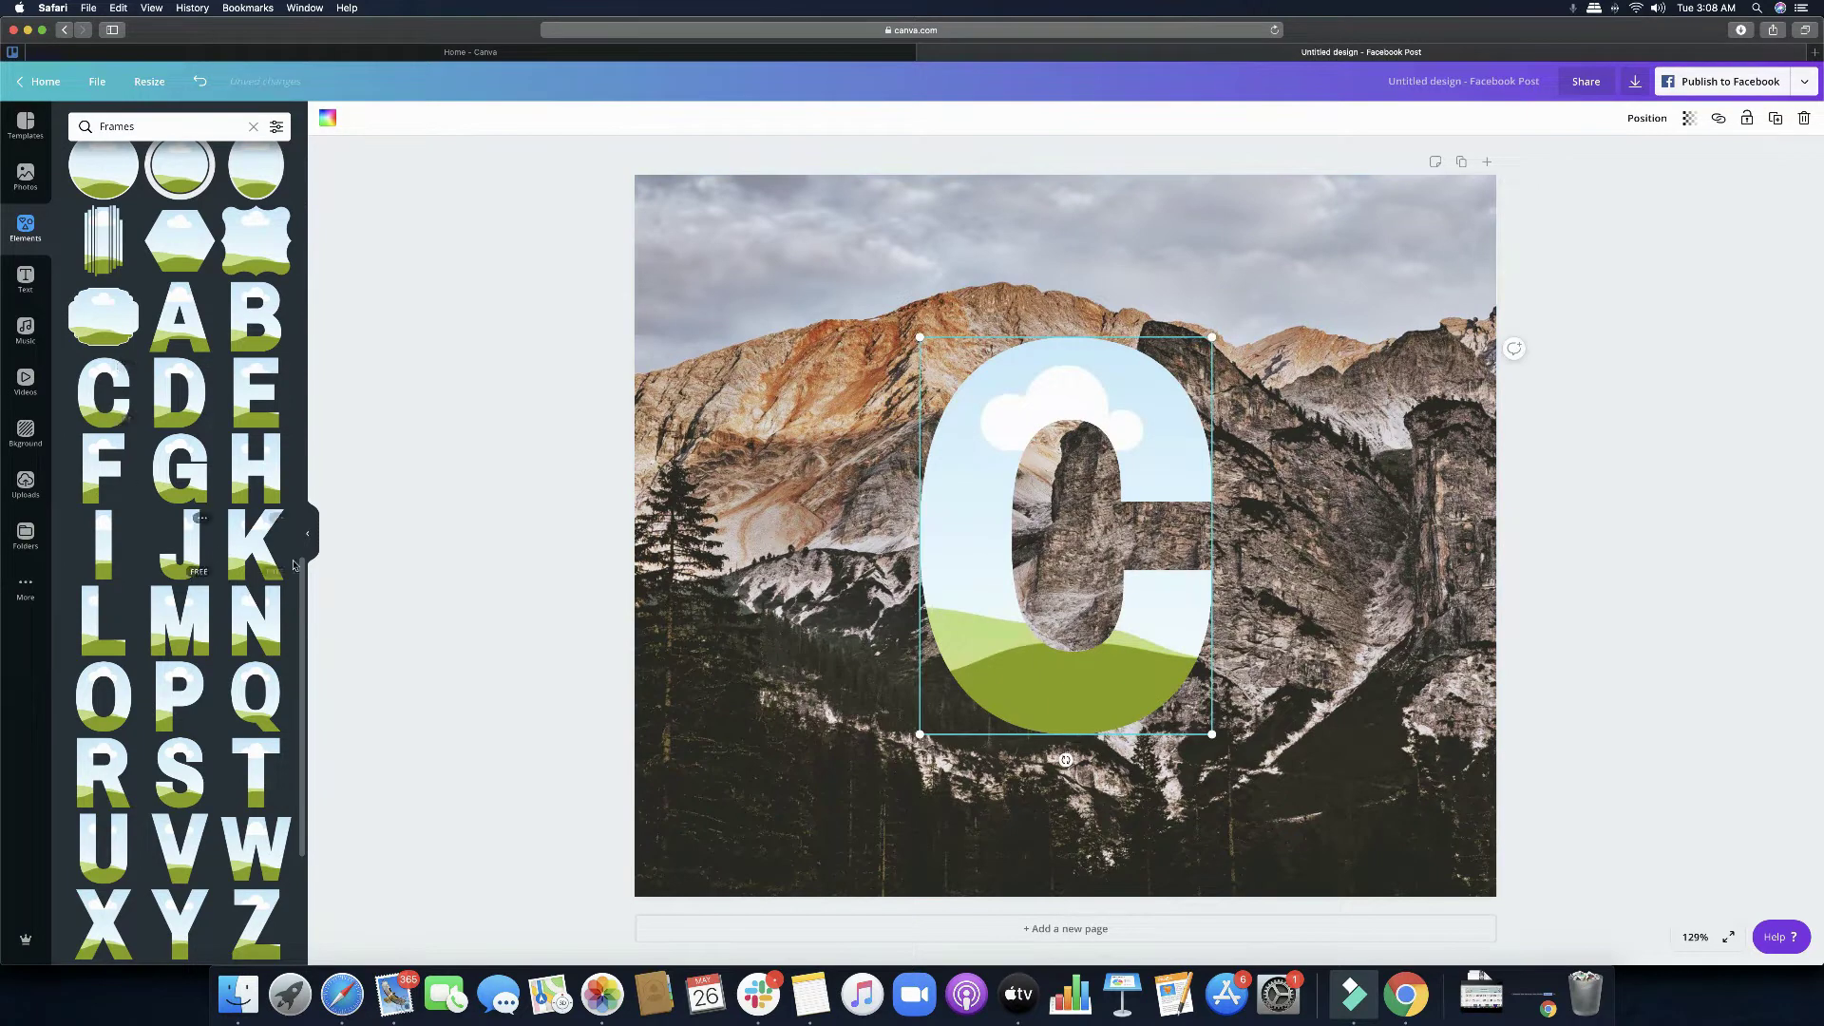
pyautogui.click(104, 539)
pyautogui.click(182, 628)
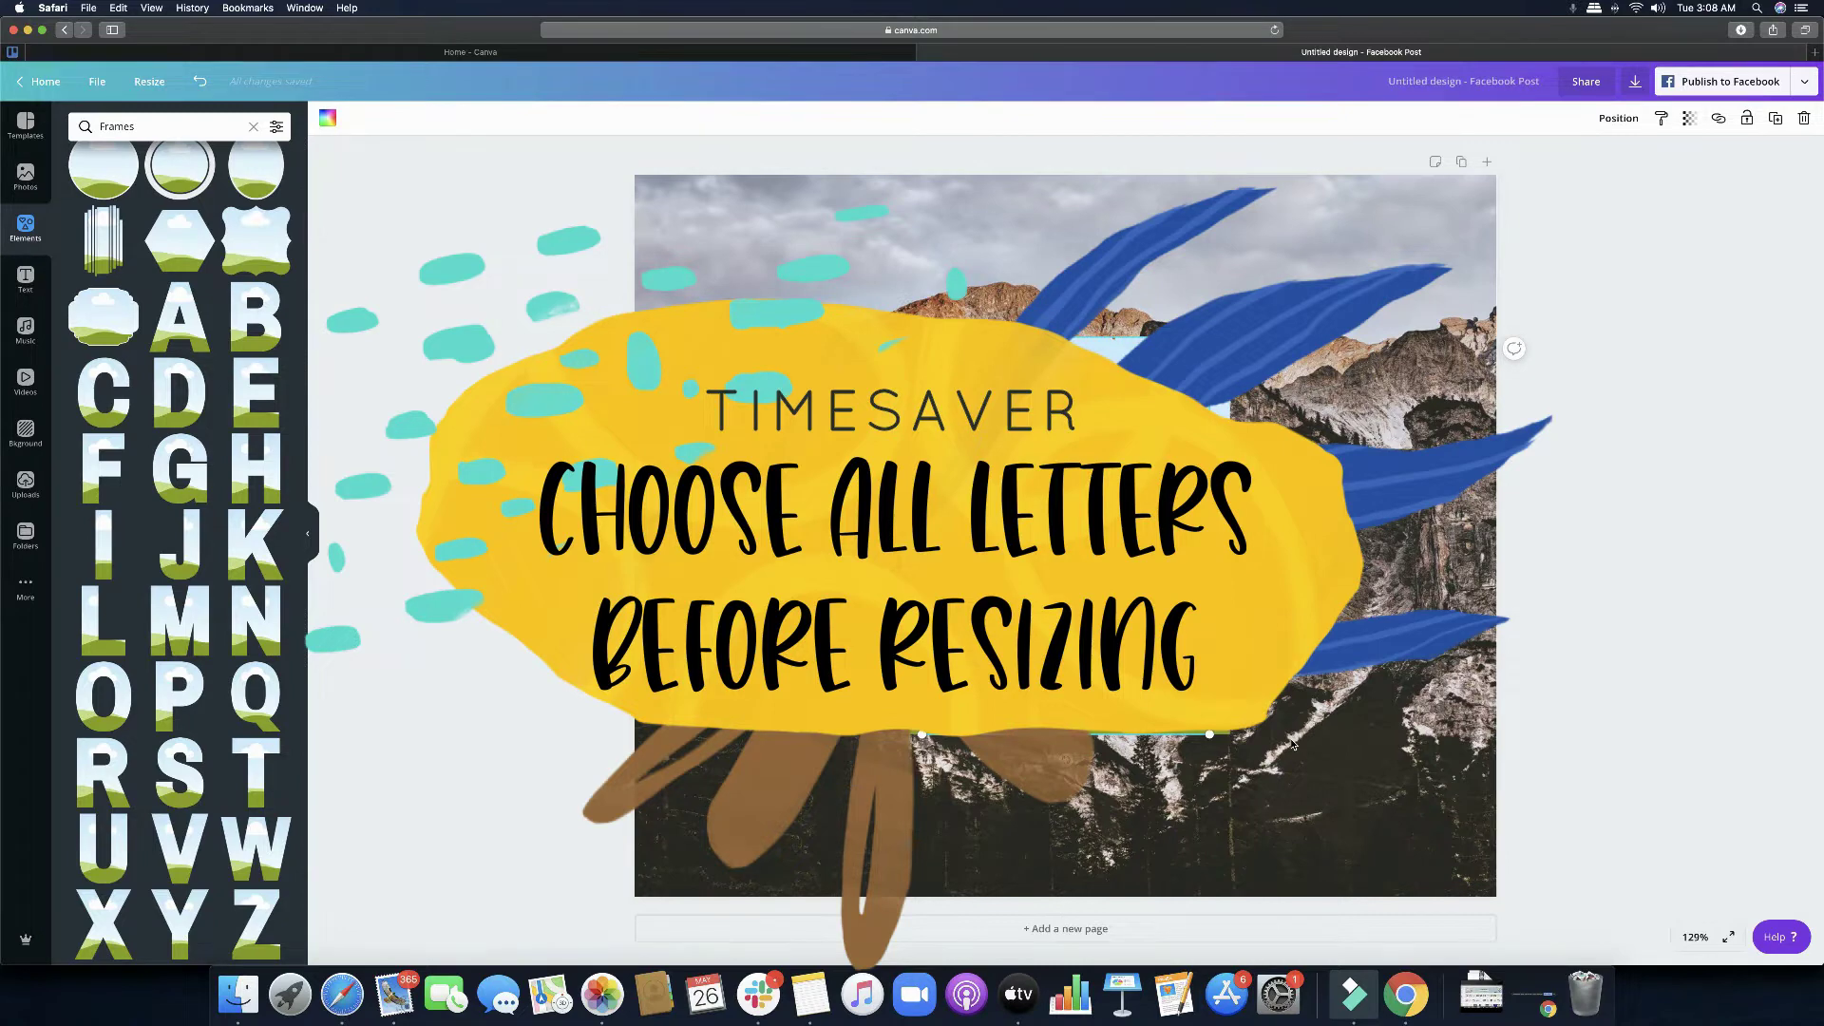
pyautogui.click(1335, 728)
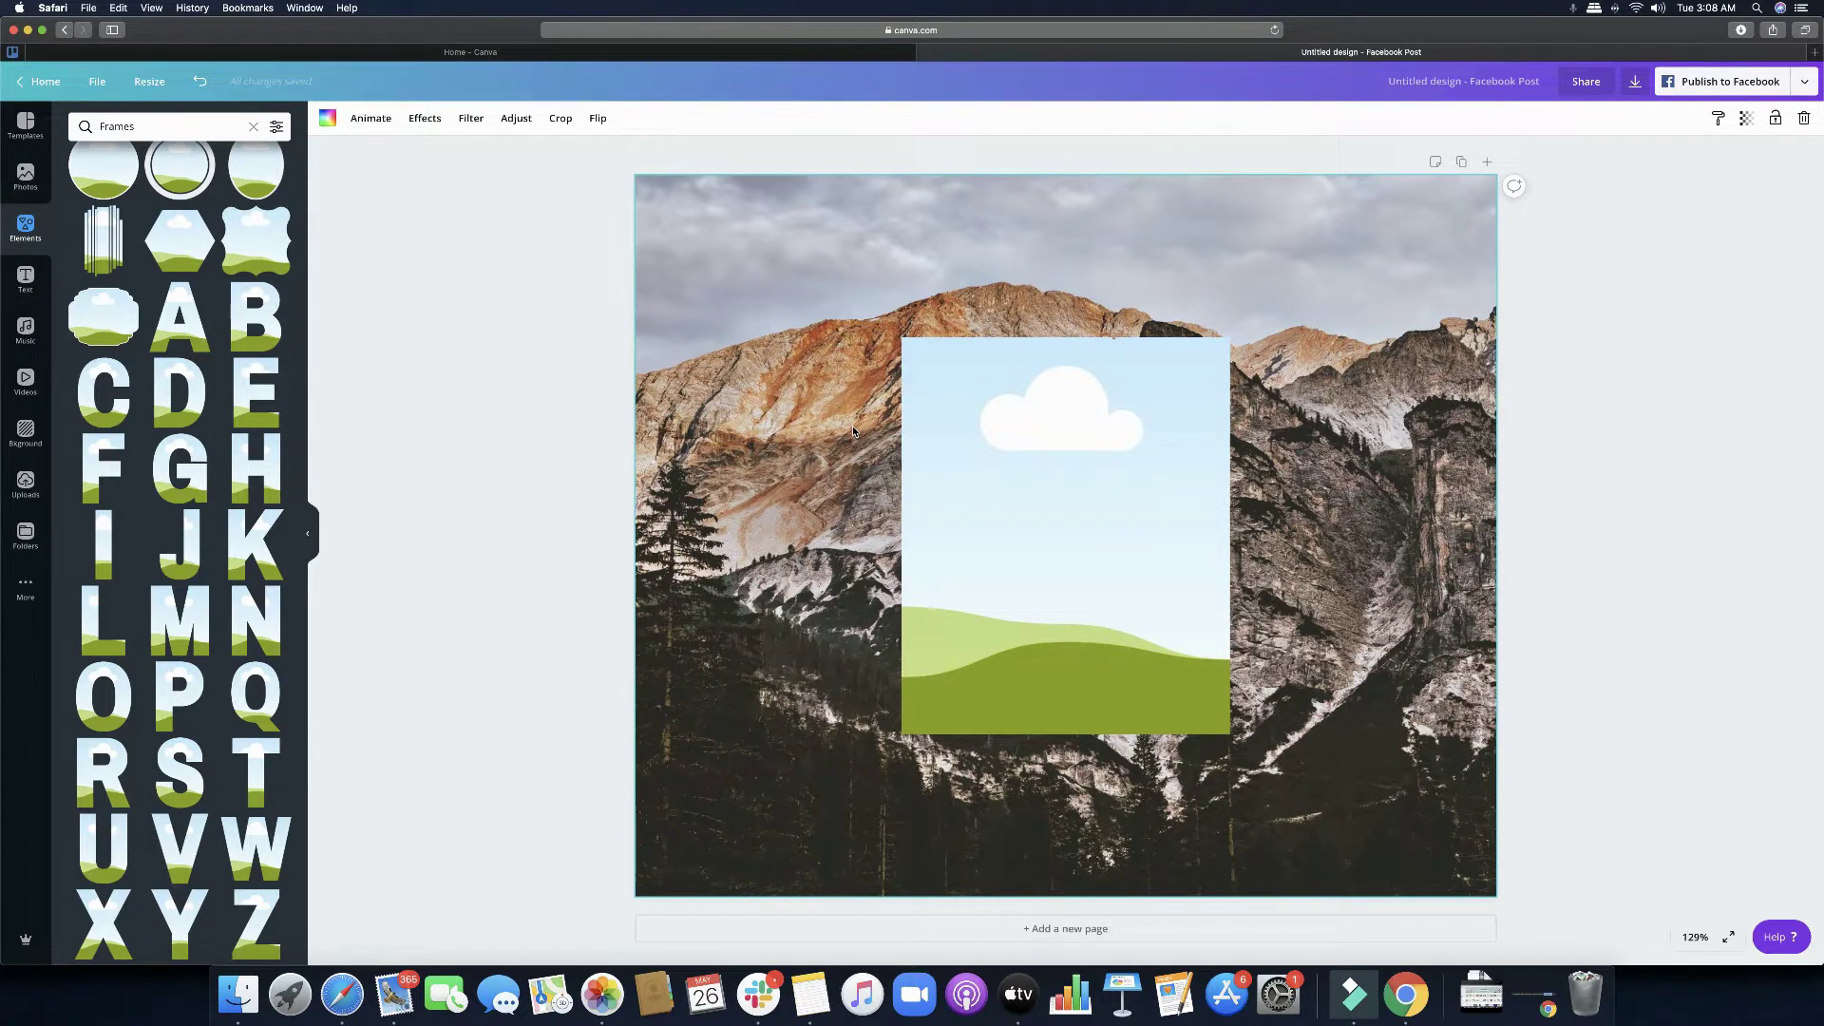
# Step: Shrink all the stacked letter frames together and move them to the lower part of the page
pyautogui.moveTo(874, 328); pyautogui.dragTo(1094, 521)
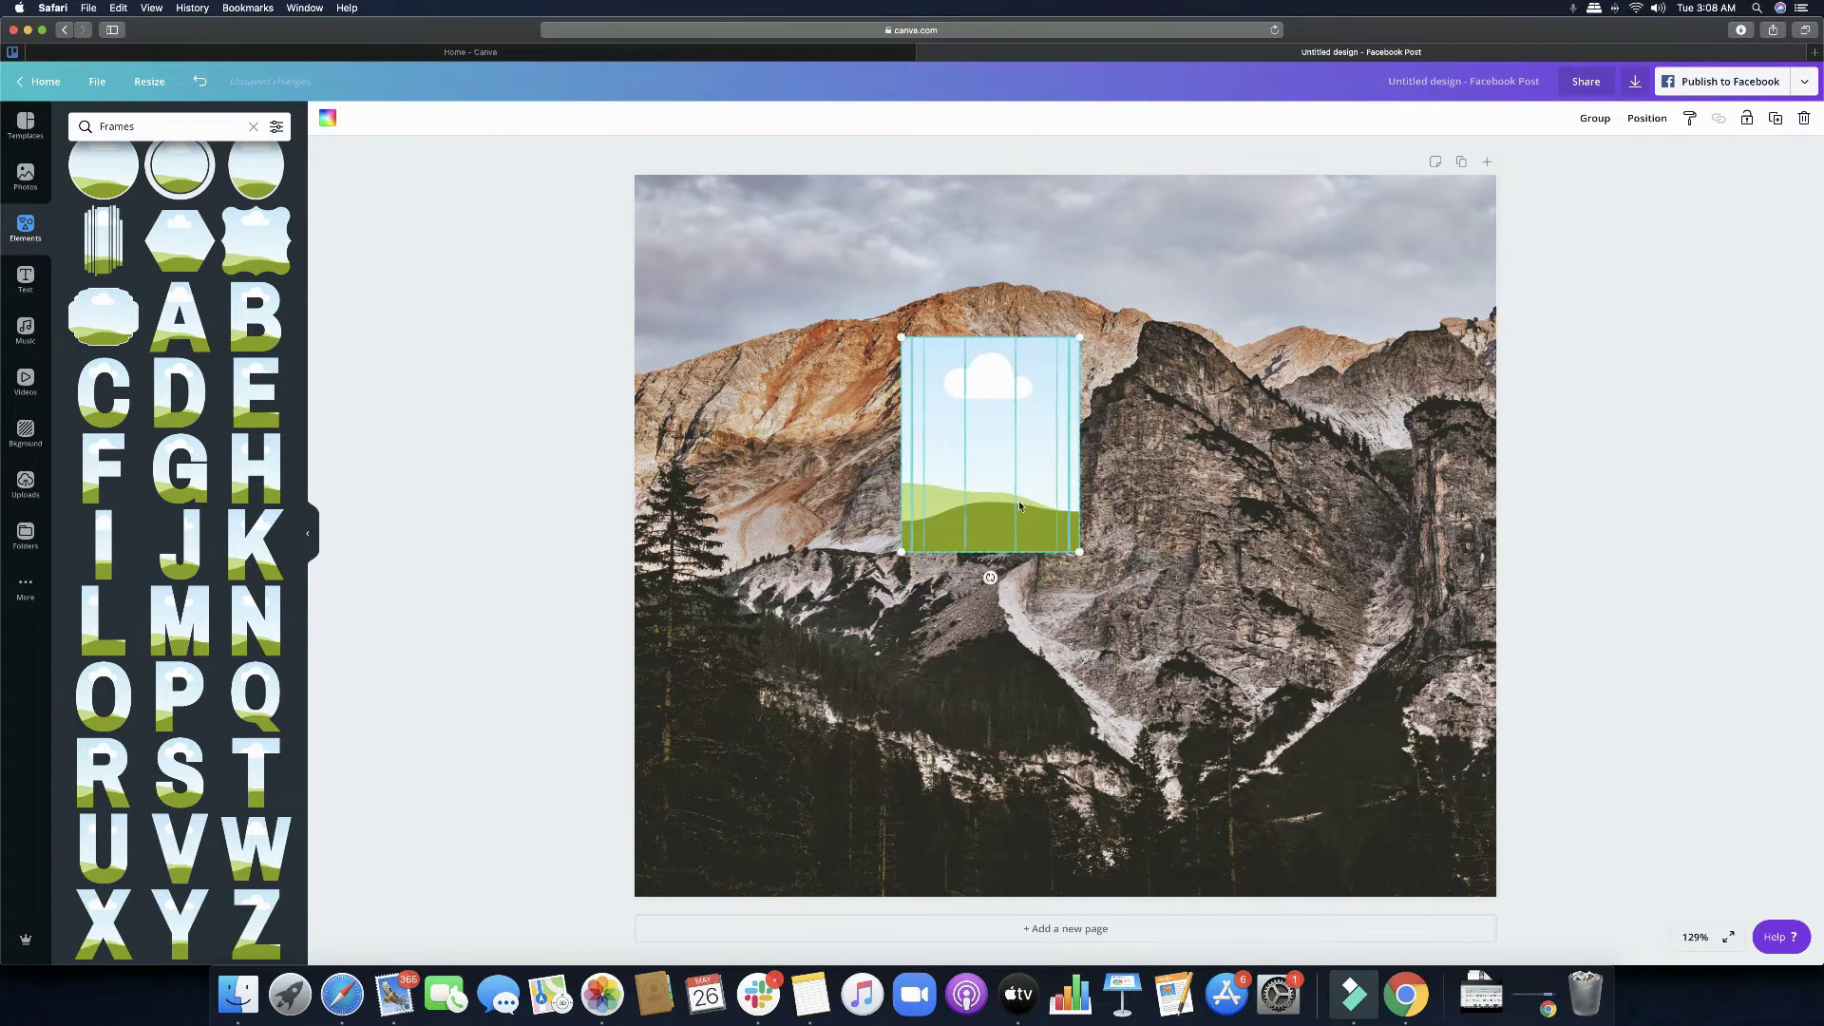
pyautogui.moveTo(984, 483); pyautogui.dragTo(984, 650)
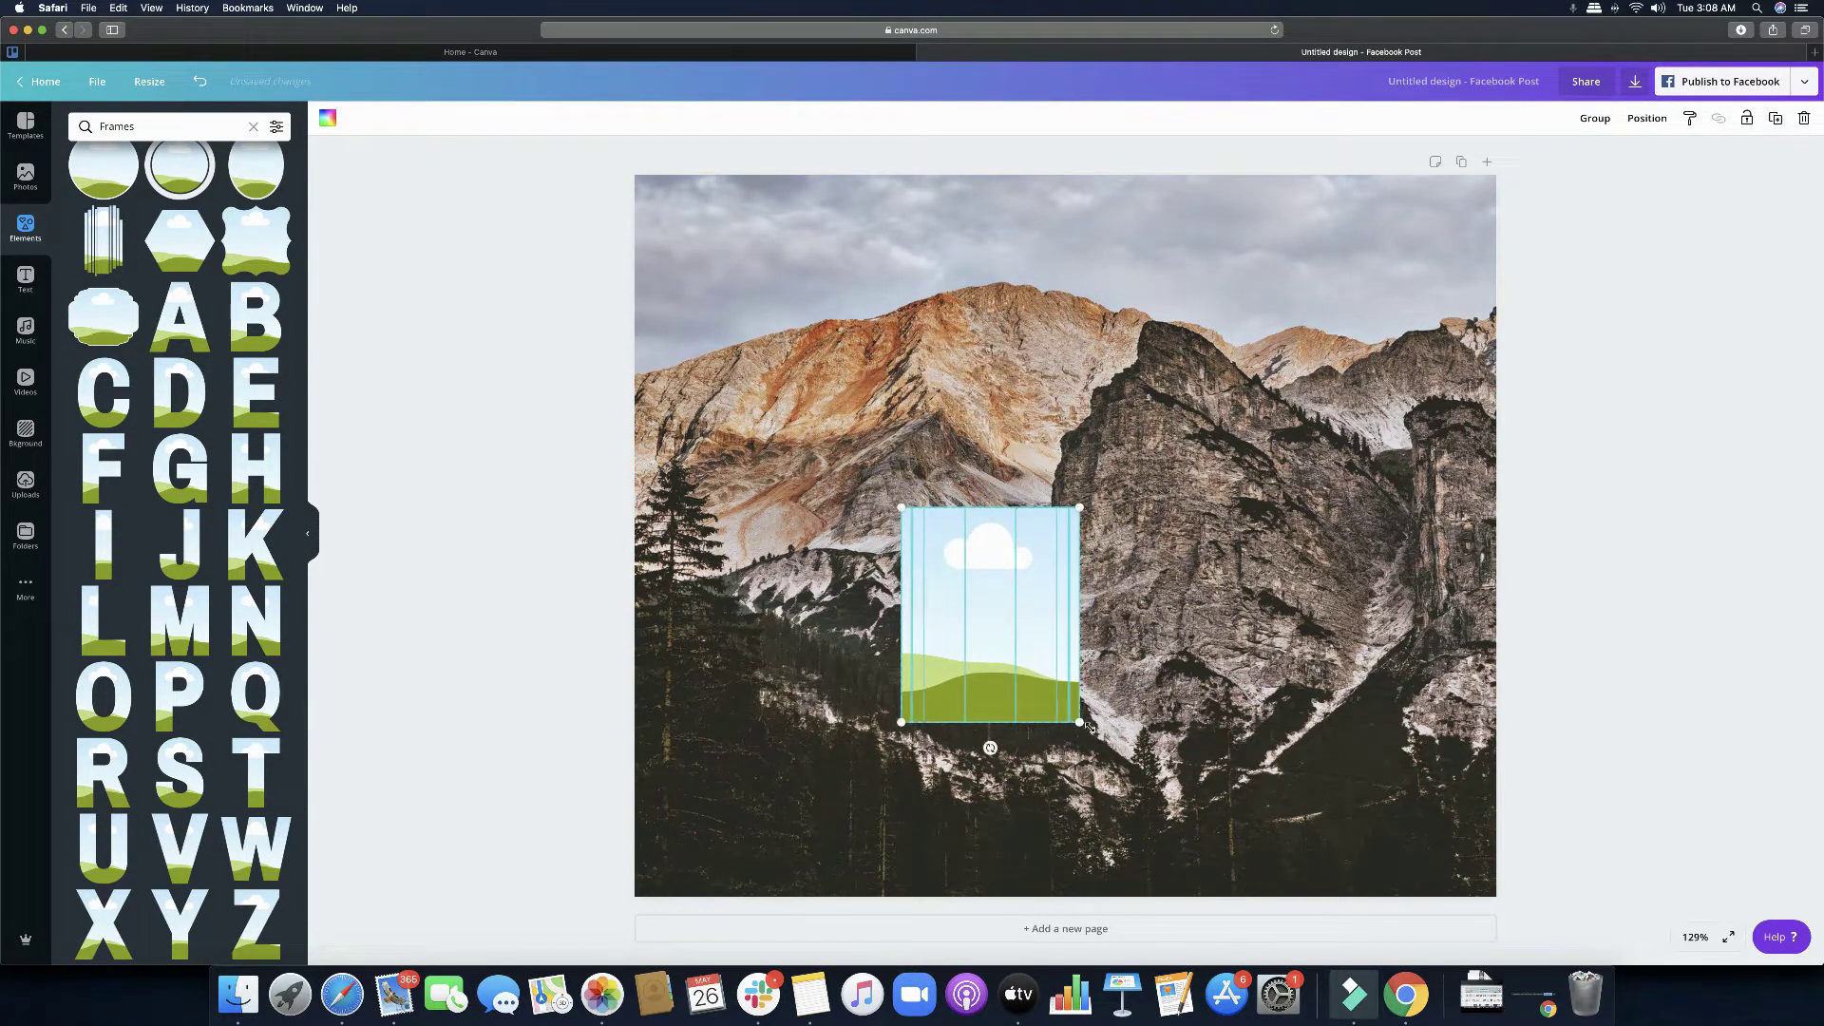
pyautogui.moveTo(1079, 718); pyautogui.dragTo(1052, 703)
pyautogui.moveTo(997, 595); pyautogui.dragTo(1017, 719)
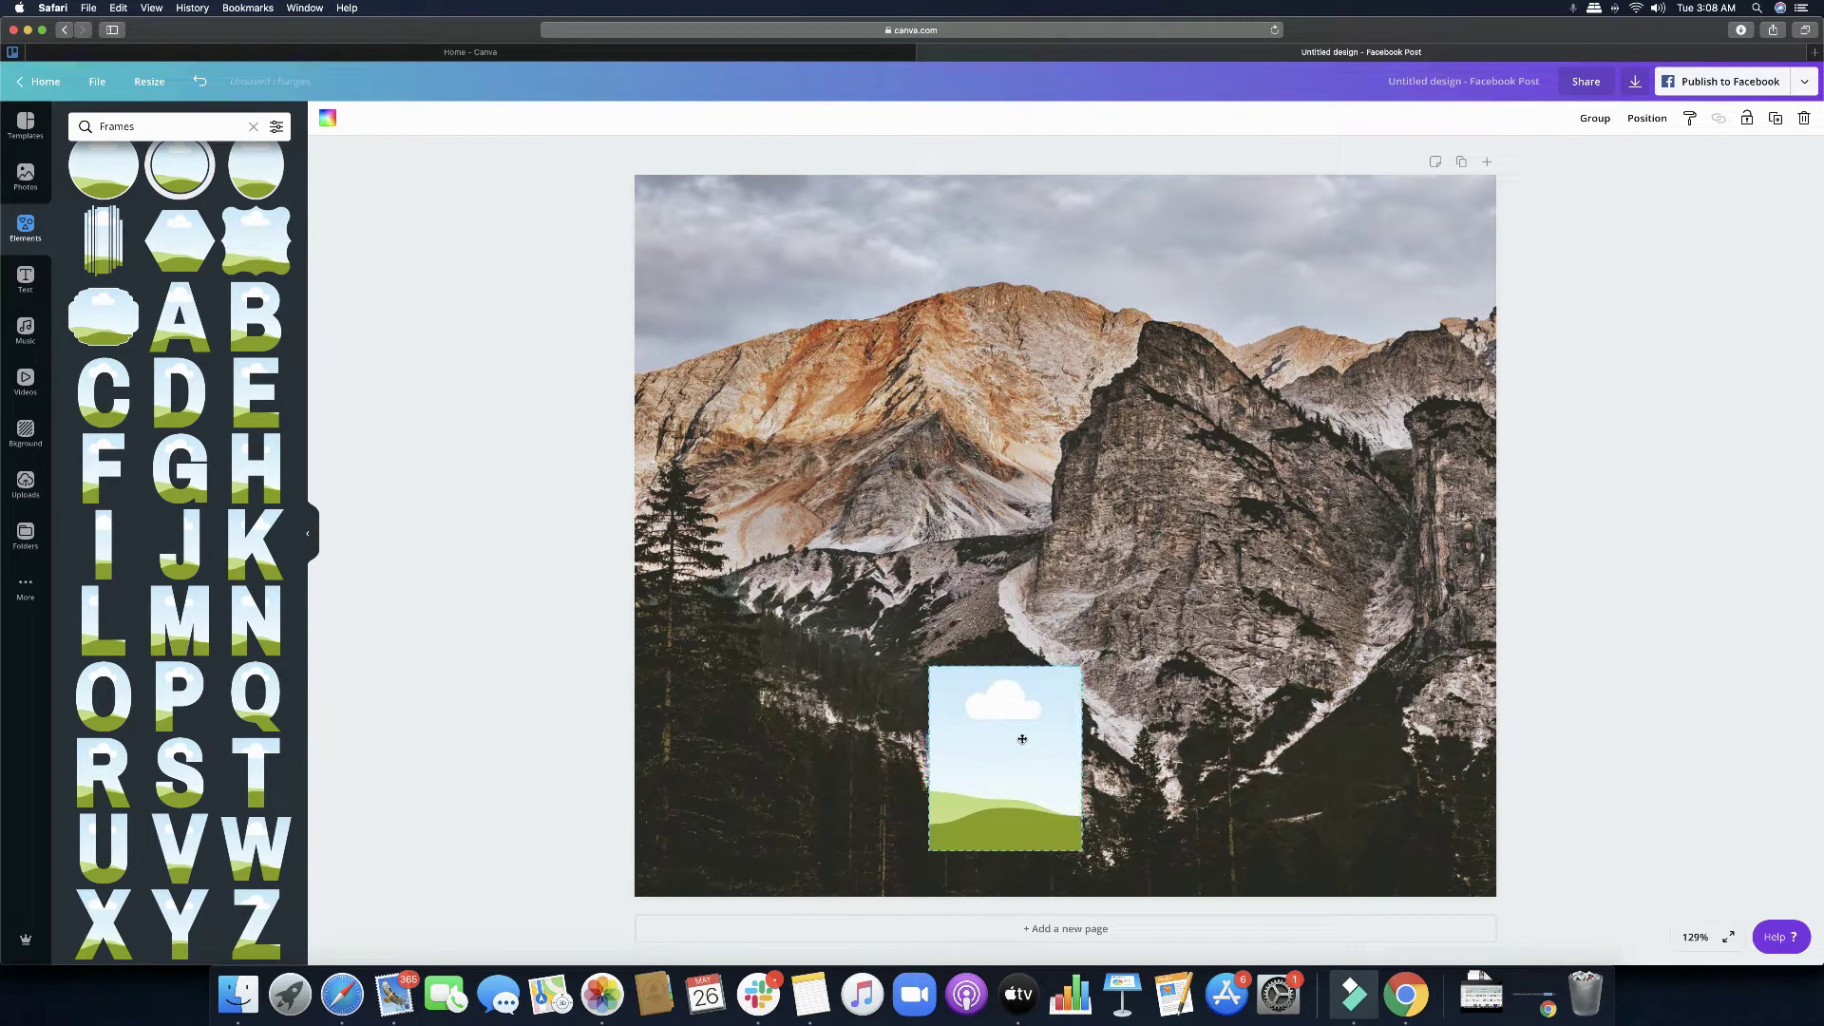
pyautogui.moveTo(1016, 736); pyautogui.dragTo(1021, 749)
# Step: Spread the stacked letter frames into one evenly aligned row spelling CLIMB along the lower part of the page
pyautogui.moveTo(1081, 672); pyautogui.dragTo(1356, 732)
pyautogui.click(1053, 742)
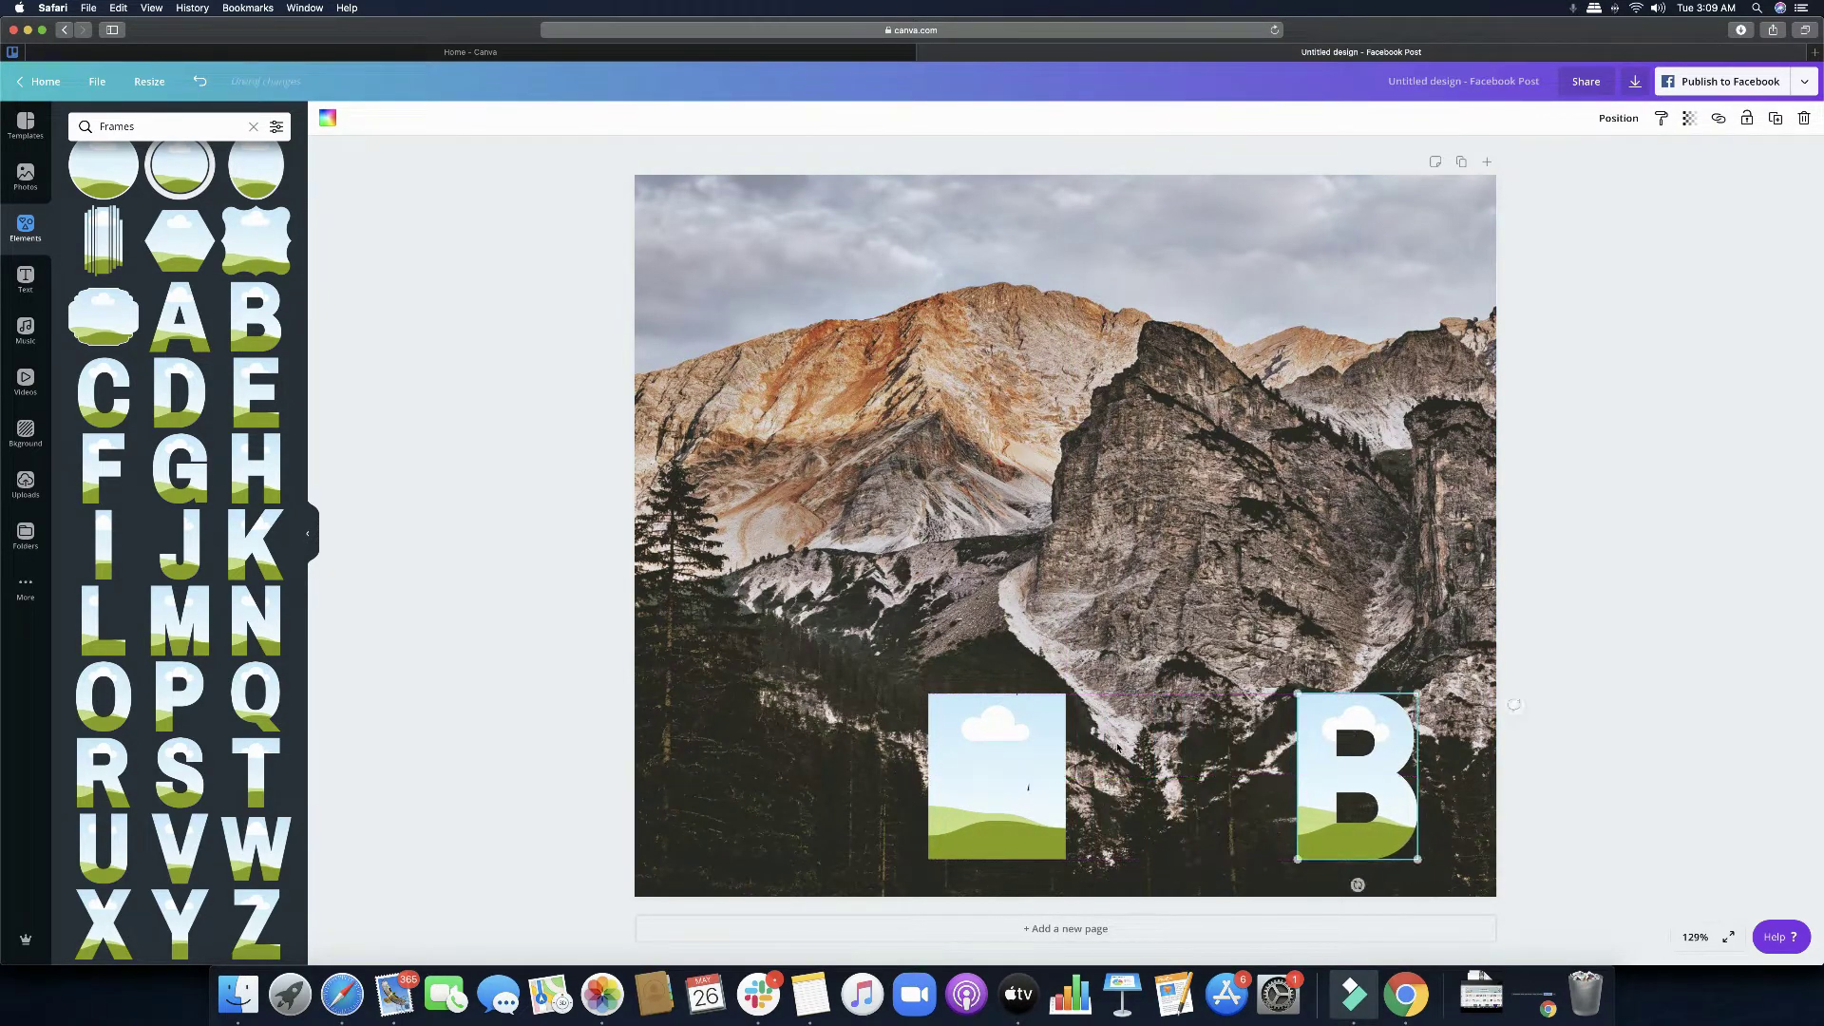
pyautogui.moveTo(995, 741); pyautogui.dragTo(1103, 567)
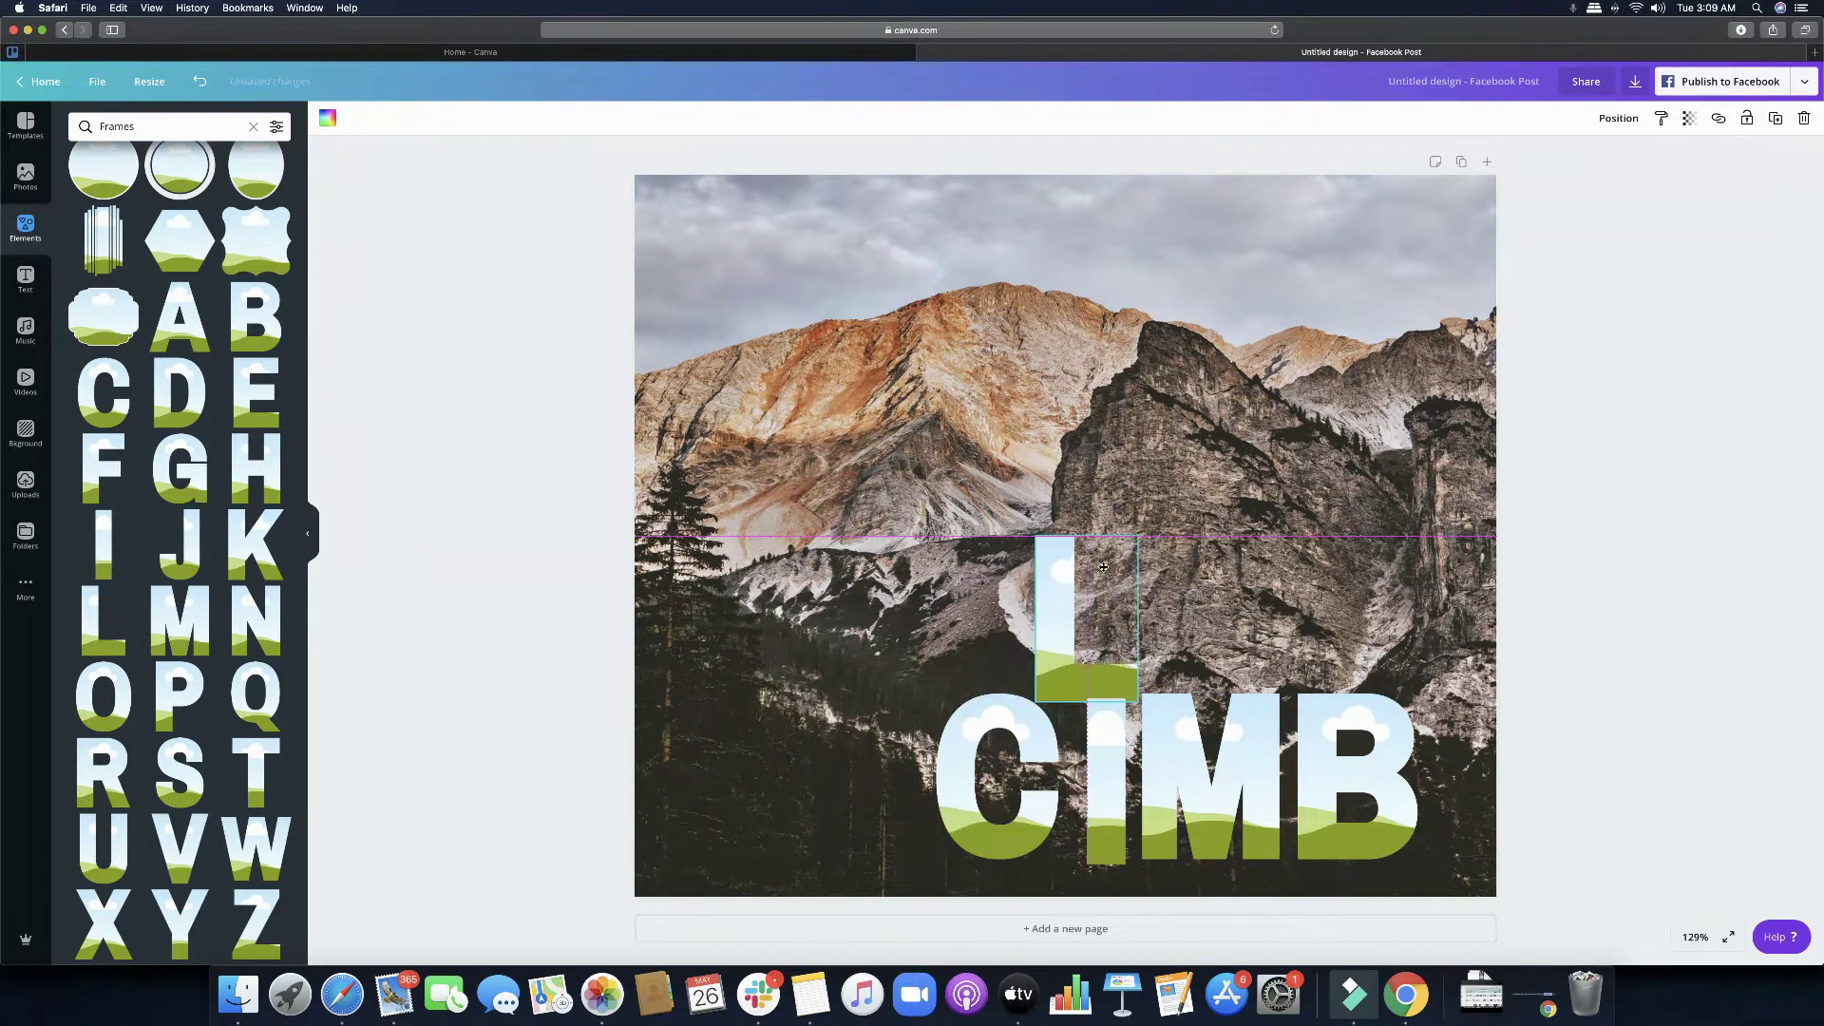
pyautogui.moveTo(978, 779); pyautogui.dragTo(847, 787)
pyautogui.moveTo(1042, 699); pyautogui.dragTo(966, 783)
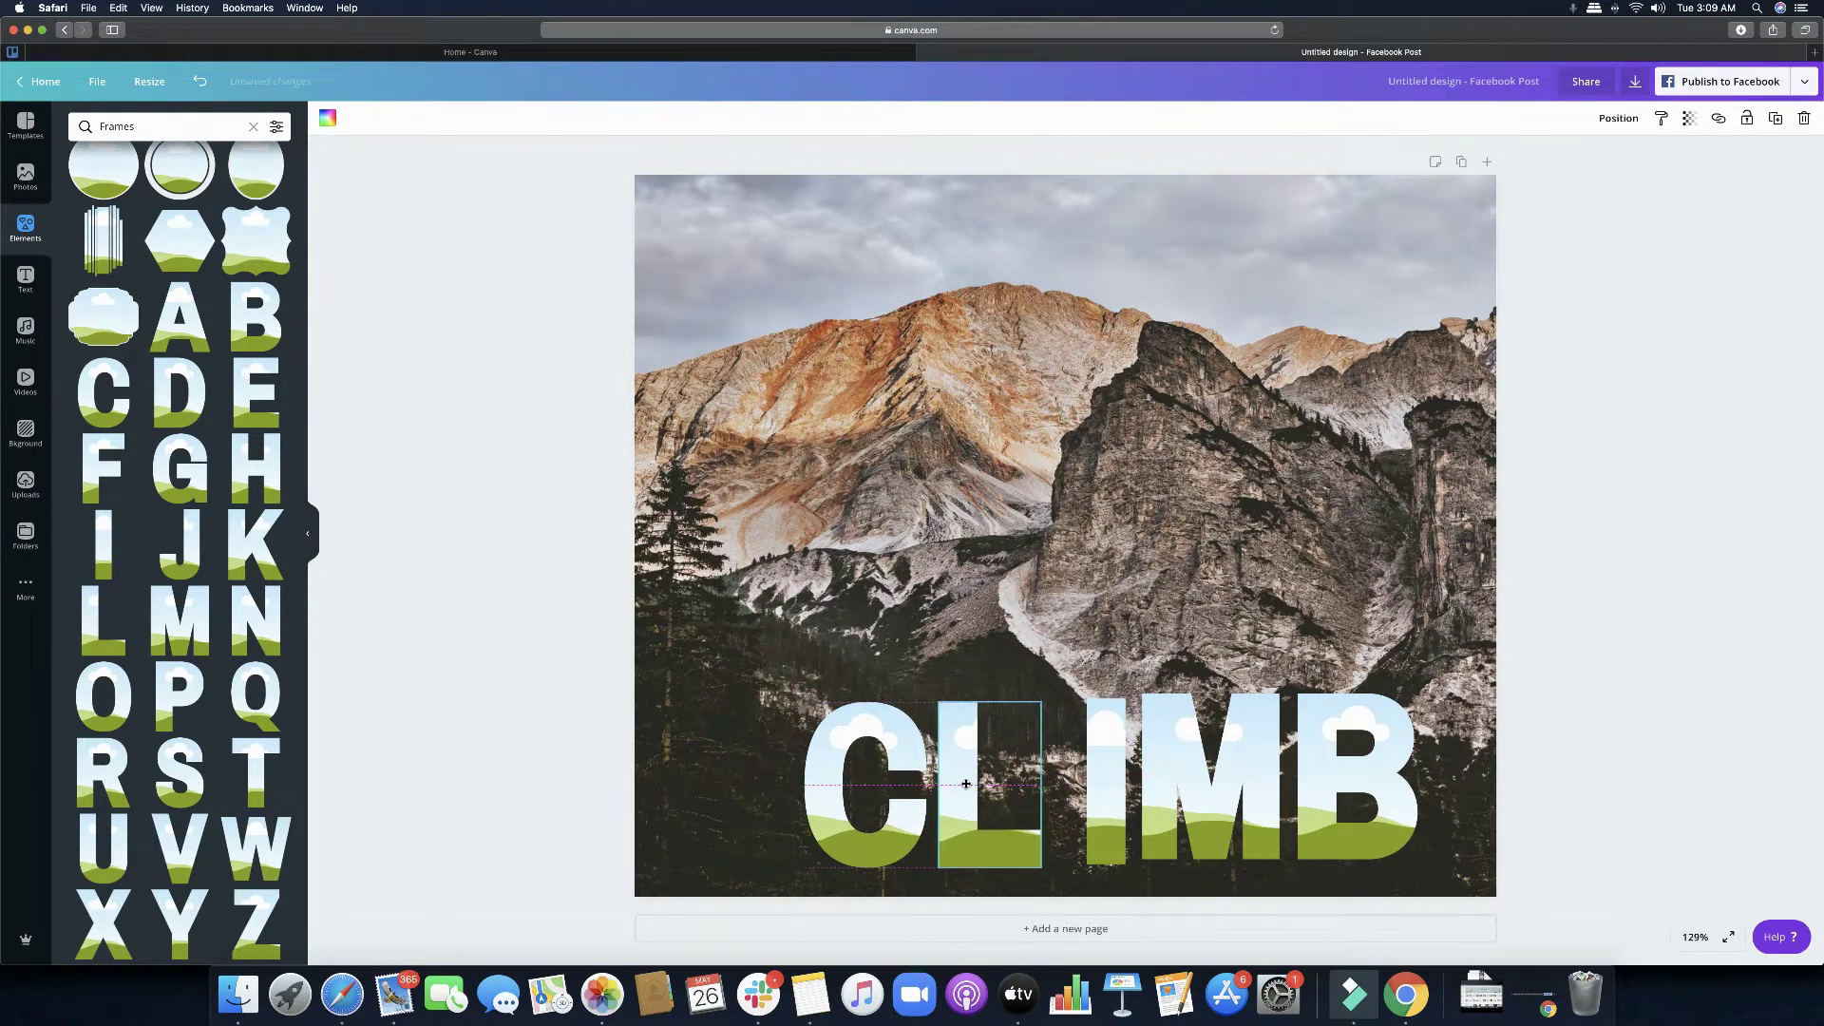
pyautogui.moveTo(1102, 777); pyautogui.dragTo(1145, 783)
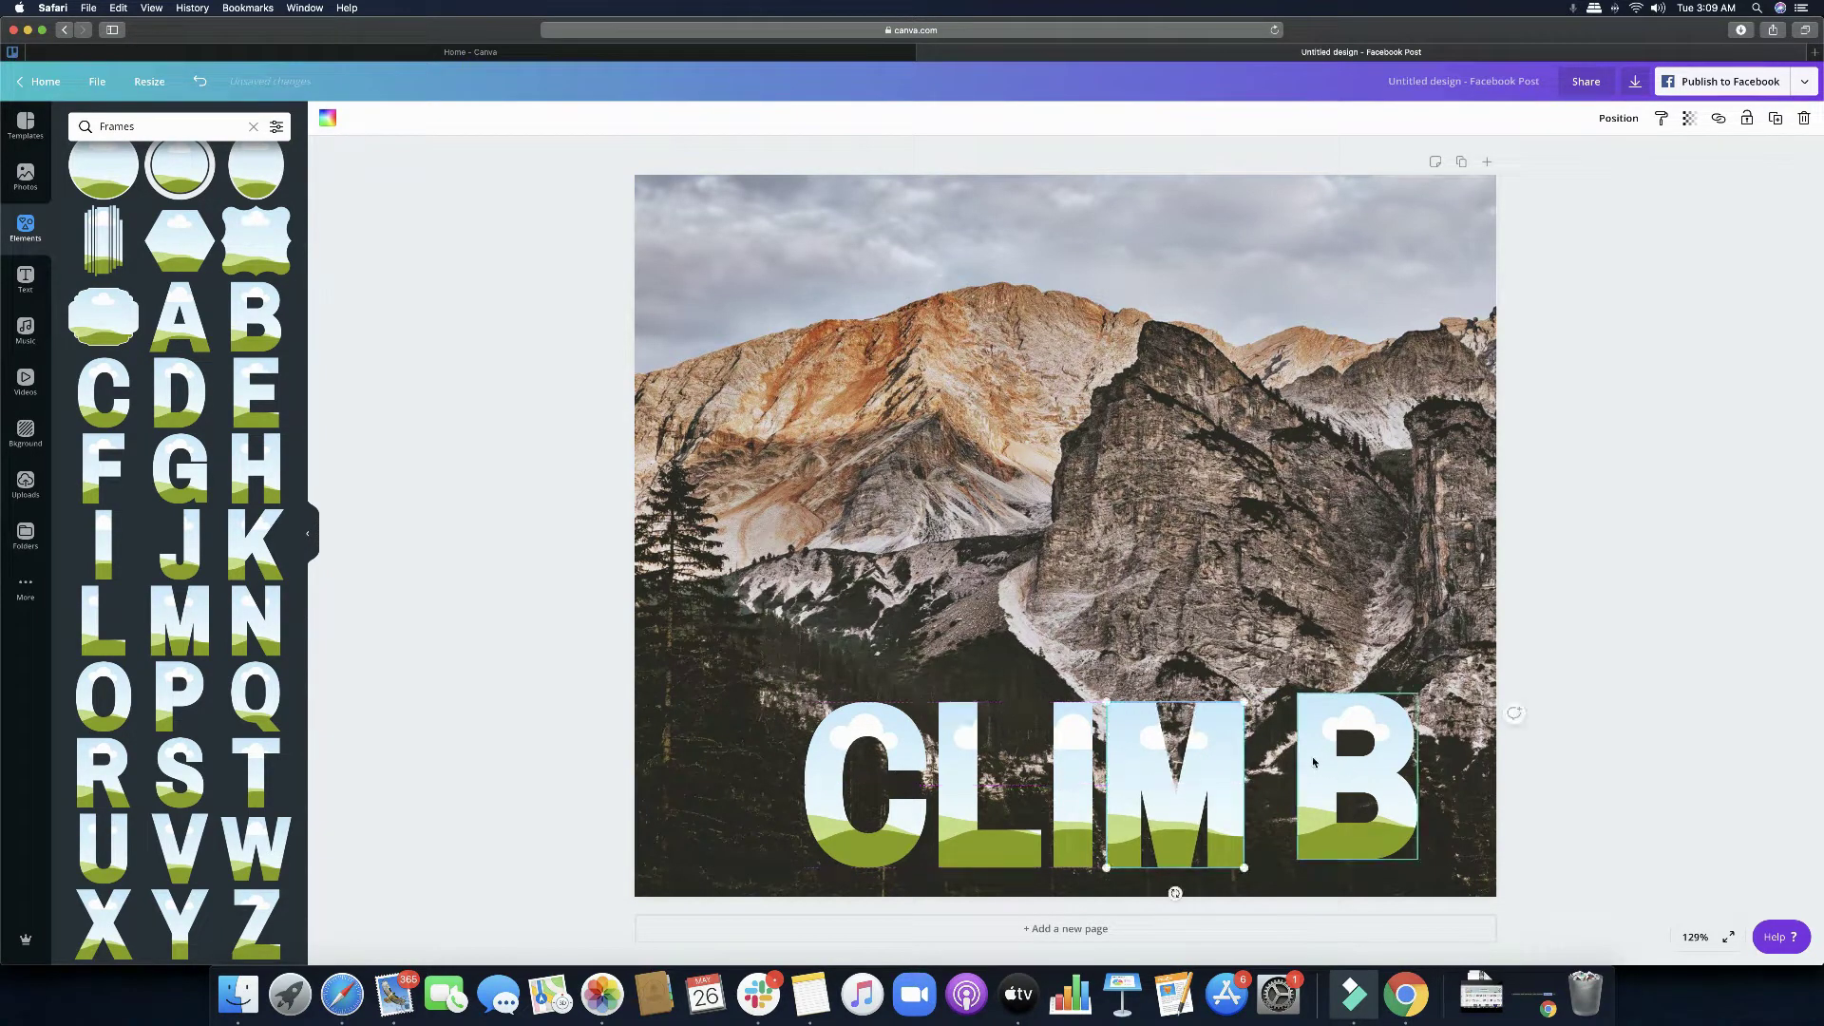
pyautogui.moveTo(1313, 762); pyautogui.dragTo(1276, 771)
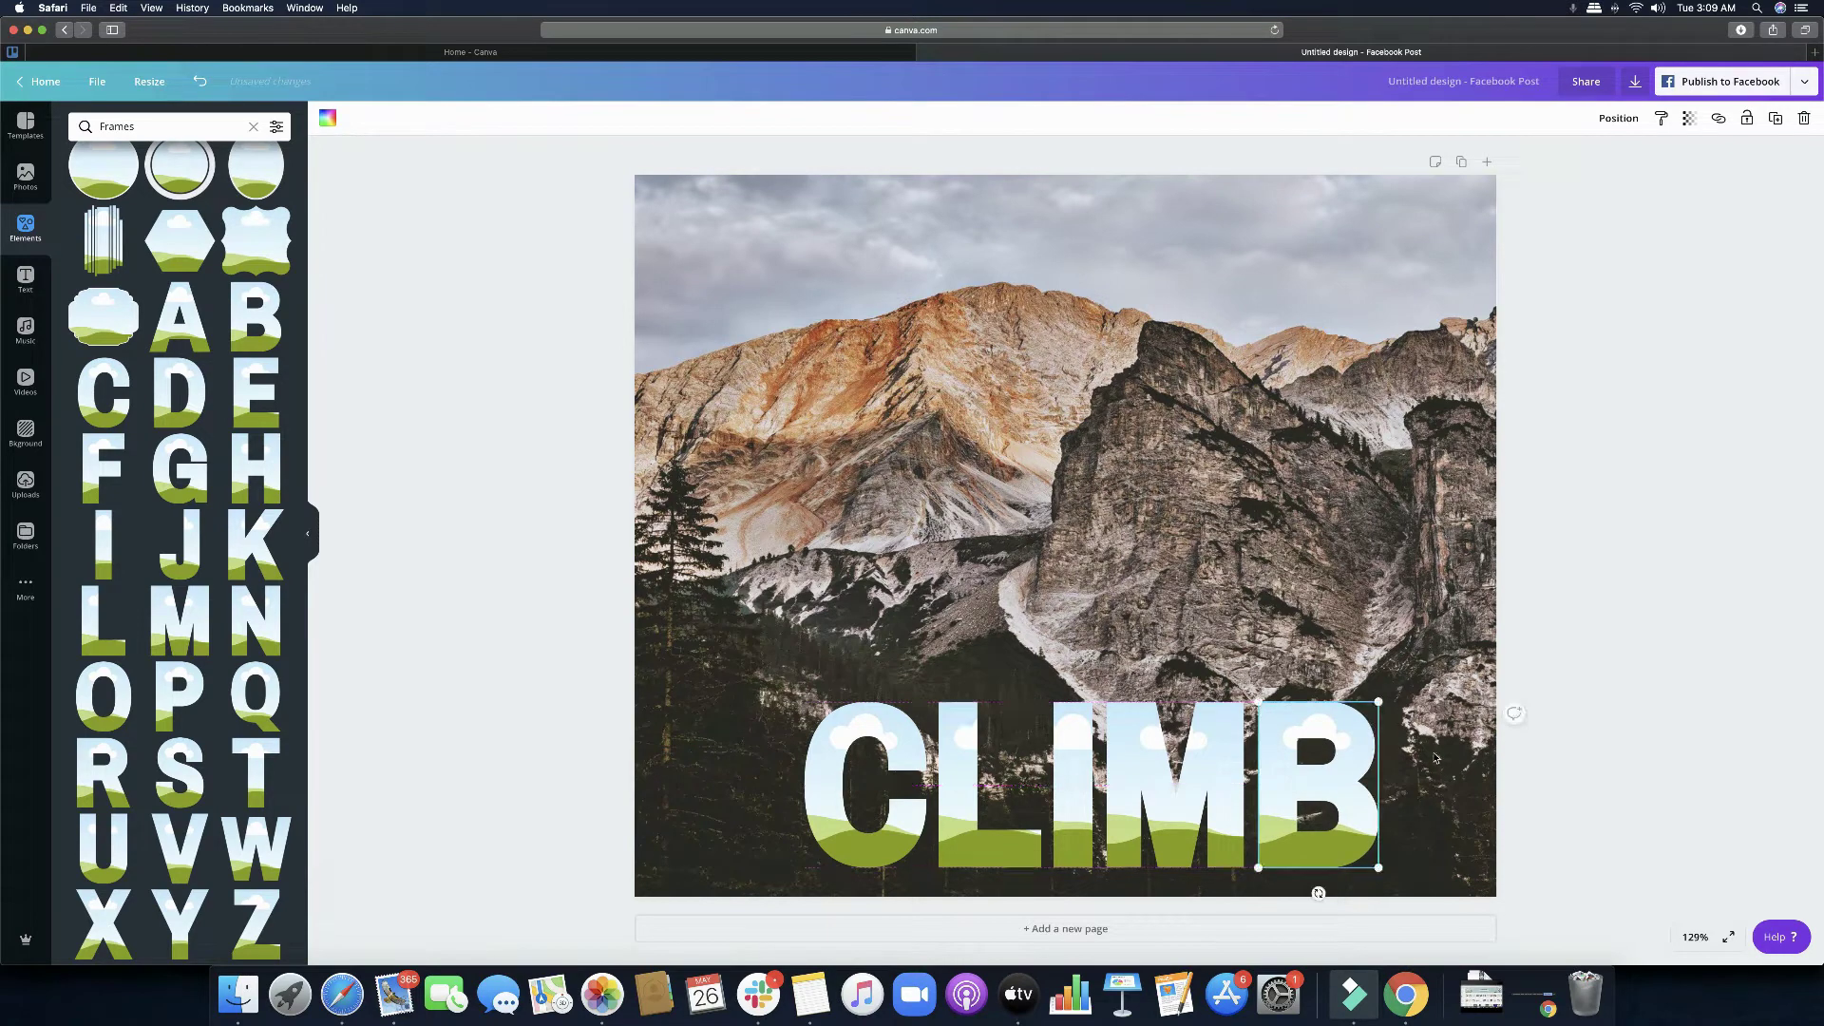
# Step: Enlarge the five CLIMB letter frames together to span most of the page width and group them
pyautogui.click(1510, 836)
pyautogui.moveTo(1520, 870); pyautogui.dragTo(800, 696)
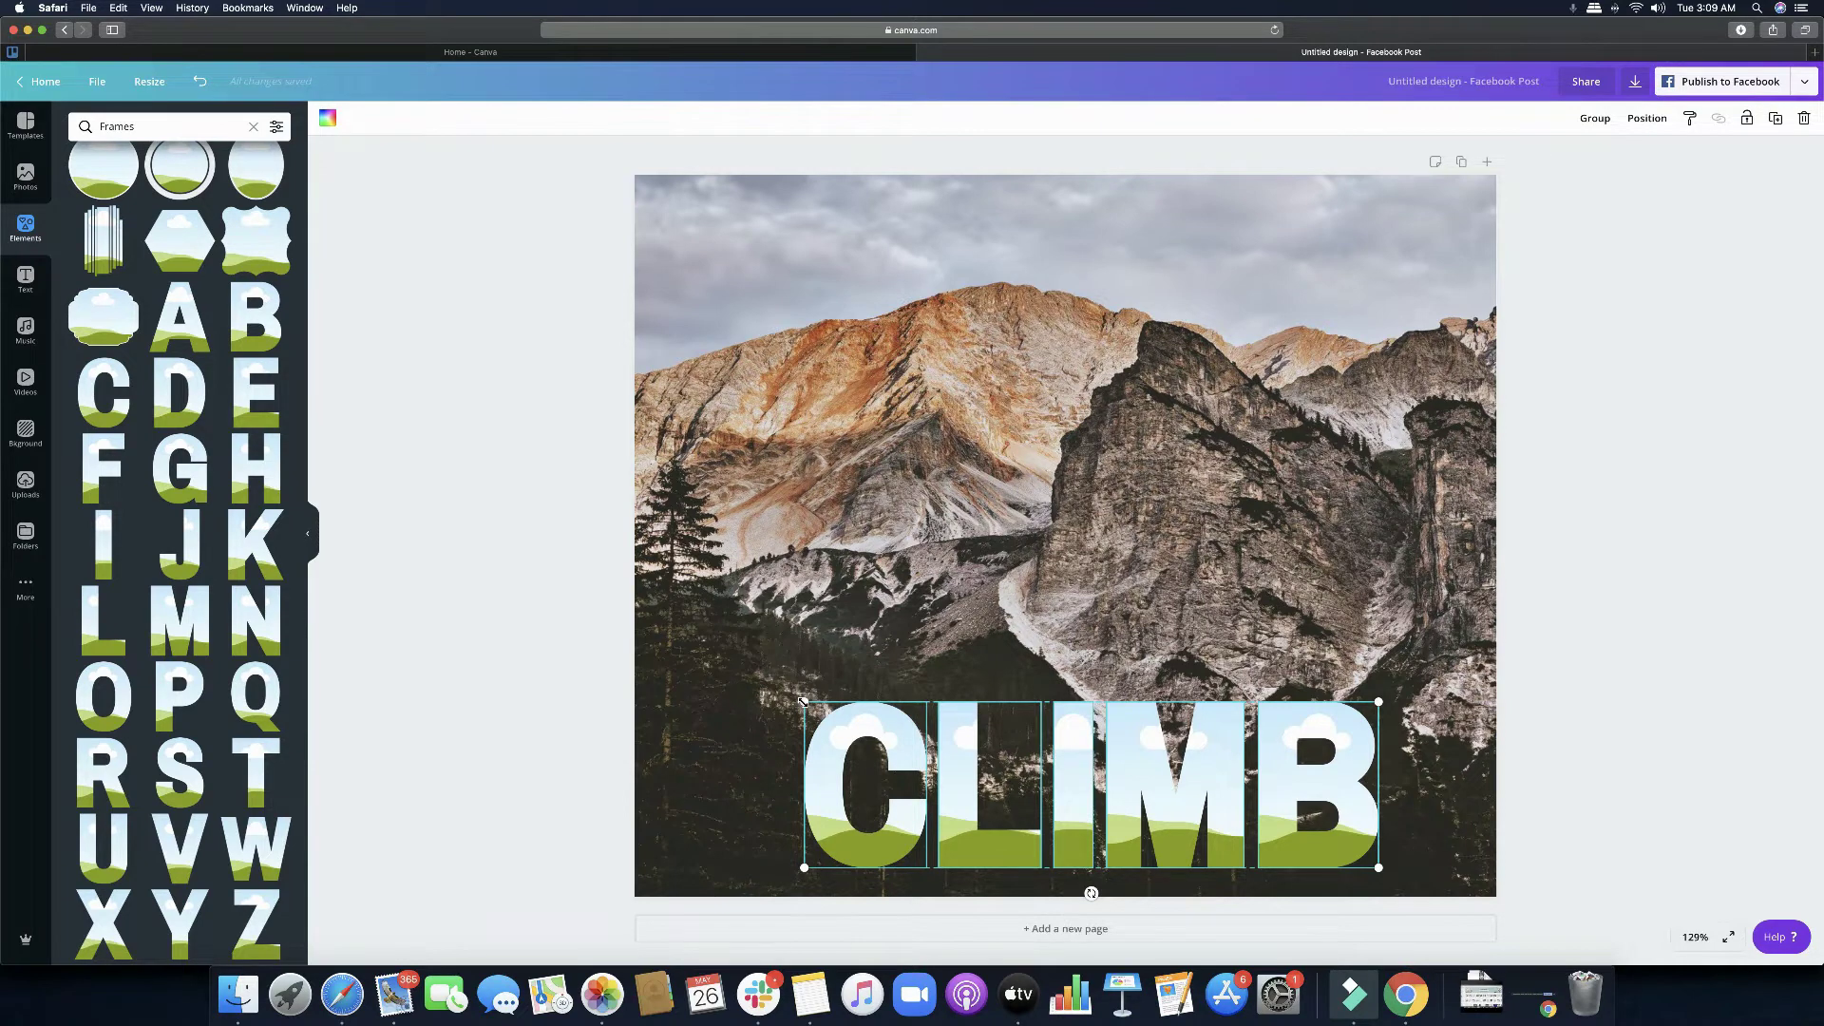
pyautogui.moveTo(802, 701); pyautogui.dragTo(713, 654)
pyautogui.moveTo(1381, 670); pyautogui.dragTo(1422, 656)
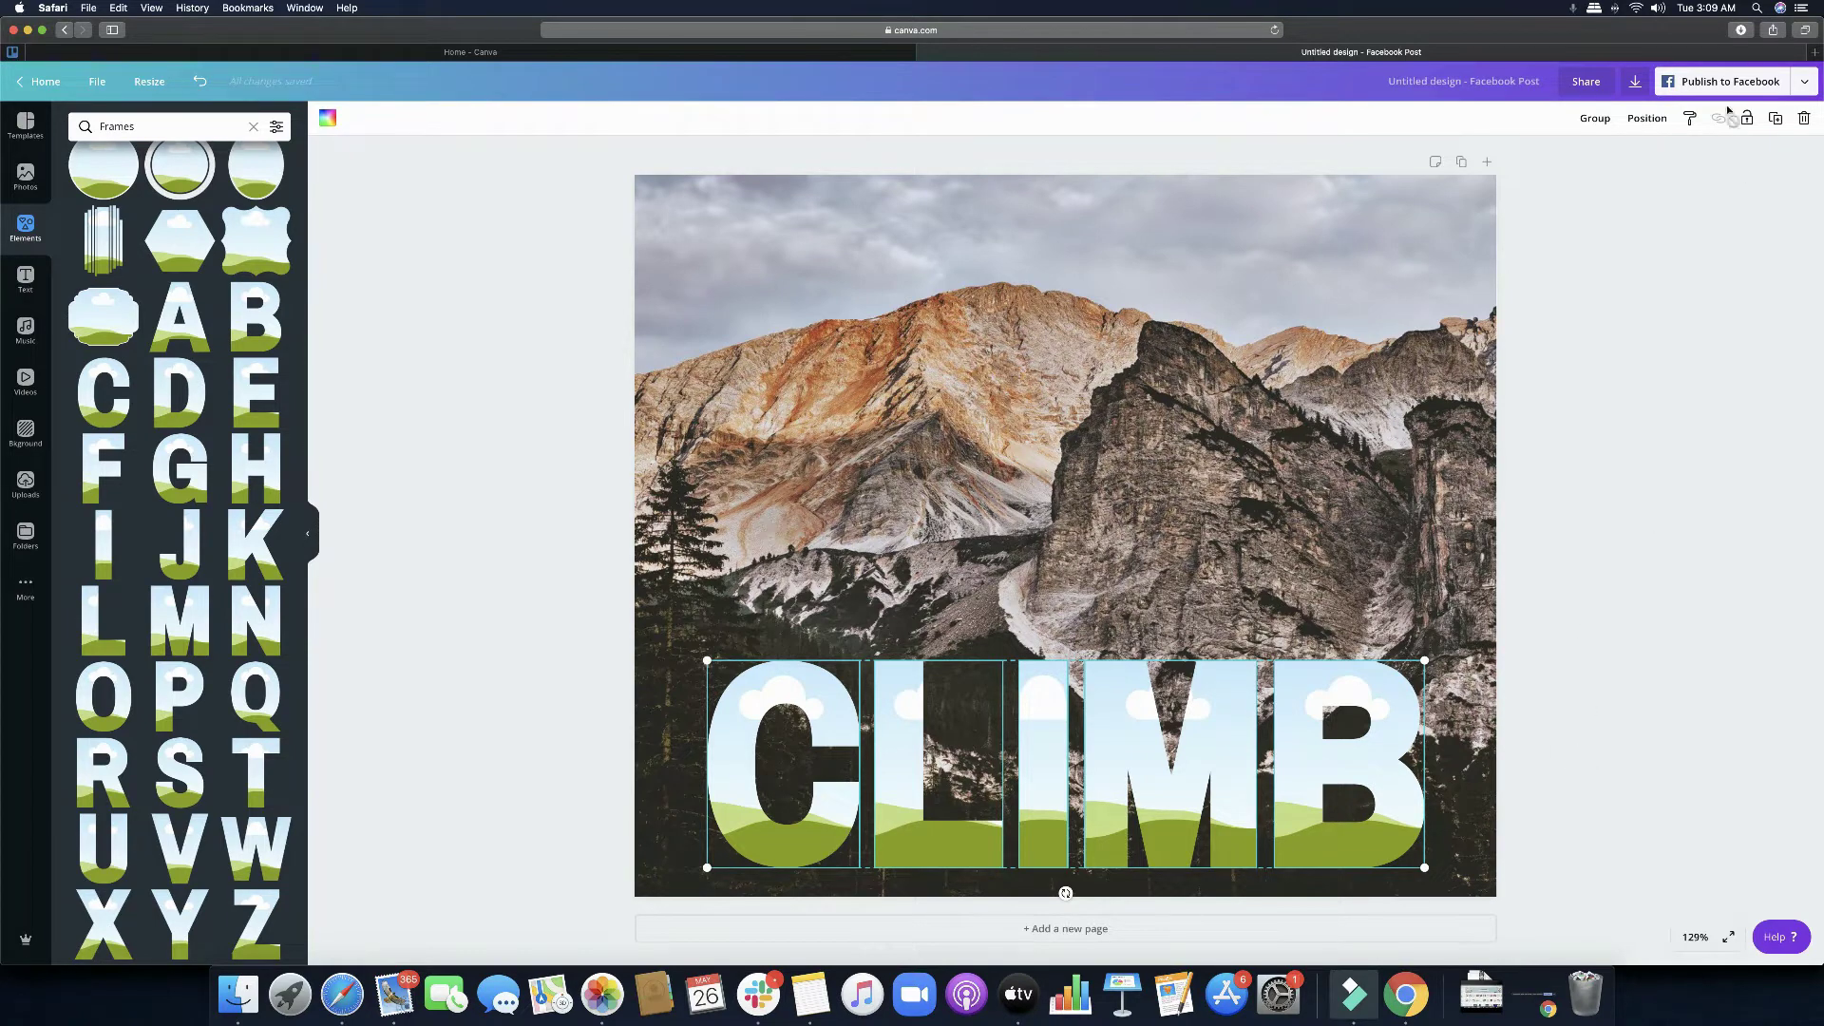
pyautogui.click(1593, 121)
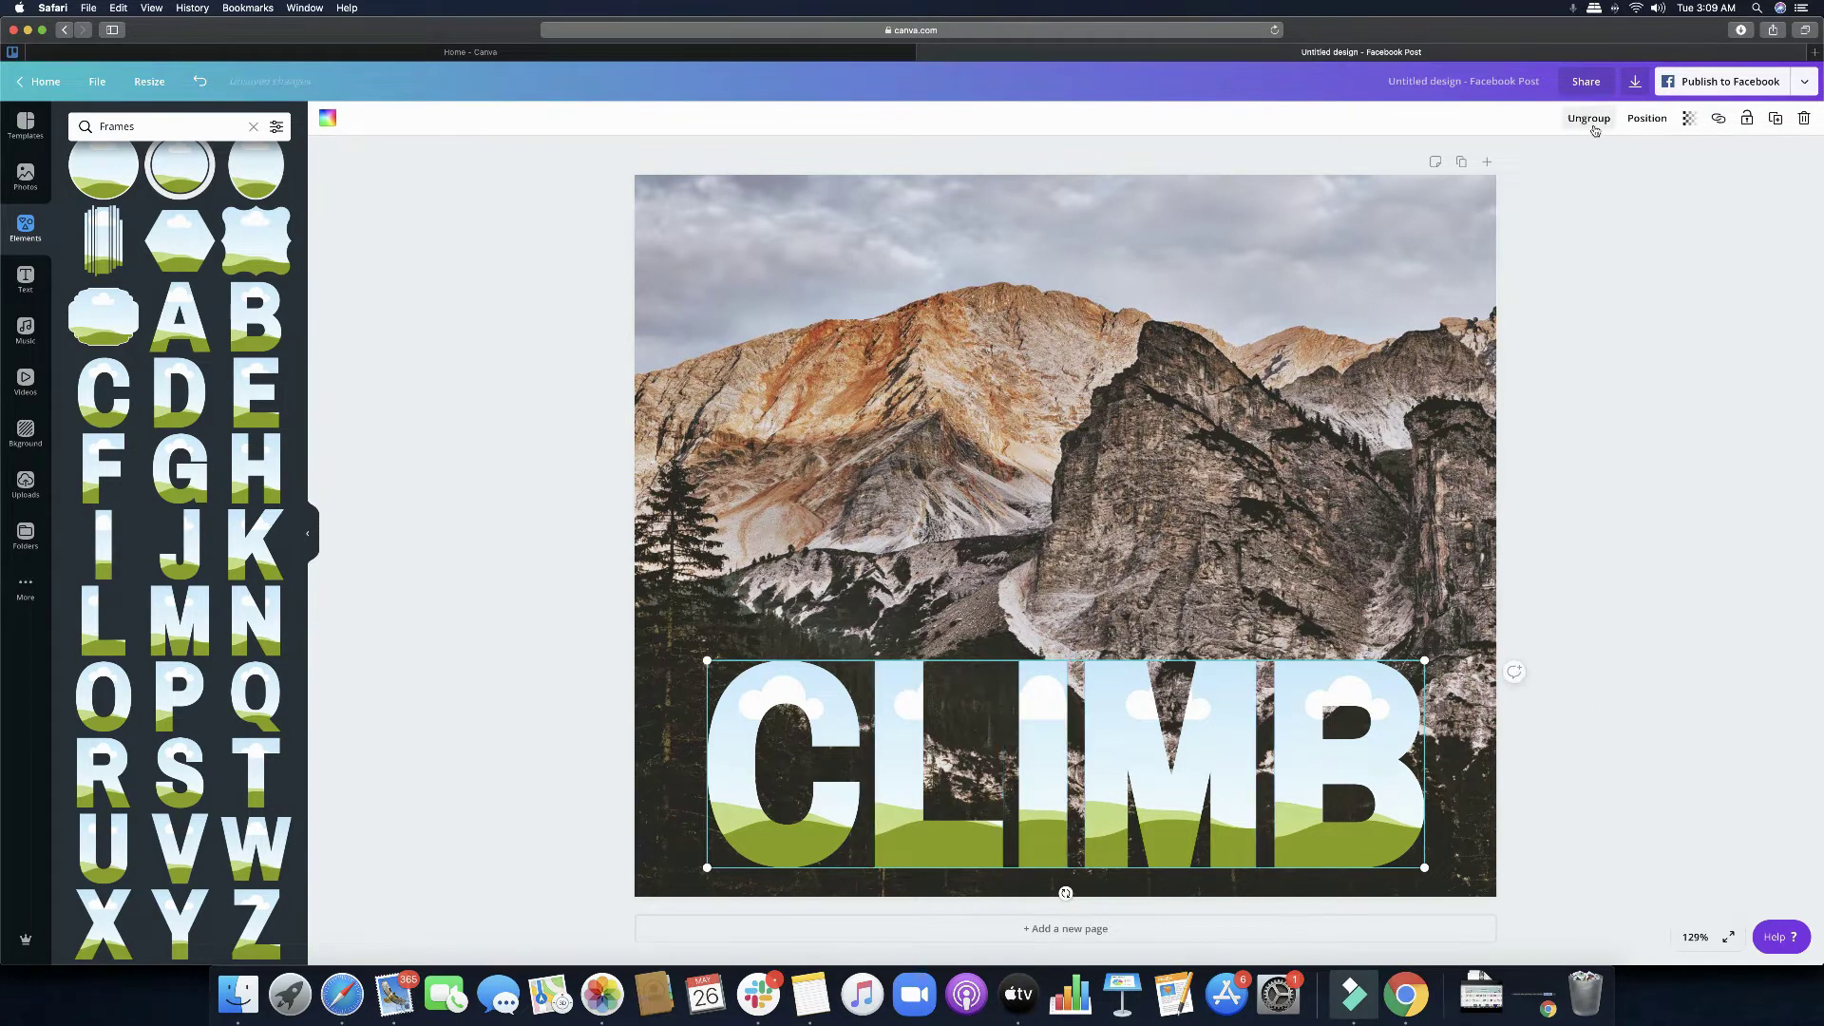
# Step: Try the CLIMB group in the page's middle, align it to the bottom, and raise it slightly above the edge
pyautogui.click(1646, 118)
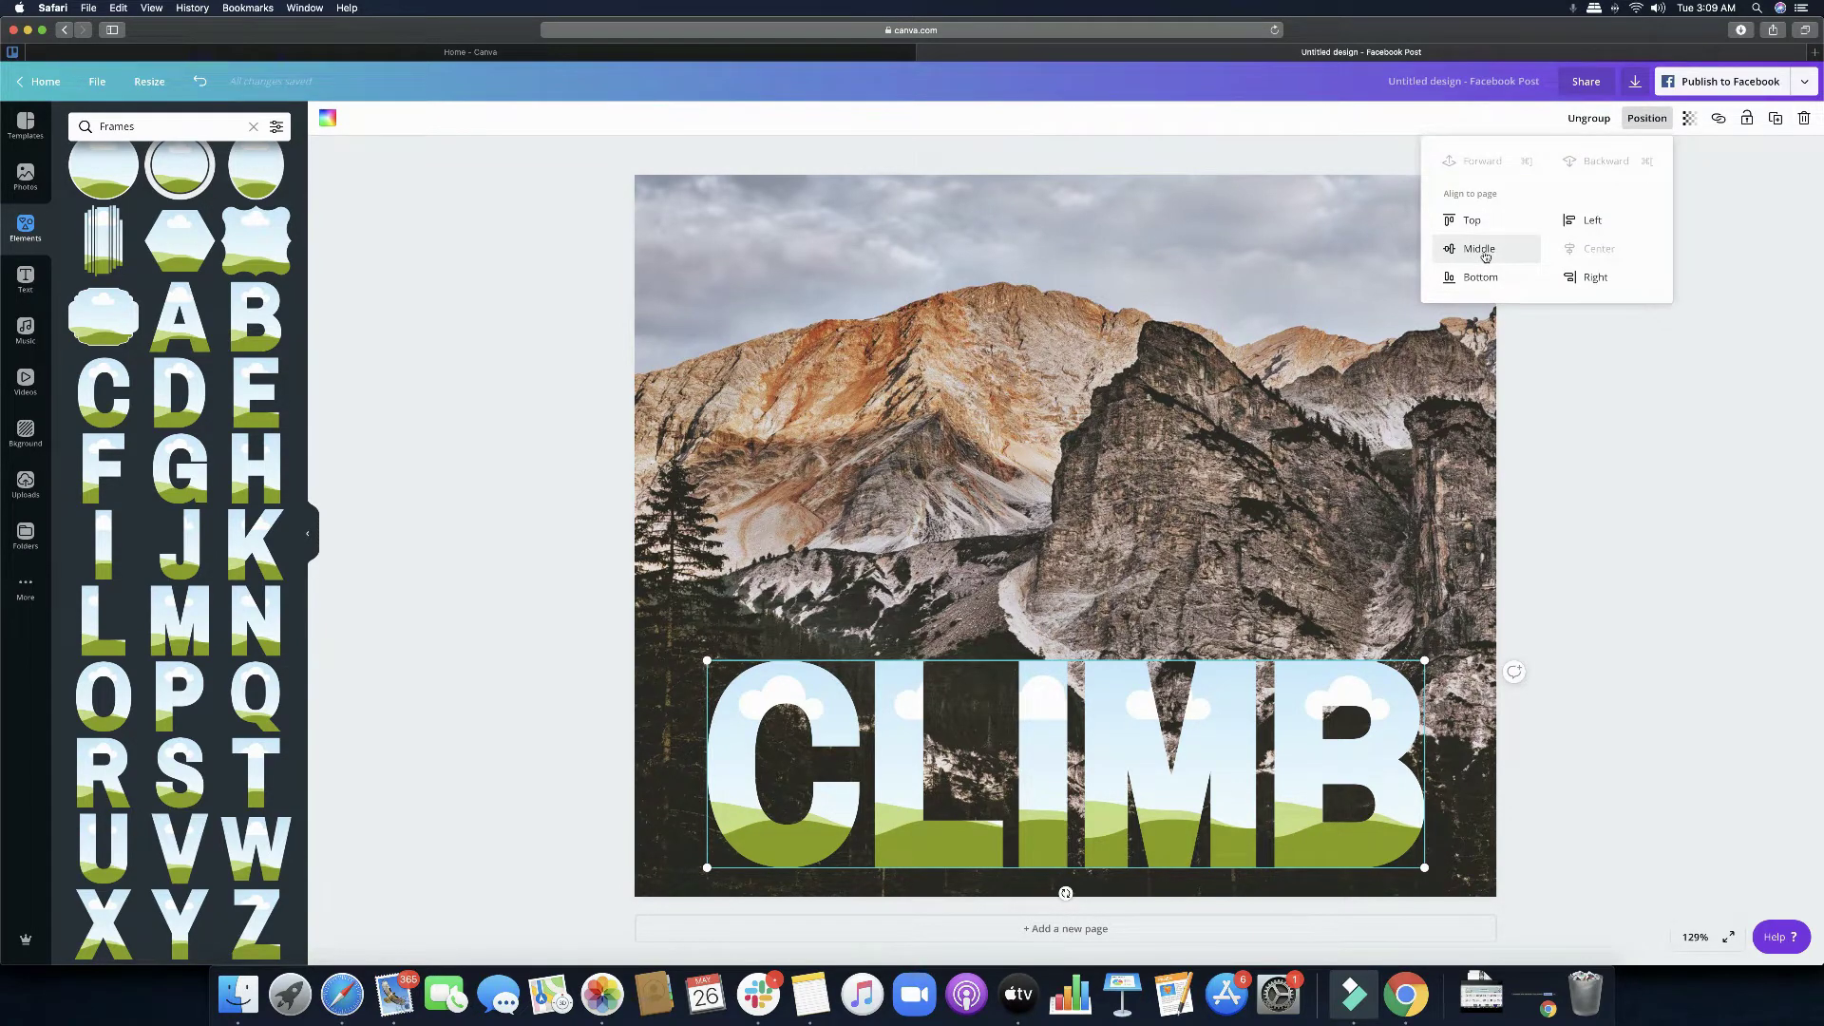
pyautogui.click(1485, 254)
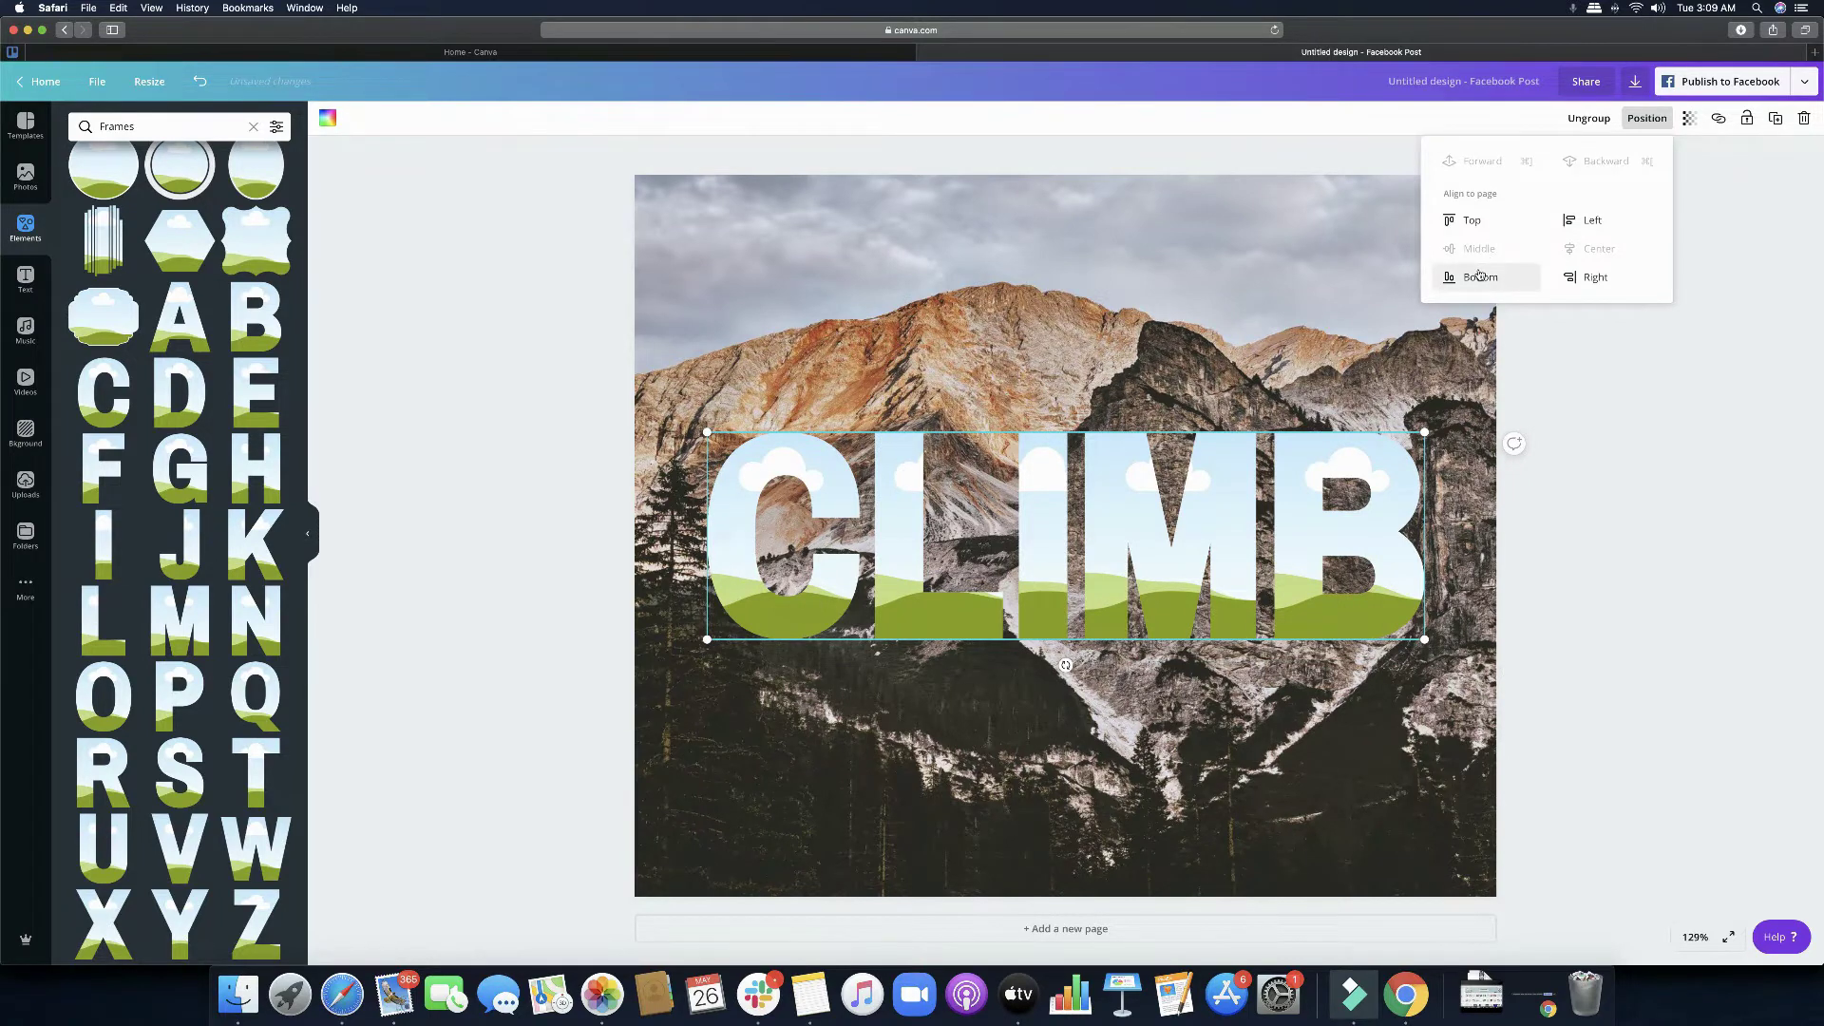
pyautogui.click(1475, 278)
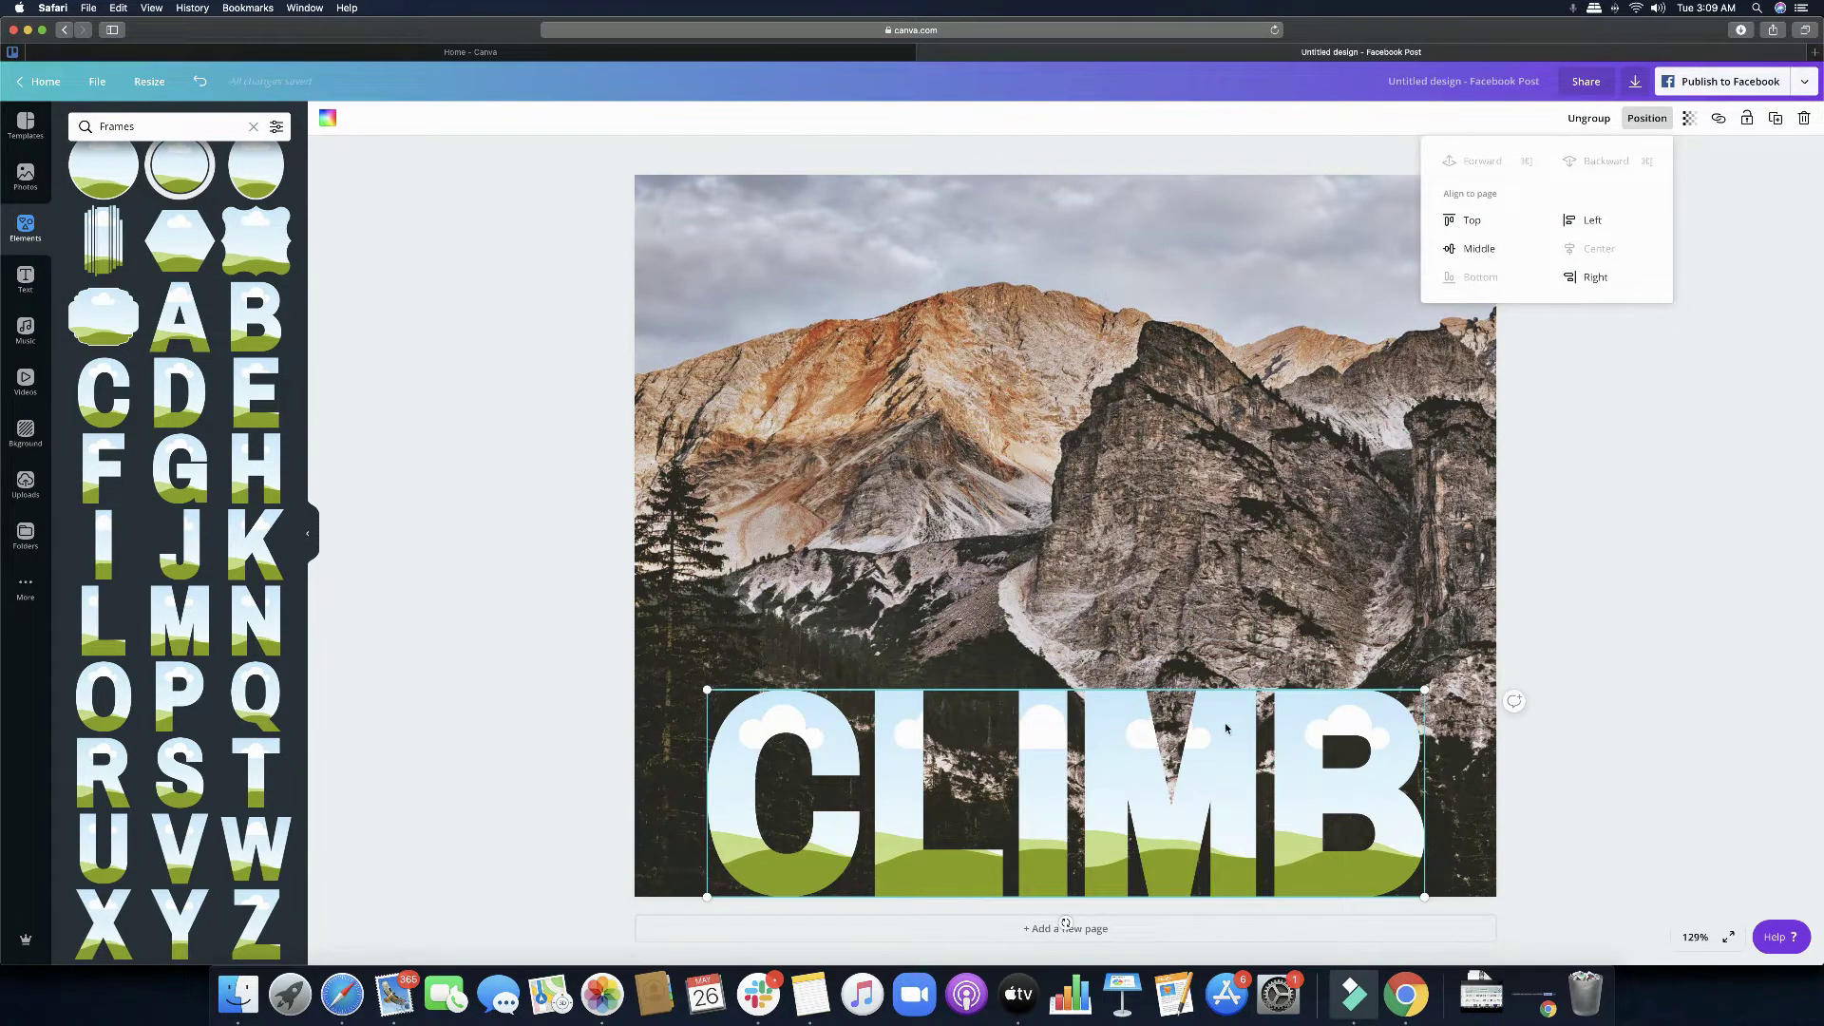
pyautogui.moveTo(1264, 692); pyautogui.dragTo(1223, 685)
pyautogui.click(1574, 641)
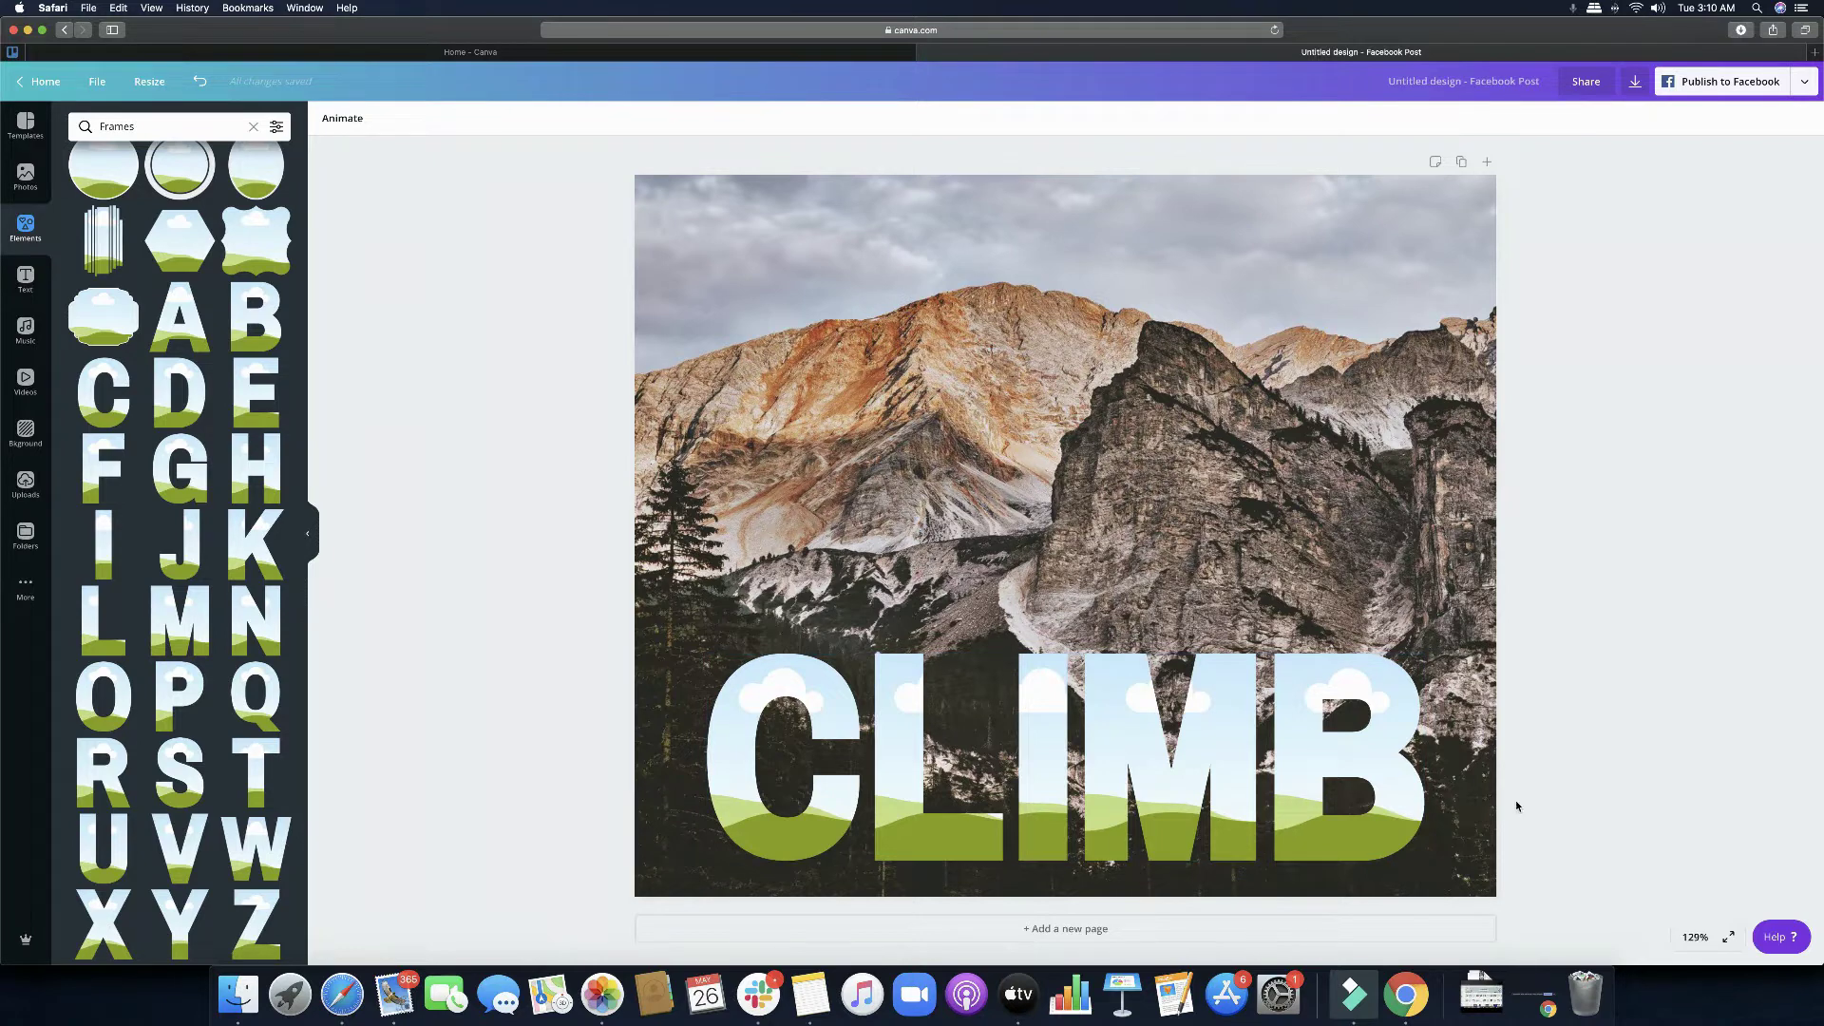
# Step: Duplicate the CLIMB letter group and move the copy to the upper edge of the page
pyautogui.moveTo(1513, 809); pyautogui.dragTo(470, 744)
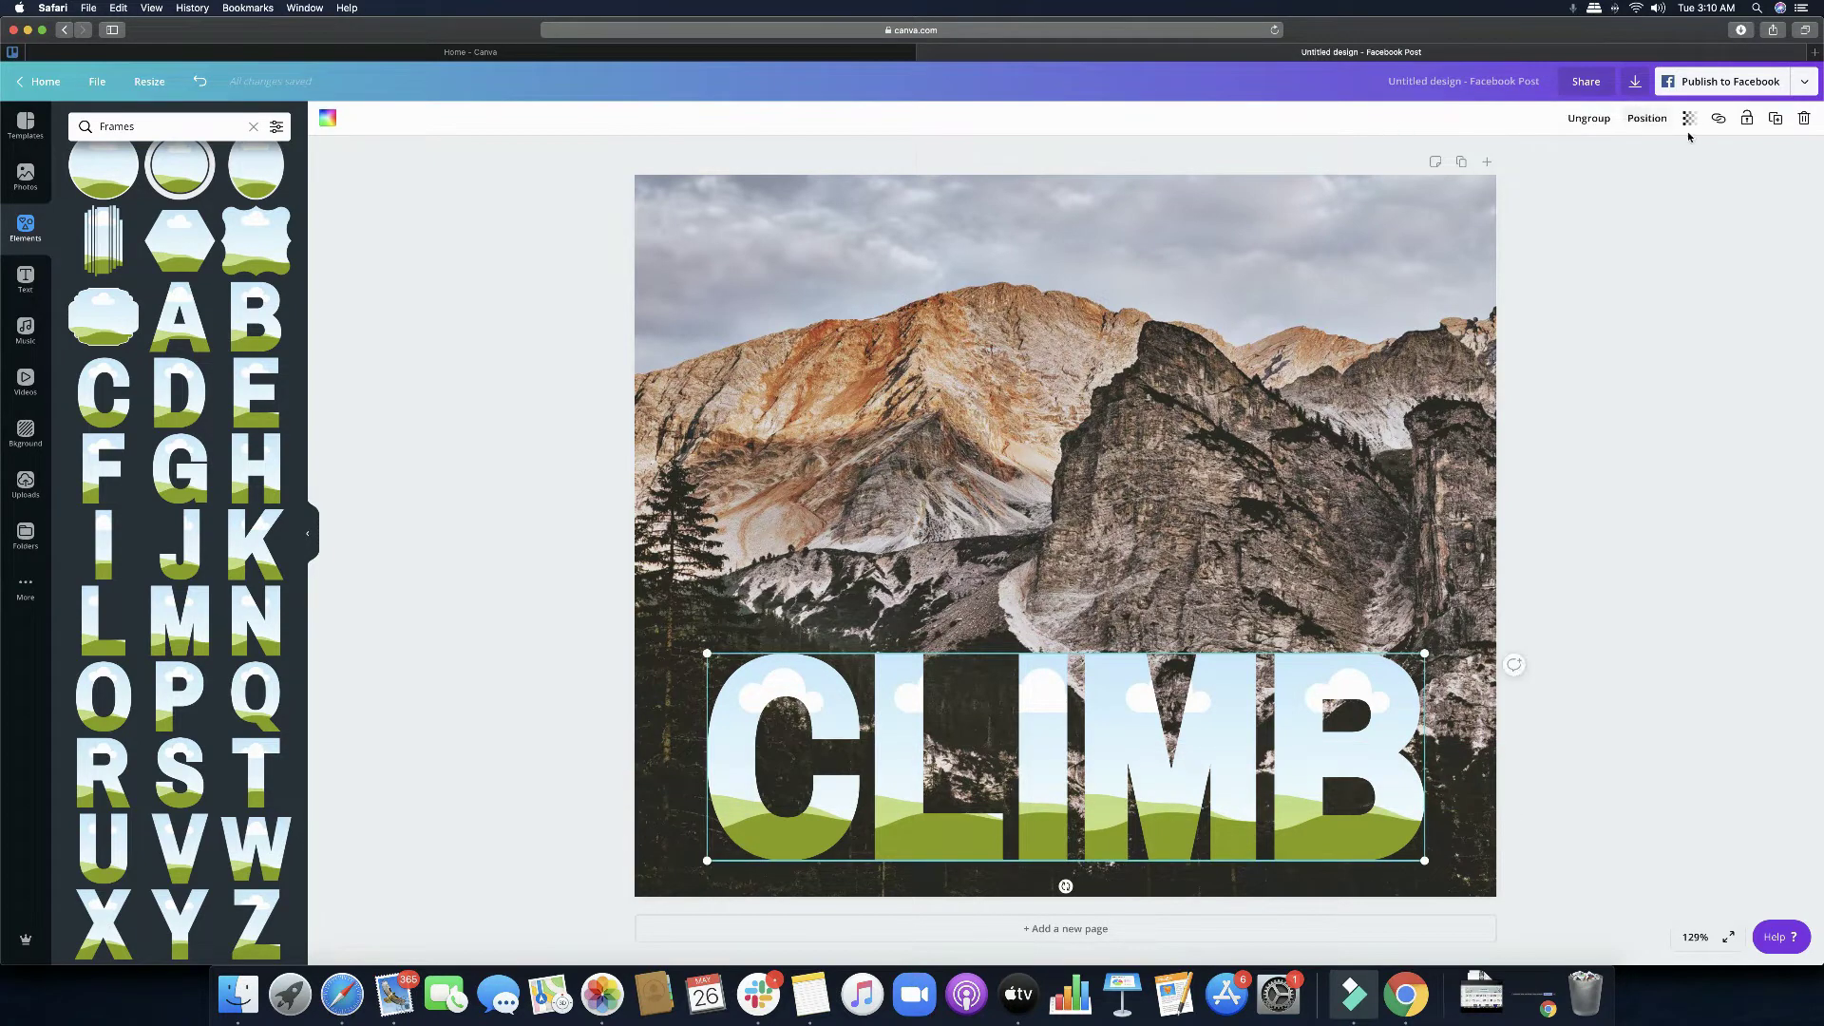
pyautogui.click(1775, 118)
pyautogui.moveTo(1303, 806); pyautogui.dragTo(1297, 378)
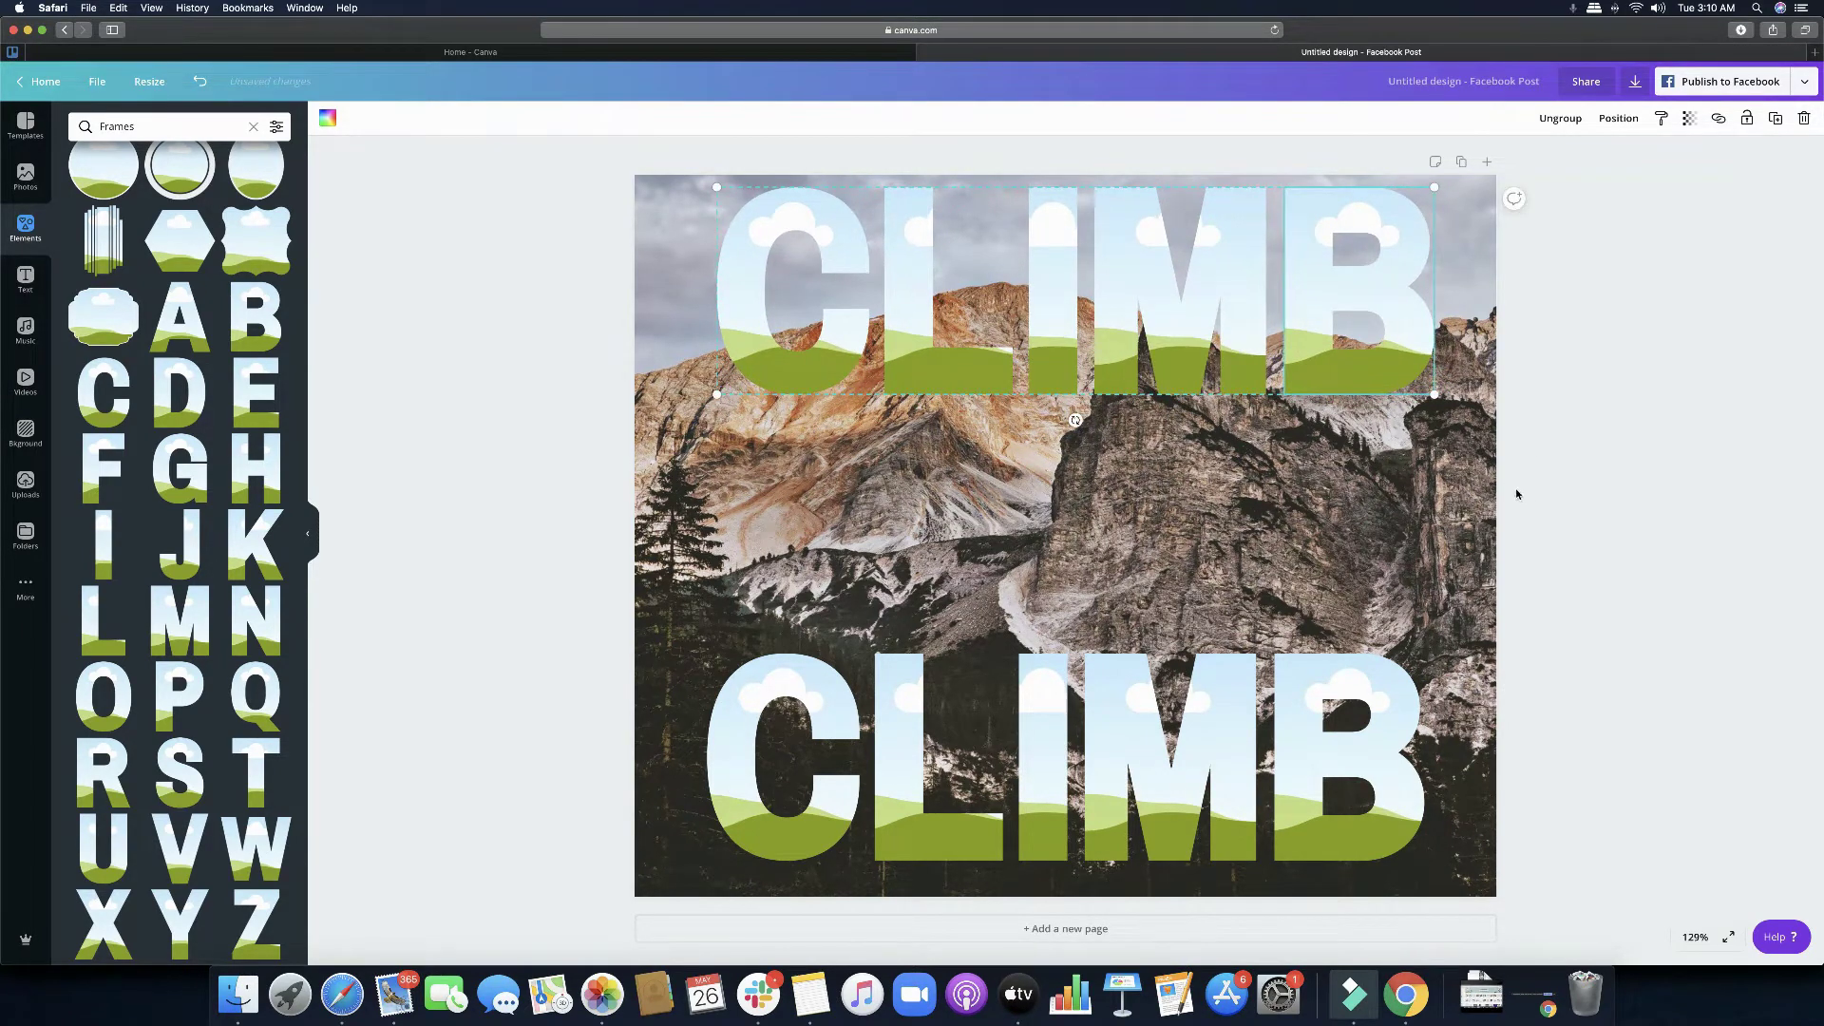
# Step: Fill all five letters of the upper CLIMB copy with the dark green from the Flowers and Flamingos palette
pyautogui.click(328, 117)
pyautogui.moveTo(450, 267); pyautogui.dragTo(788, 285)
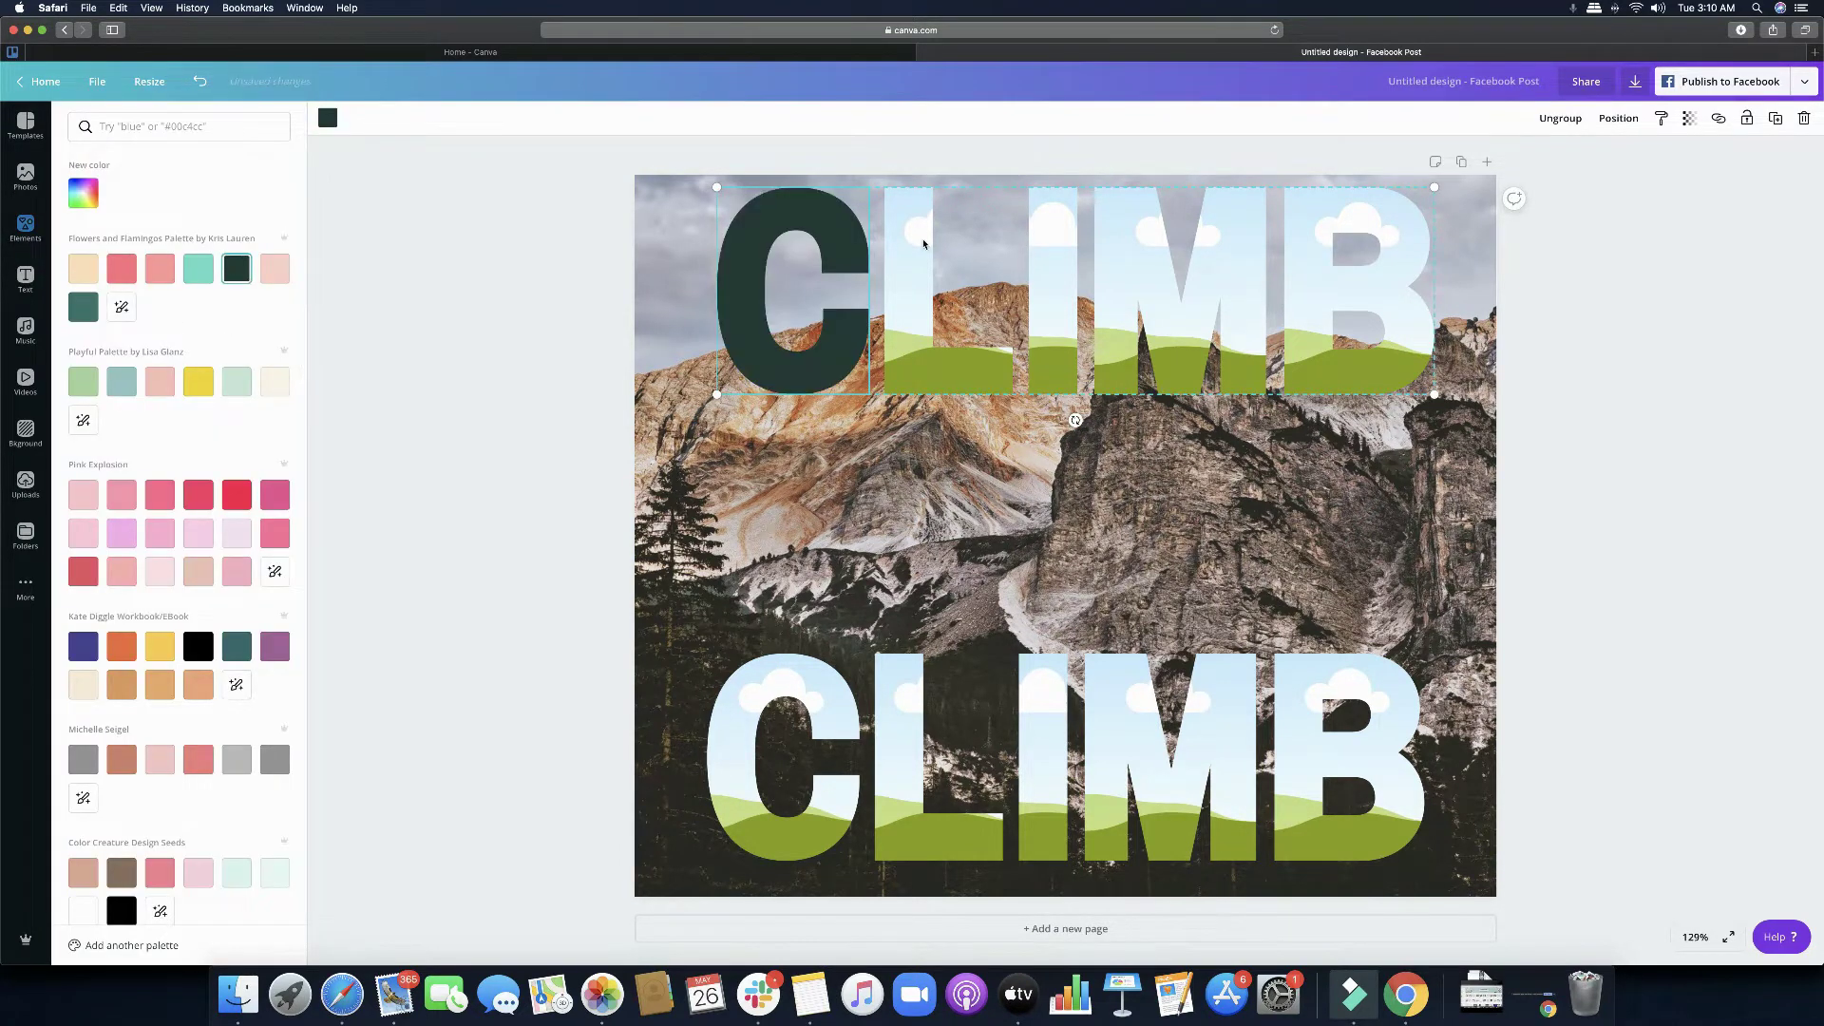
pyautogui.moveTo(237, 268); pyautogui.dragTo(950, 285)
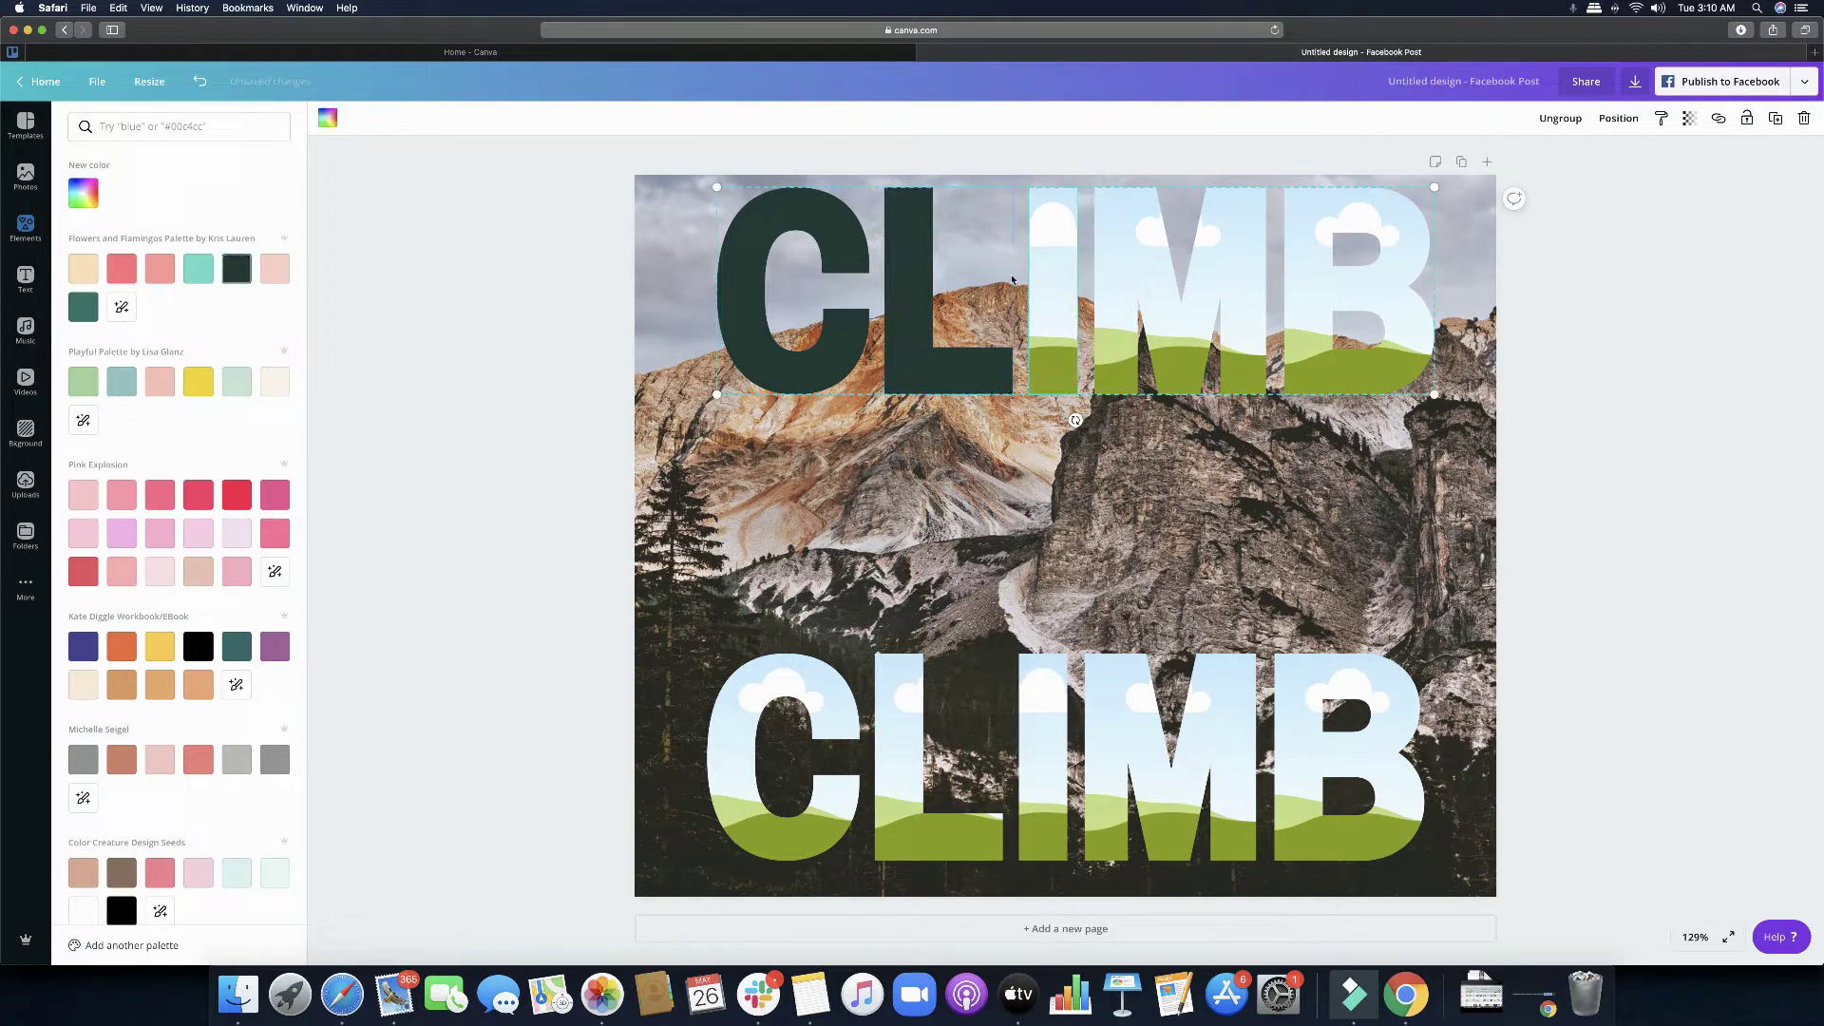
pyautogui.moveTo(237, 269); pyautogui.dragTo(1052, 285)
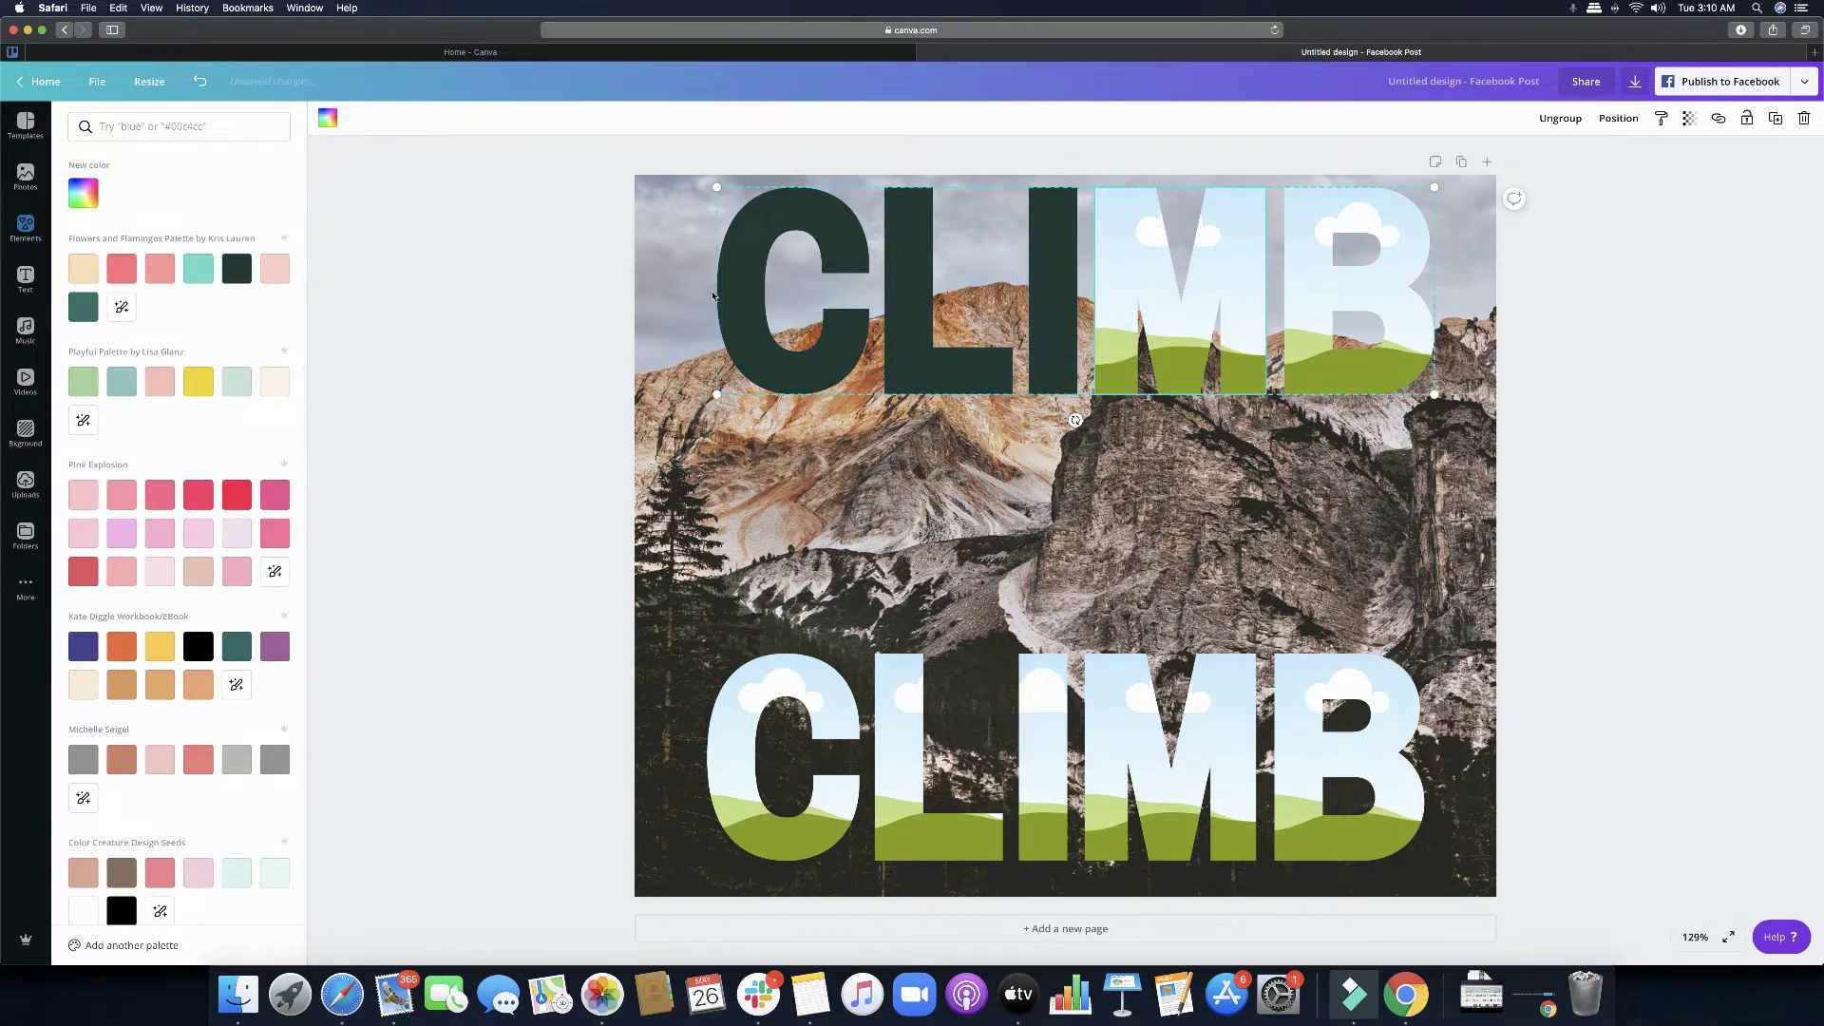
pyautogui.moveTo(236, 269); pyautogui.dragTo(1178, 285)
pyautogui.moveTo(236, 269); pyautogui.dragTo(1358, 285)
pyautogui.click(1479, 357)
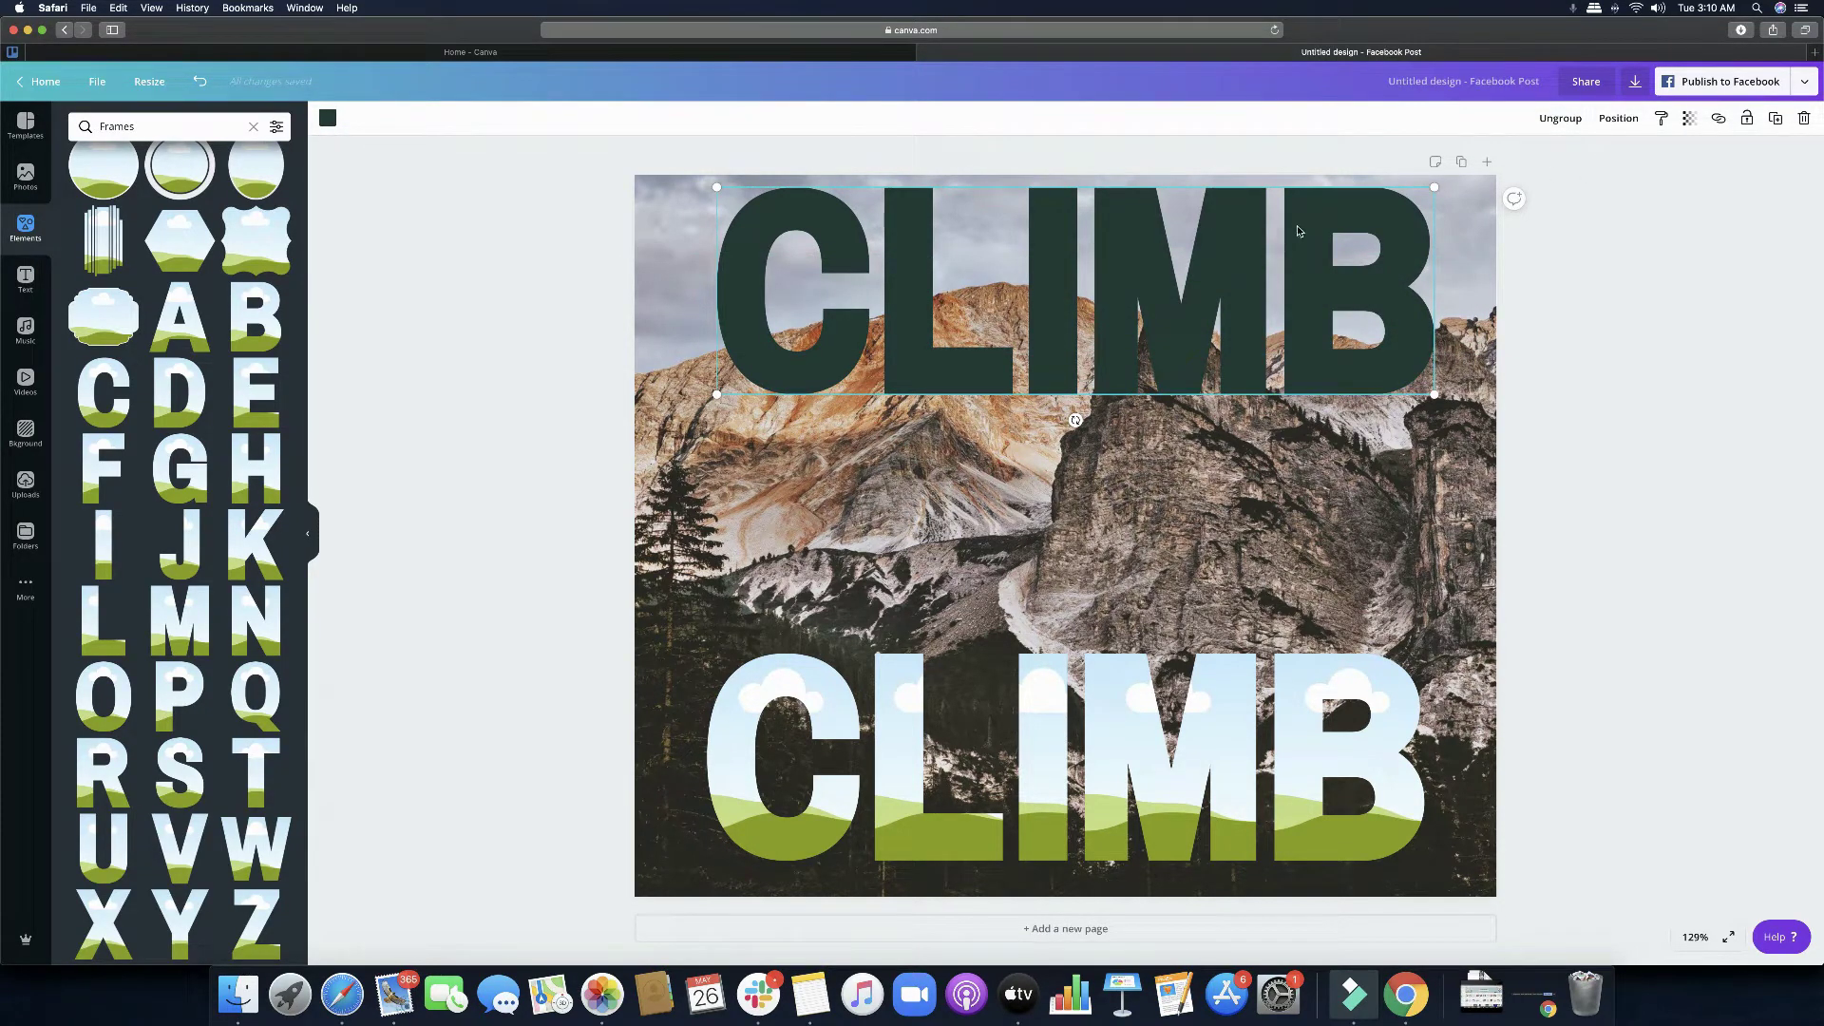
# Step: Ungroup the lower CLIMB letter frames into separate letters
pyautogui.click(1439, 306)
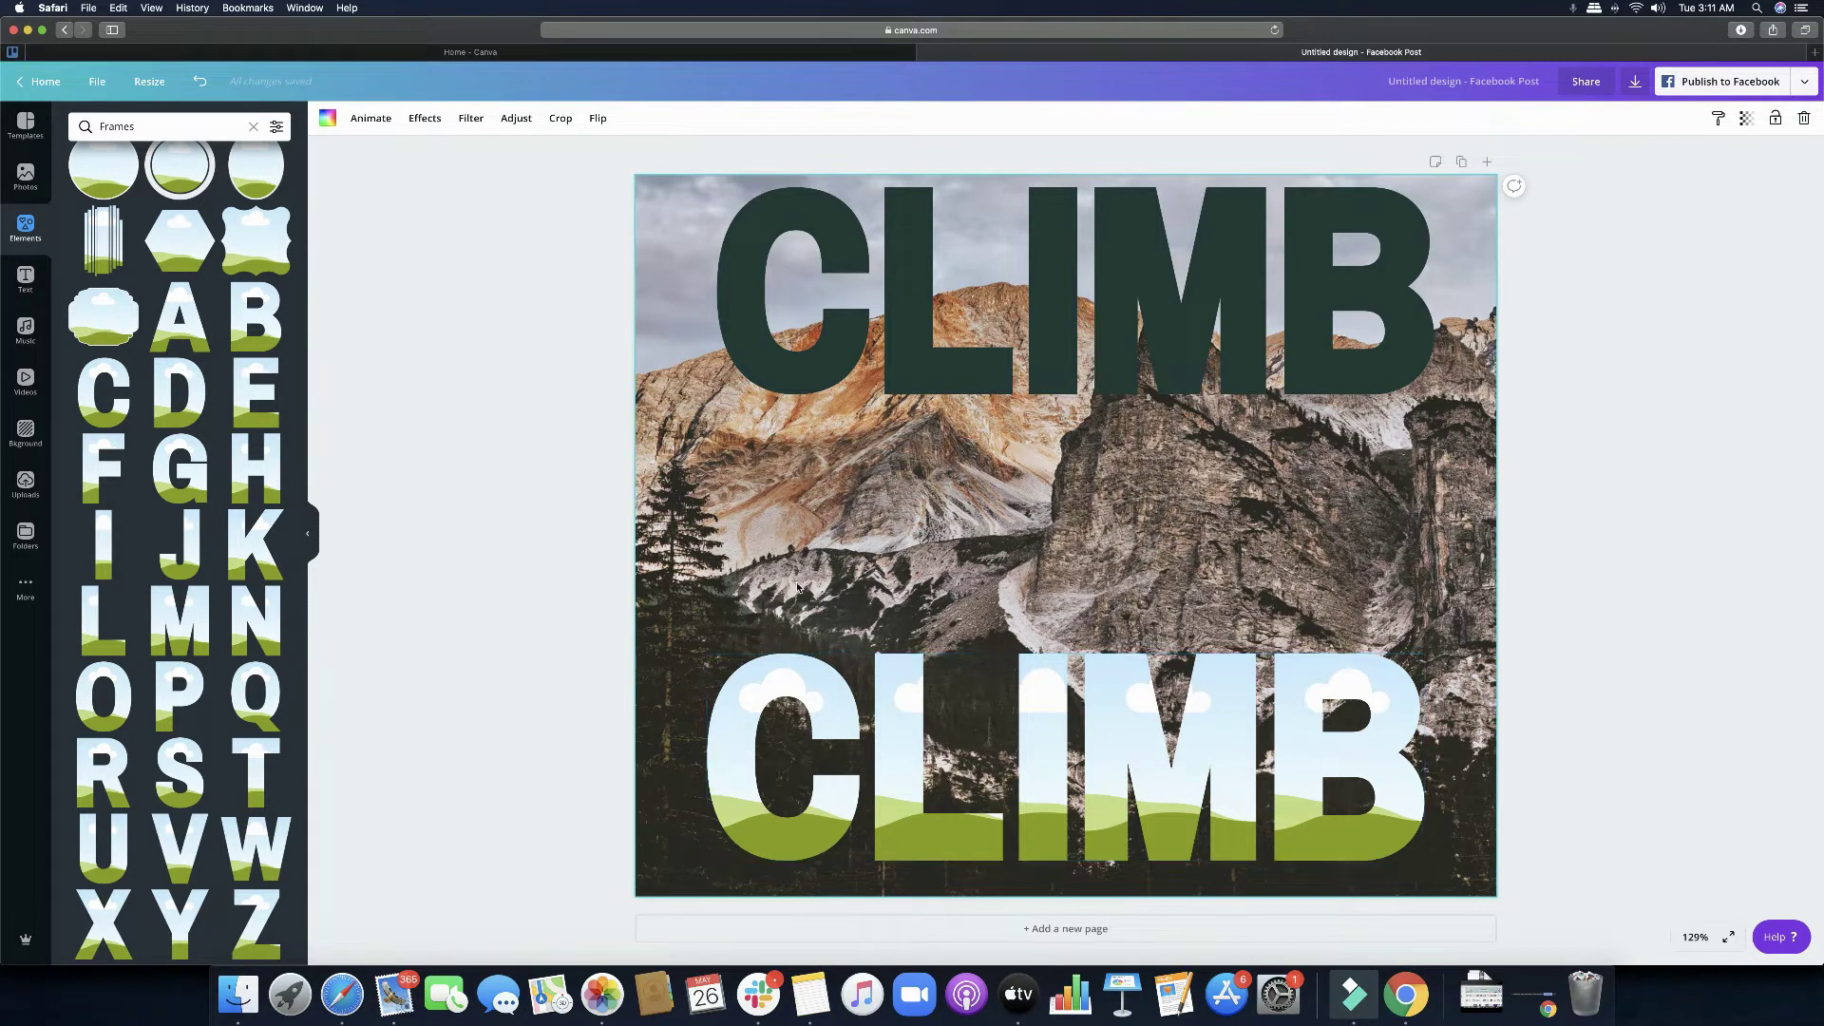
pyautogui.click(1197, 659)
pyautogui.click(1559, 119)
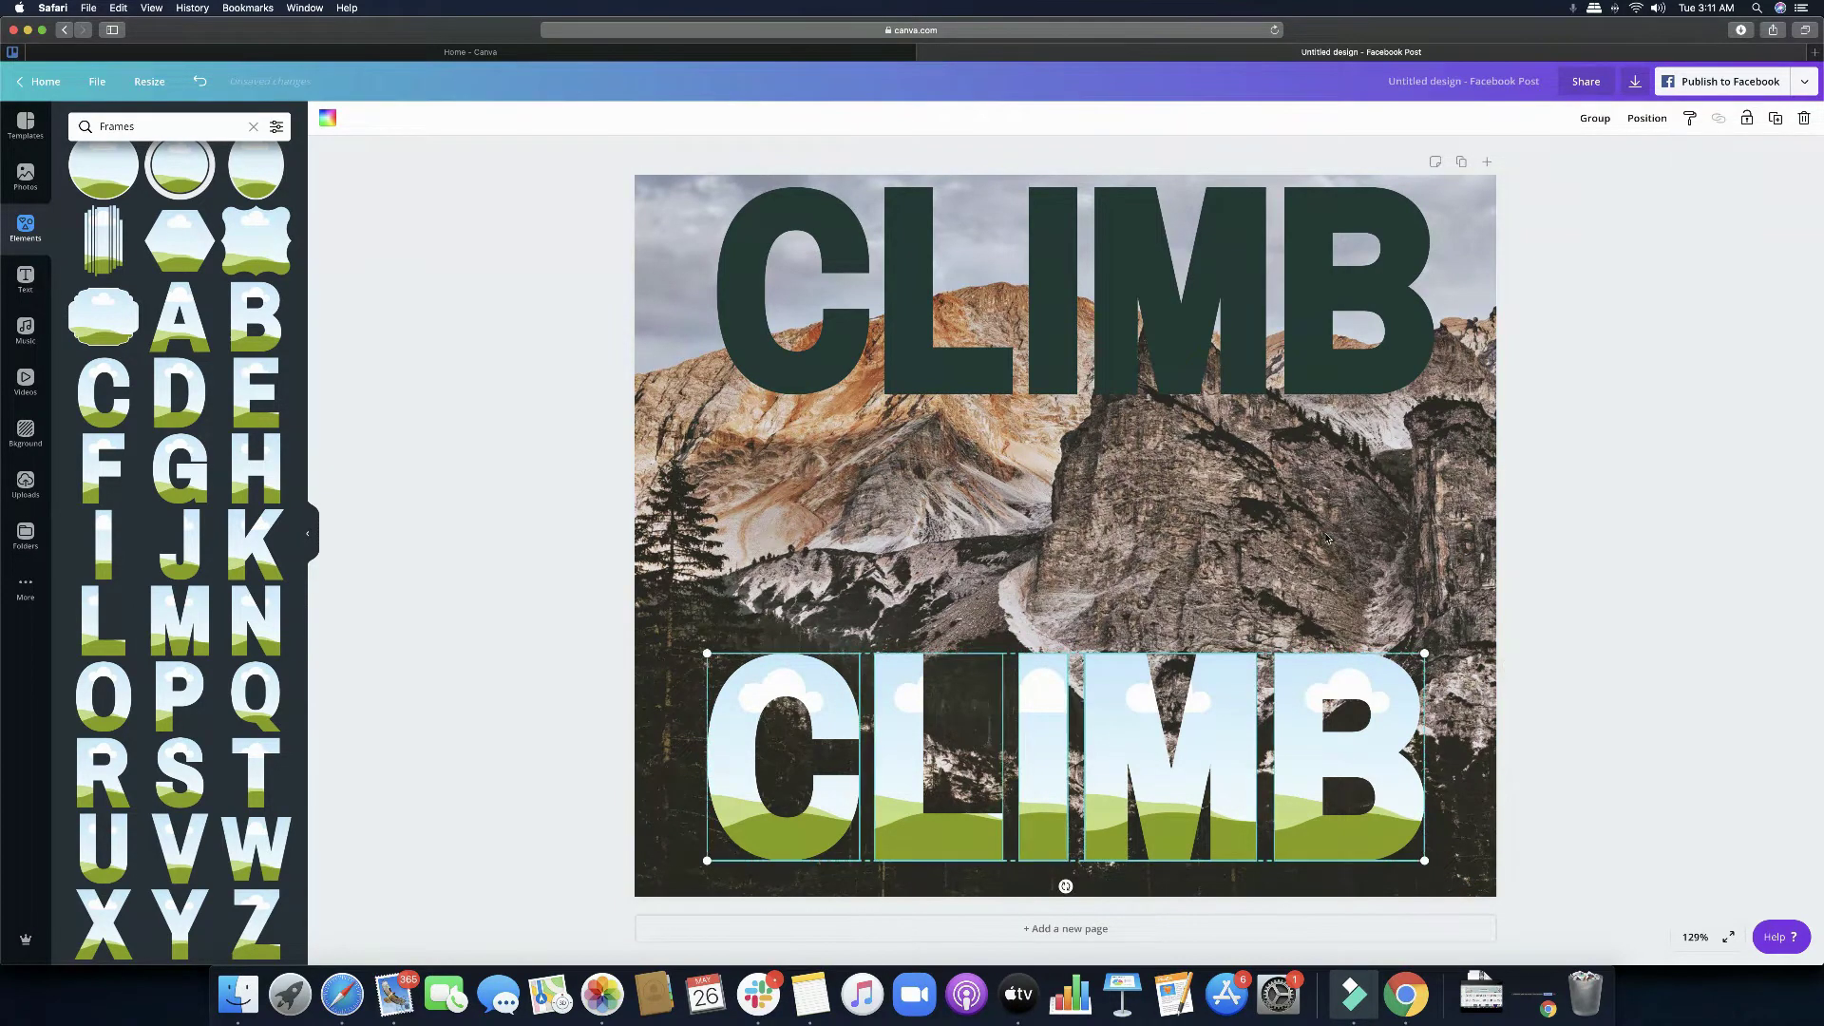
pyautogui.click(1273, 625)
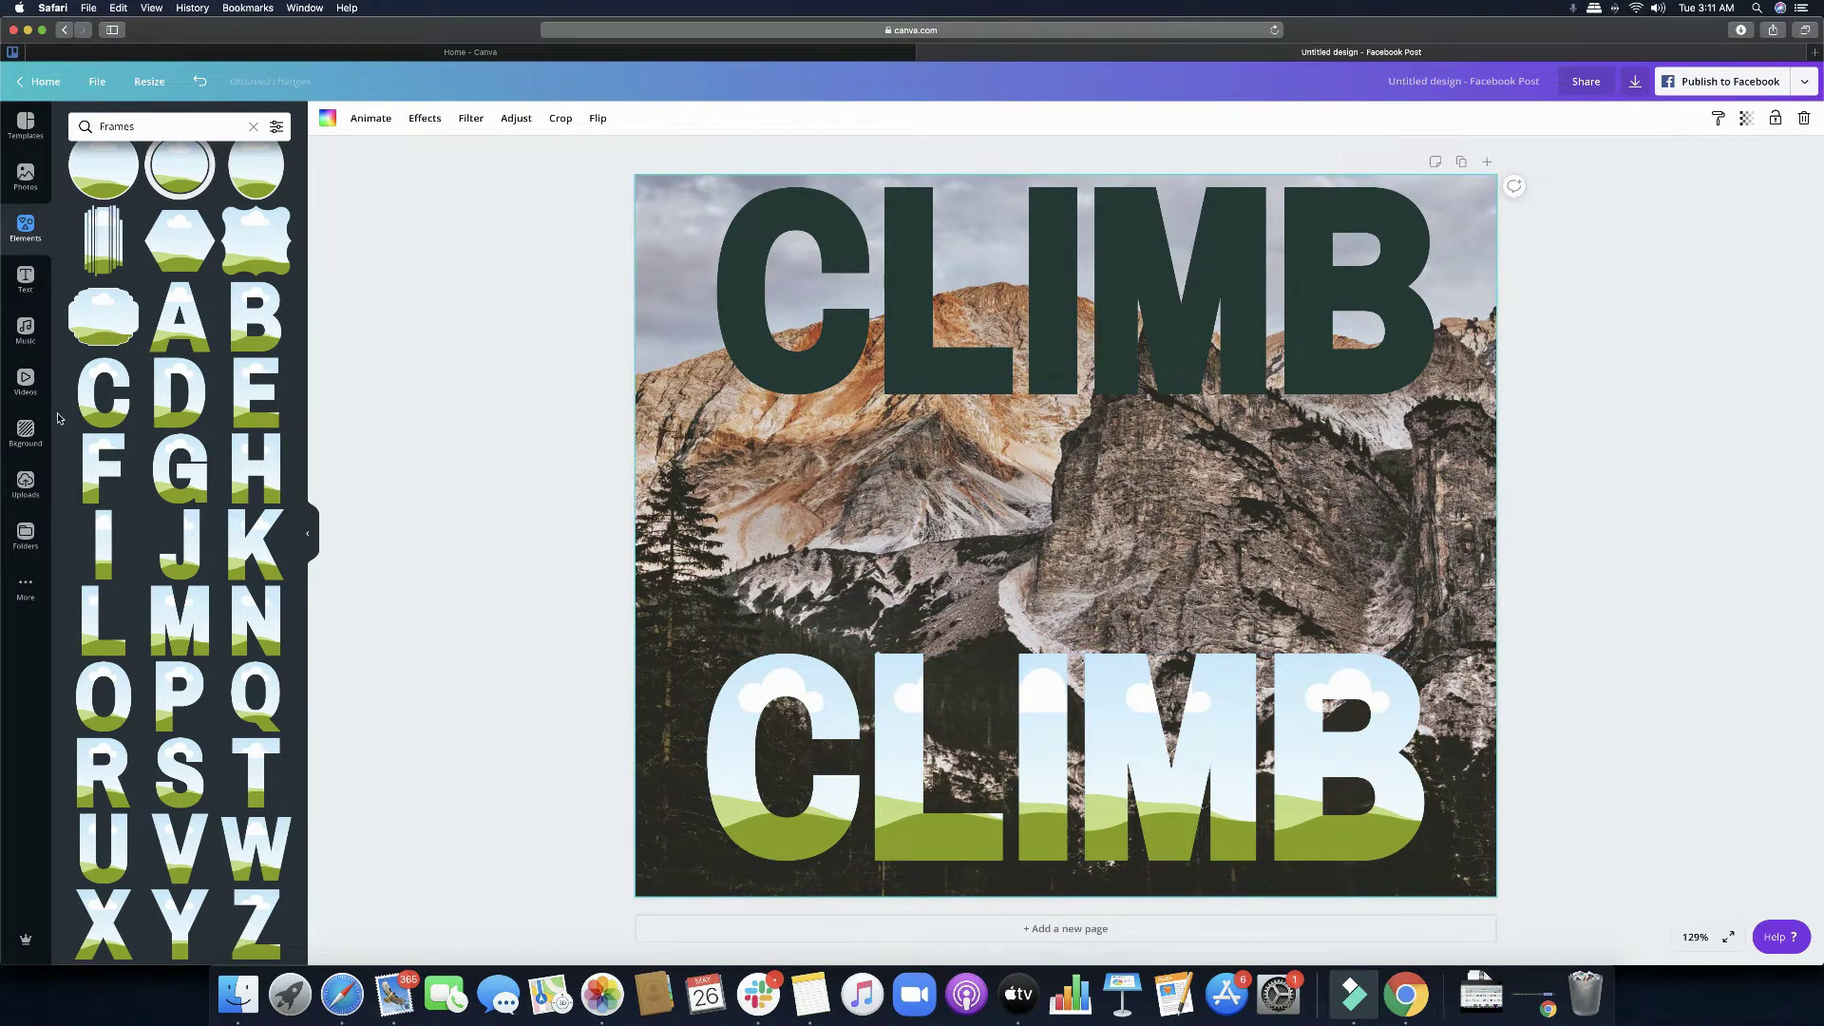
# Step: Search the videos for "mountain" and place an orange sunset clip in the lower letter C and an orange peaks clip in L
pyautogui.click(23, 383)
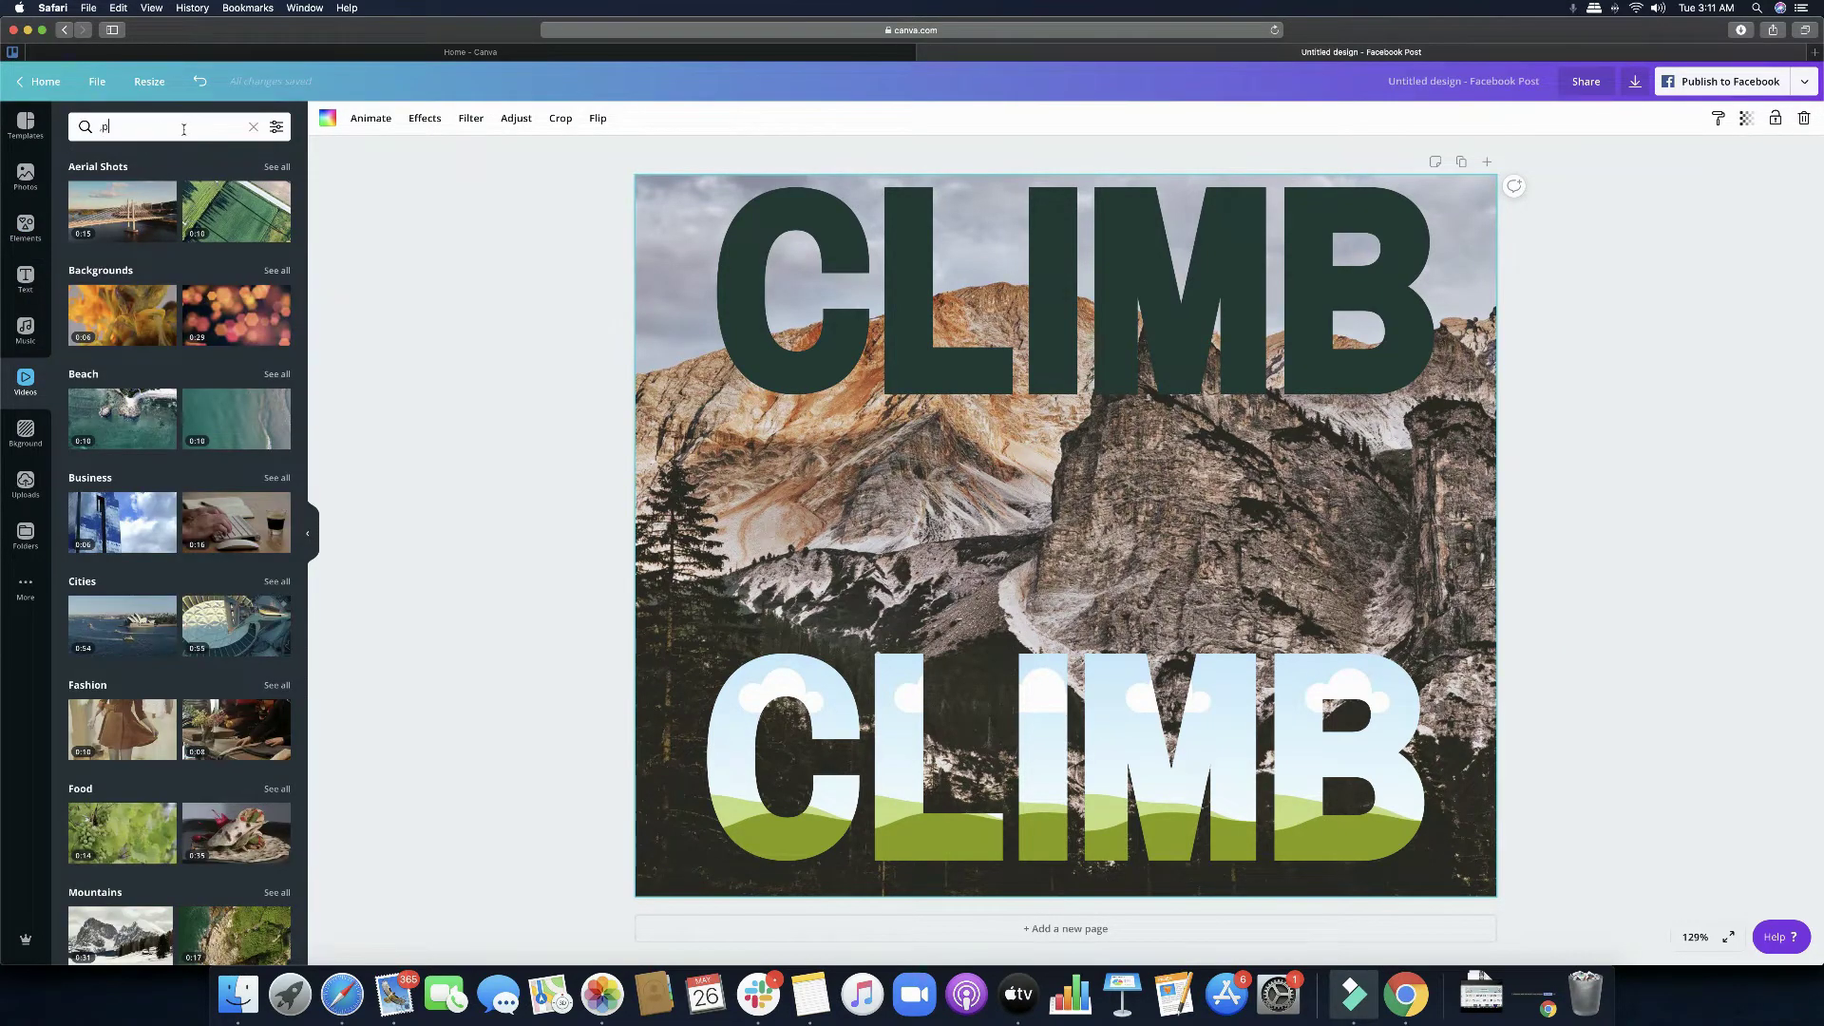
pyautogui.write('mountain')
pyautogui.press('Return')
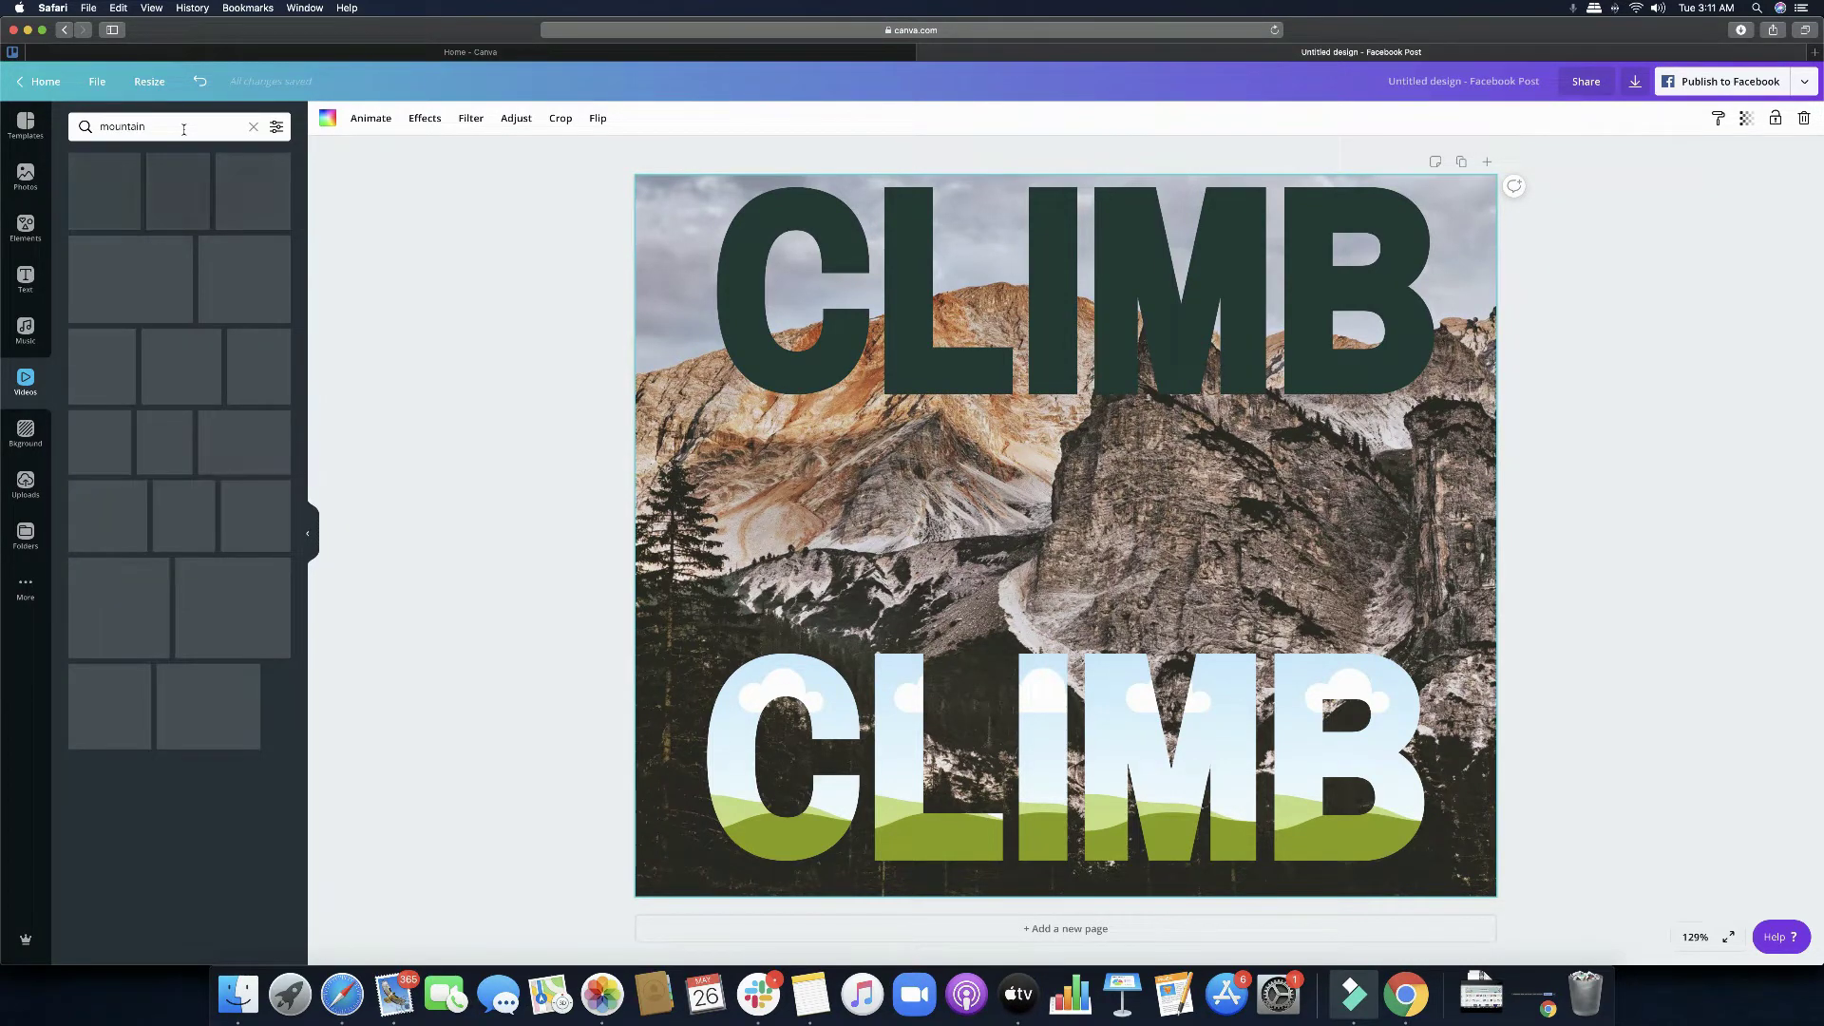
pyautogui.scroll(-4, 208, 220)
pyautogui.moveTo(235, 318); pyautogui.dragTo(804, 682)
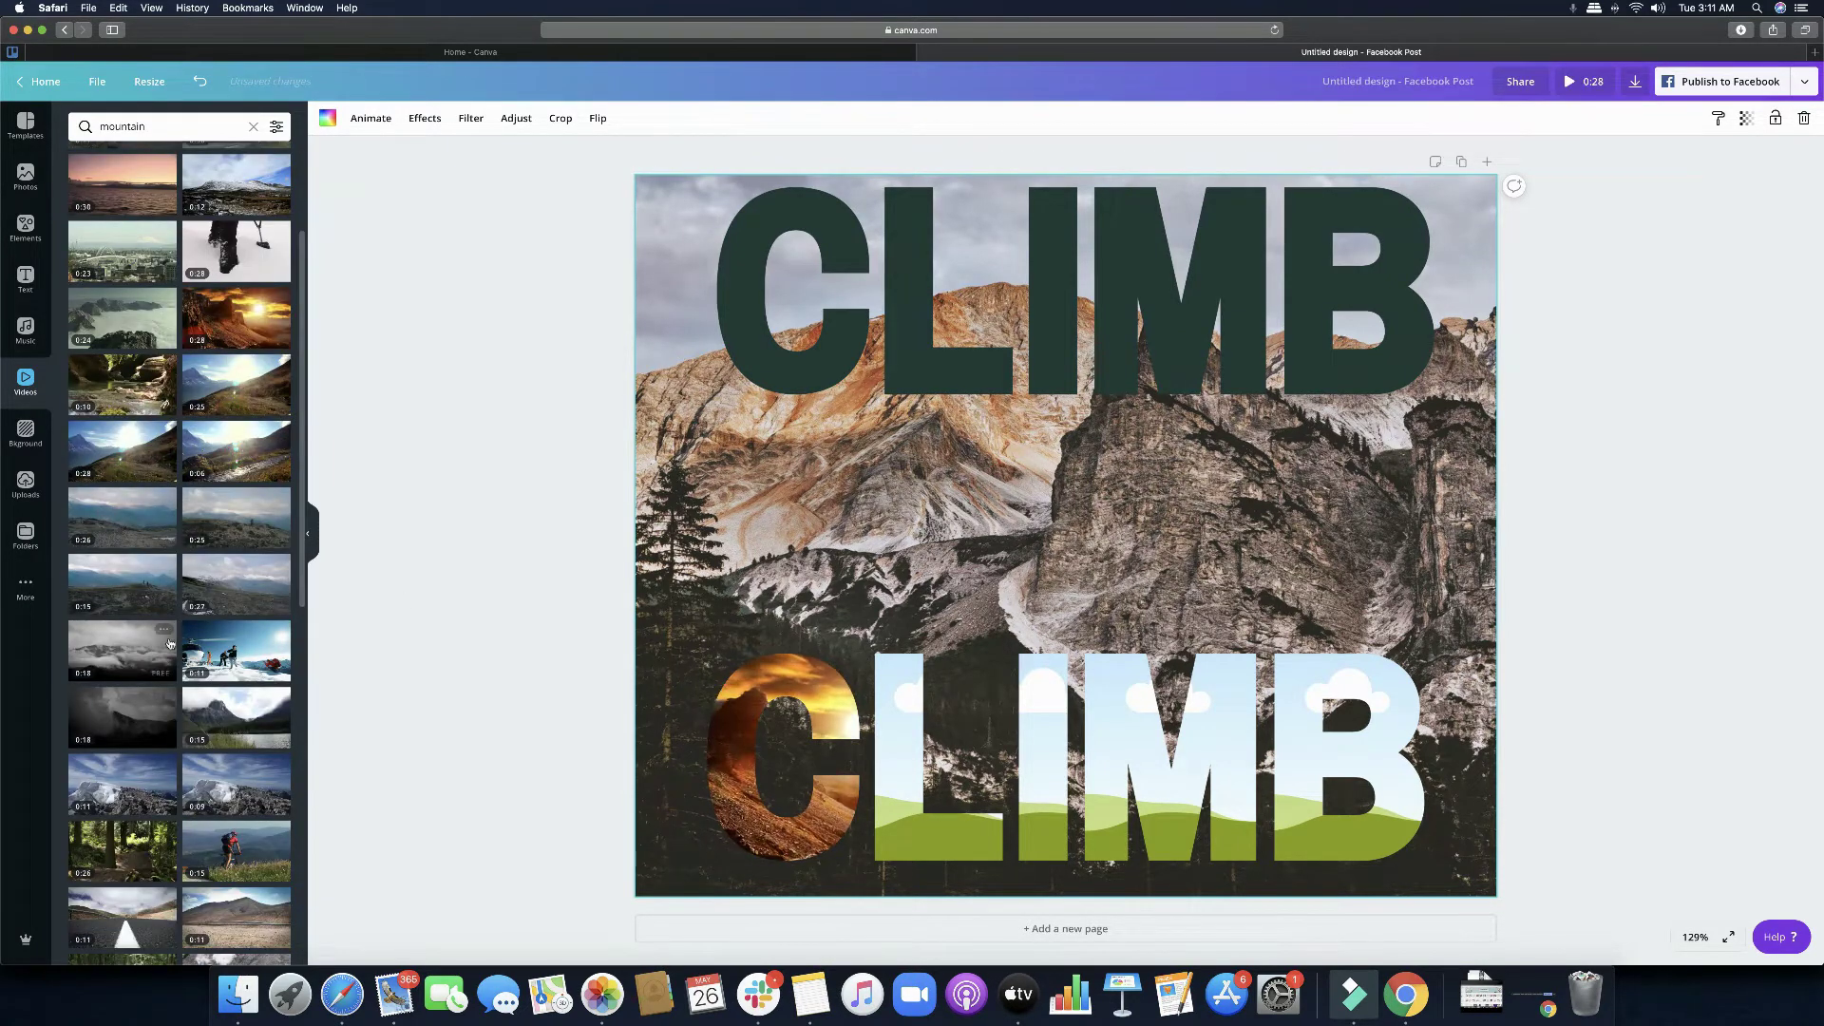
pyautogui.scroll(-3, 177, 643)
pyautogui.scroll(-6, 177, 643)
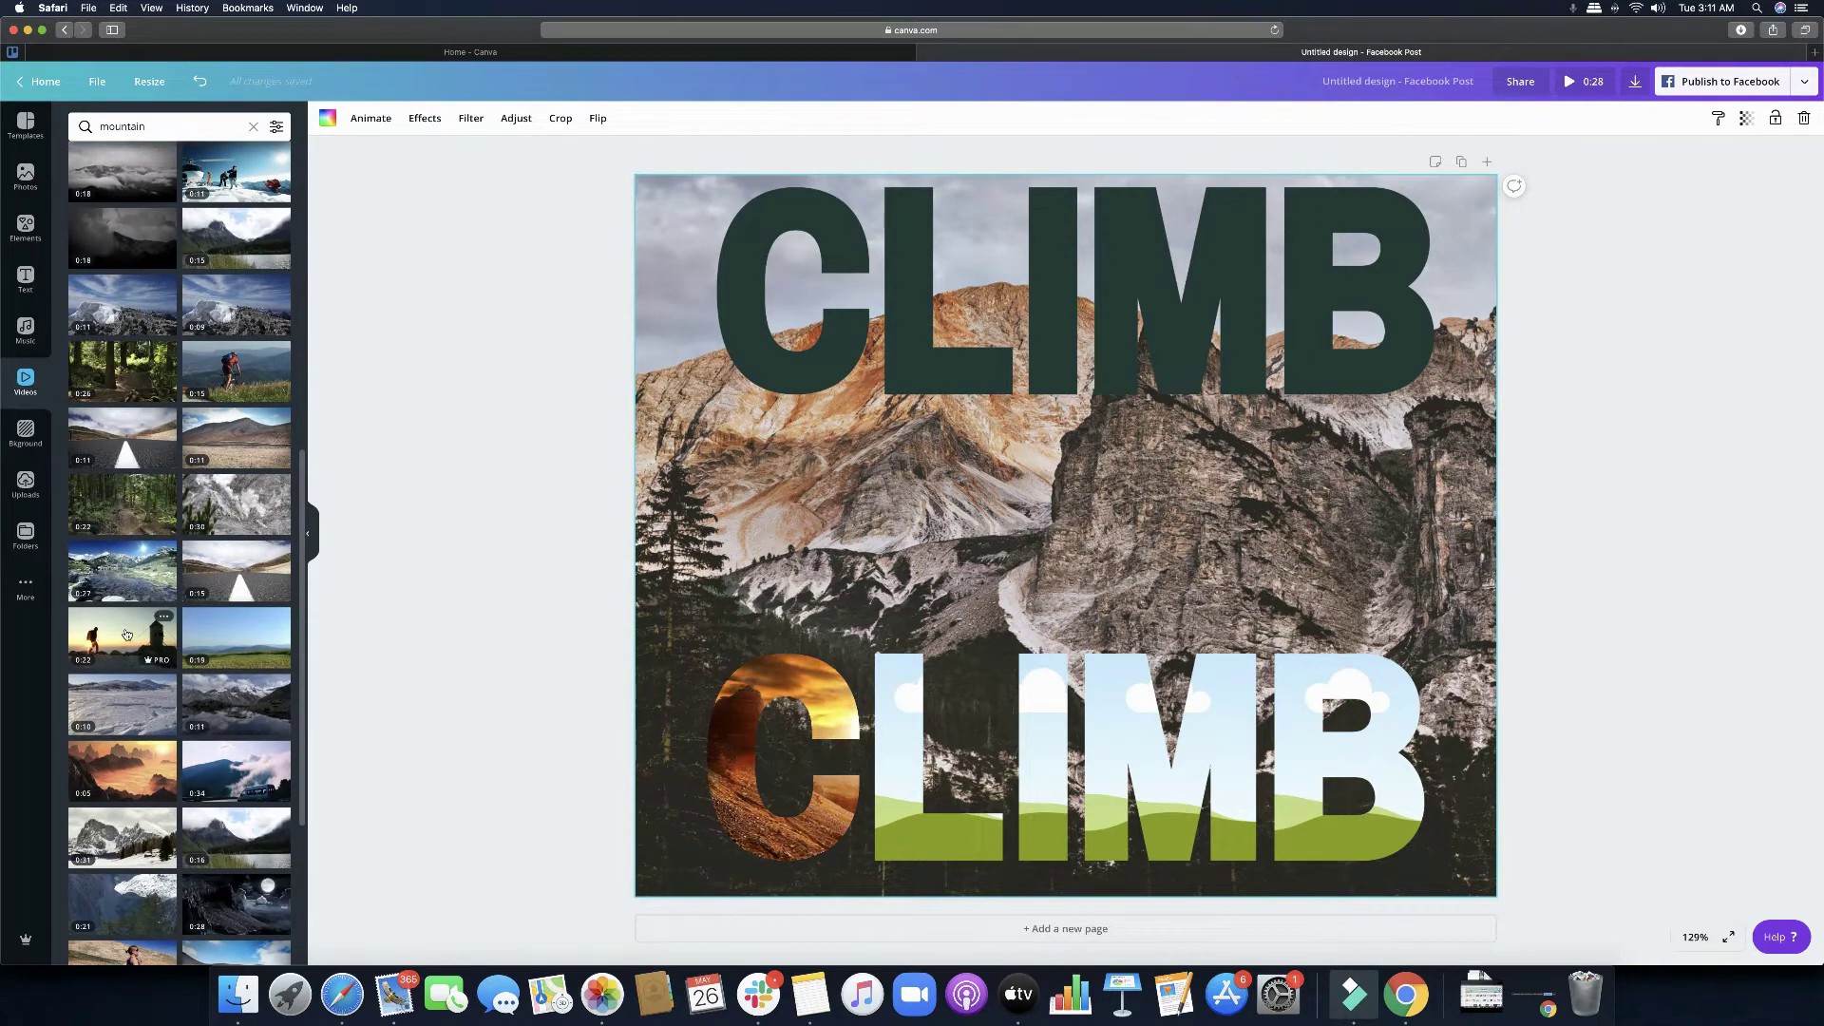
pyautogui.moveTo(136, 784); pyautogui.dragTo(889, 717)
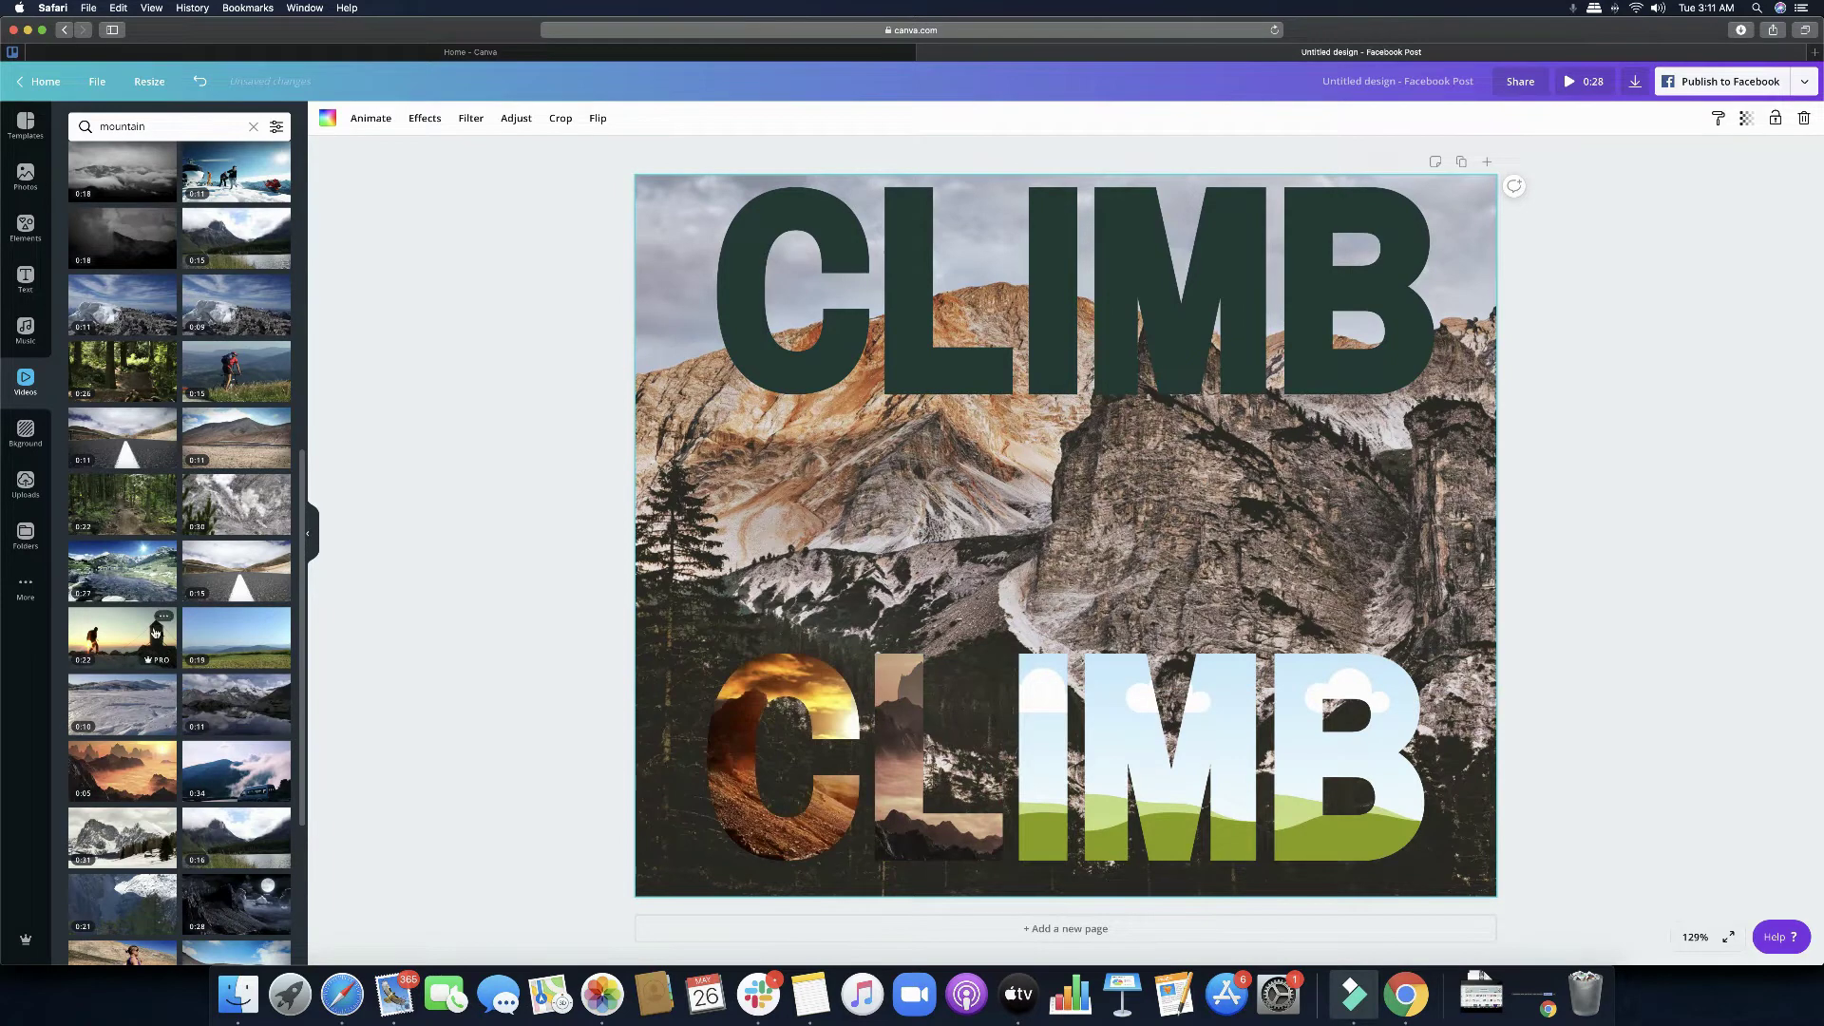
# Step: Fill the lower letter I with the white-striped road video and shift it within the frame so the road shows
pyautogui.doubleClick(1039, 682)
pyautogui.moveTo(1047, 694); pyautogui.dragTo(1034, 694)
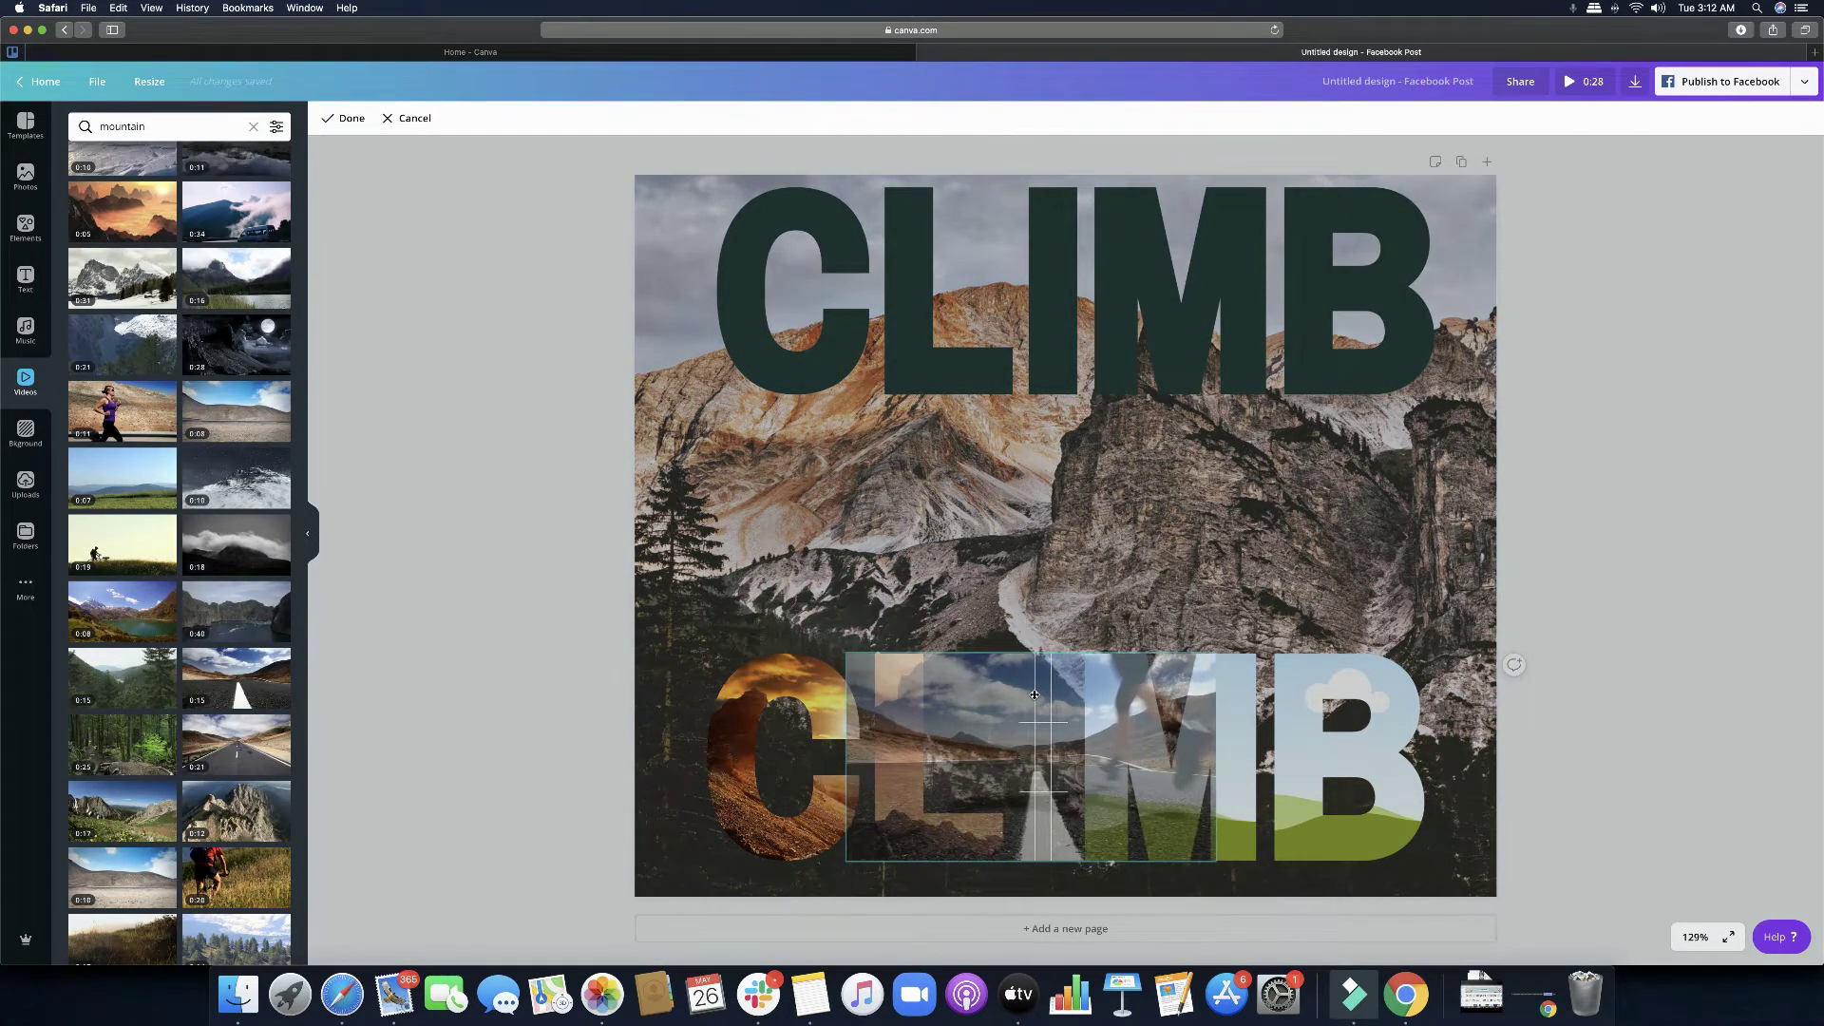
pyautogui.click(448, 629)
pyautogui.click(1056, 755)
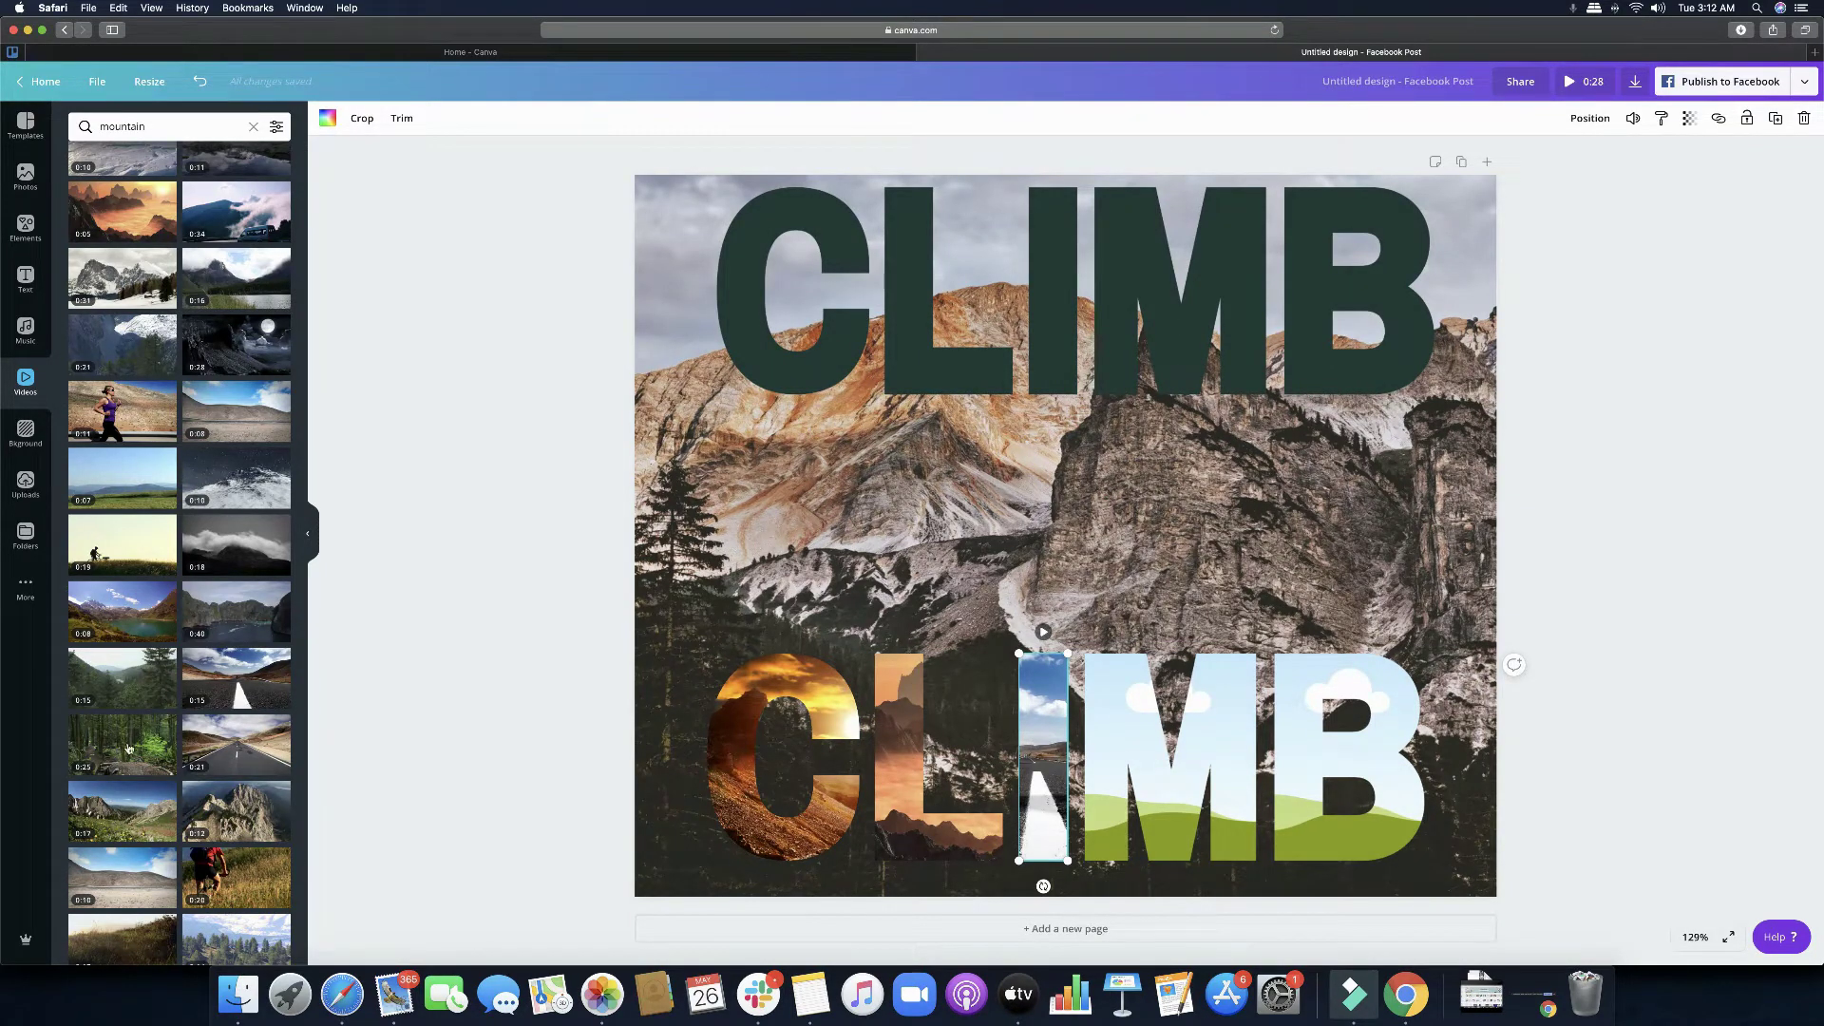
# Step: Try the rocky cliff video in the lower letter M and replace it with the snowy peaks under blue sky
pyautogui.scroll(-2, 129, 747)
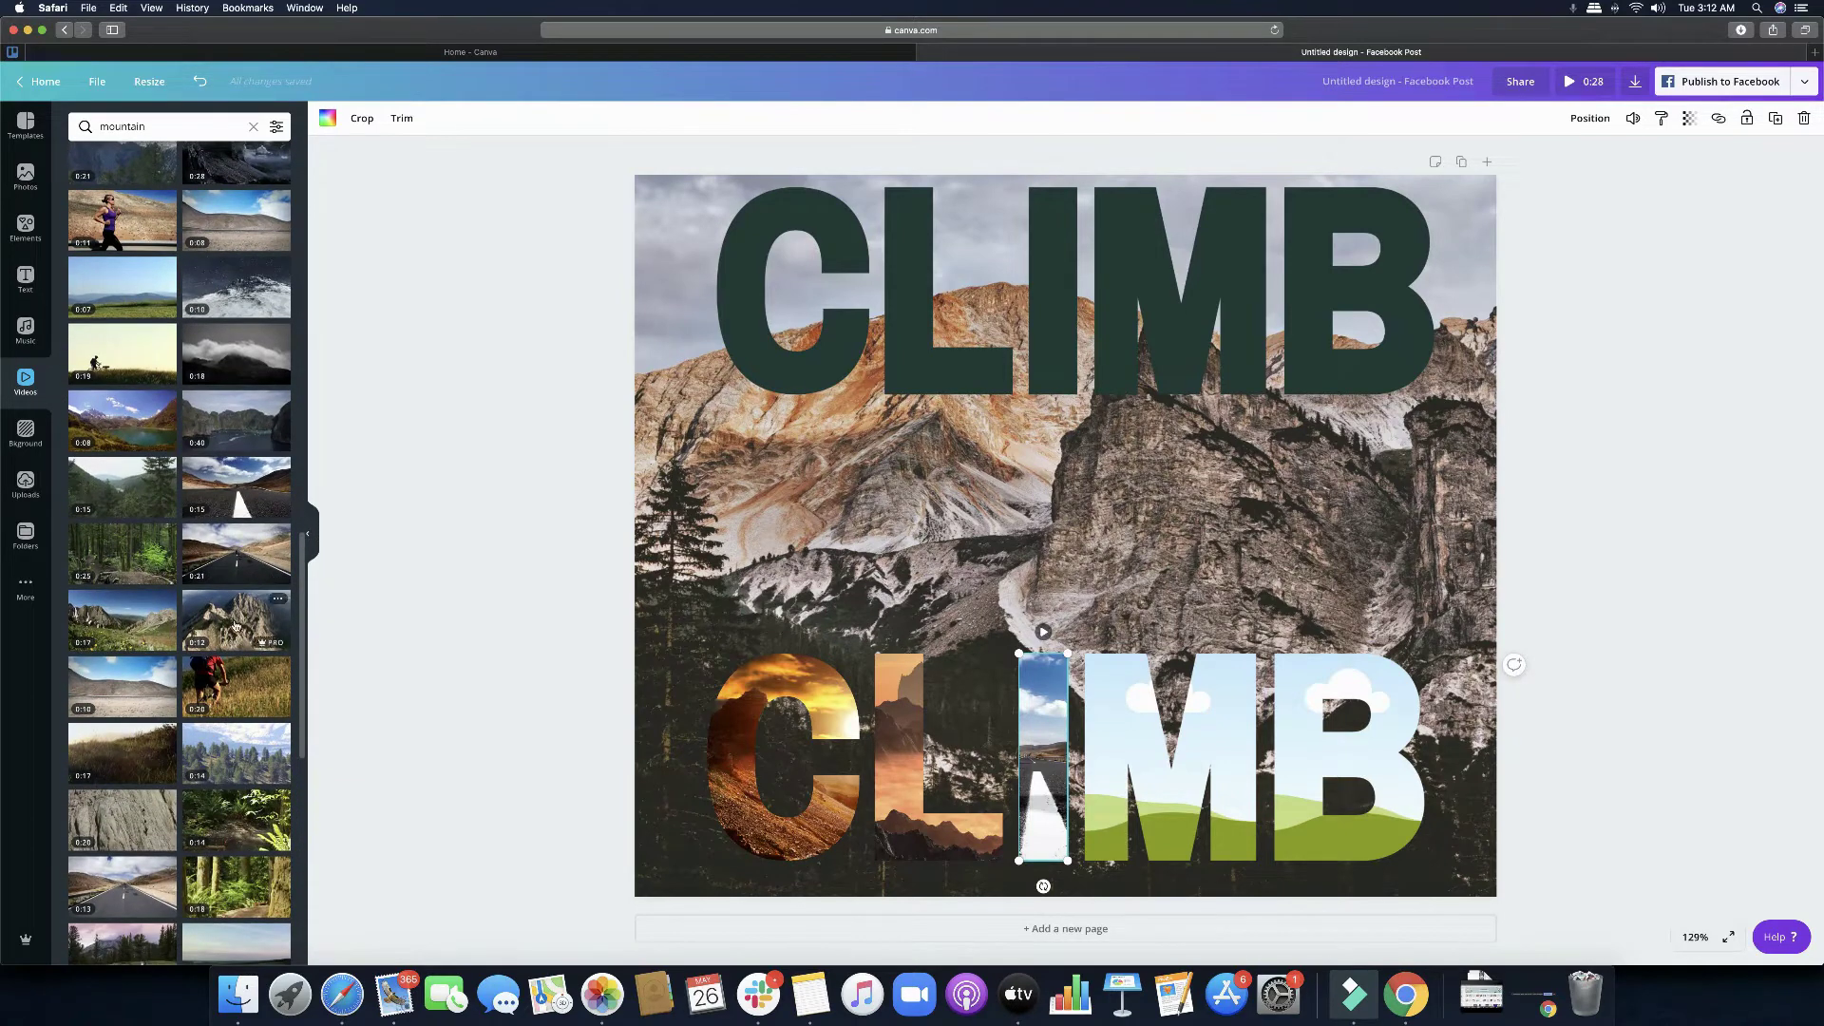
pyautogui.moveTo(236, 624); pyautogui.dragTo(1168, 750)
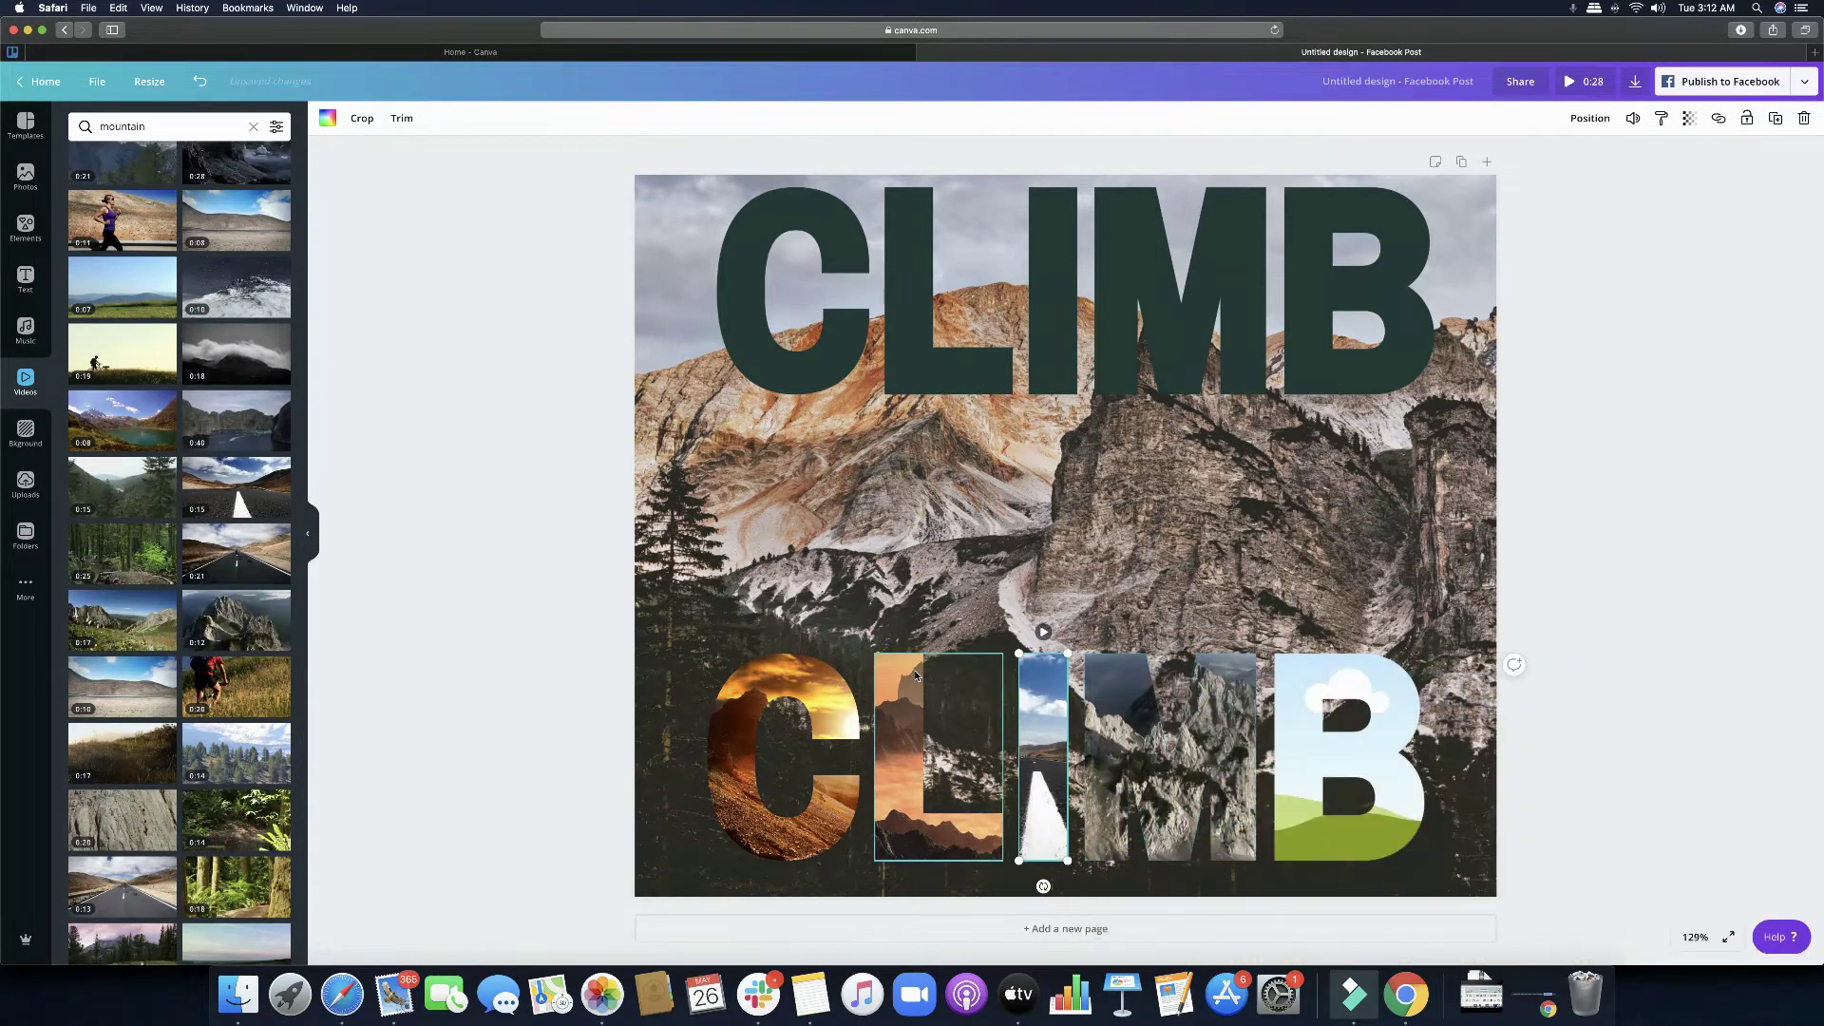
pyautogui.scroll(-2, 237, 684)
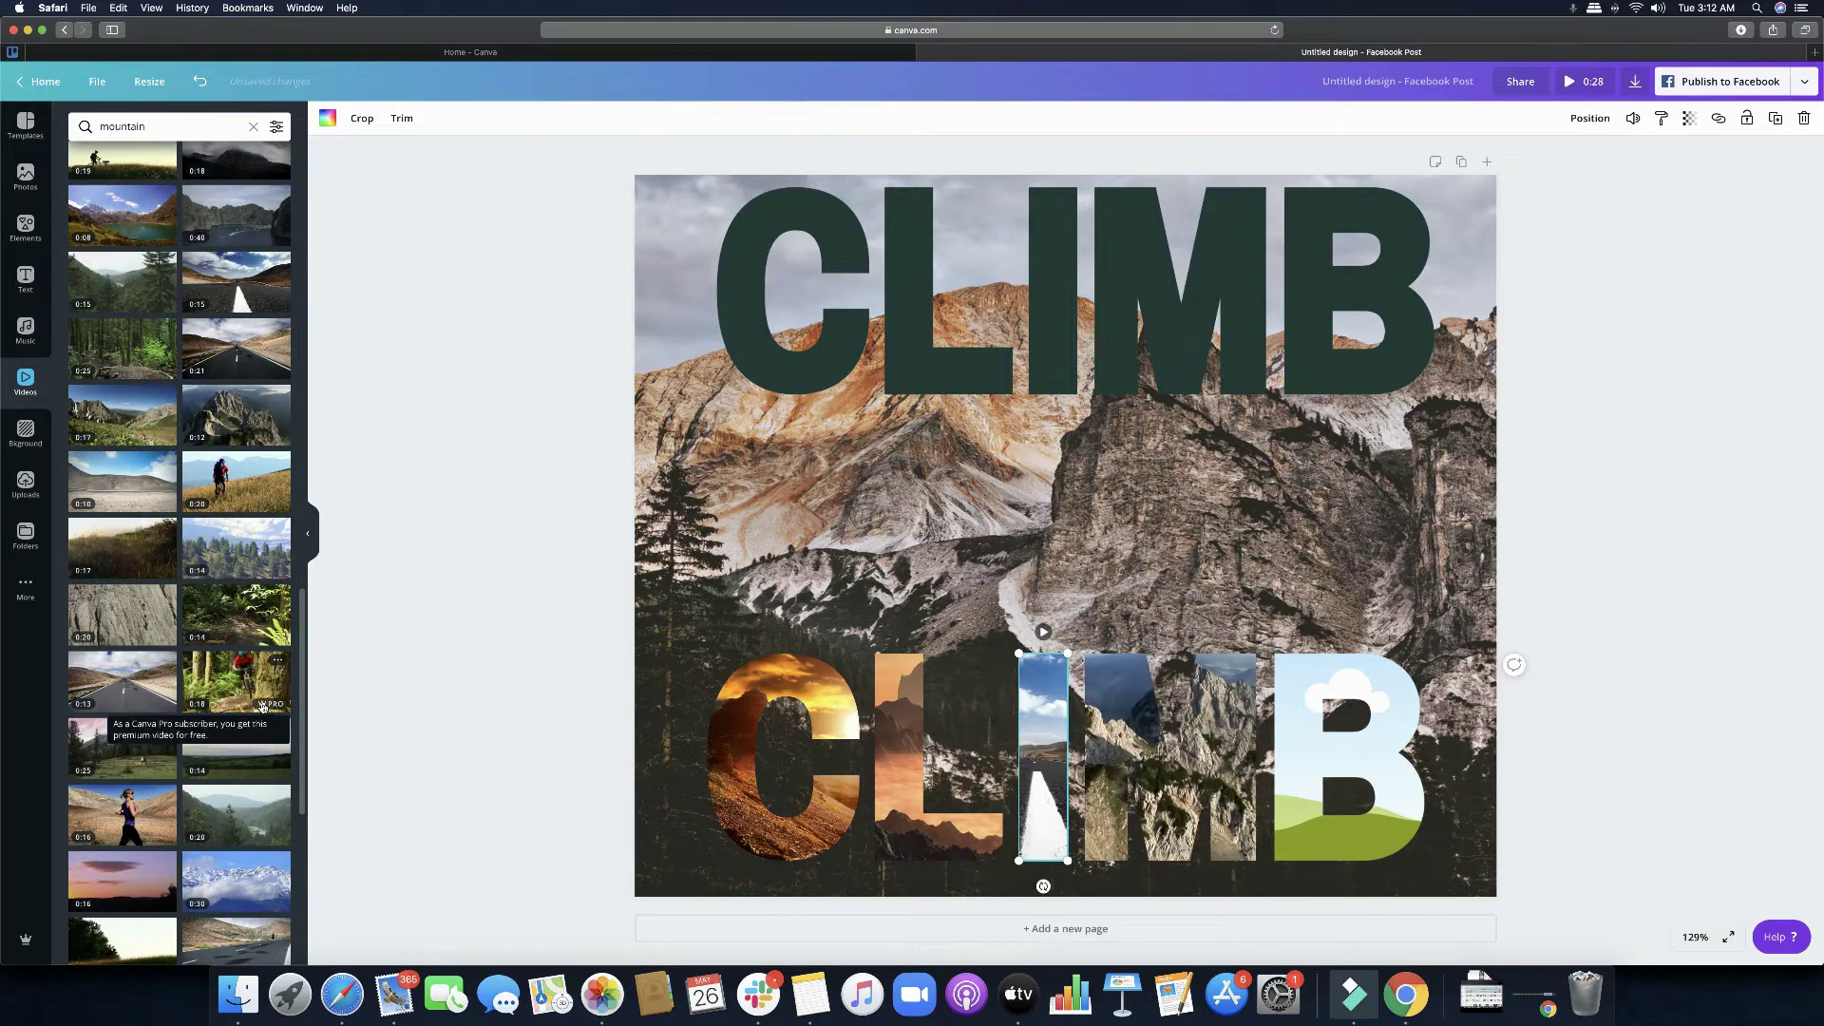
pyautogui.scroll(-1, 263, 705)
pyautogui.moveTo(241, 895); pyautogui.dragTo(1206, 719)
# Step: Fill the lower letter B with the video of snowy mountains and pine trees
pyautogui.scroll(2, 179, 477)
pyautogui.scroll(5, 180, 477)
pyautogui.scroll(1, 180, 477)
pyautogui.moveTo(123, 415); pyautogui.dragTo(1348, 741)
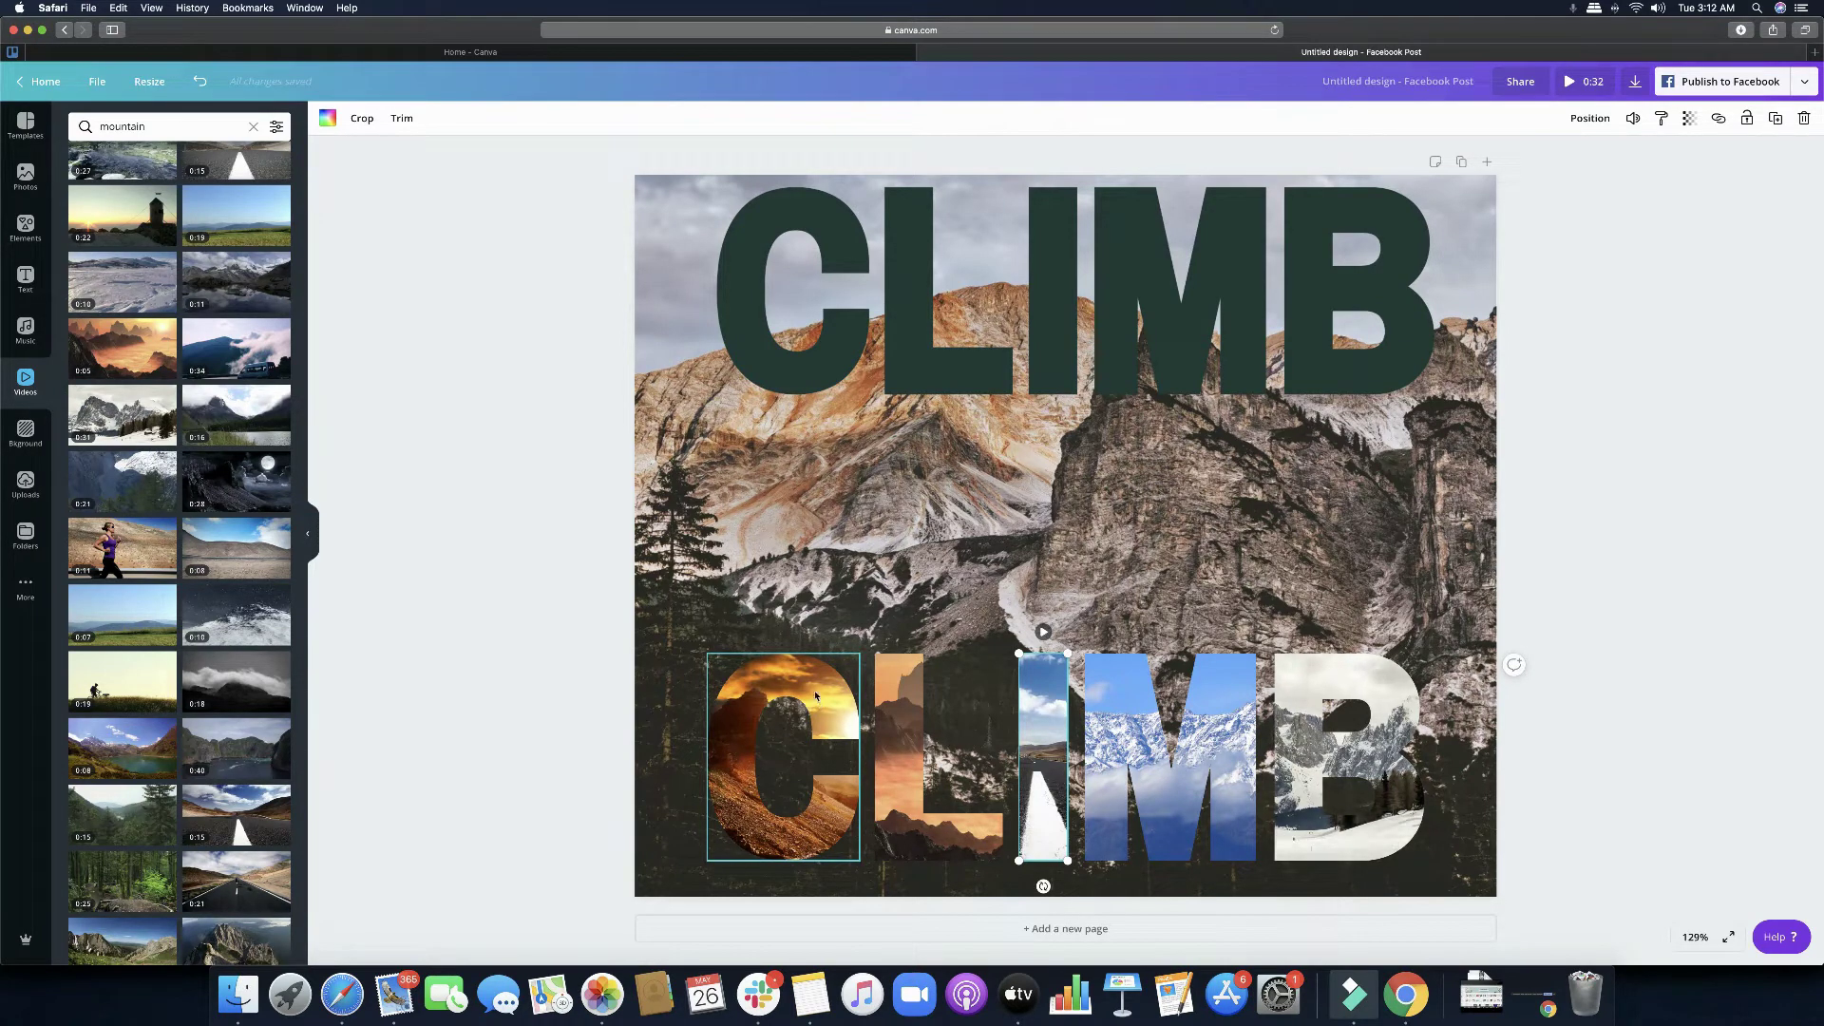
# Step: Replace the orange clips, using the snowy plain video in letter C and the dark grey mountain video in L
pyautogui.moveTo(245, 344); pyautogui.dragTo(798, 750)
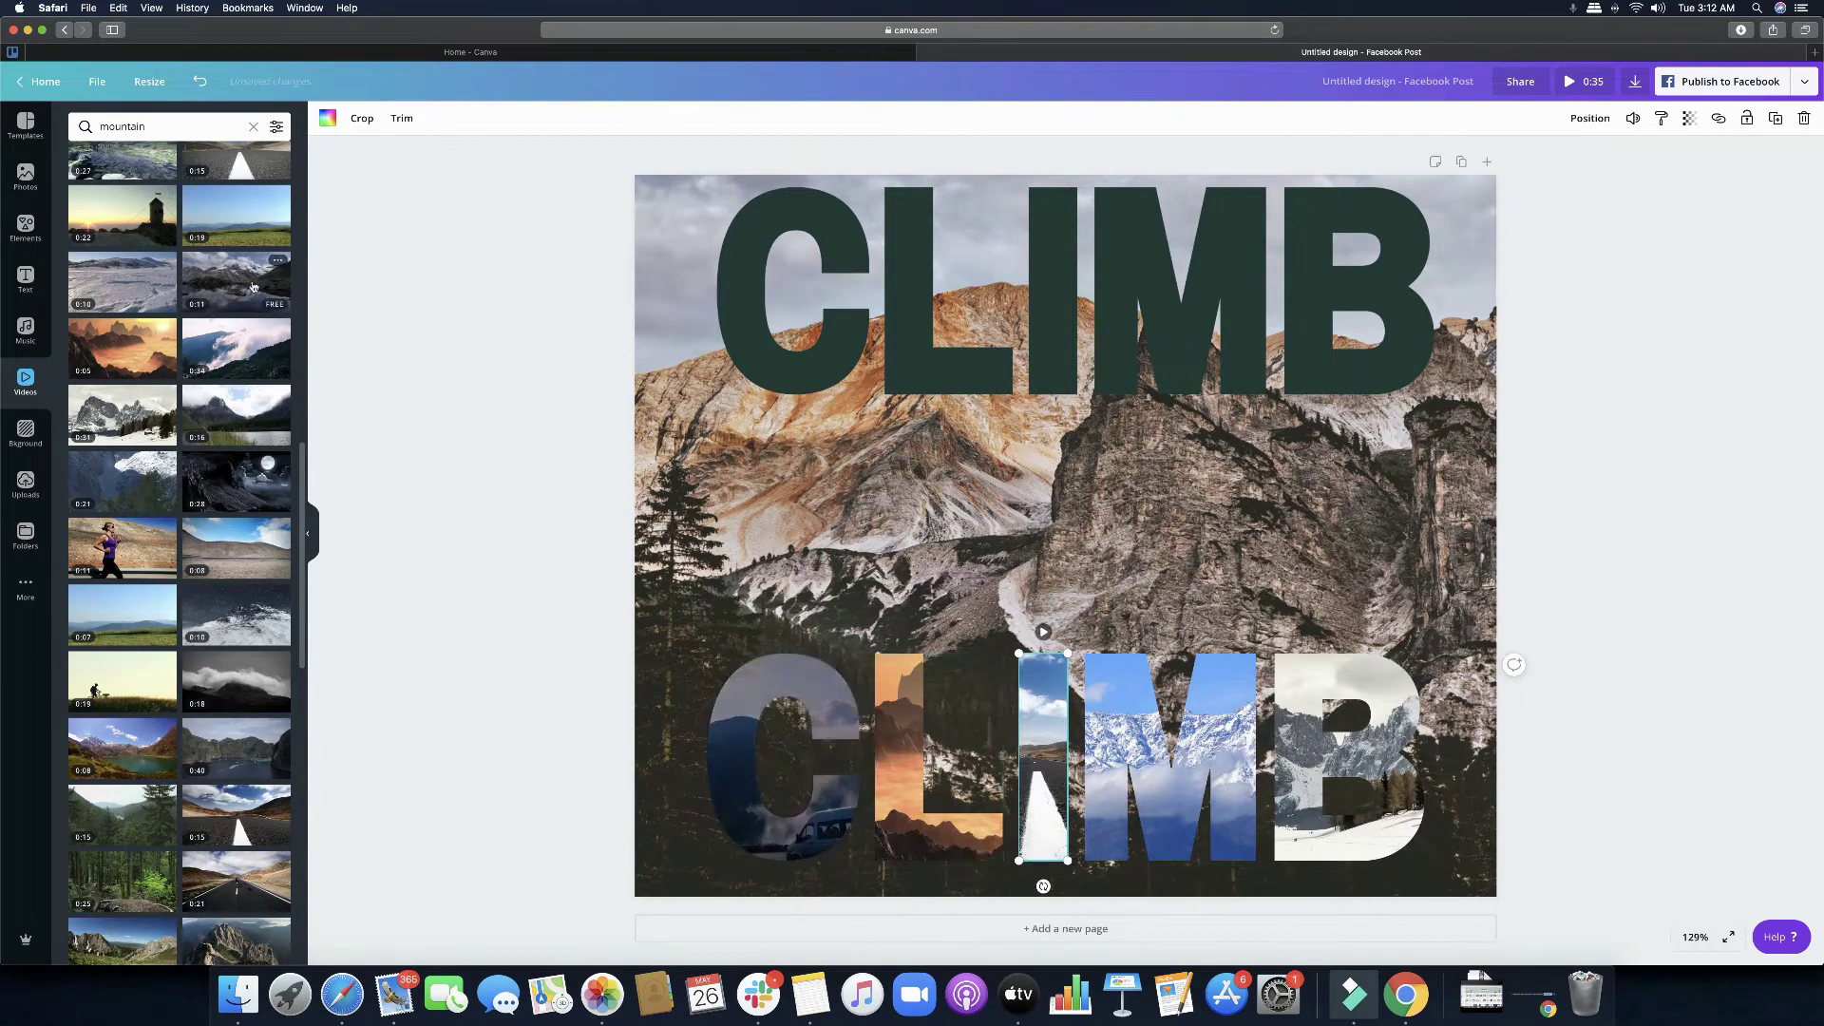
pyautogui.moveTo(242, 276); pyautogui.dragTo(921, 665)
pyautogui.click(838, 700)
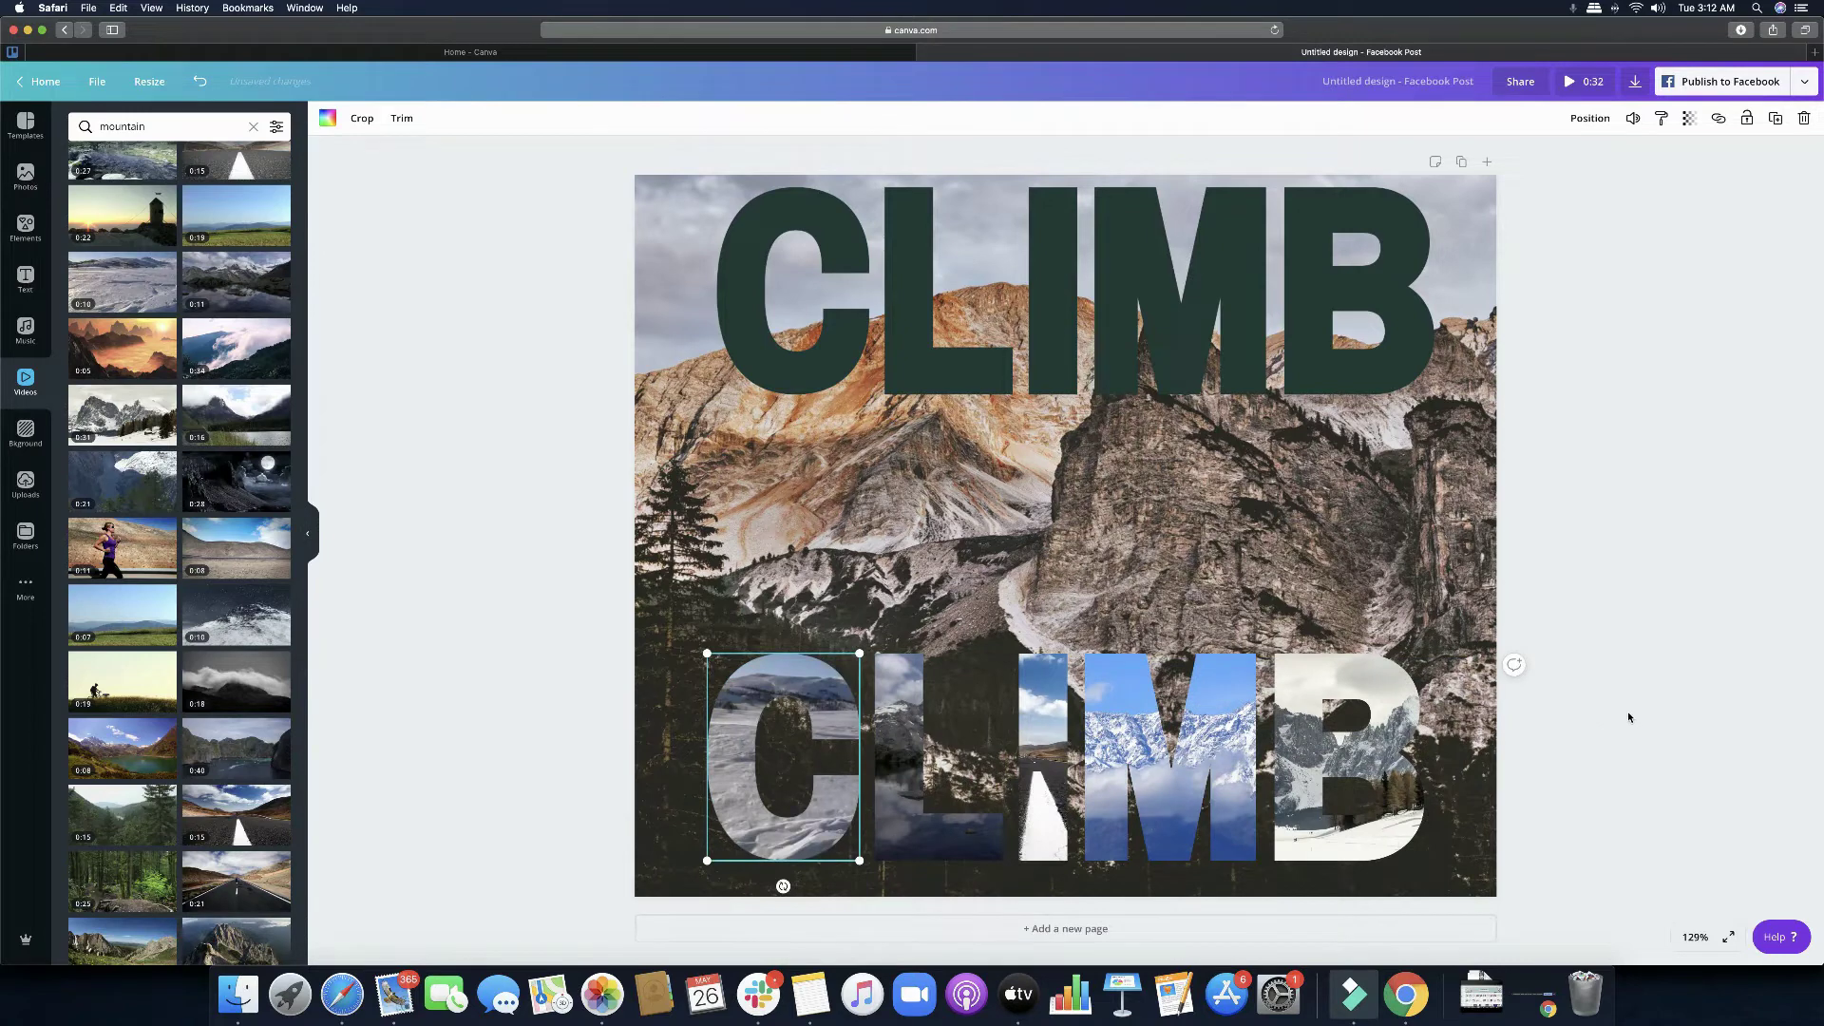
# Step: Move the dark green CLIMB group directly over the video letters and send it backward until it lies behind all of them
pyautogui.click(1628, 717)
pyautogui.moveTo(1244, 232); pyautogui.dragTo(1234, 692)
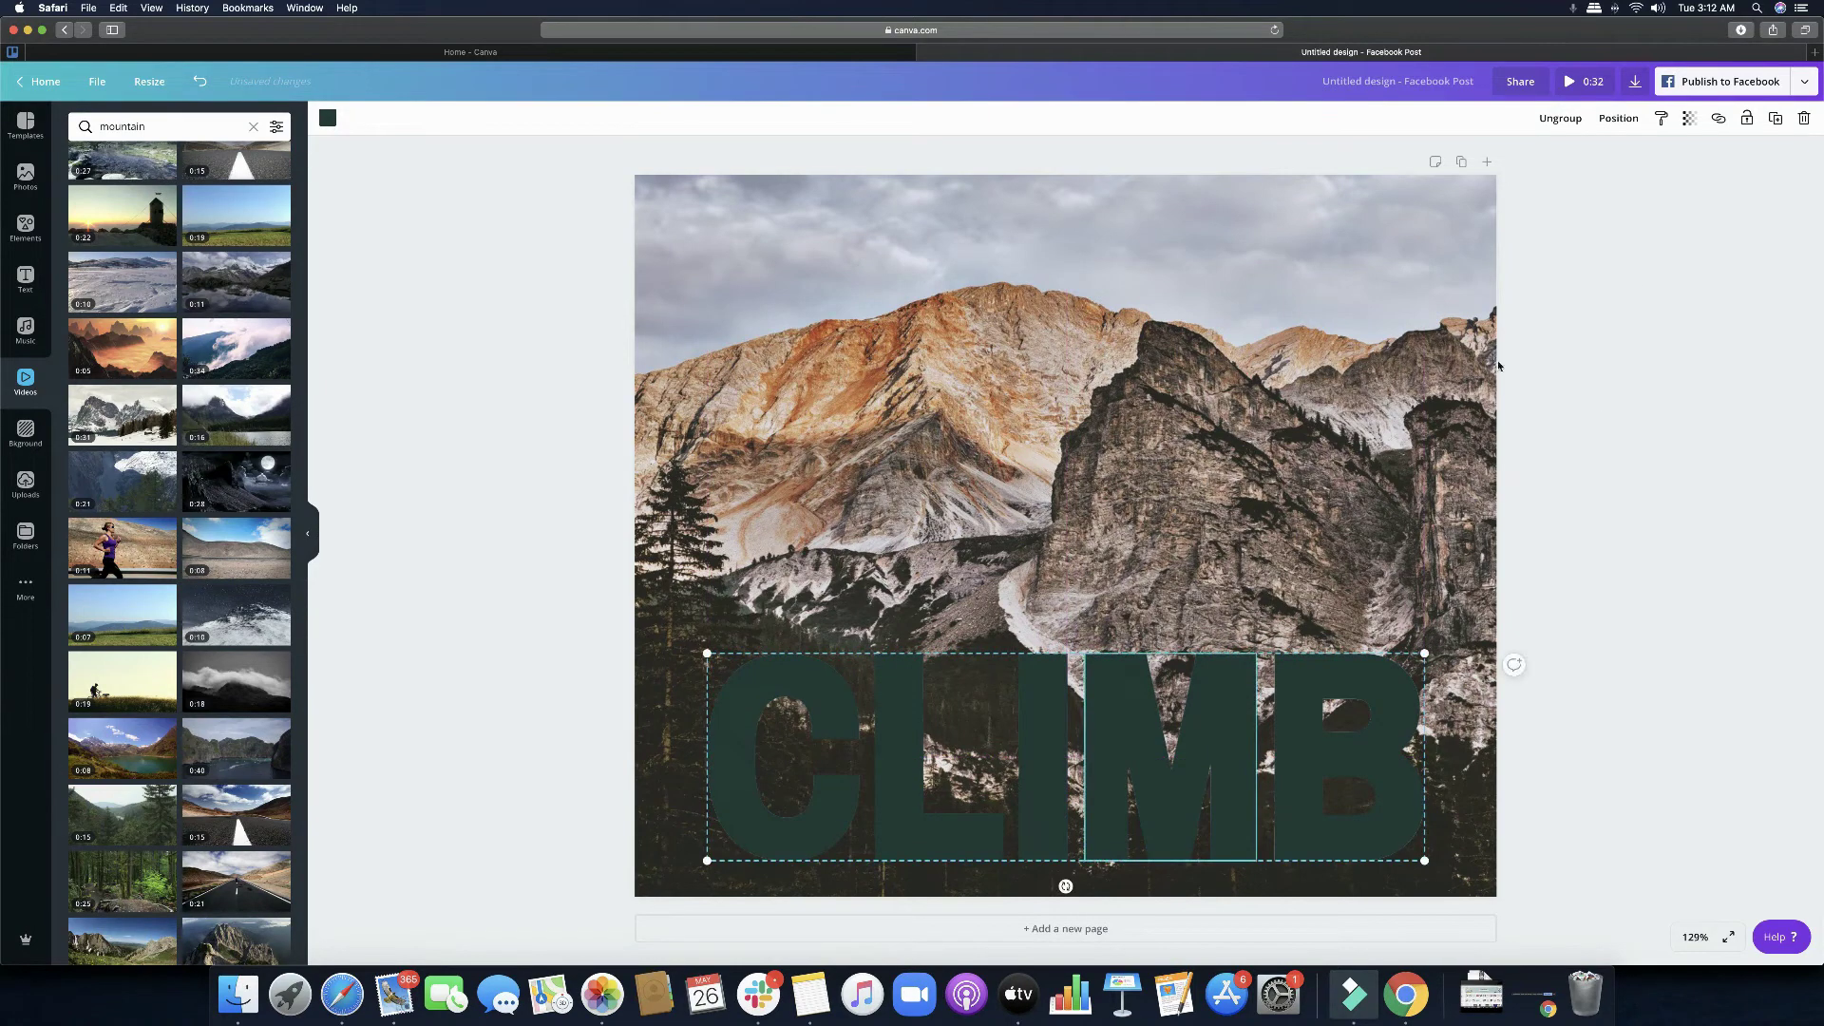
pyautogui.click(1618, 117)
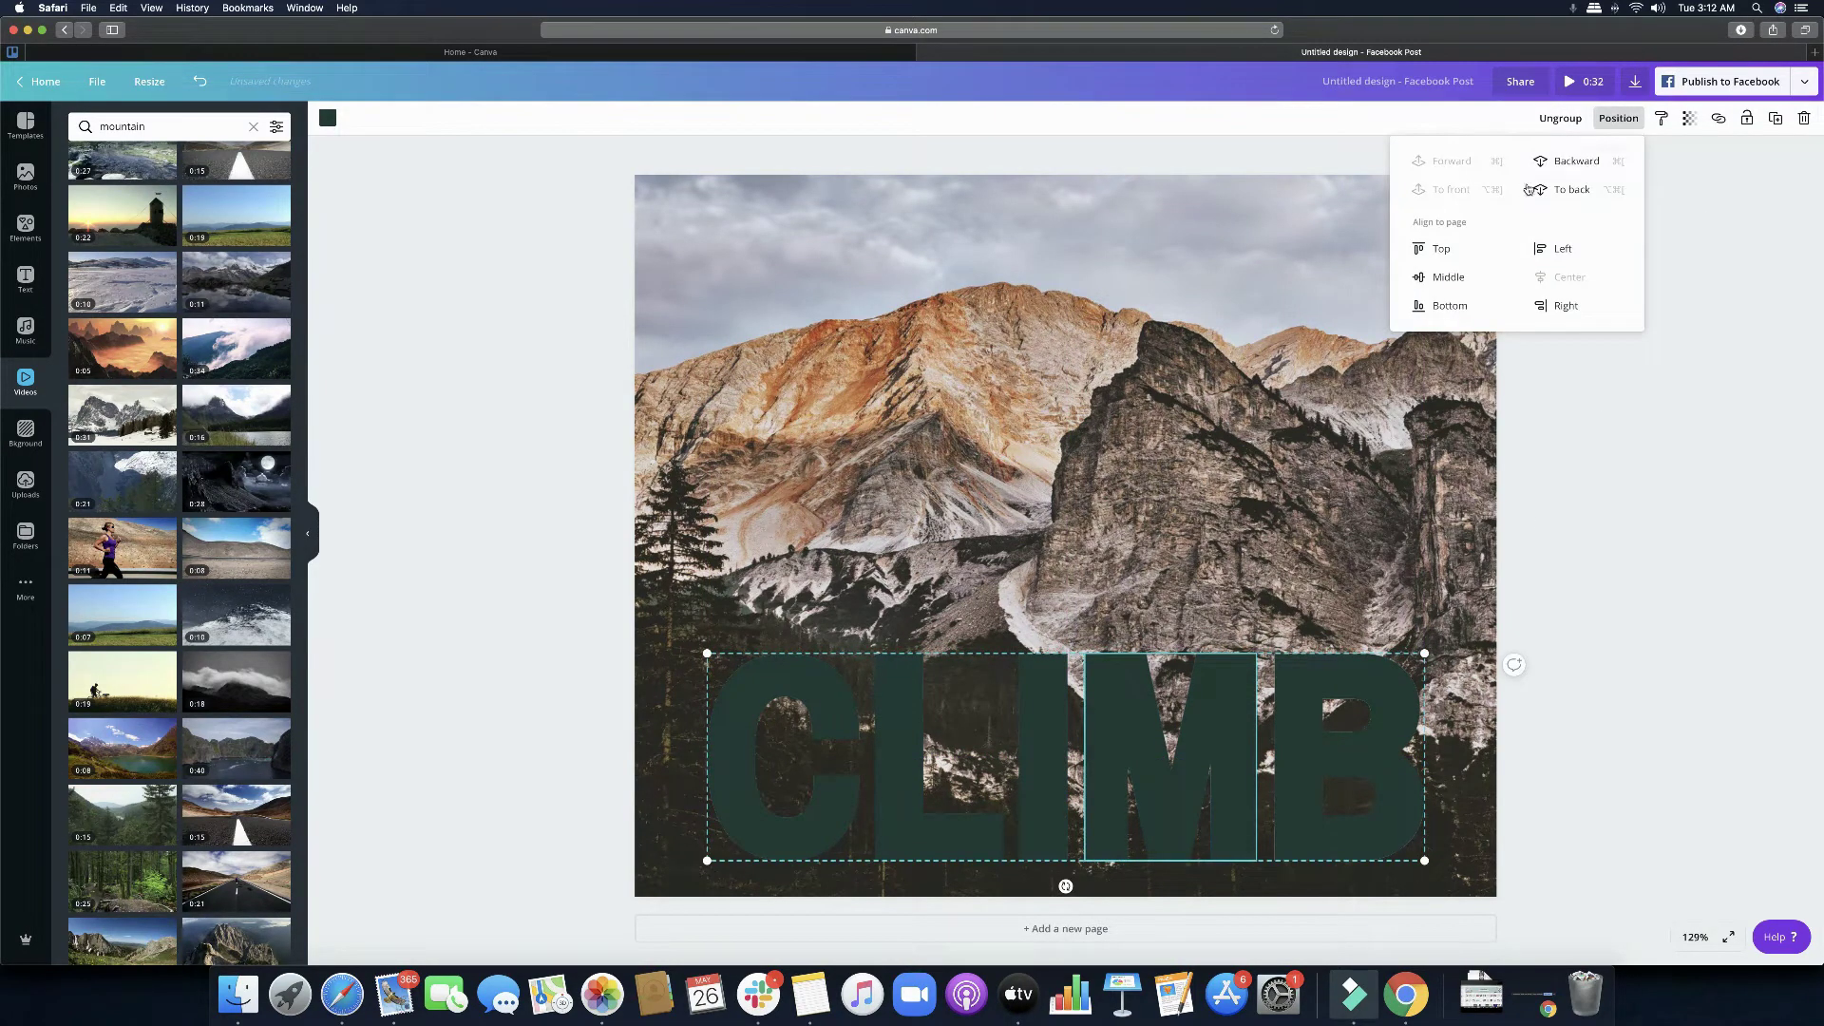
pyautogui.click(1576, 162)
pyautogui.click(1576, 162)
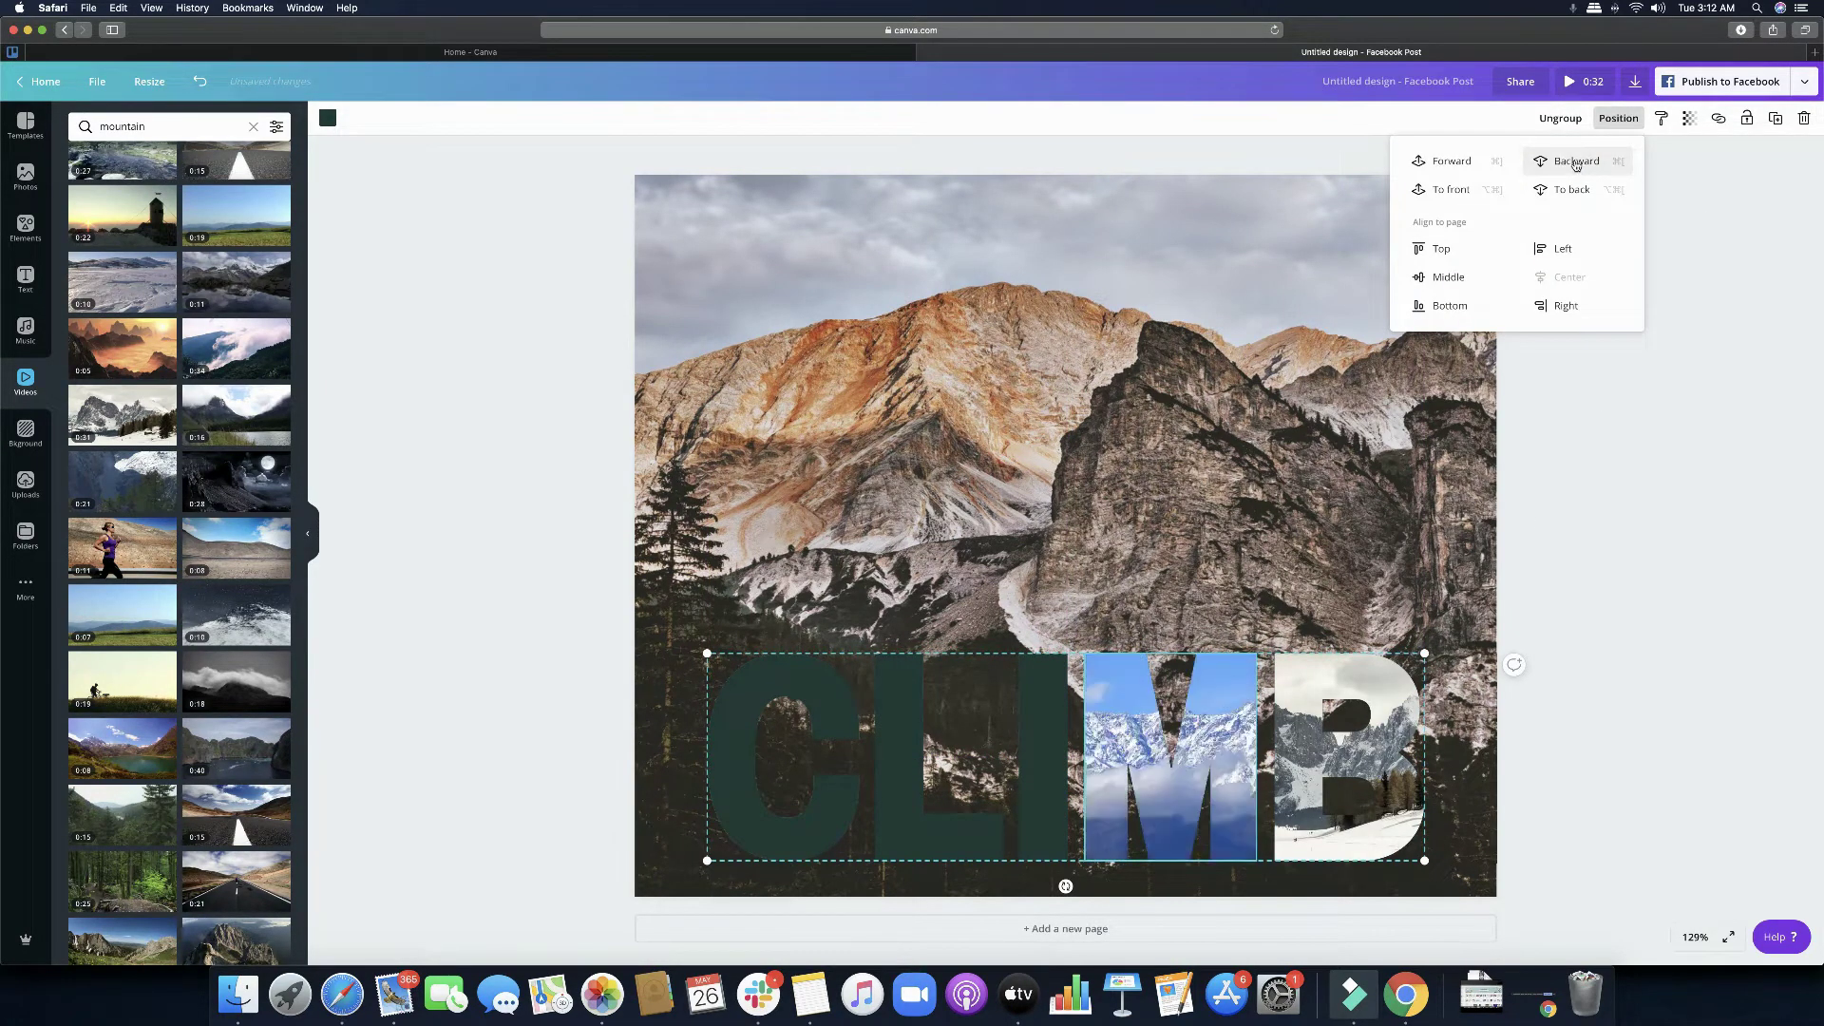
pyautogui.click(1575, 161)
pyautogui.click(1576, 162)
pyautogui.click(1576, 161)
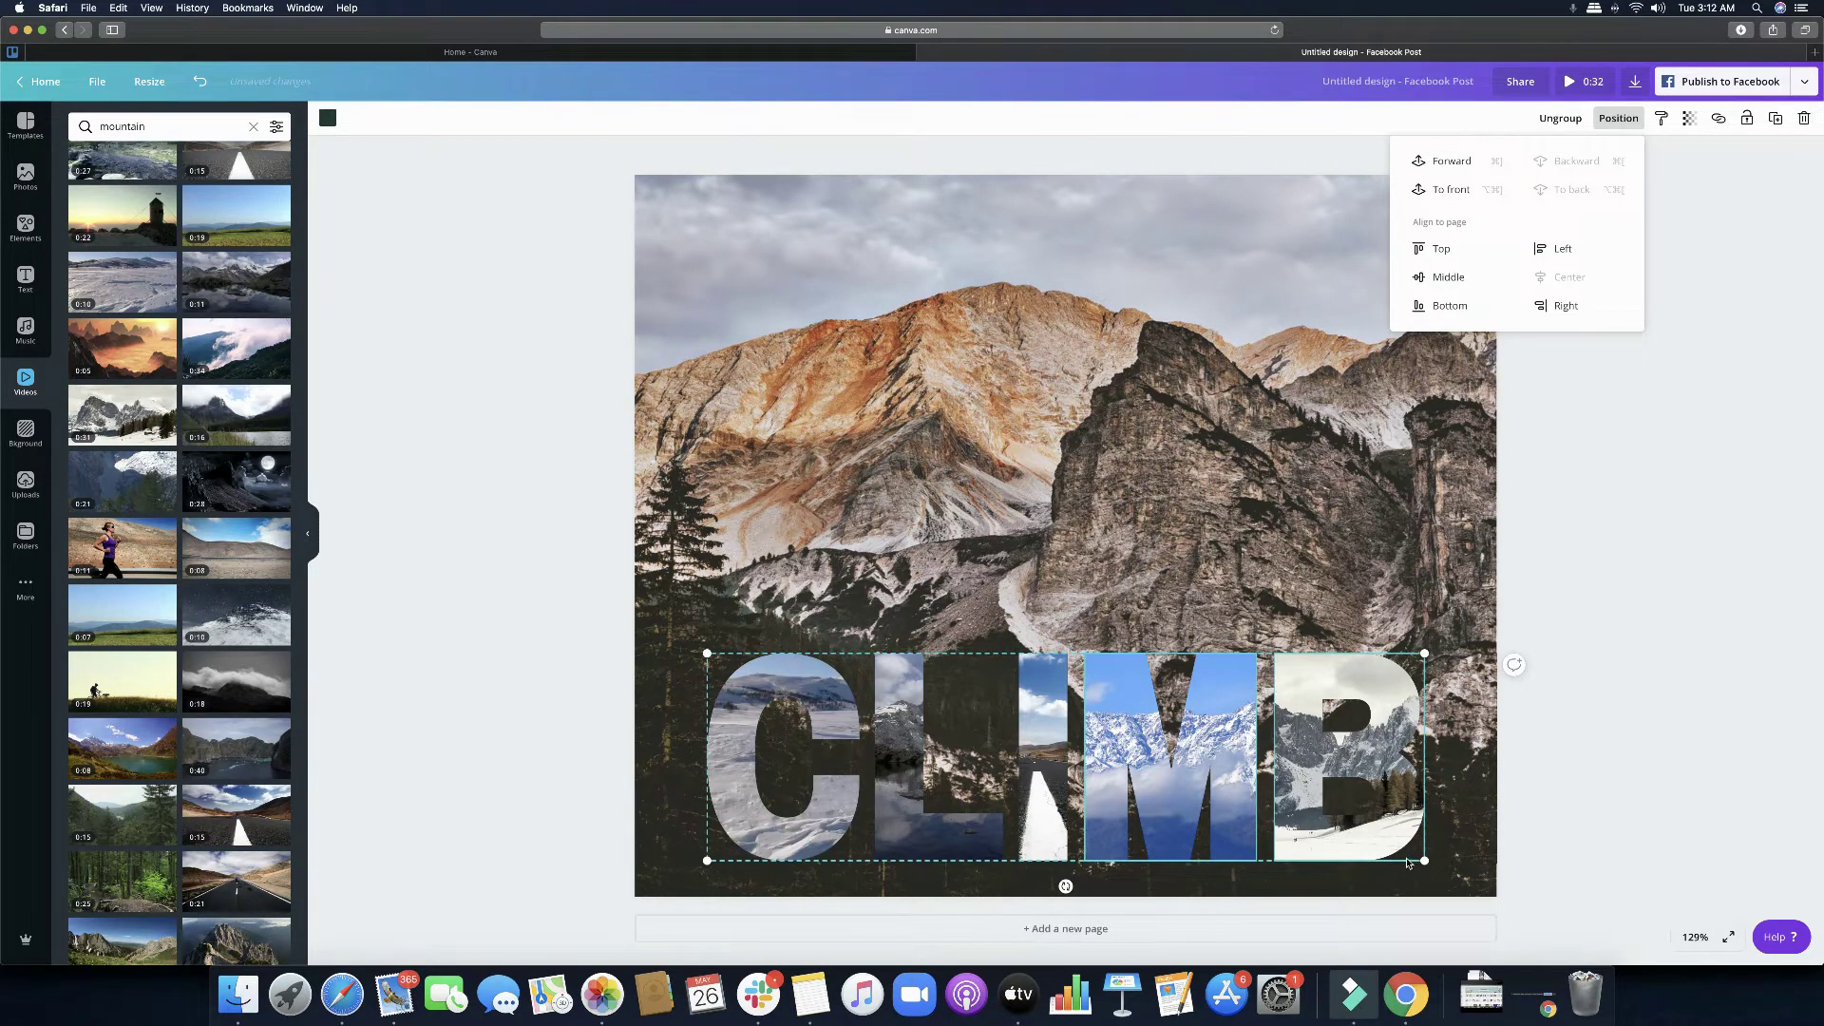
# Step: Nudge the dark green CLIMB group slightly right and down so it forms a shadow behind the video letters
pyautogui.press('Right')
pyautogui.press('Right')
pyautogui.press('Right')
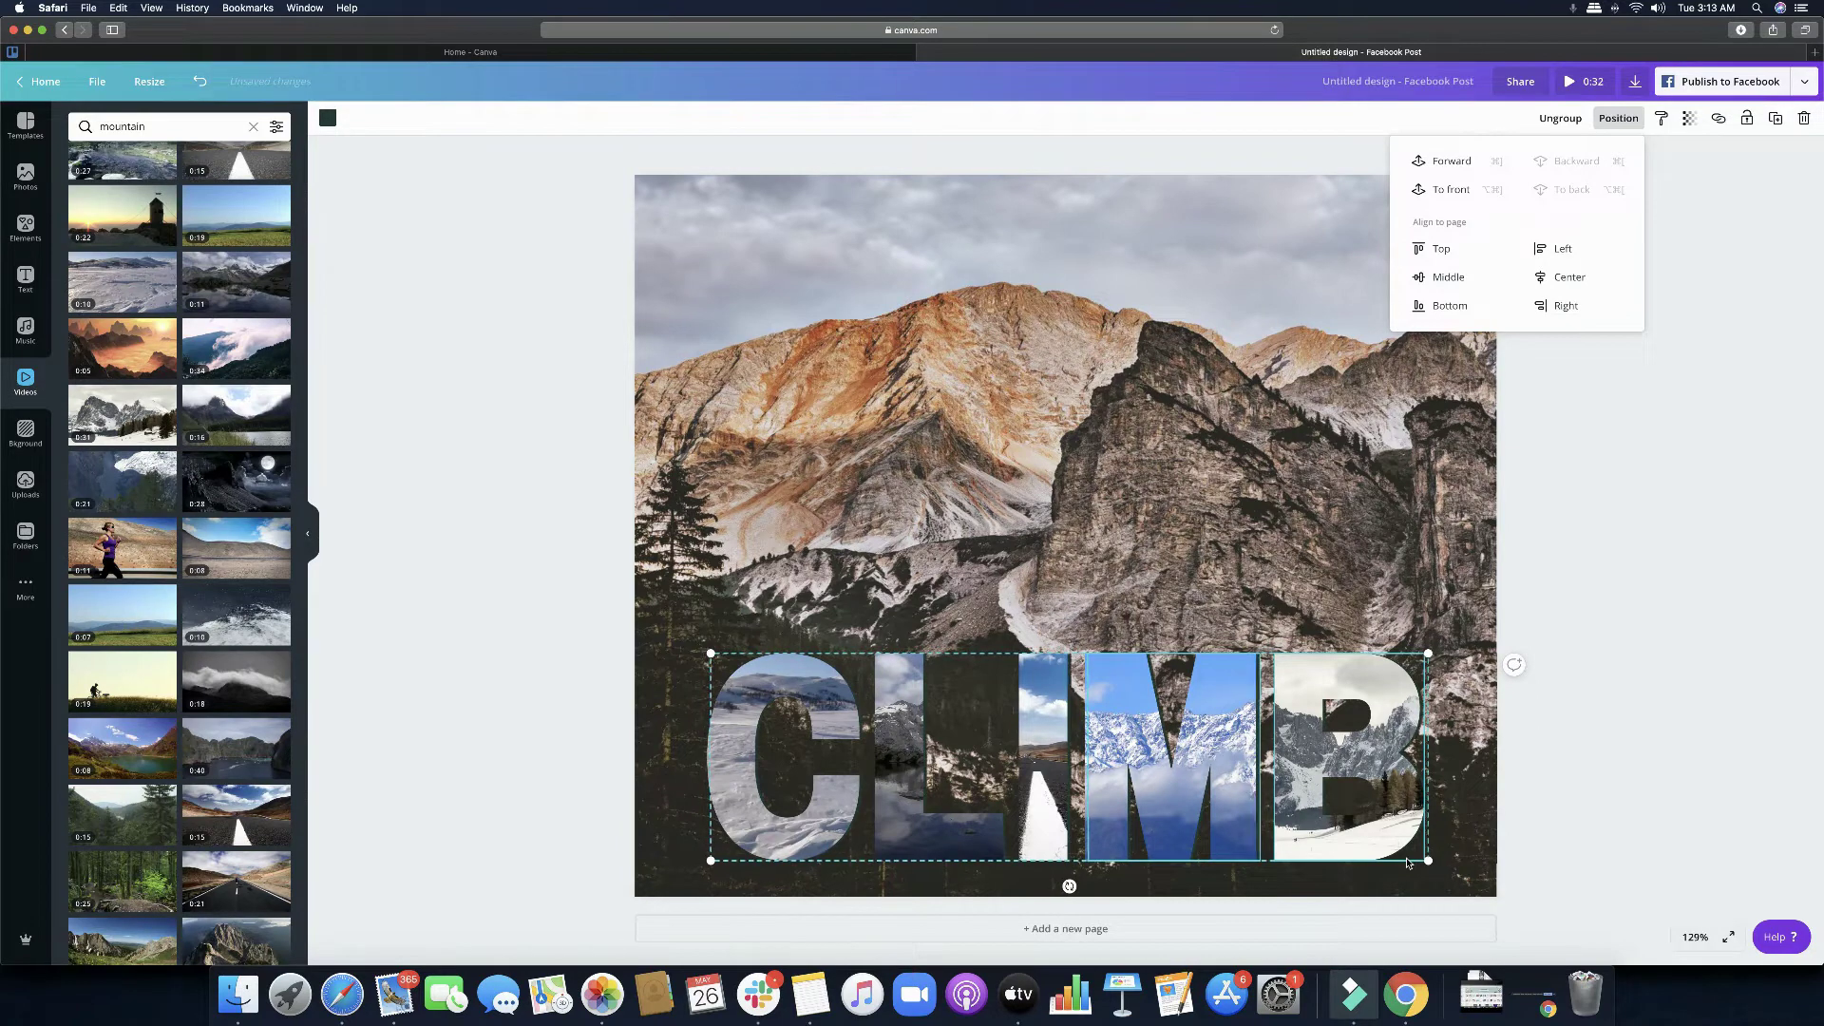
pyautogui.press('Down')
pyautogui.press('Down')
pyautogui.press('Down')
pyautogui.press('Down')
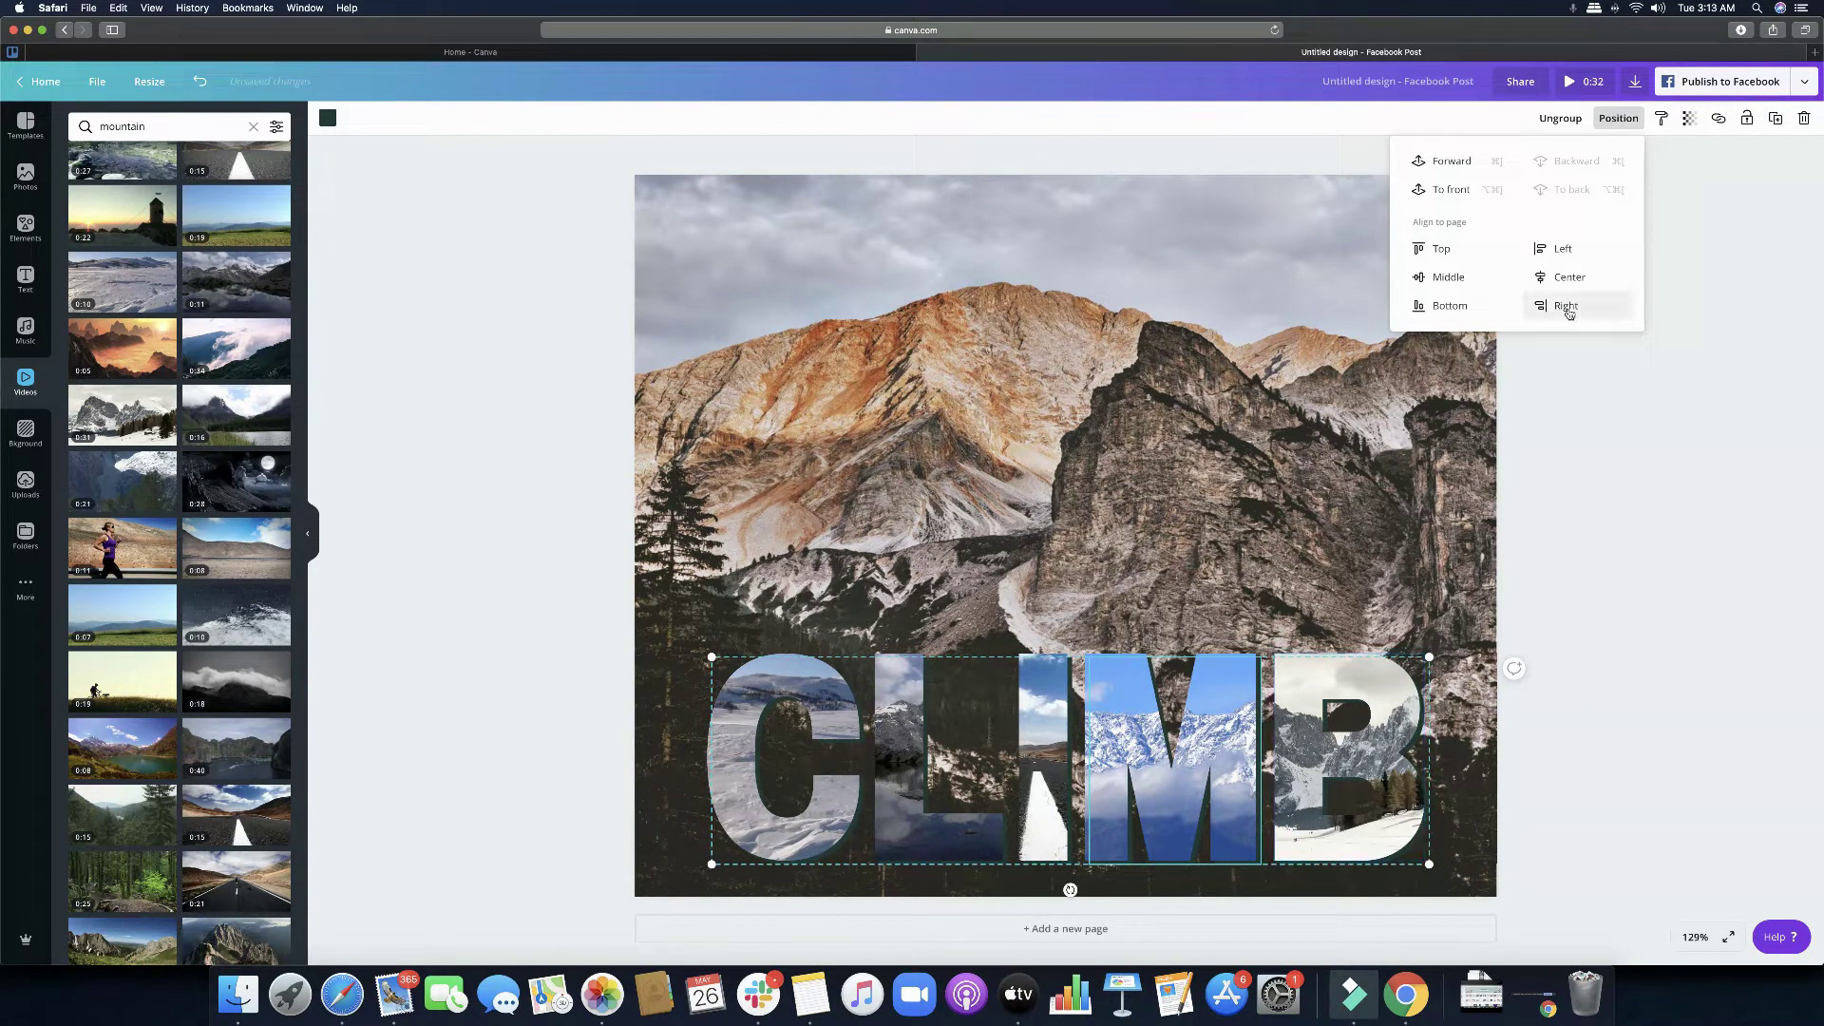
# Step: Set the transparency of the dark green CLIMB shadow group to 43
pyautogui.click(1689, 118)
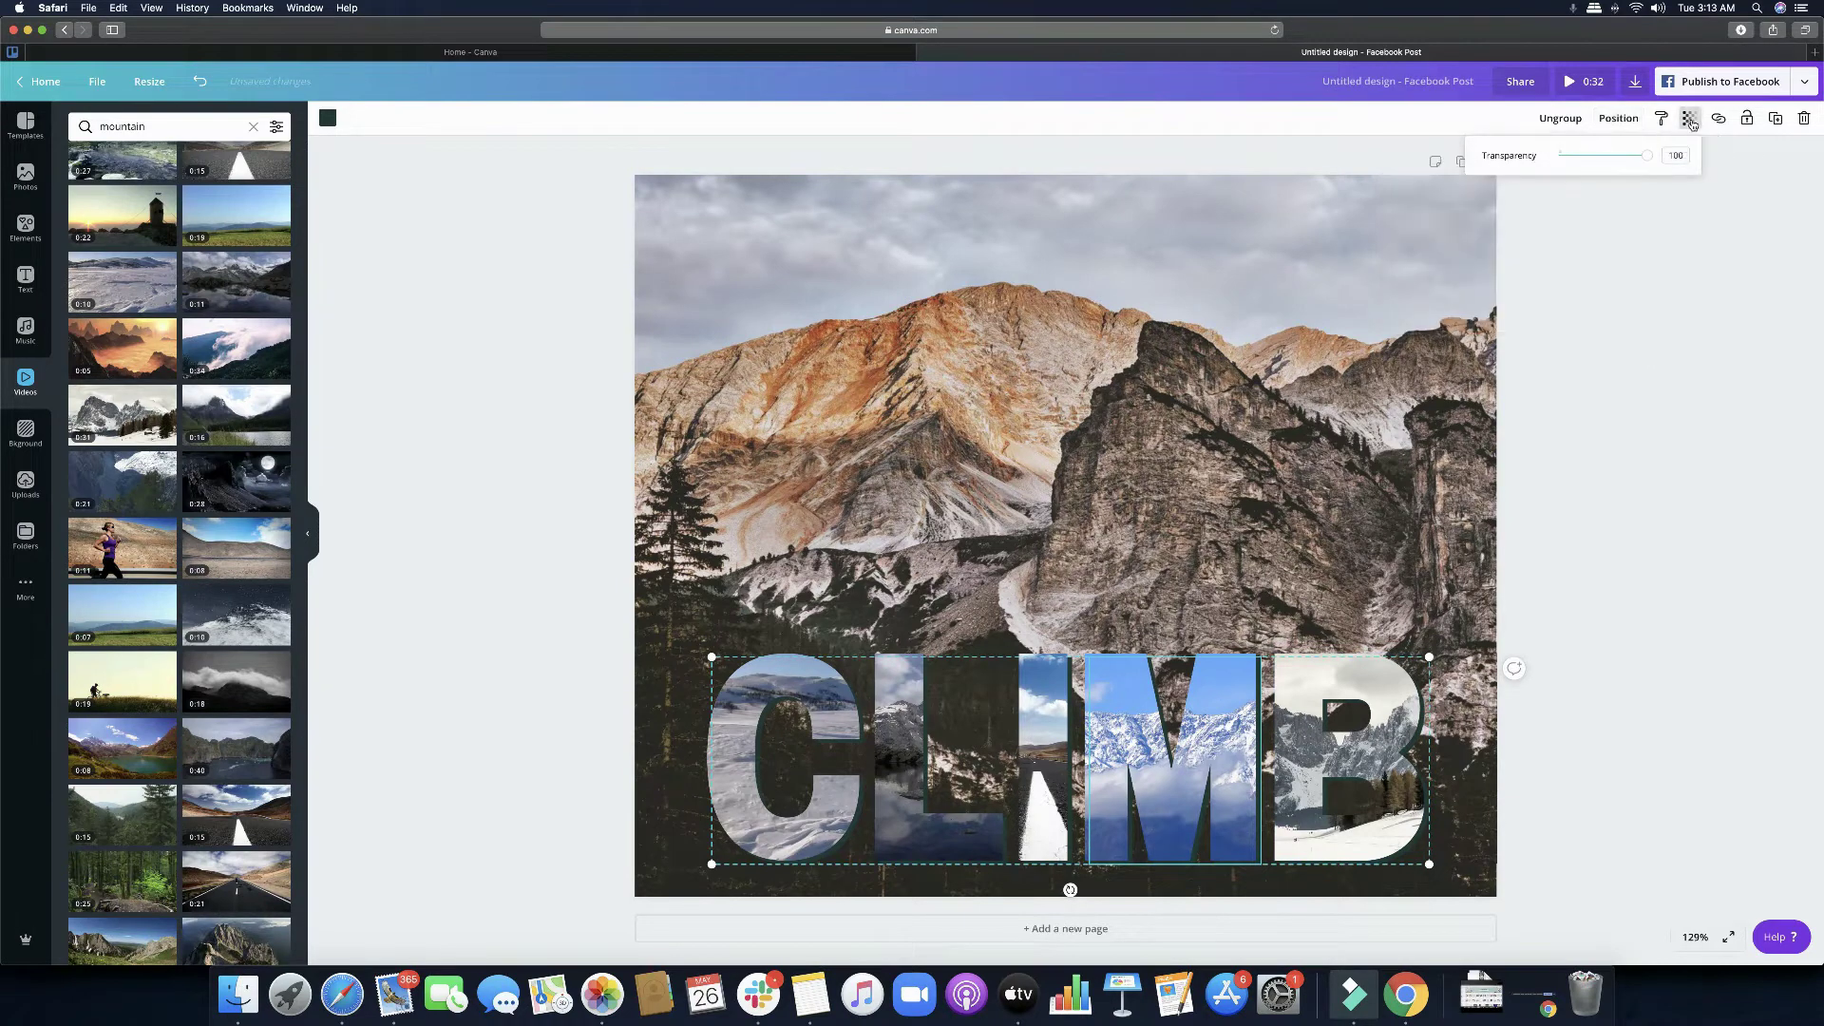
pyautogui.moveTo(1646, 159); pyautogui.dragTo(1597, 163)
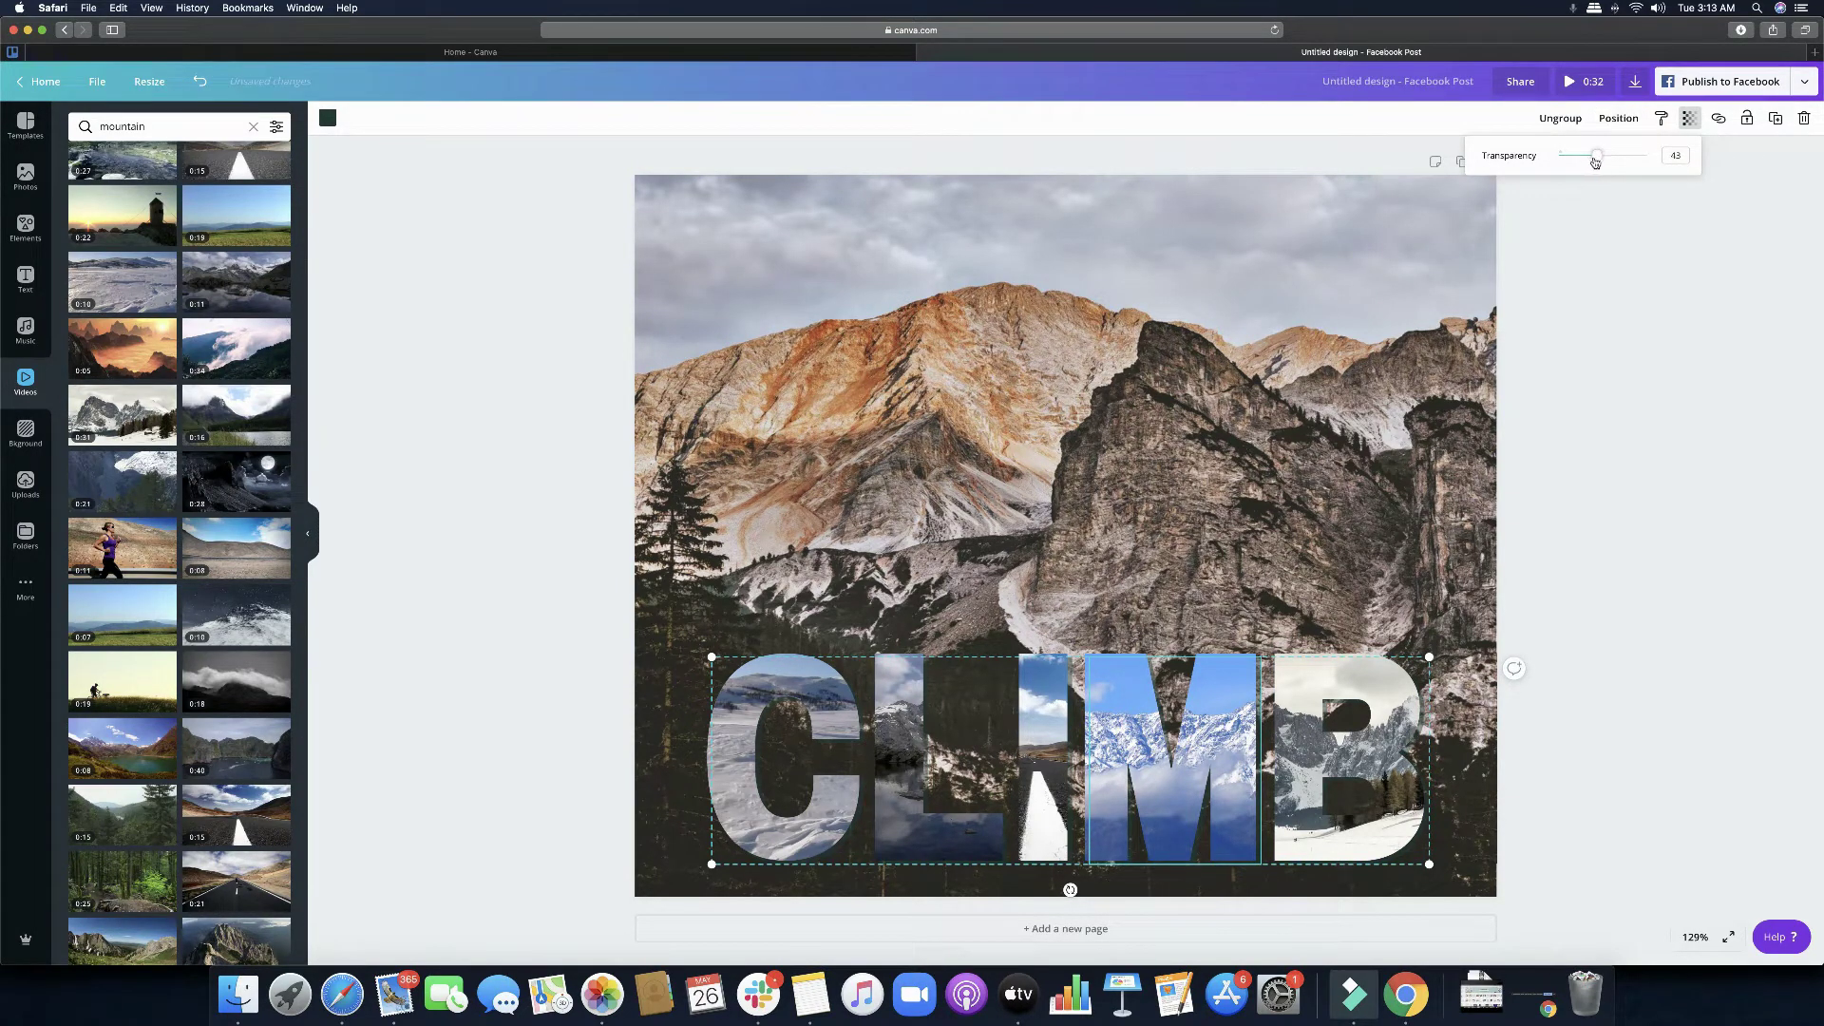
pyautogui.click(1586, 596)
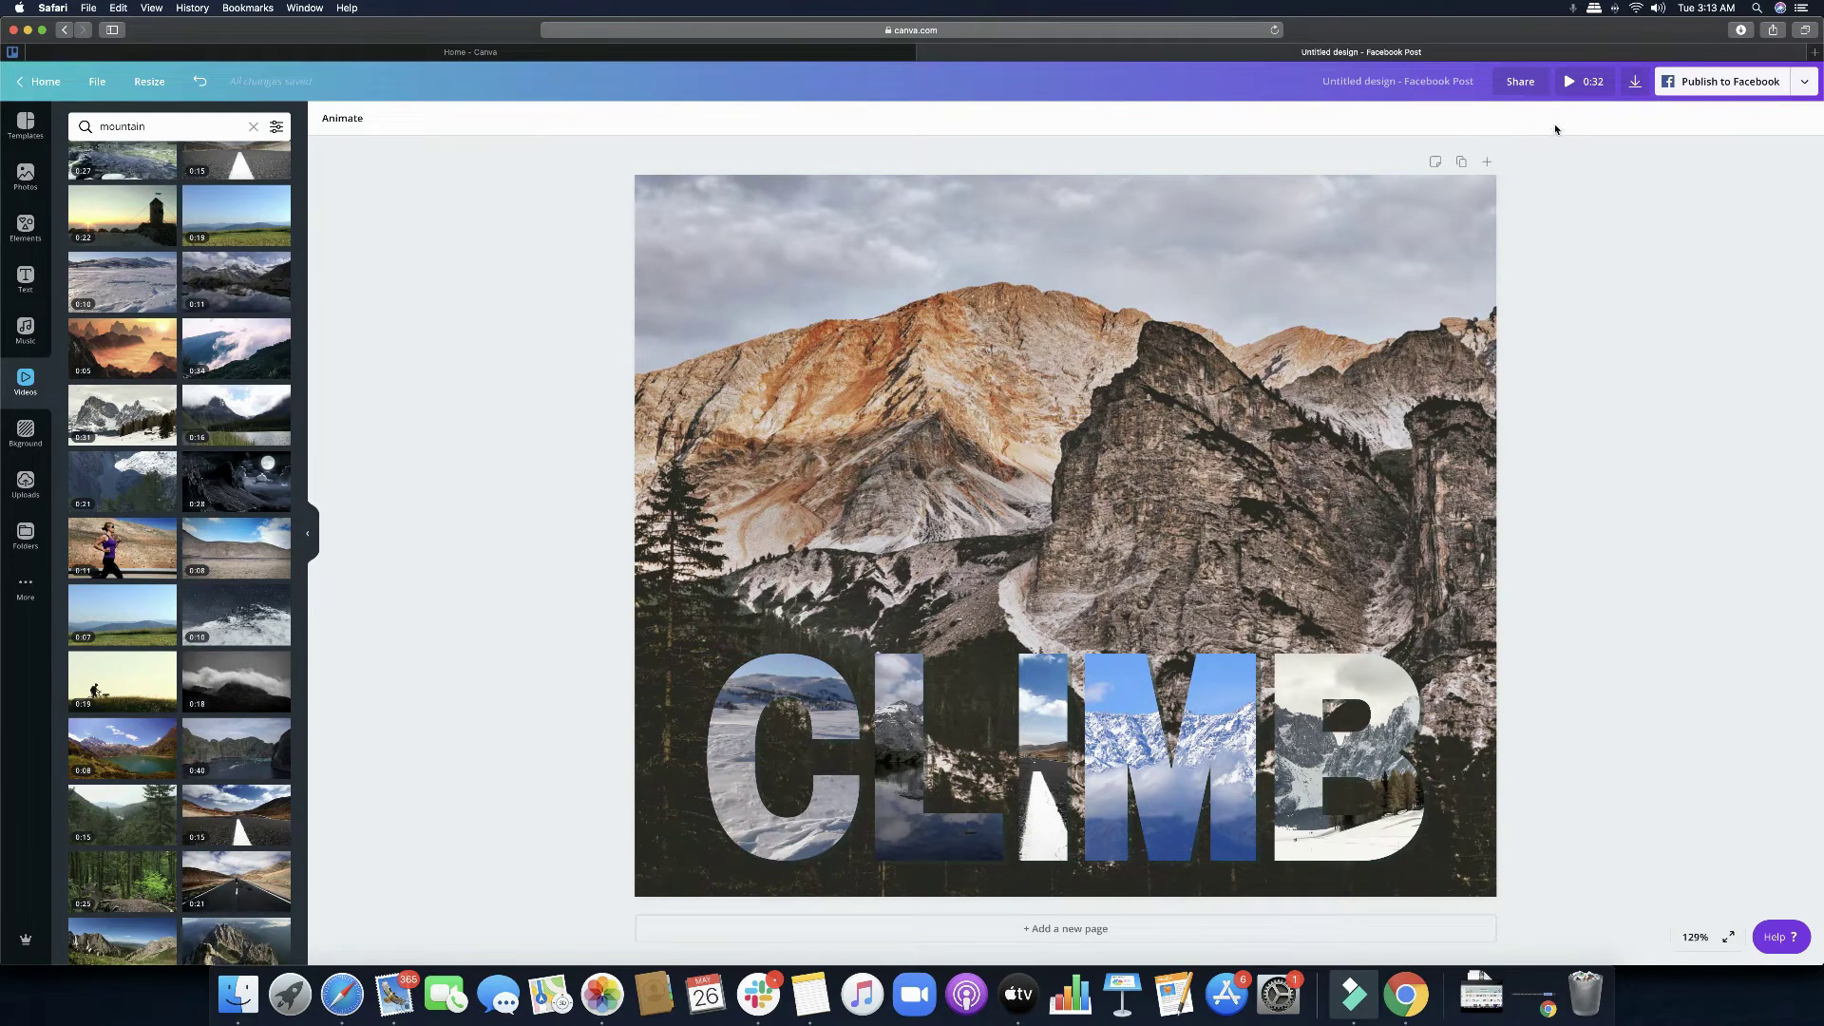
# Step: Play a preview of the animated design and return to the editor
pyautogui.click(1571, 84)
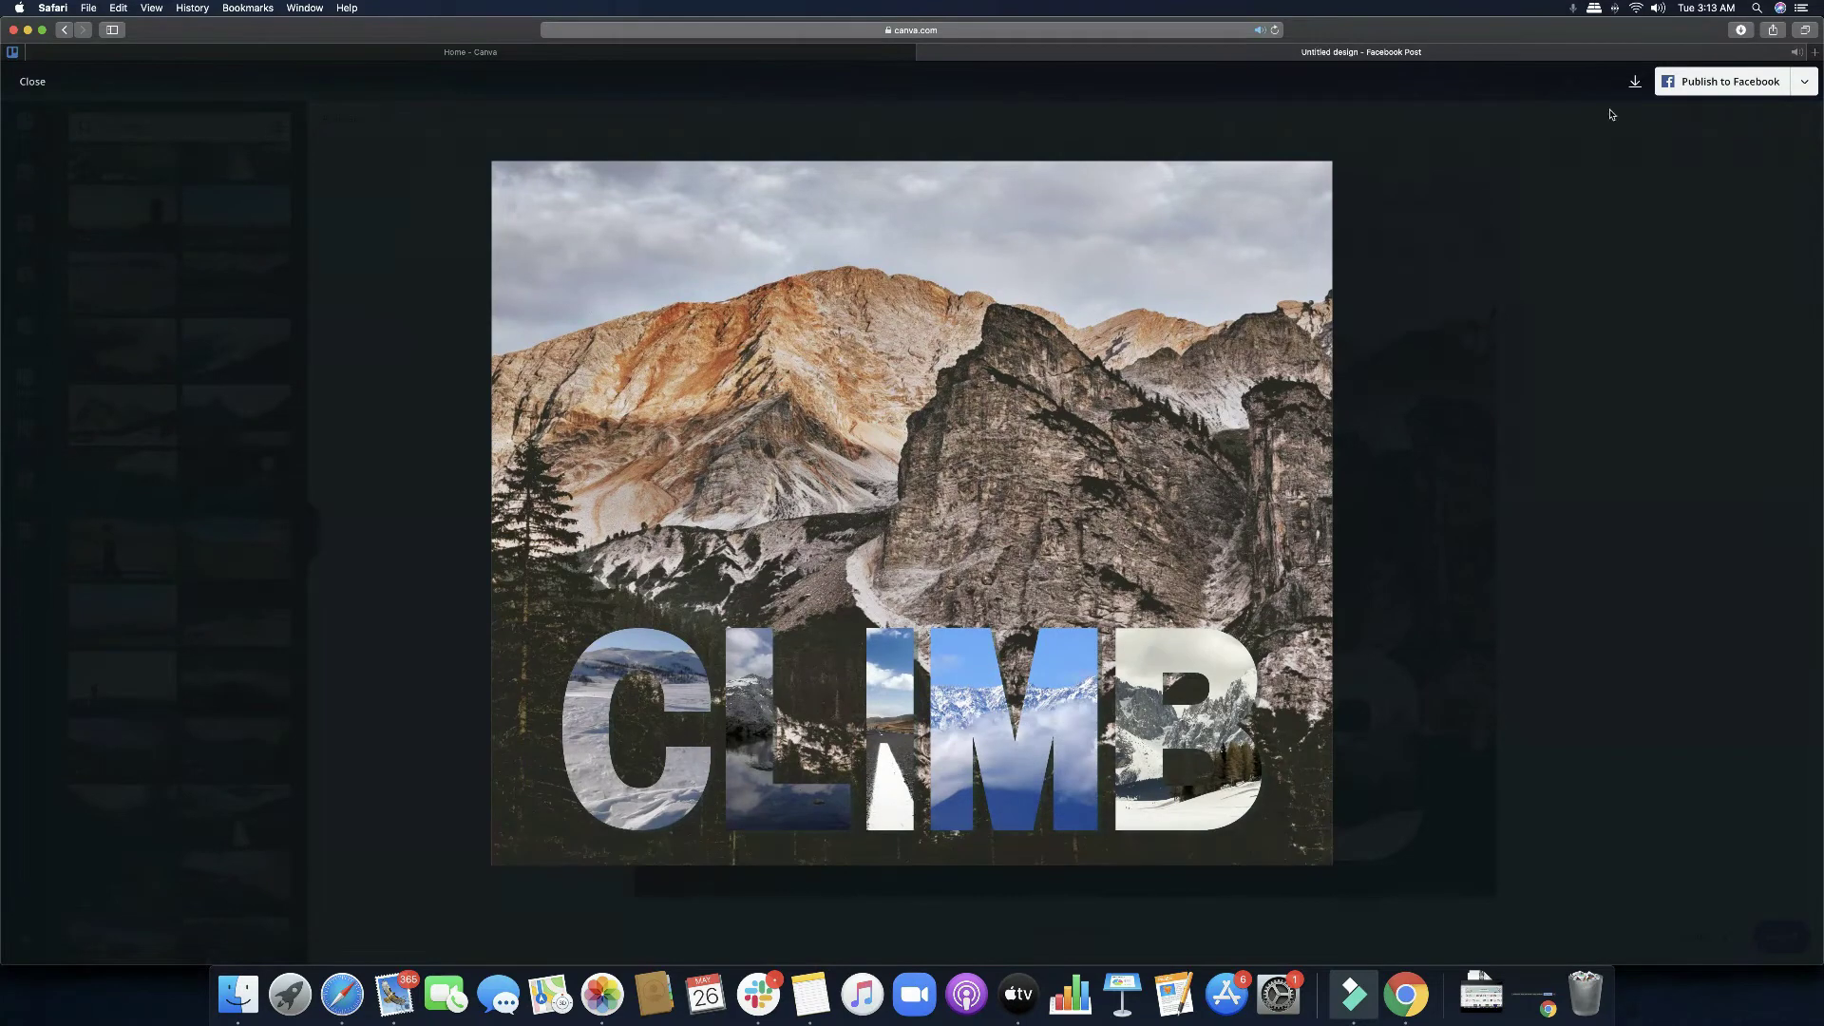
pyautogui.press('Escape')
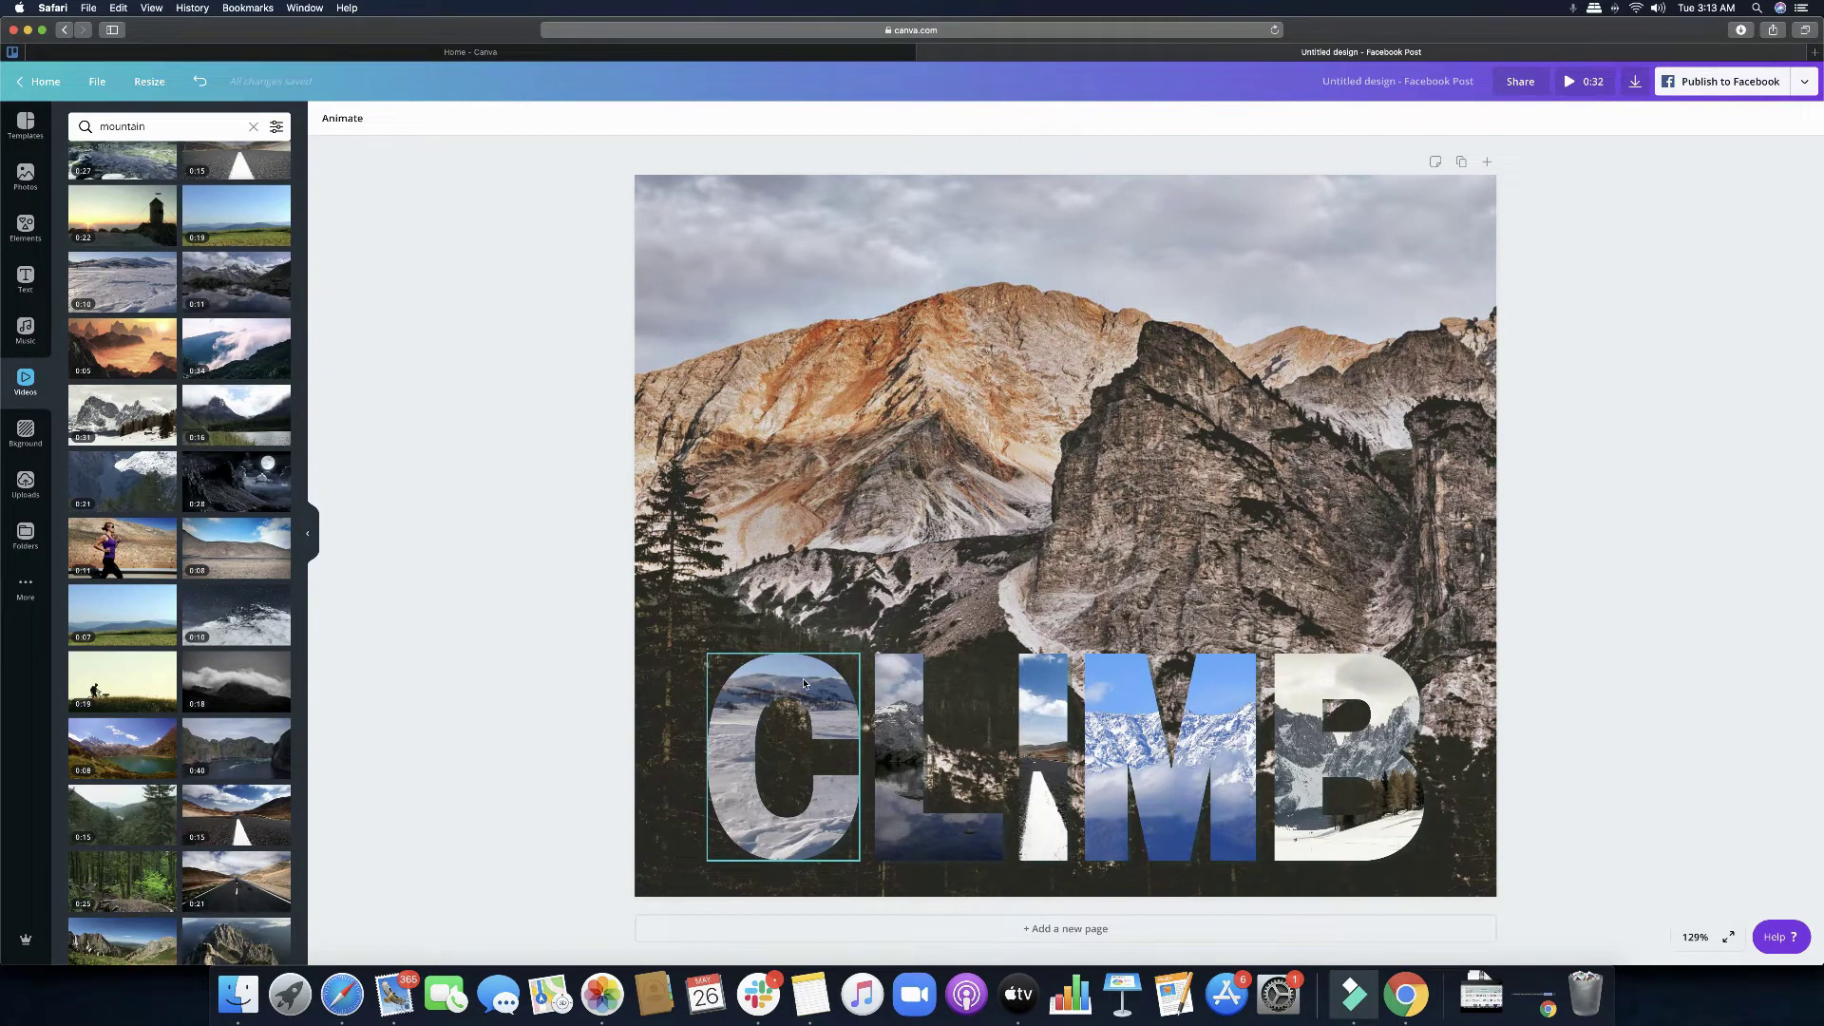
# Step: Mute the videos inside the letters C and L
pyautogui.click(796, 771)
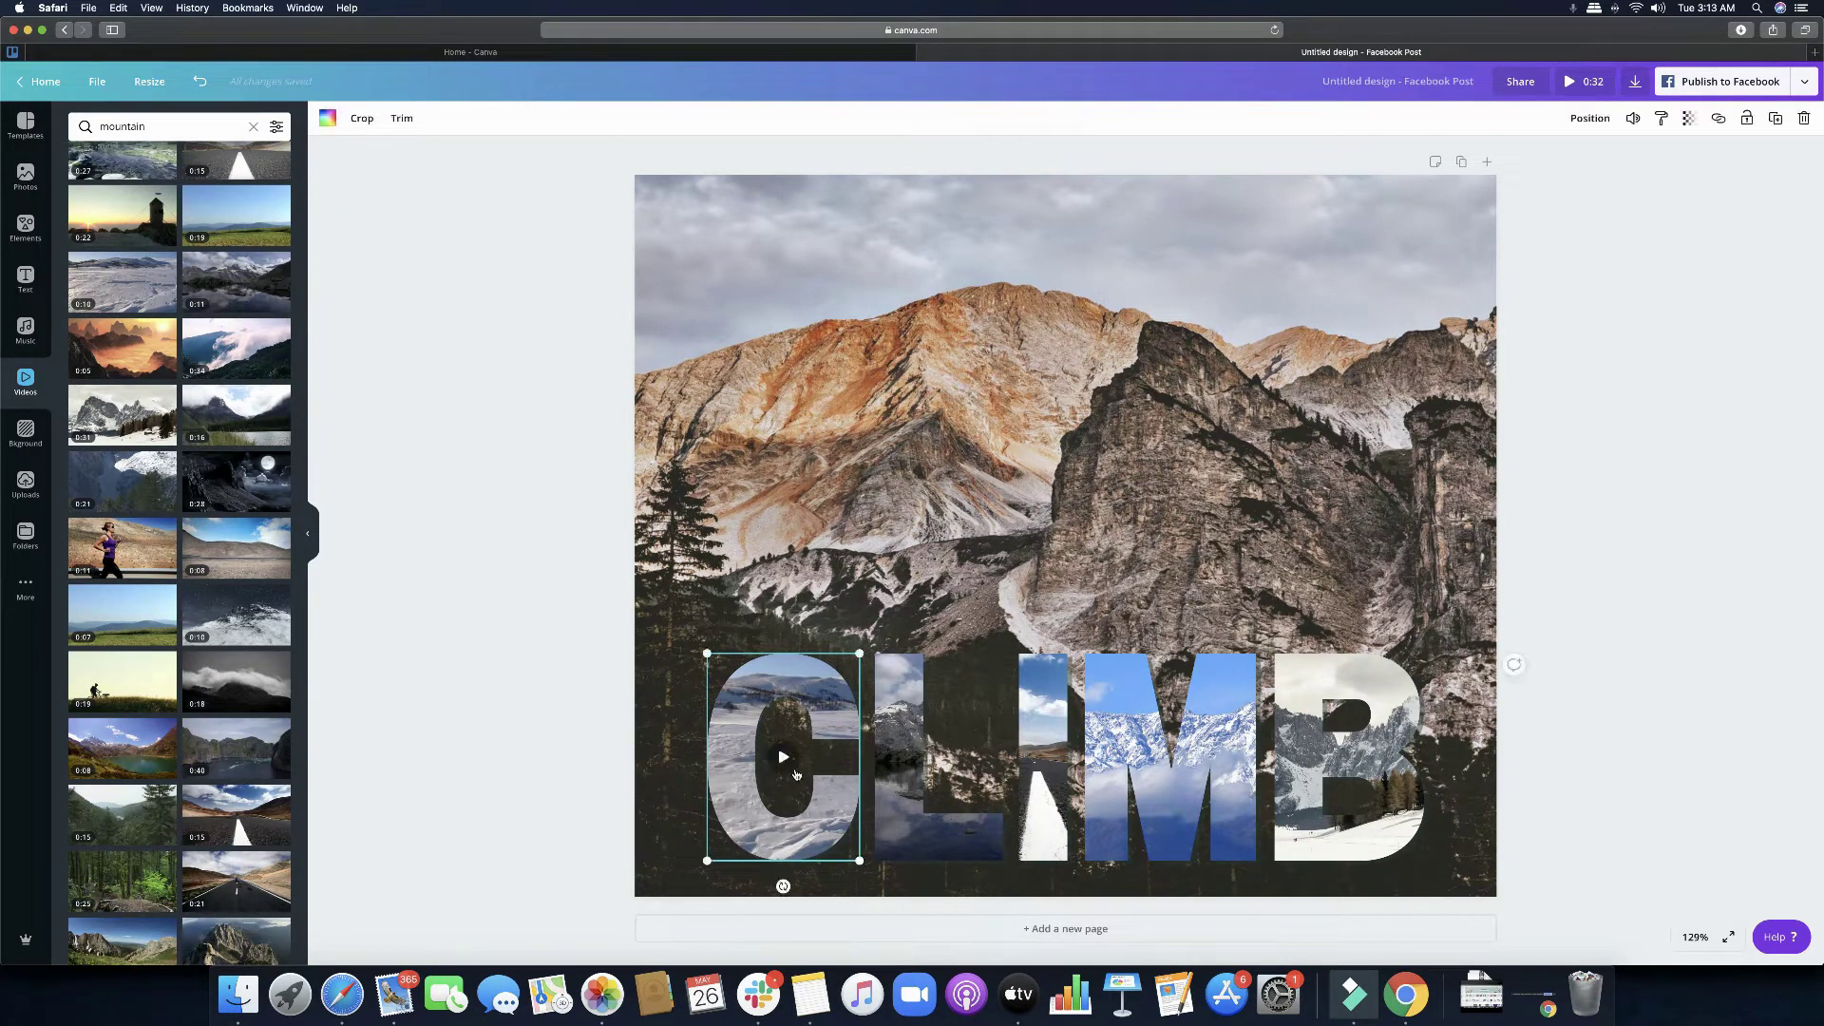
pyautogui.click(1633, 121)
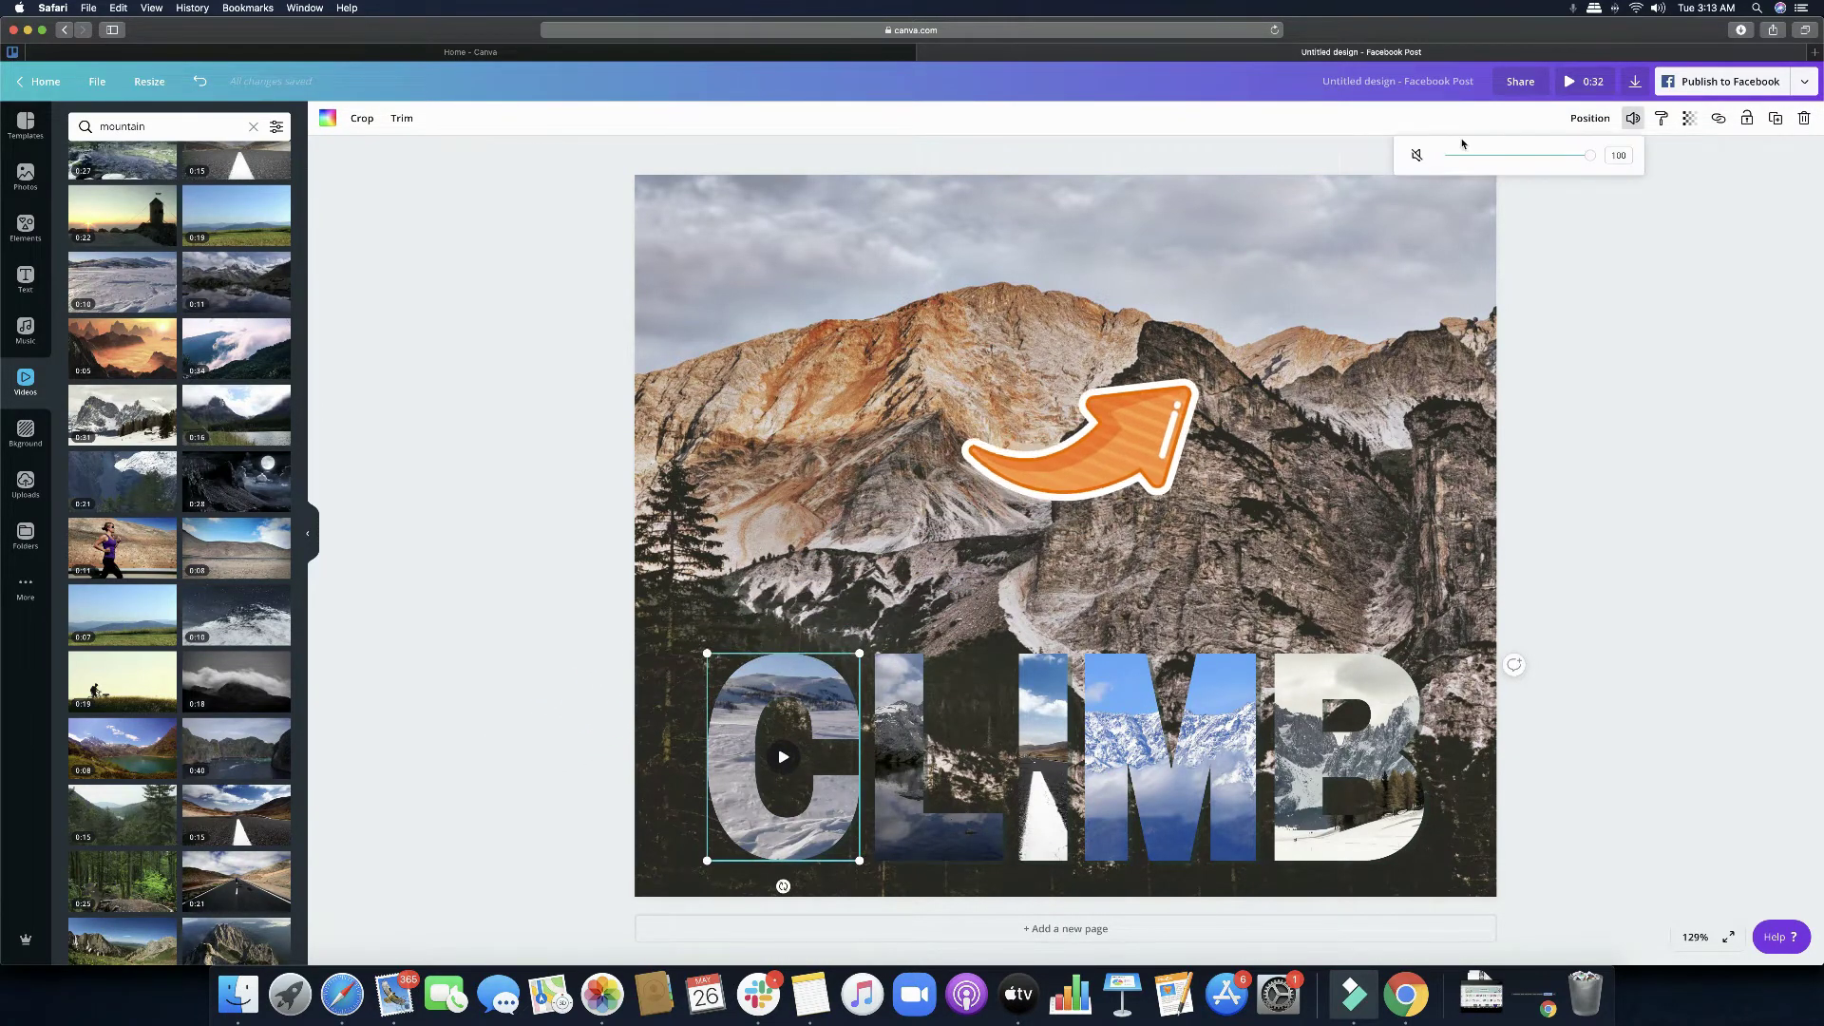
pyautogui.click(1416, 156)
pyautogui.click(949, 727)
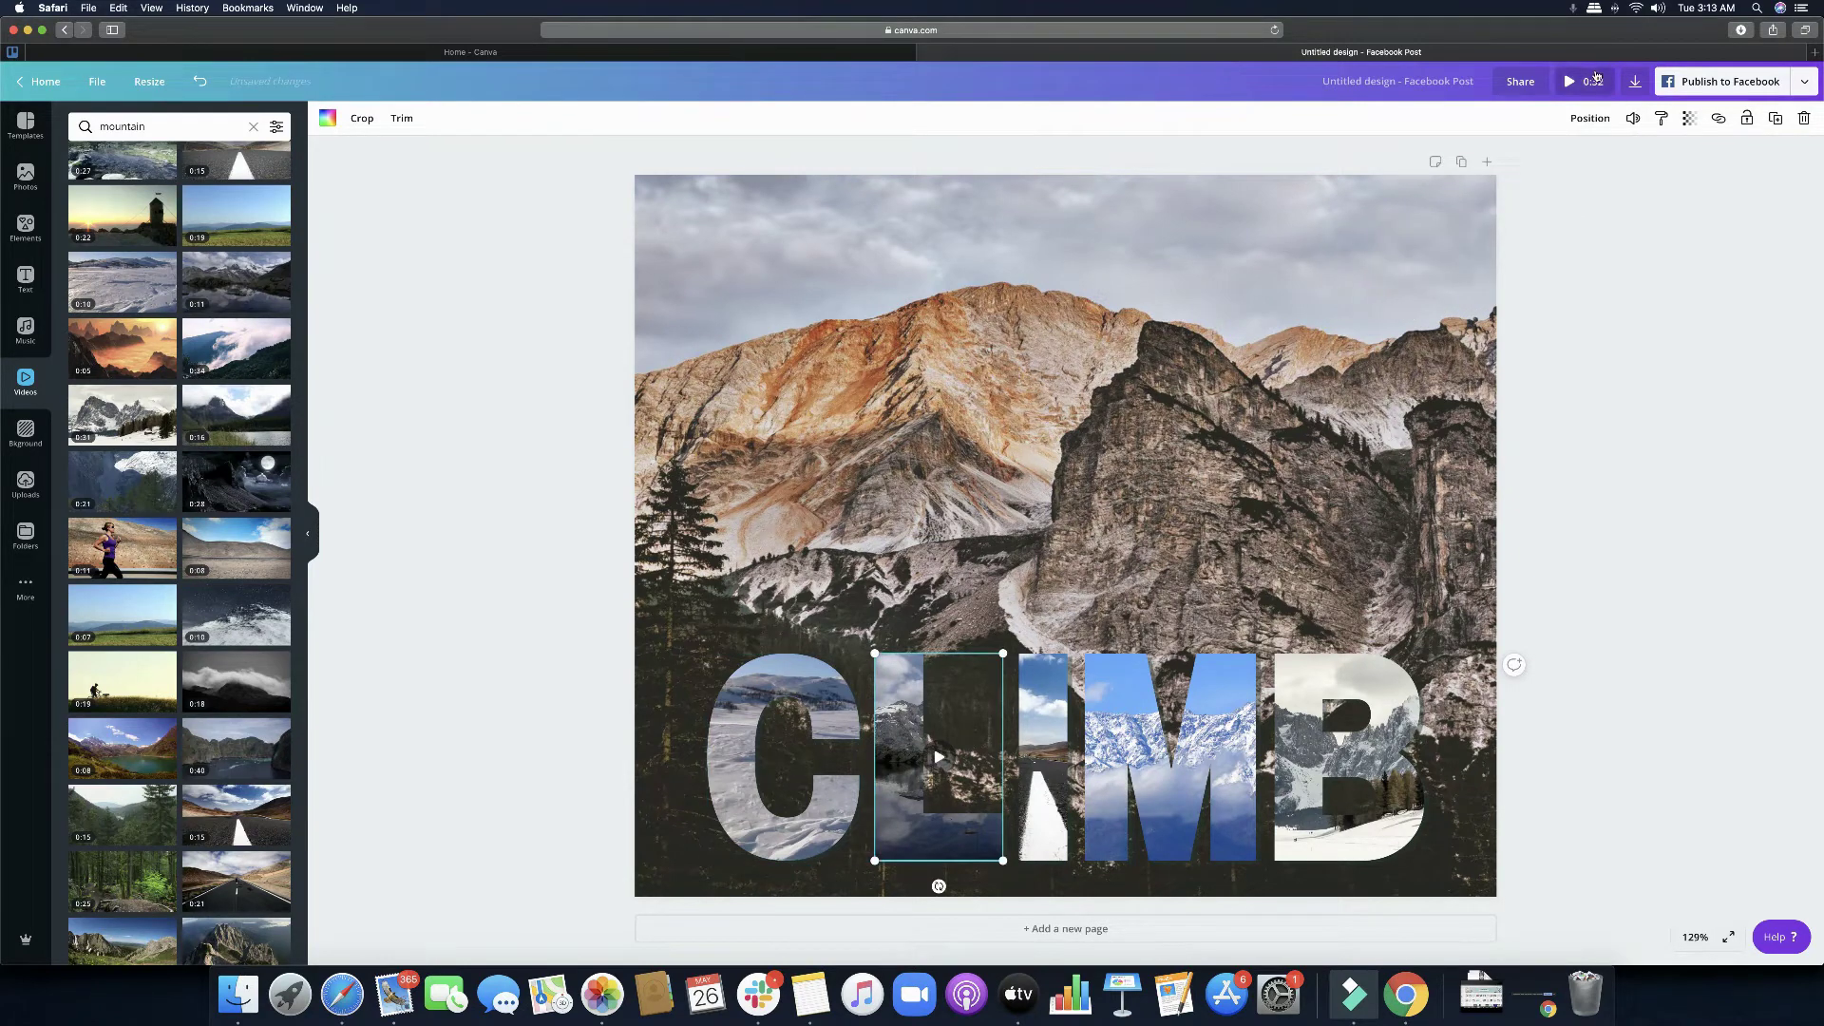
pyautogui.click(1634, 121)
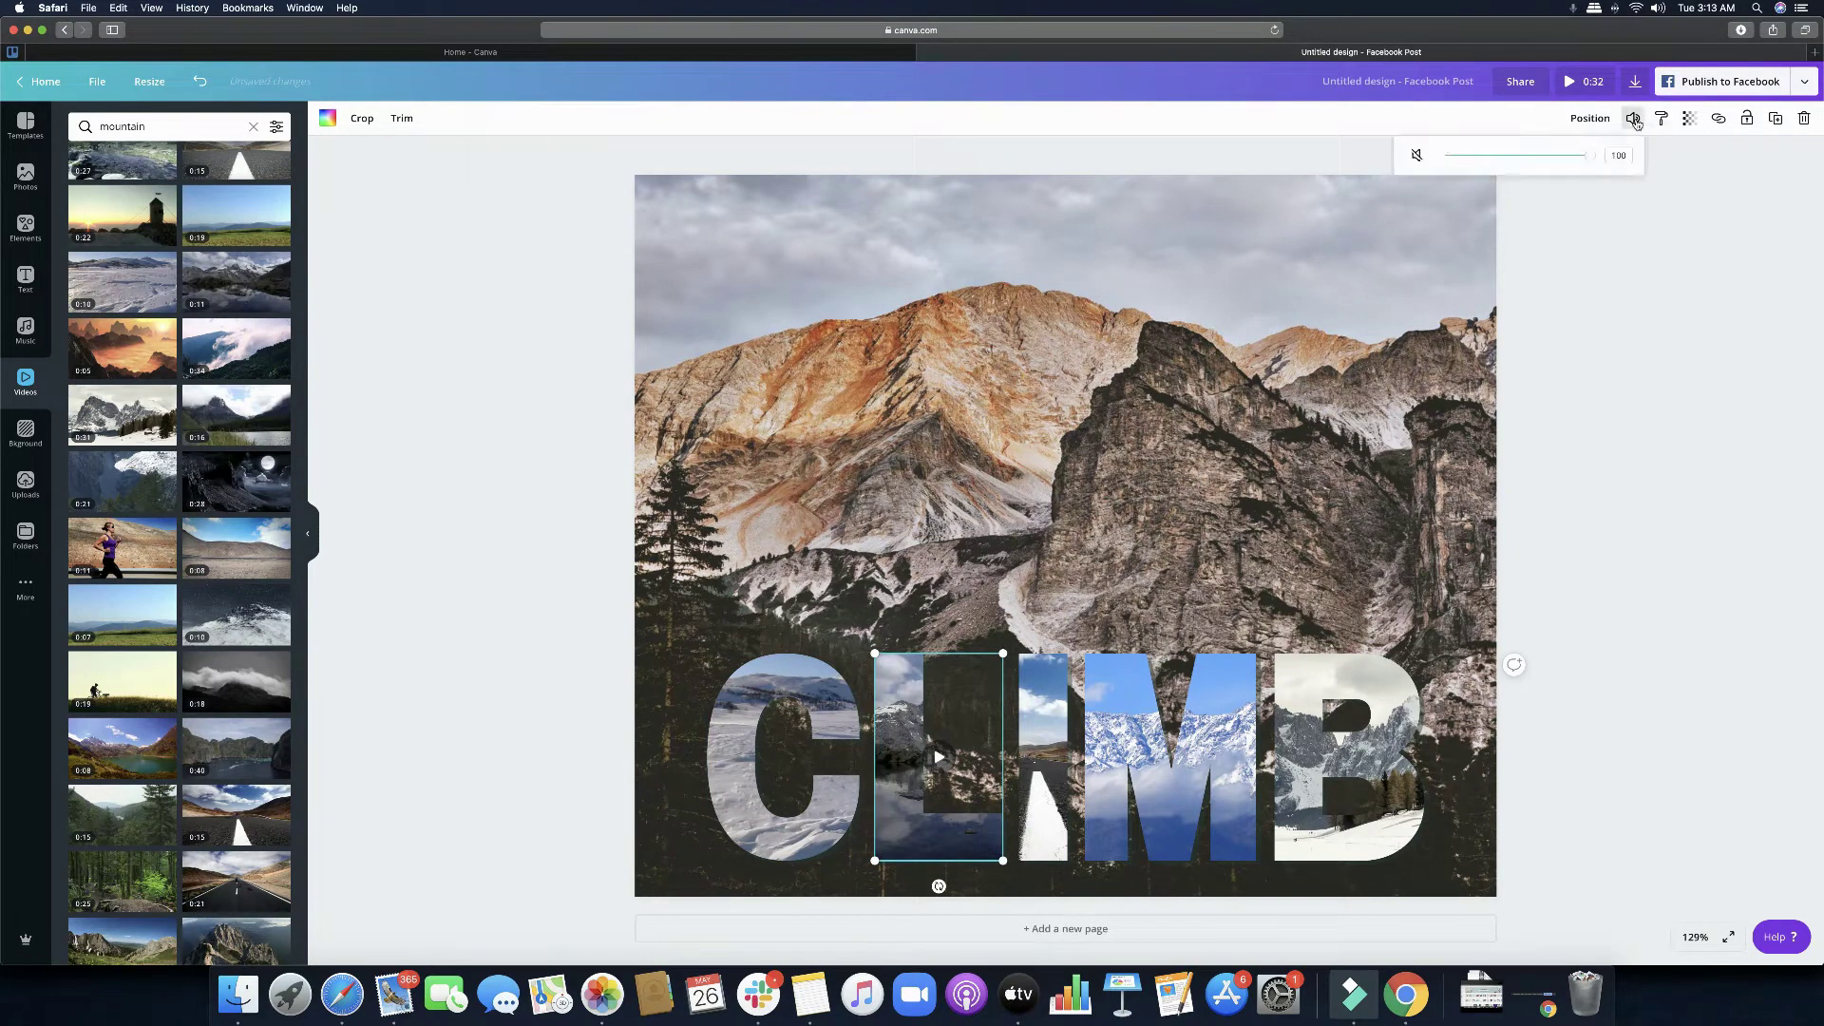
pyautogui.click(1416, 154)
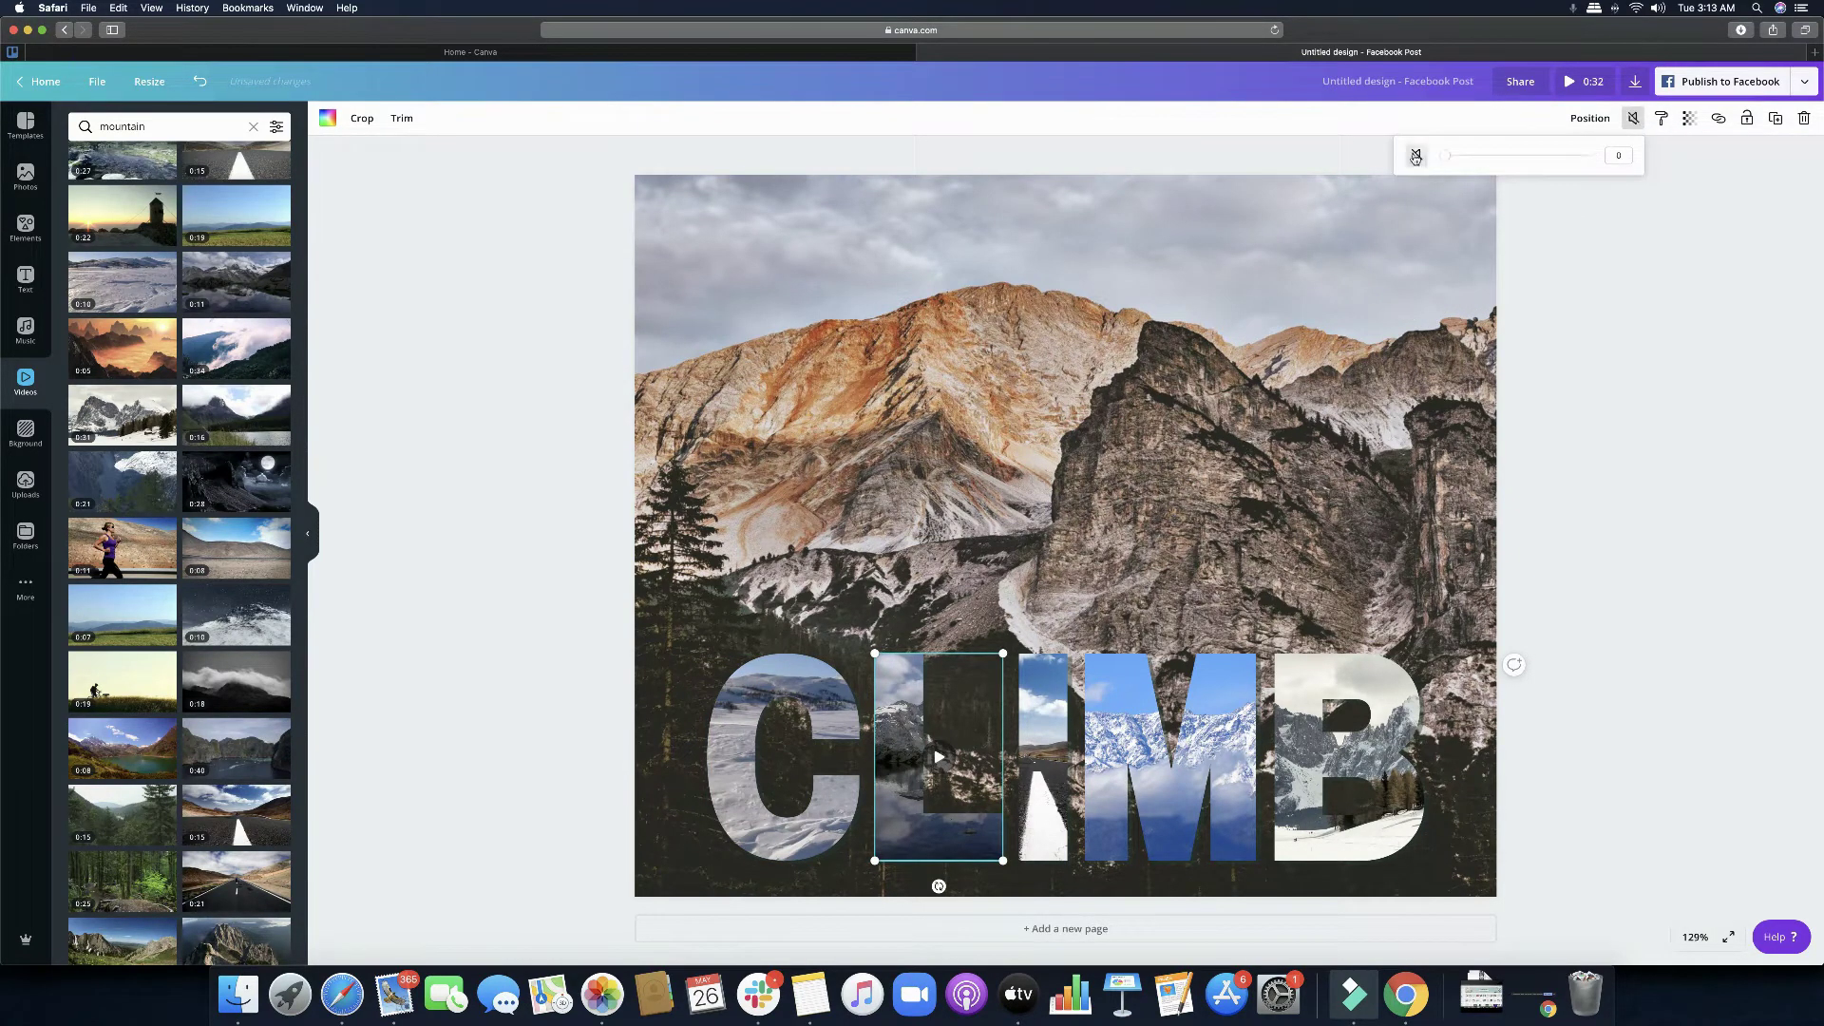
# Step: Mute the videos inside the letters I, M and B, and clear the selection
pyautogui.click(1042, 755)
pyautogui.click(1631, 119)
pyautogui.click(1416, 155)
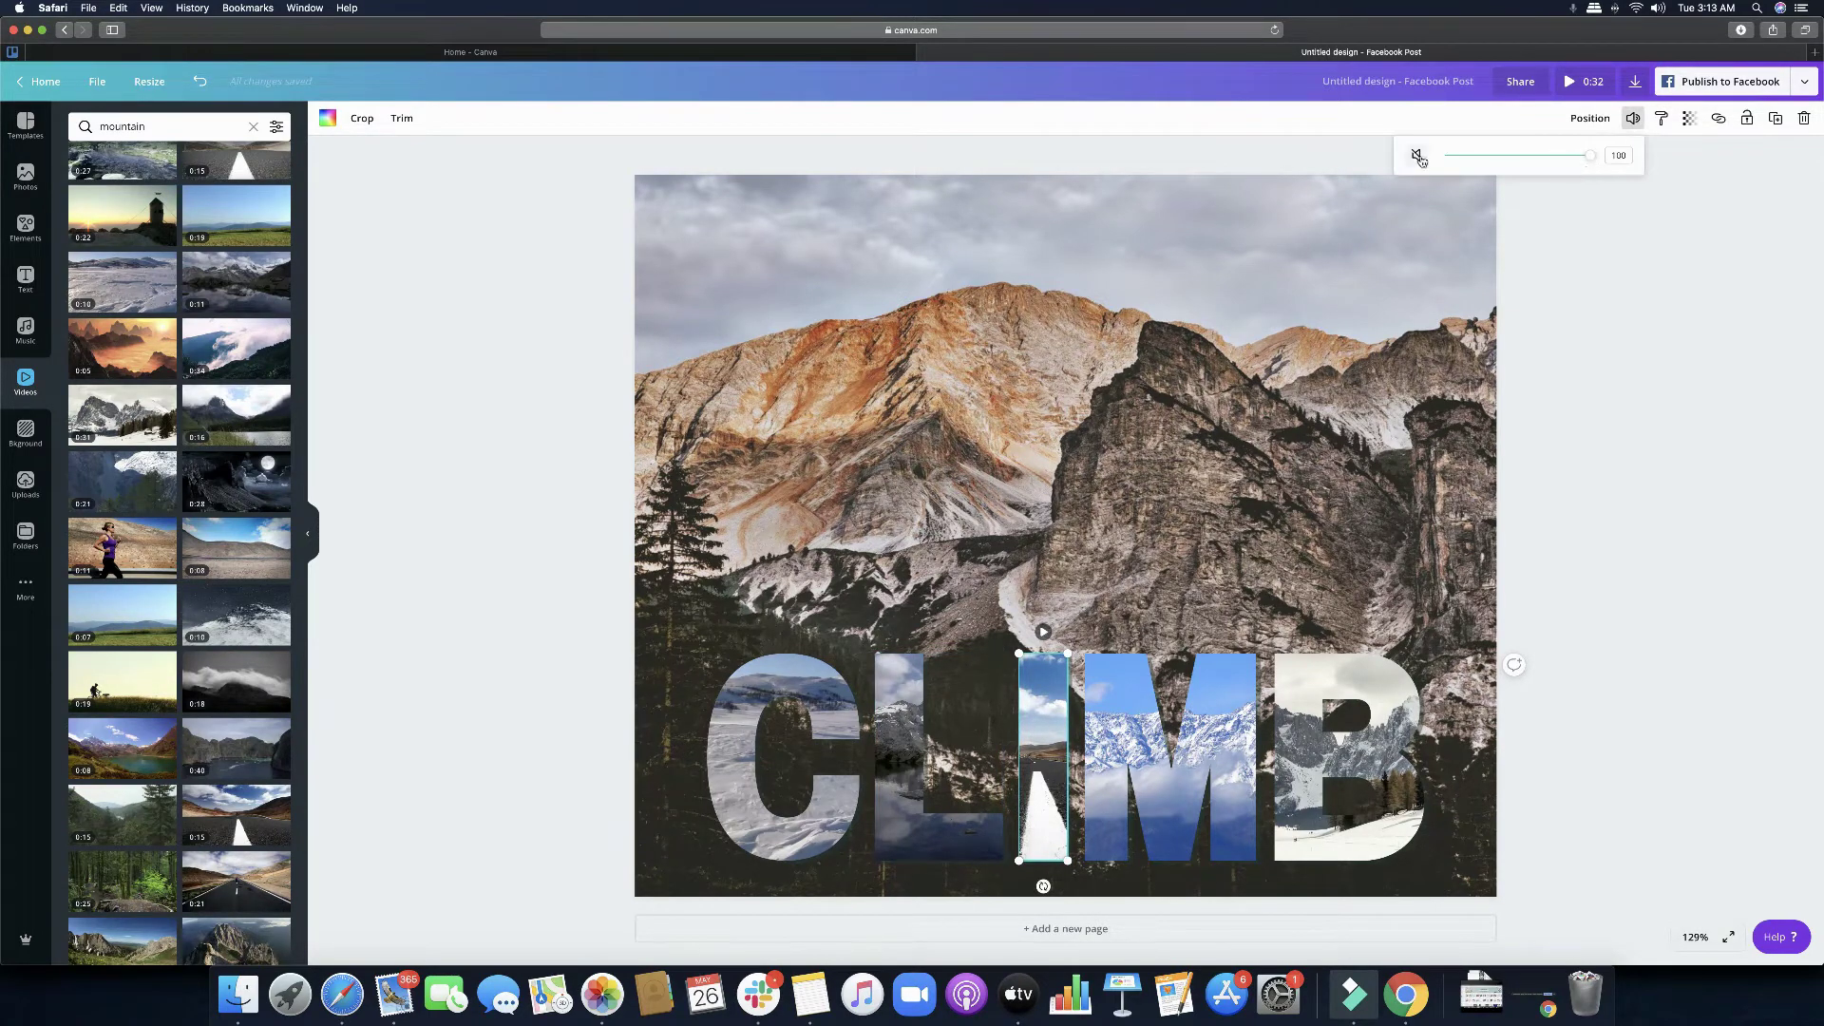
pyautogui.click(1212, 708)
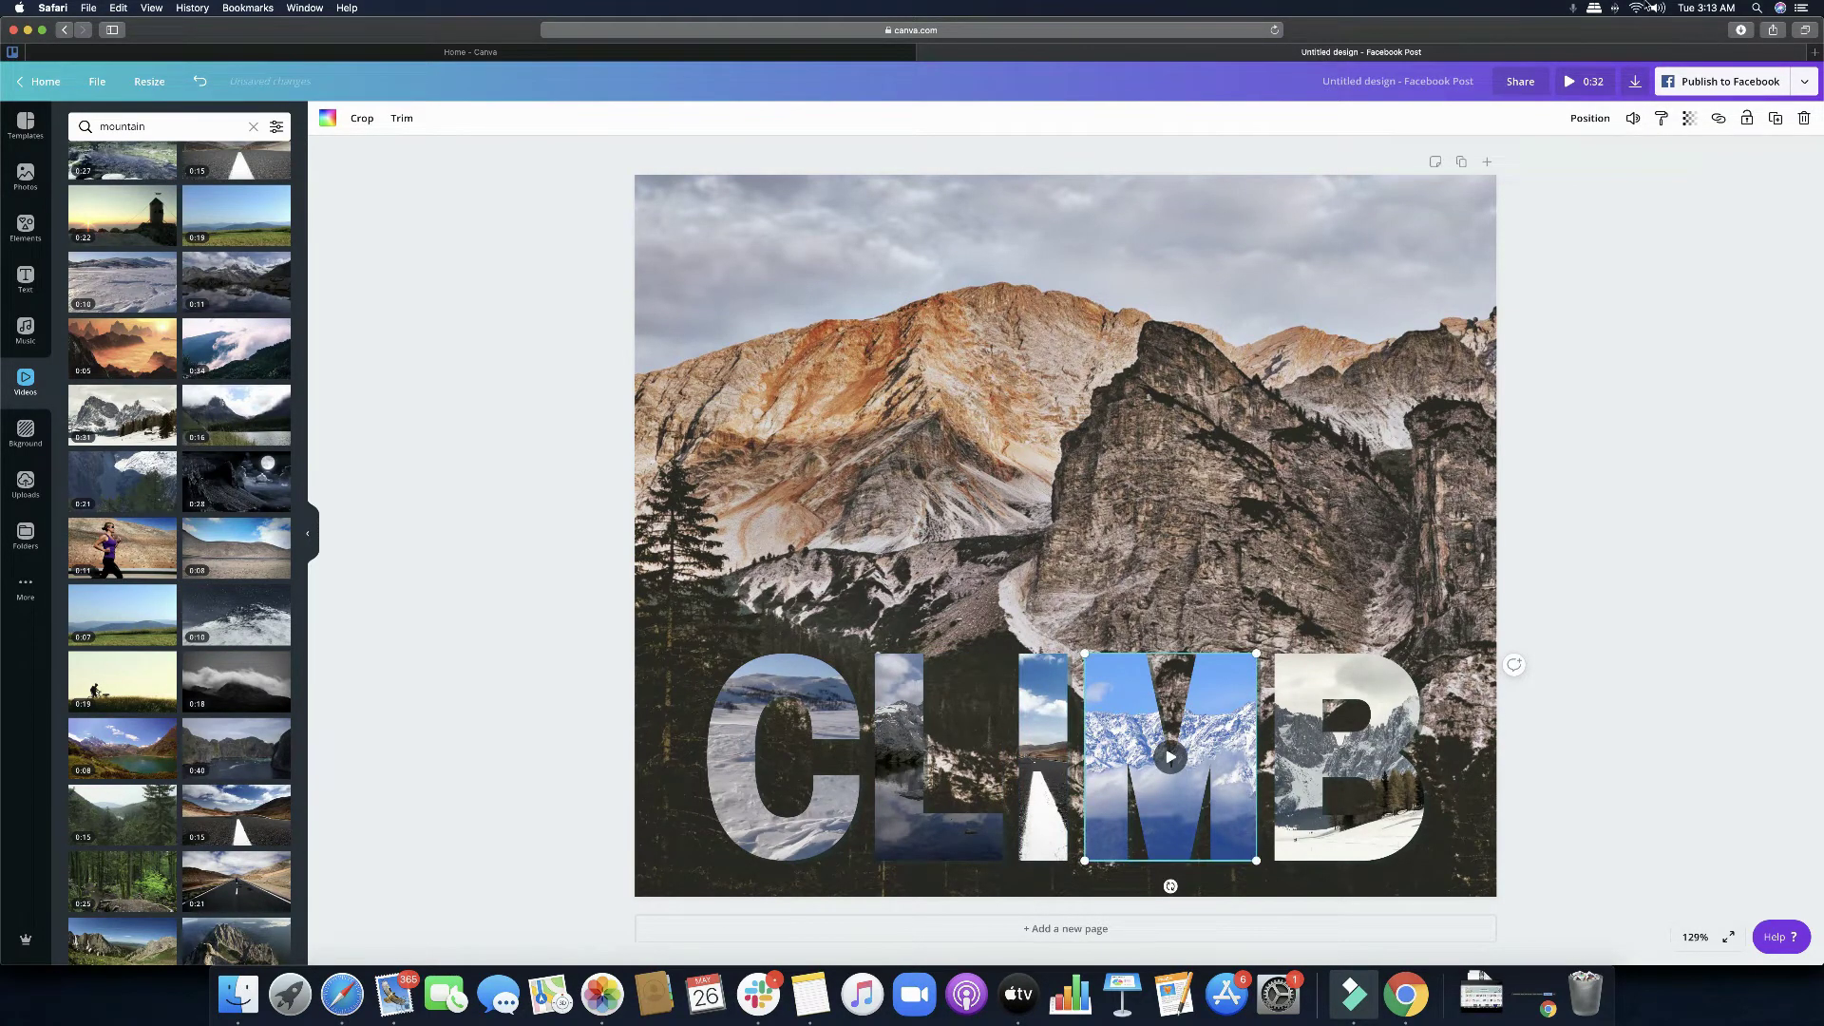
pyautogui.click(1415, 155)
pyautogui.click(1348, 751)
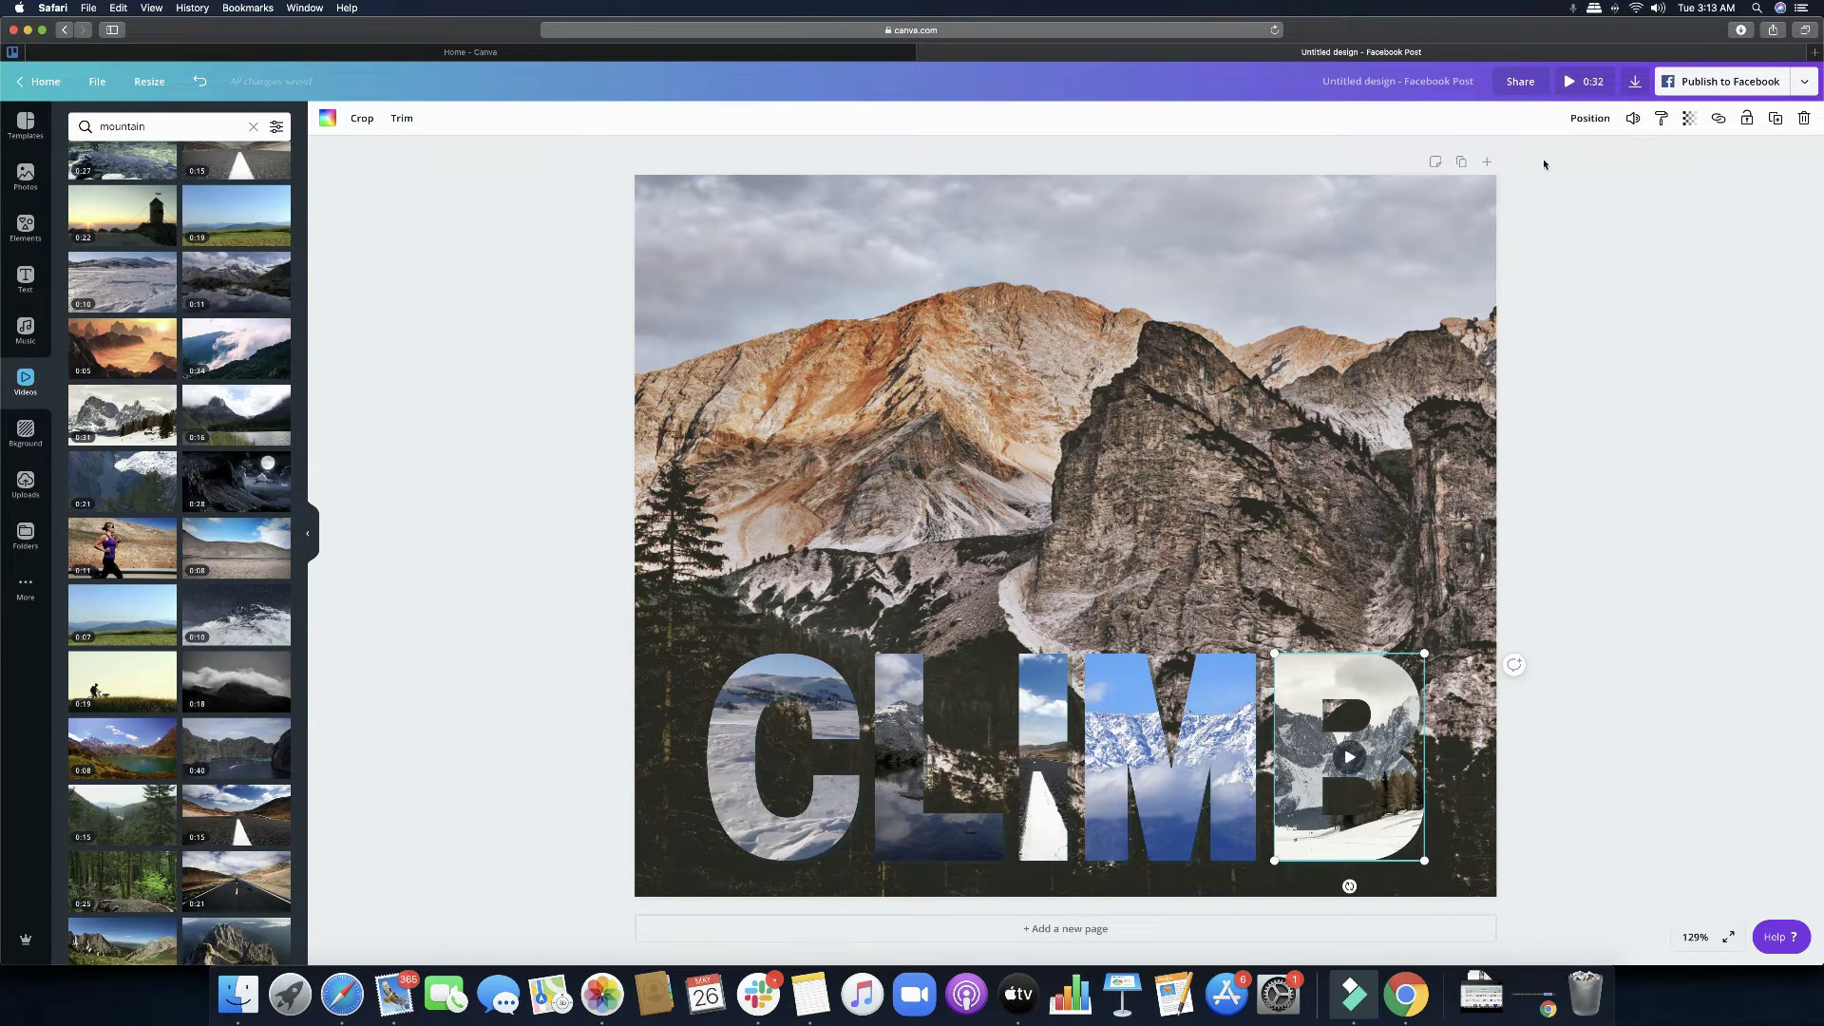
pyautogui.click(1631, 118)
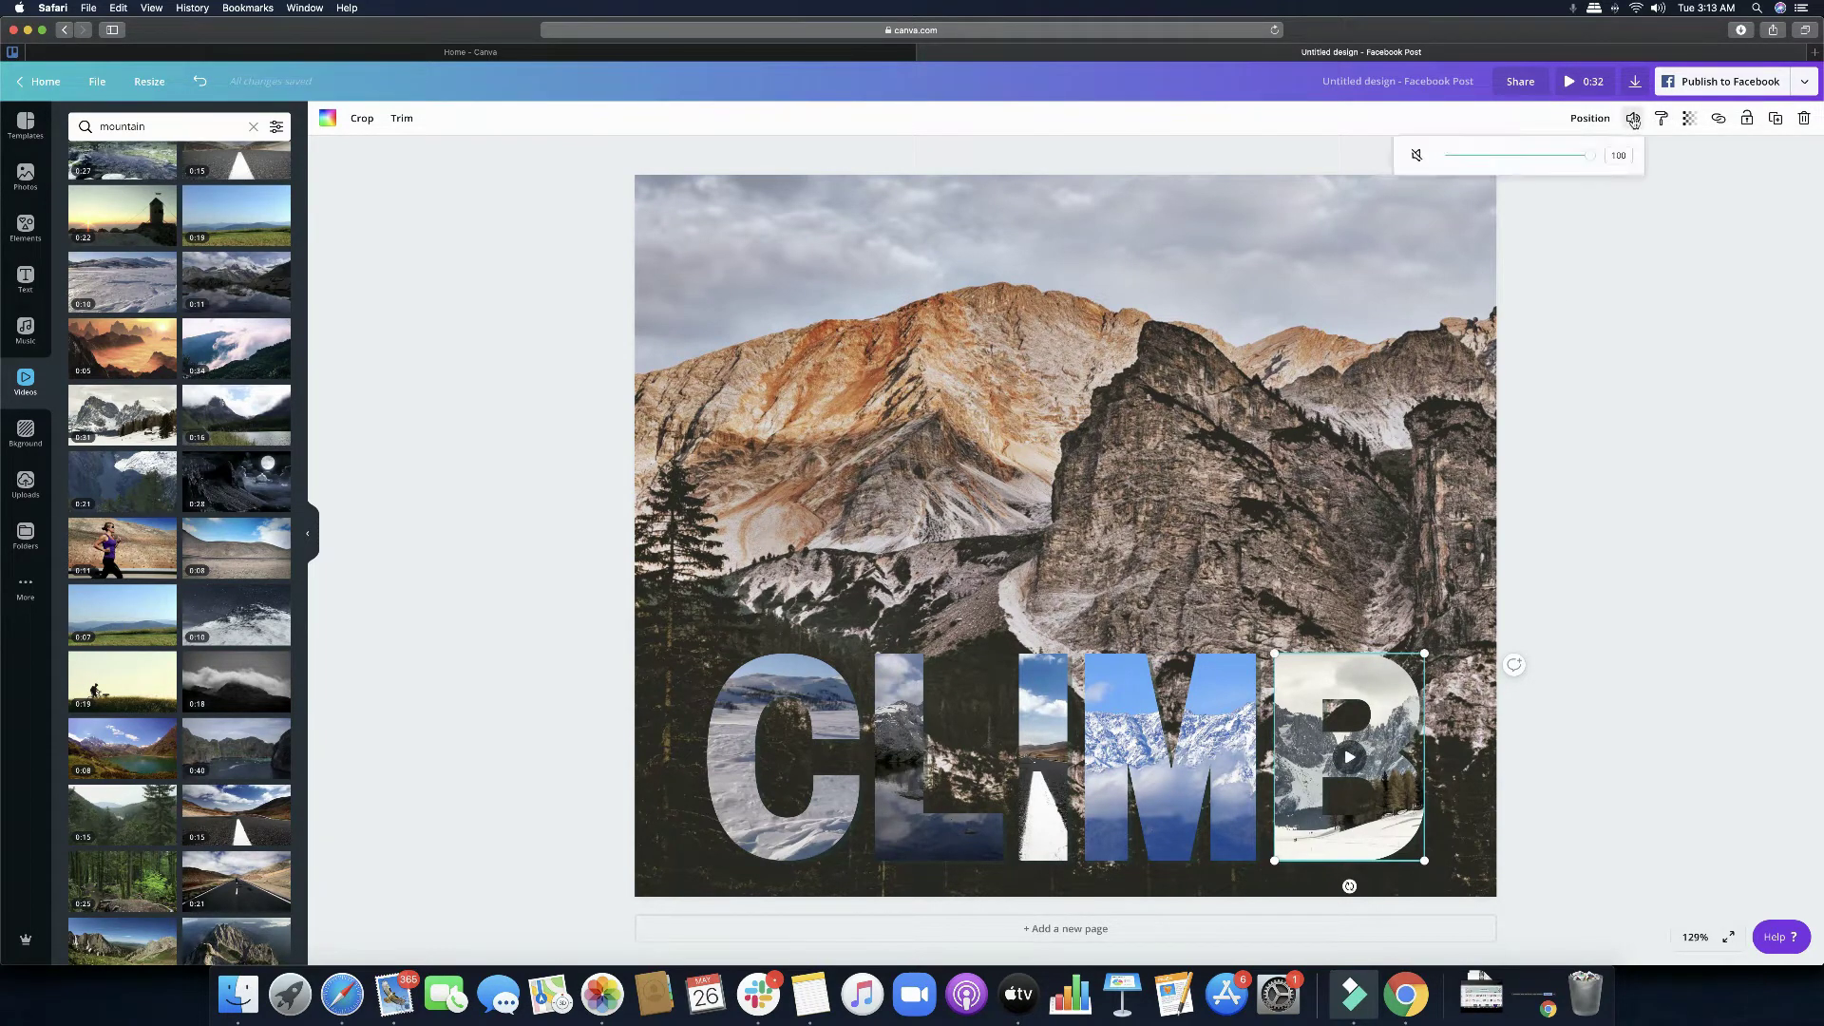
pyautogui.click(1415, 155)
pyautogui.click(1544, 707)
# Step: Play the design preview with the muted letter videos and return to the editor
pyautogui.click(1577, 81)
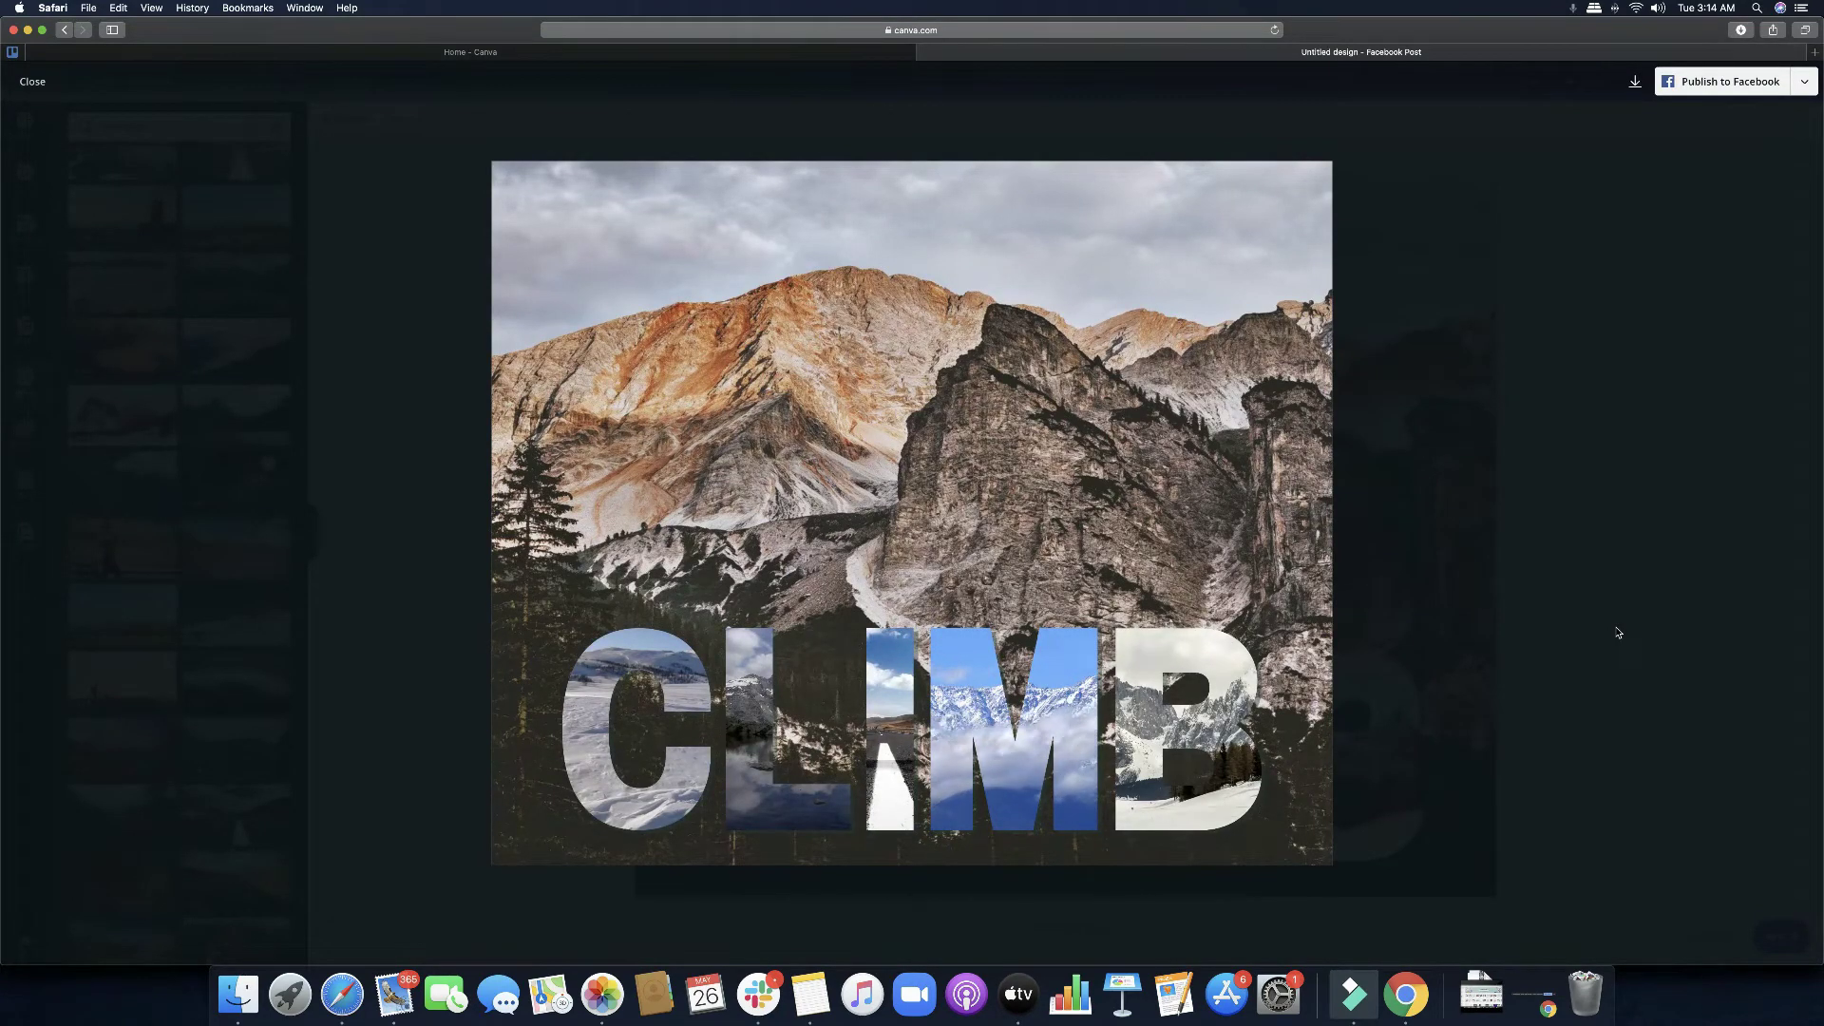
pyautogui.moveTo(1106, 734)
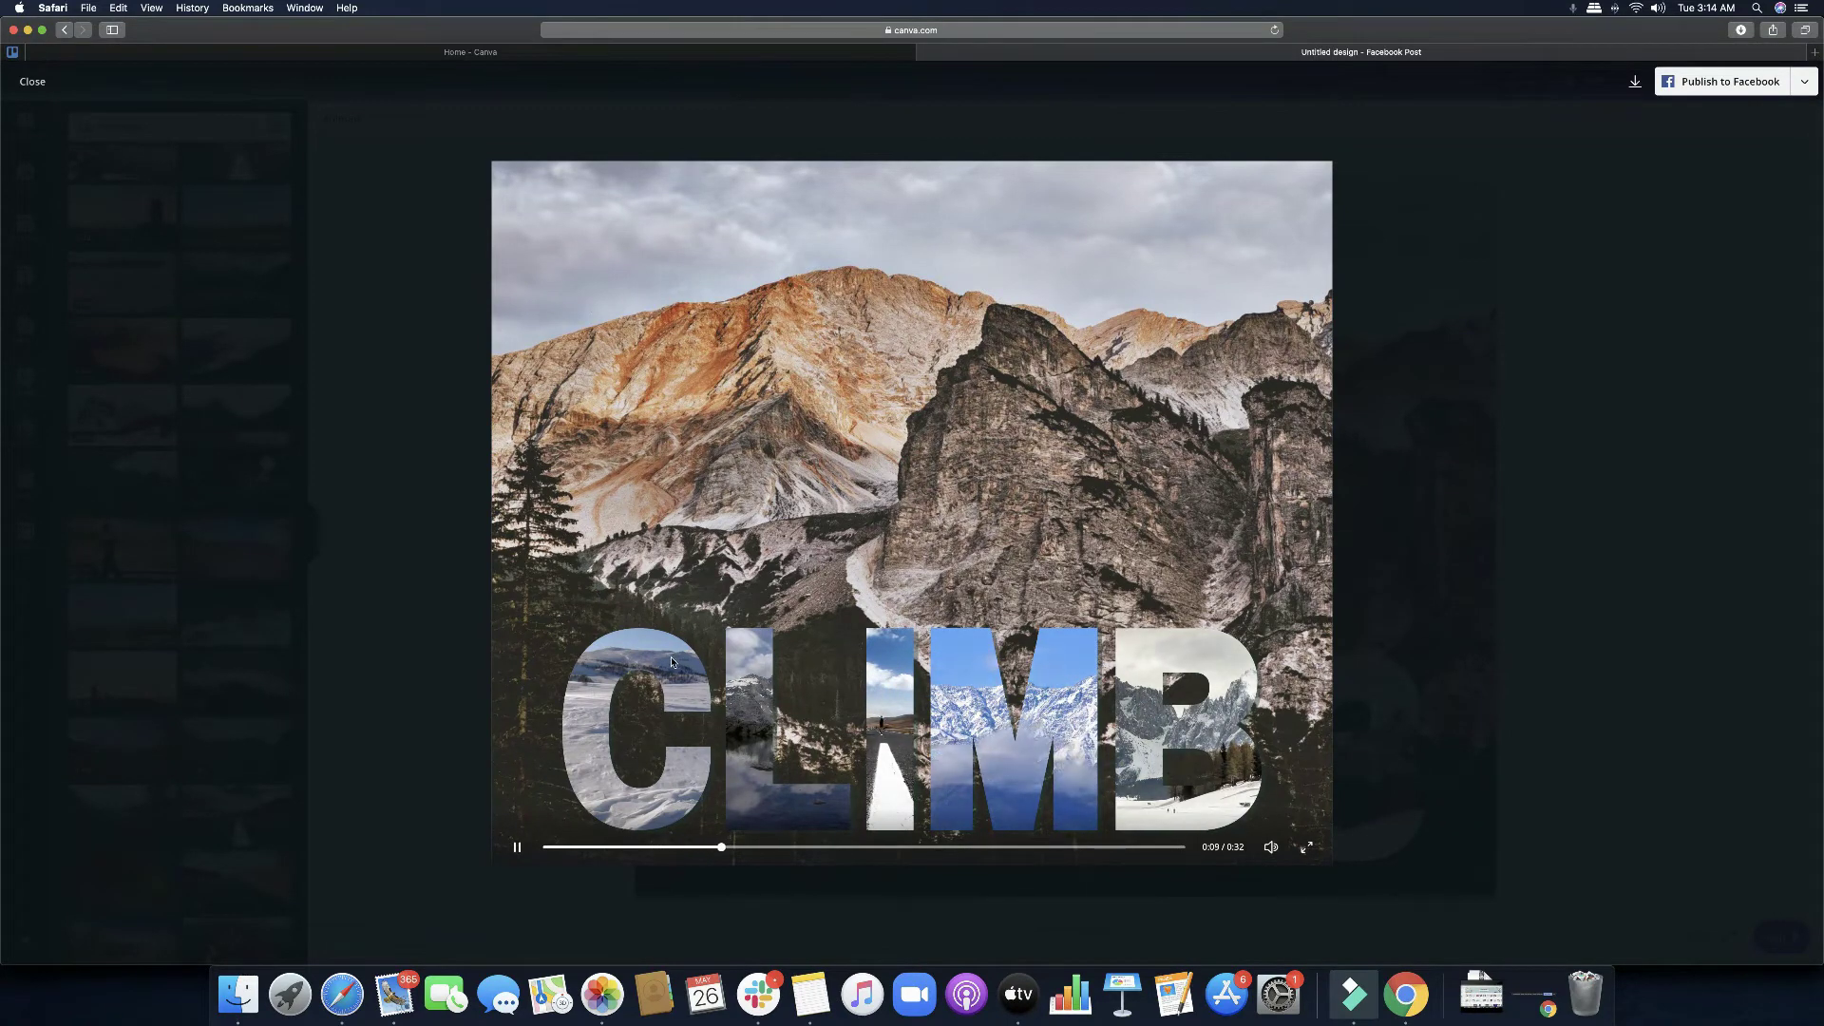
pyautogui.press('Escape')
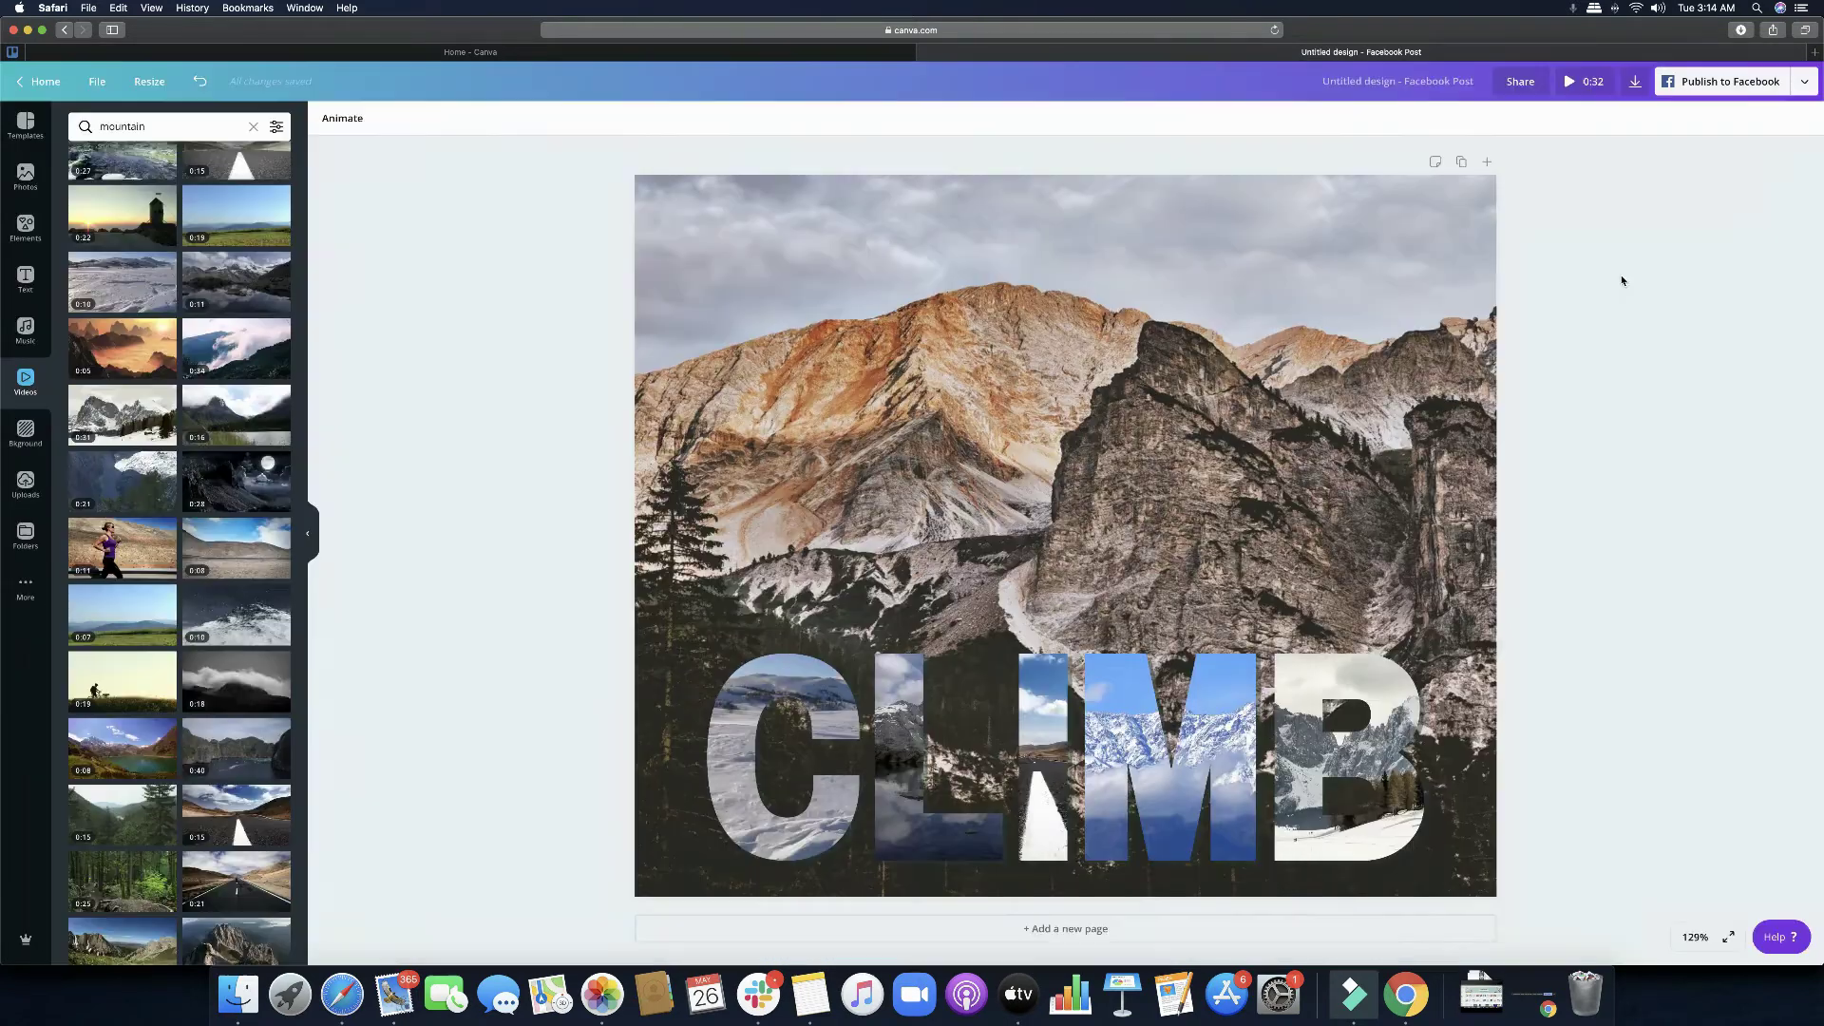
# Step: Replace the video in the letter C with the 0:11 clip of snowy rocks under a blue sky
pyautogui.scroll(2, 149, 377)
pyautogui.scroll(3, 149, 377)
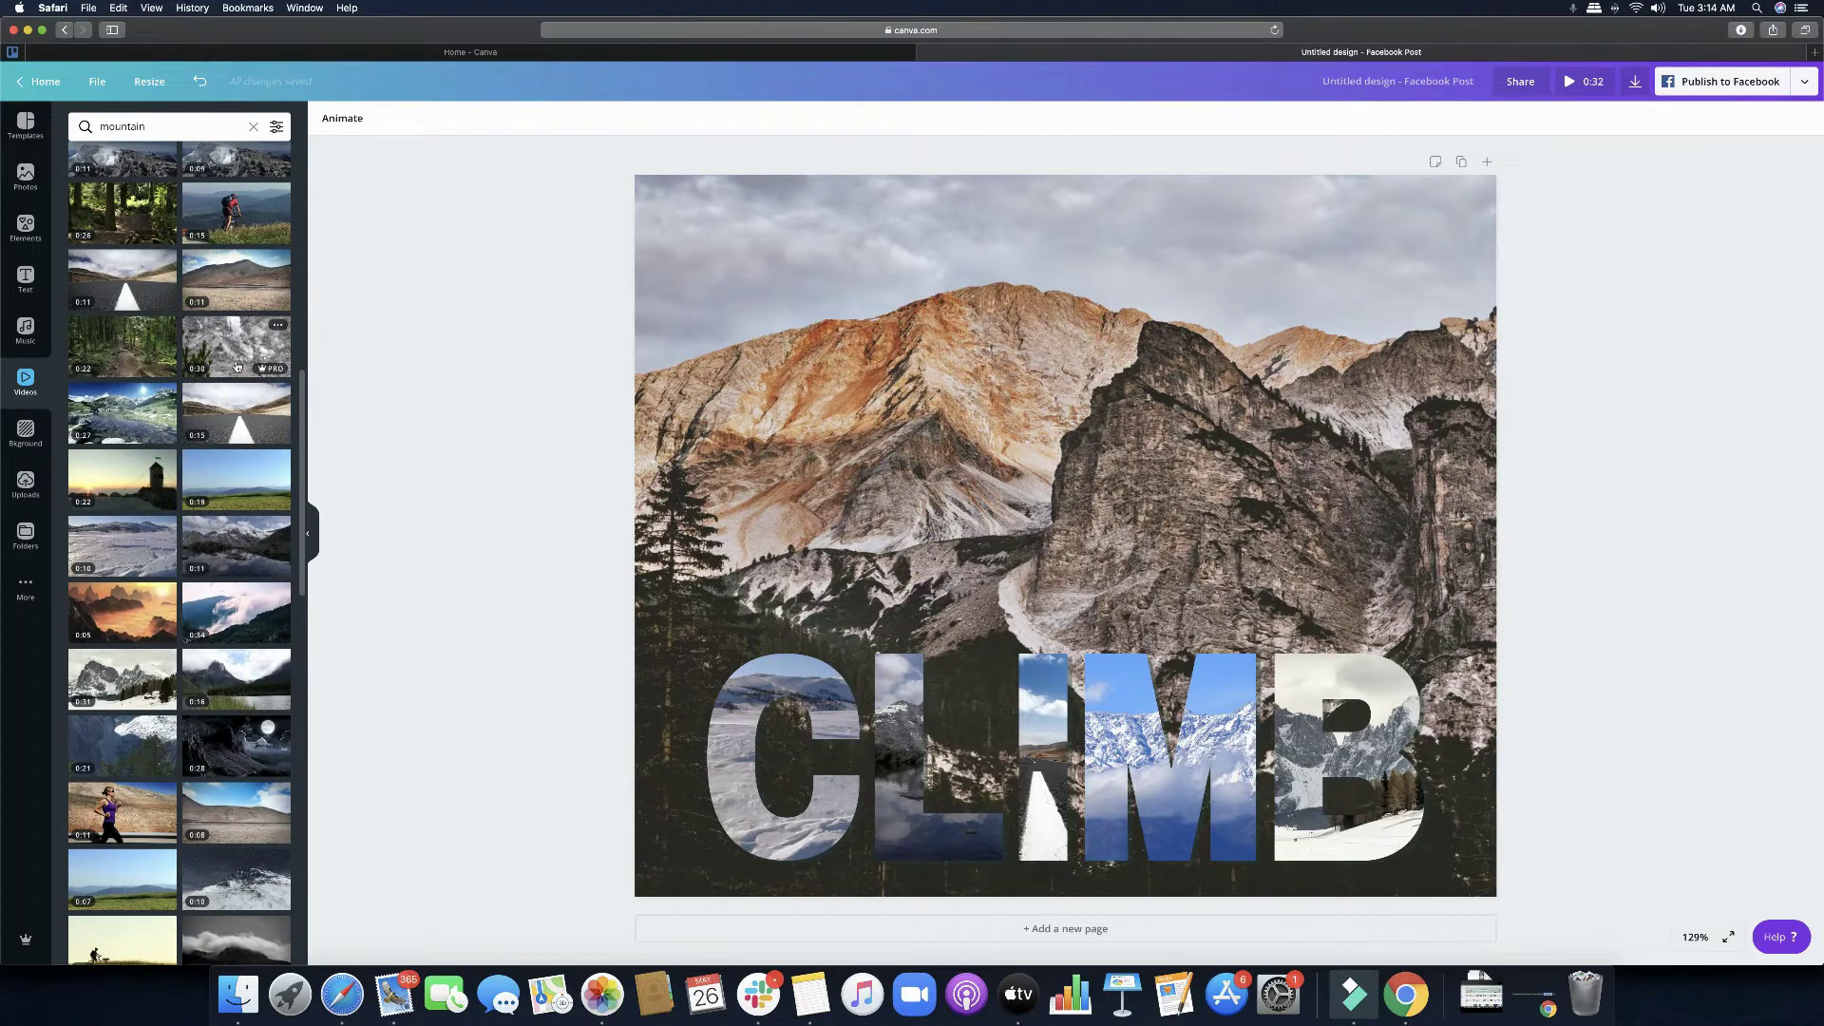
pyautogui.scroll(3, 238, 367)
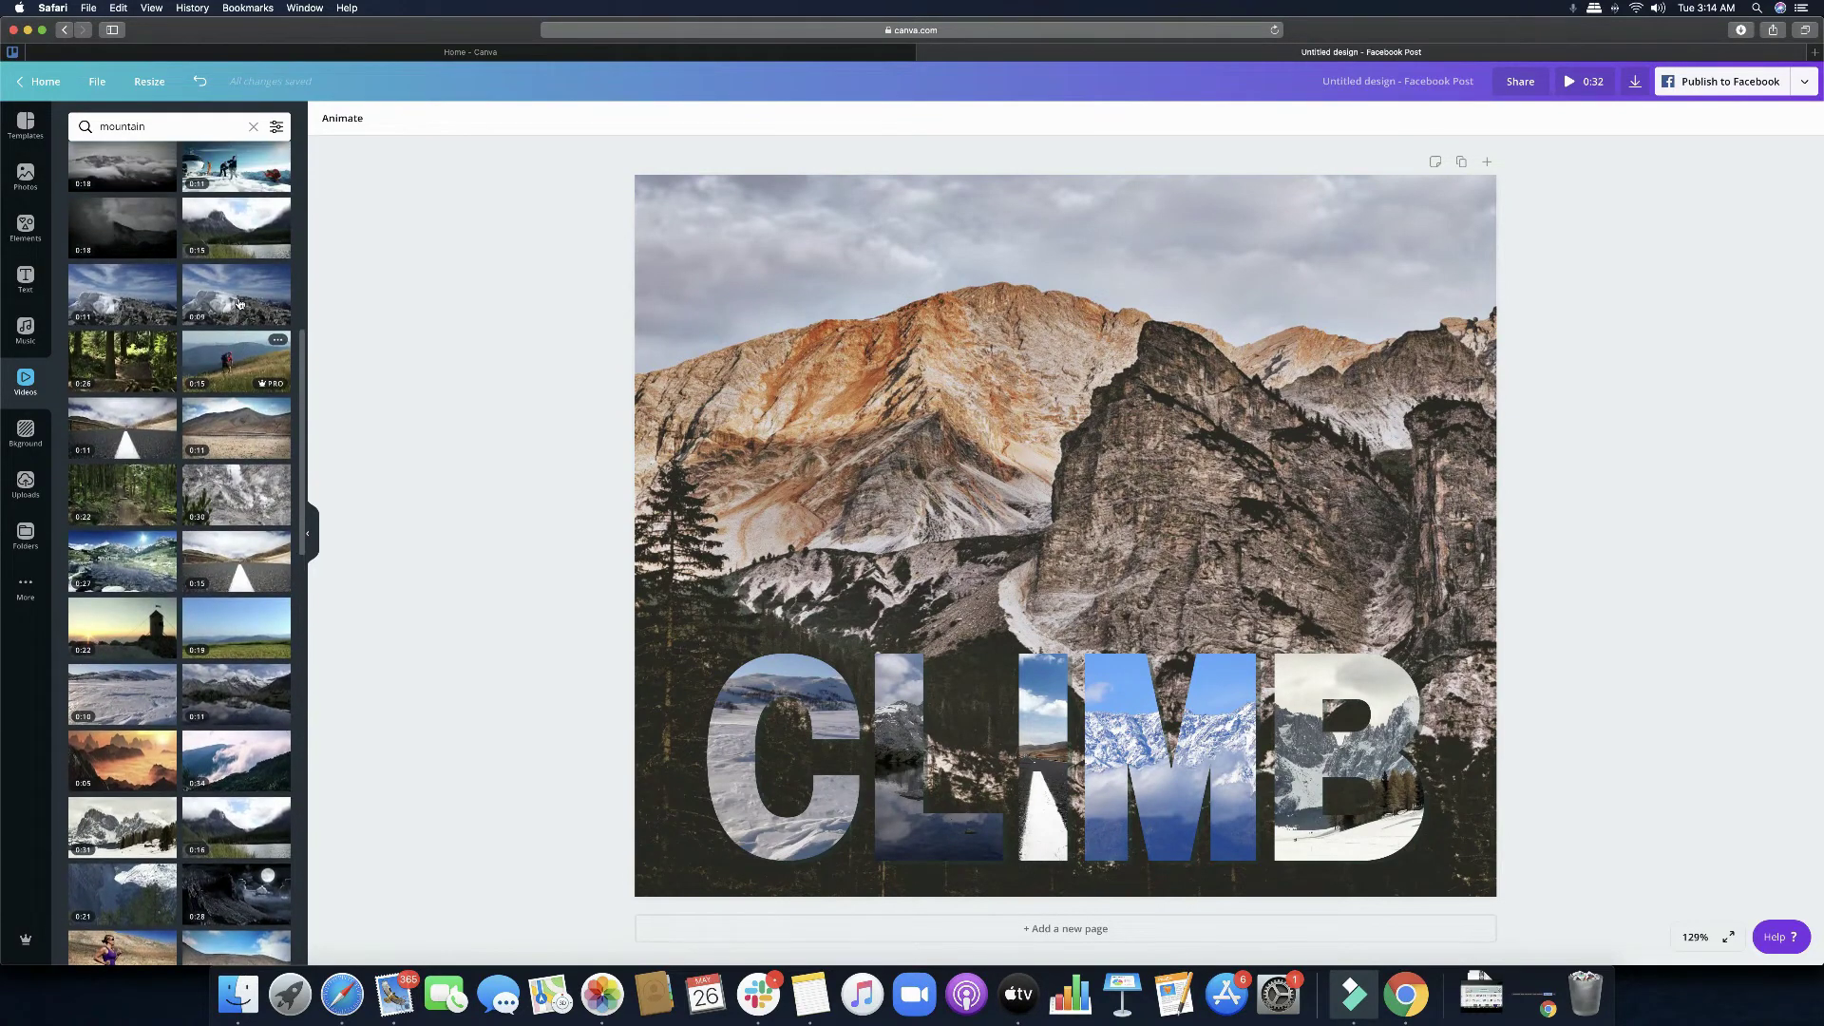
pyautogui.moveTo(120, 295); pyautogui.dragTo(863, 687)
pyautogui.doubleClick(805, 689)
pyautogui.click(545, 589)
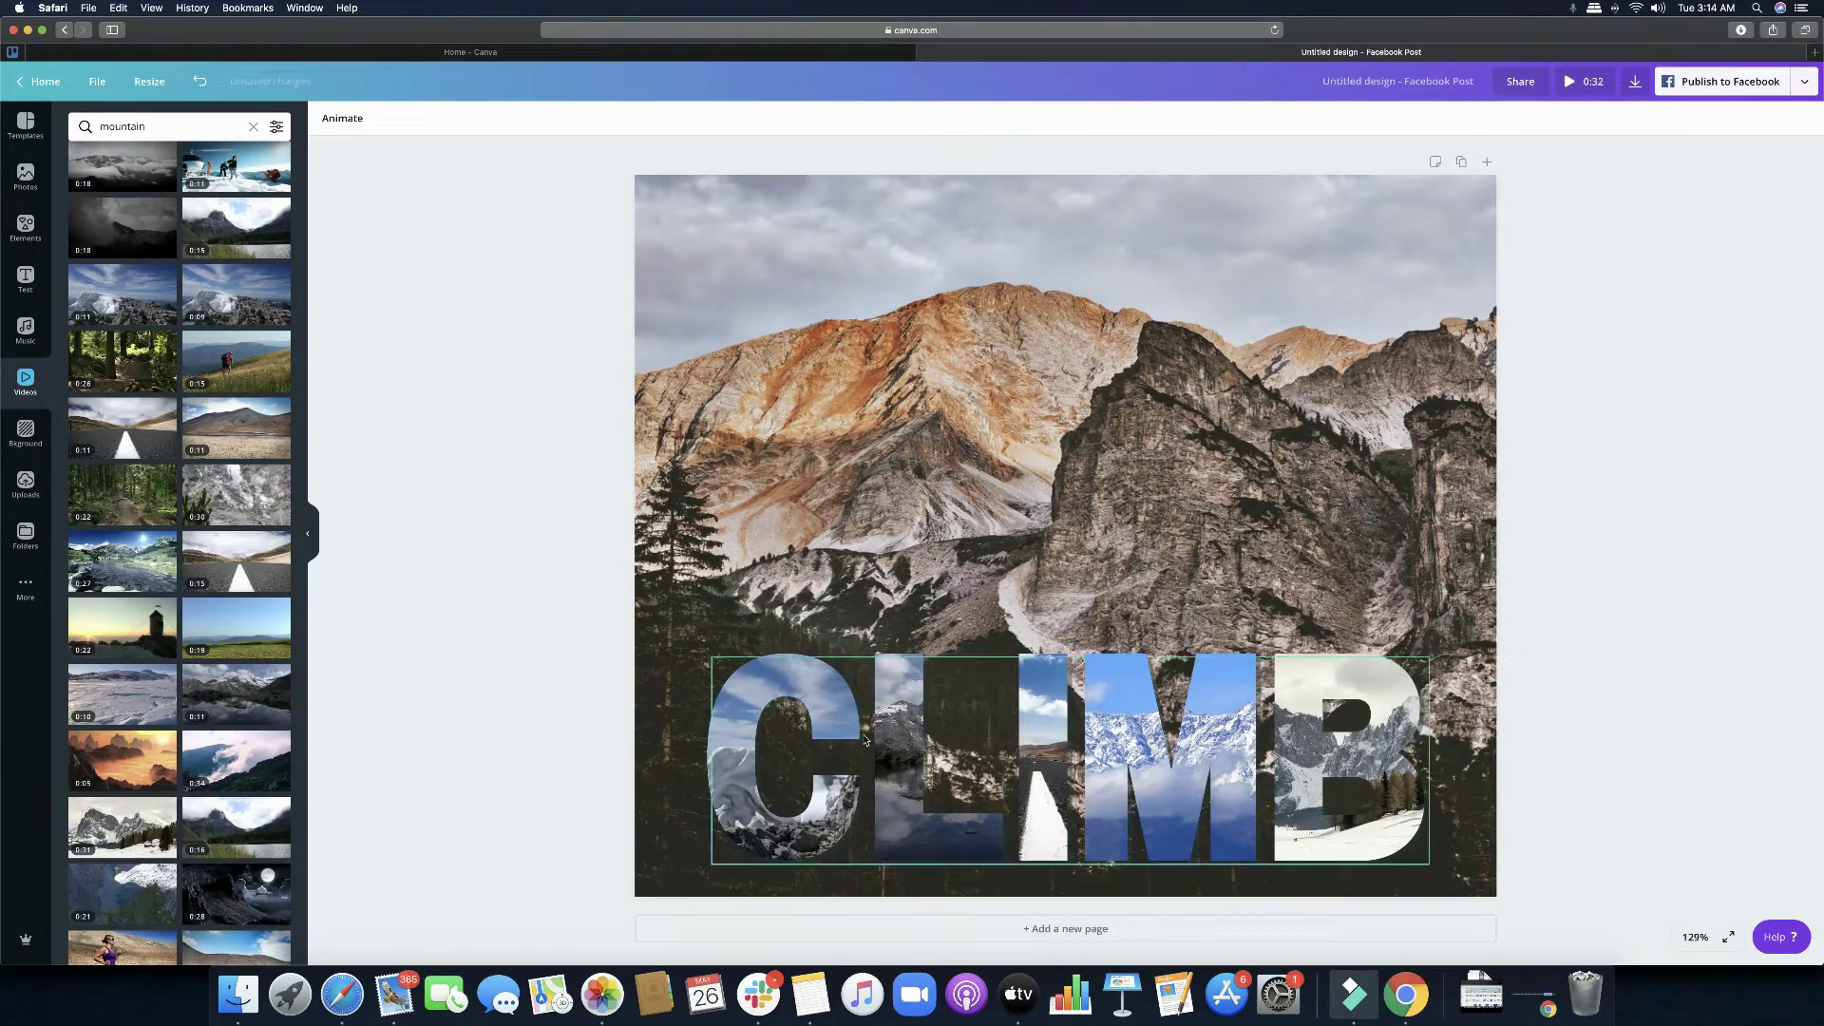
# Step: Check the volume setting of the new video in the letter C
pyautogui.click(813, 715)
pyautogui.click(1633, 118)
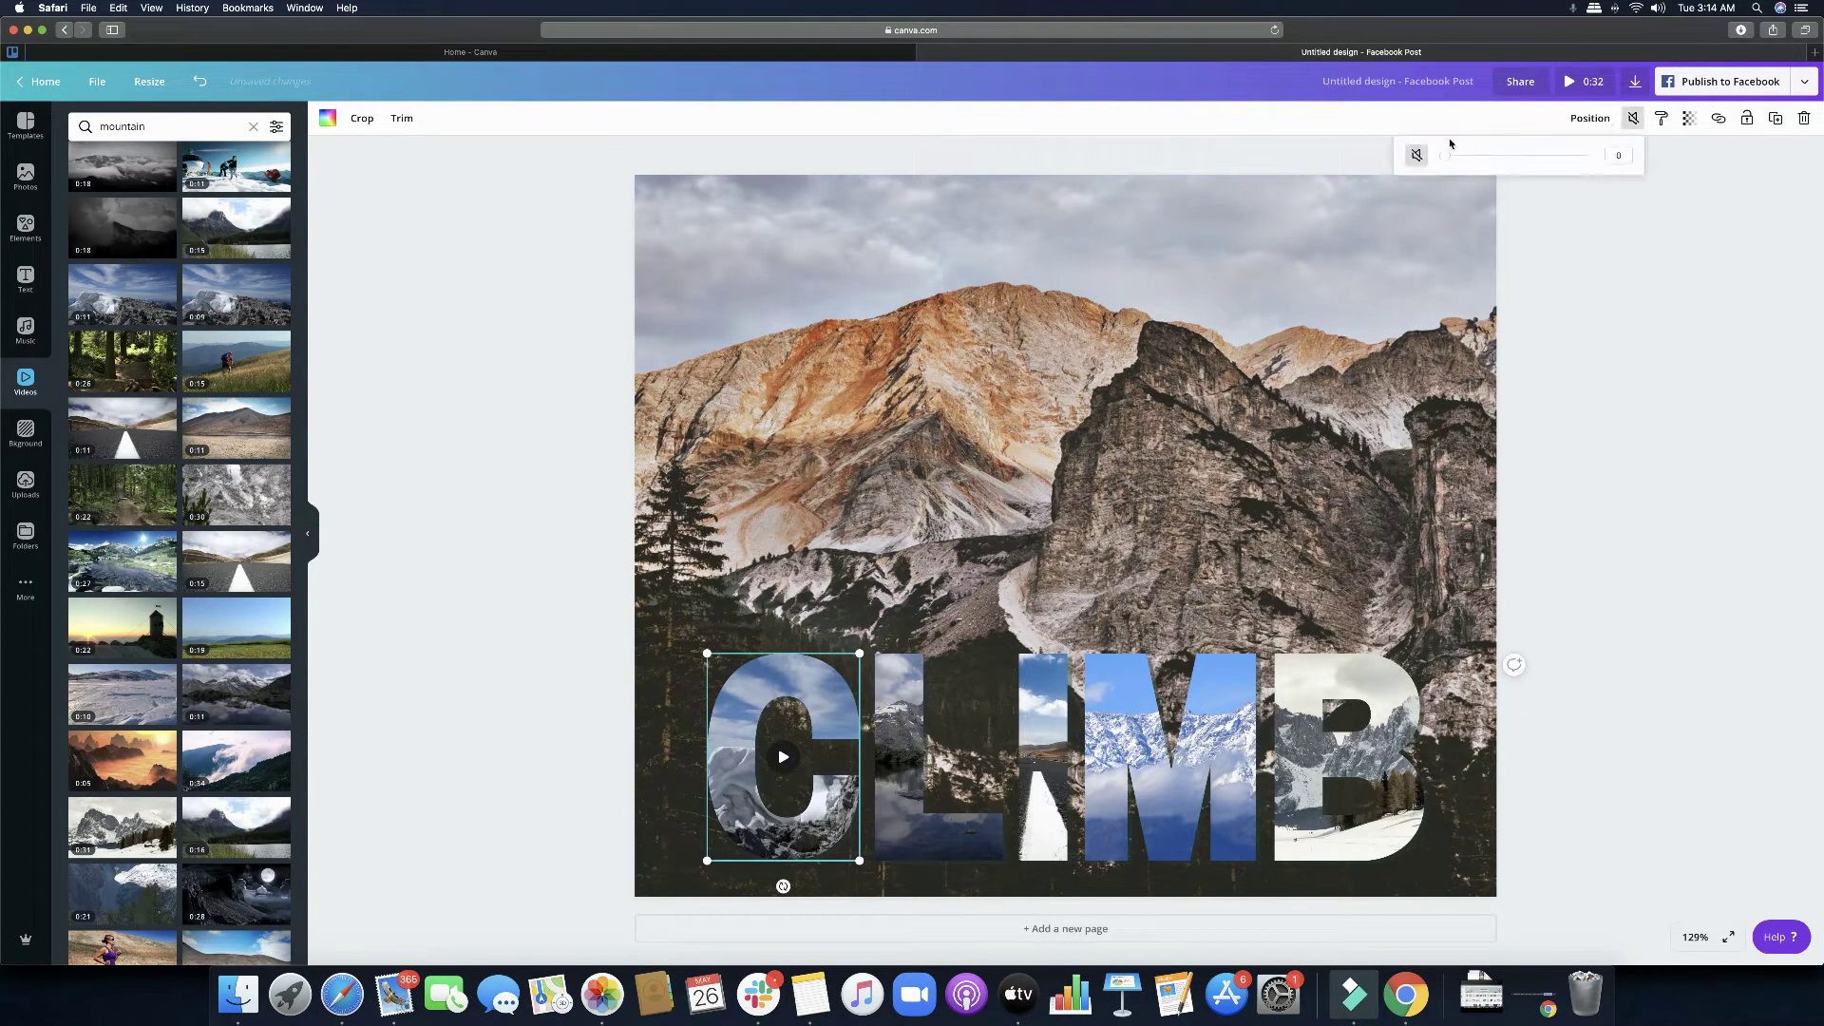
pyautogui.click(1590, 712)
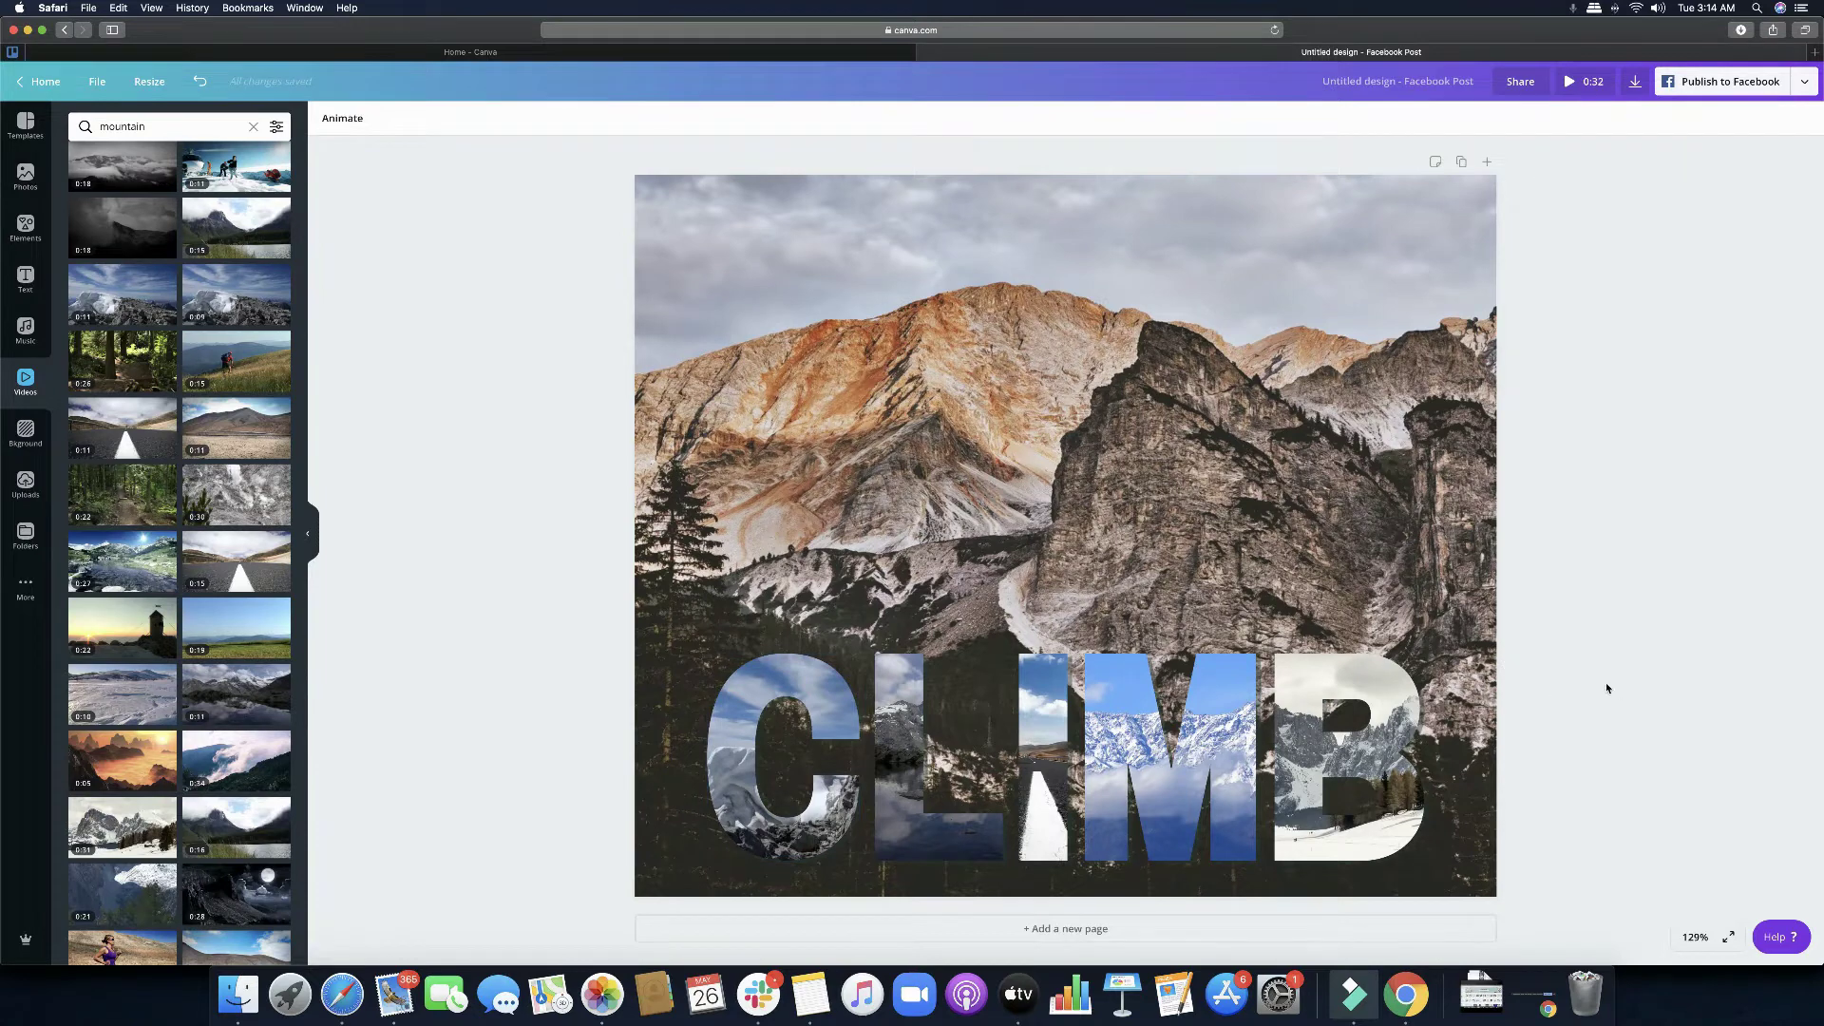
# Step: Move all CLIMB video letters together with their shadow group straight up into the upper half of the page
pyautogui.moveTo(675, 674); pyautogui.dragTo(1302, 861)
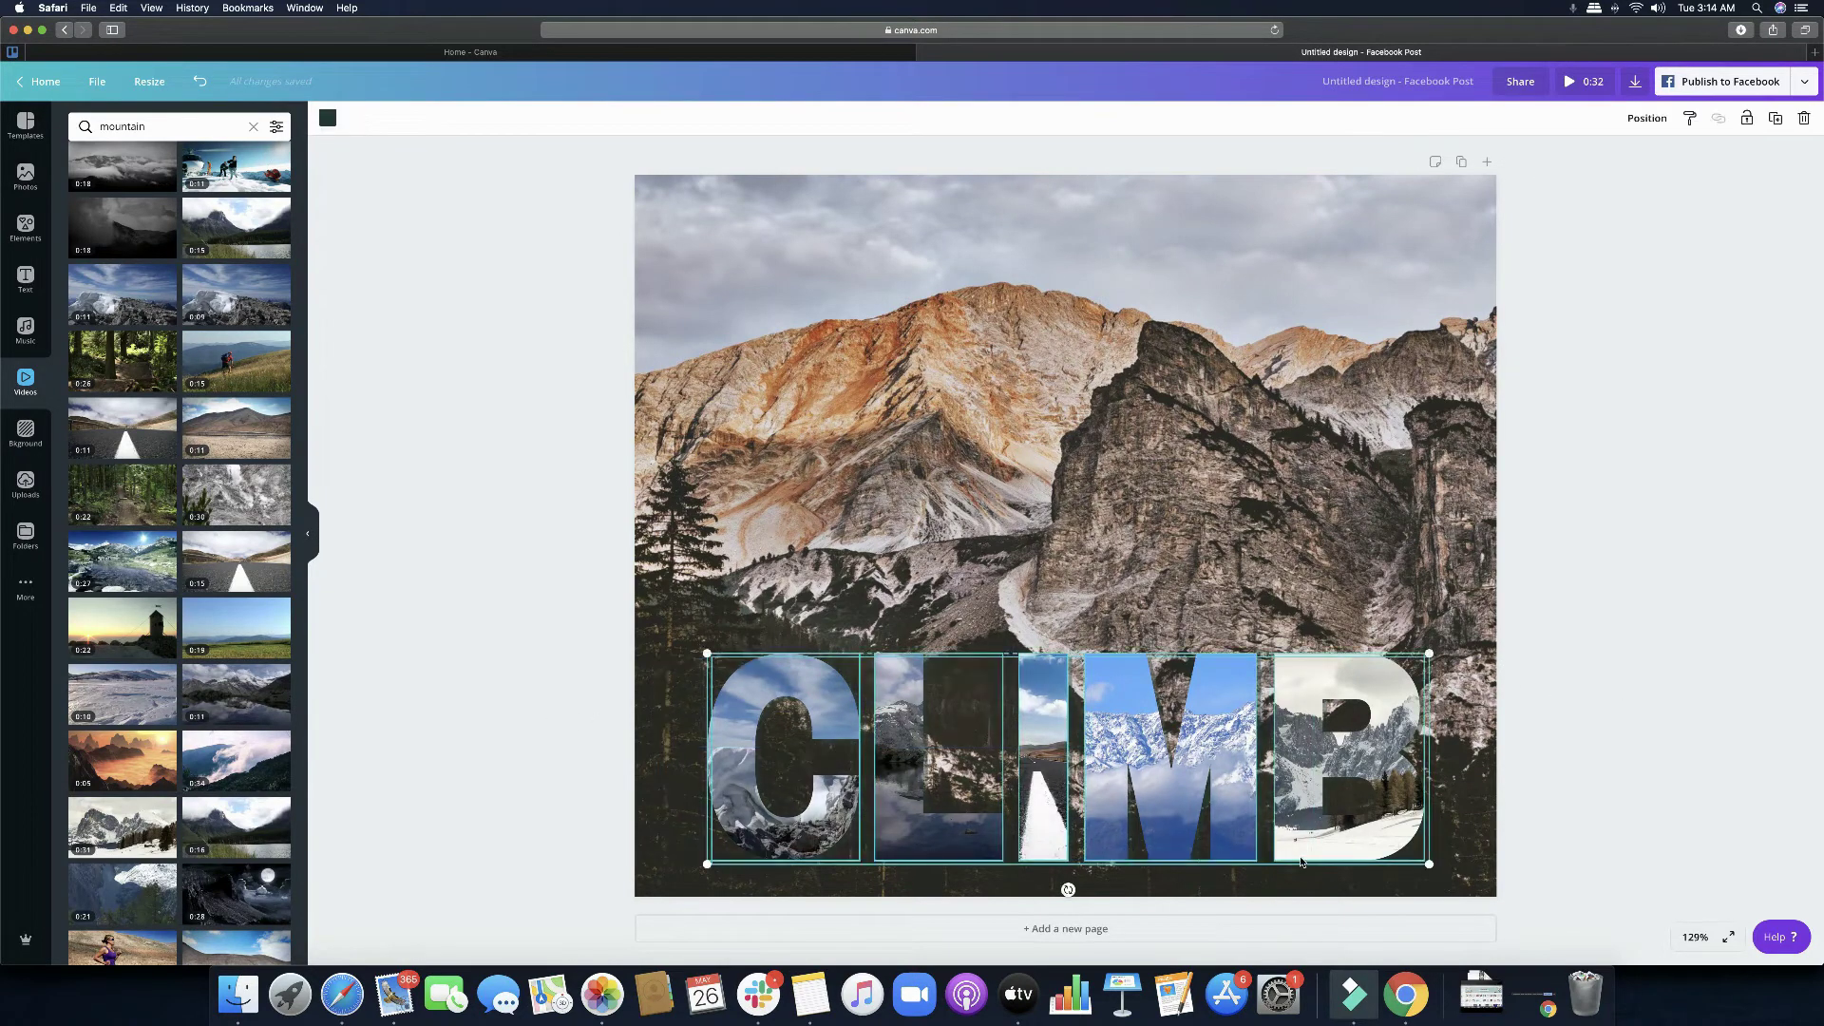
pyautogui.moveTo(1292, 728); pyautogui.dragTo(1291, 416)
pyautogui.click(1647, 473)
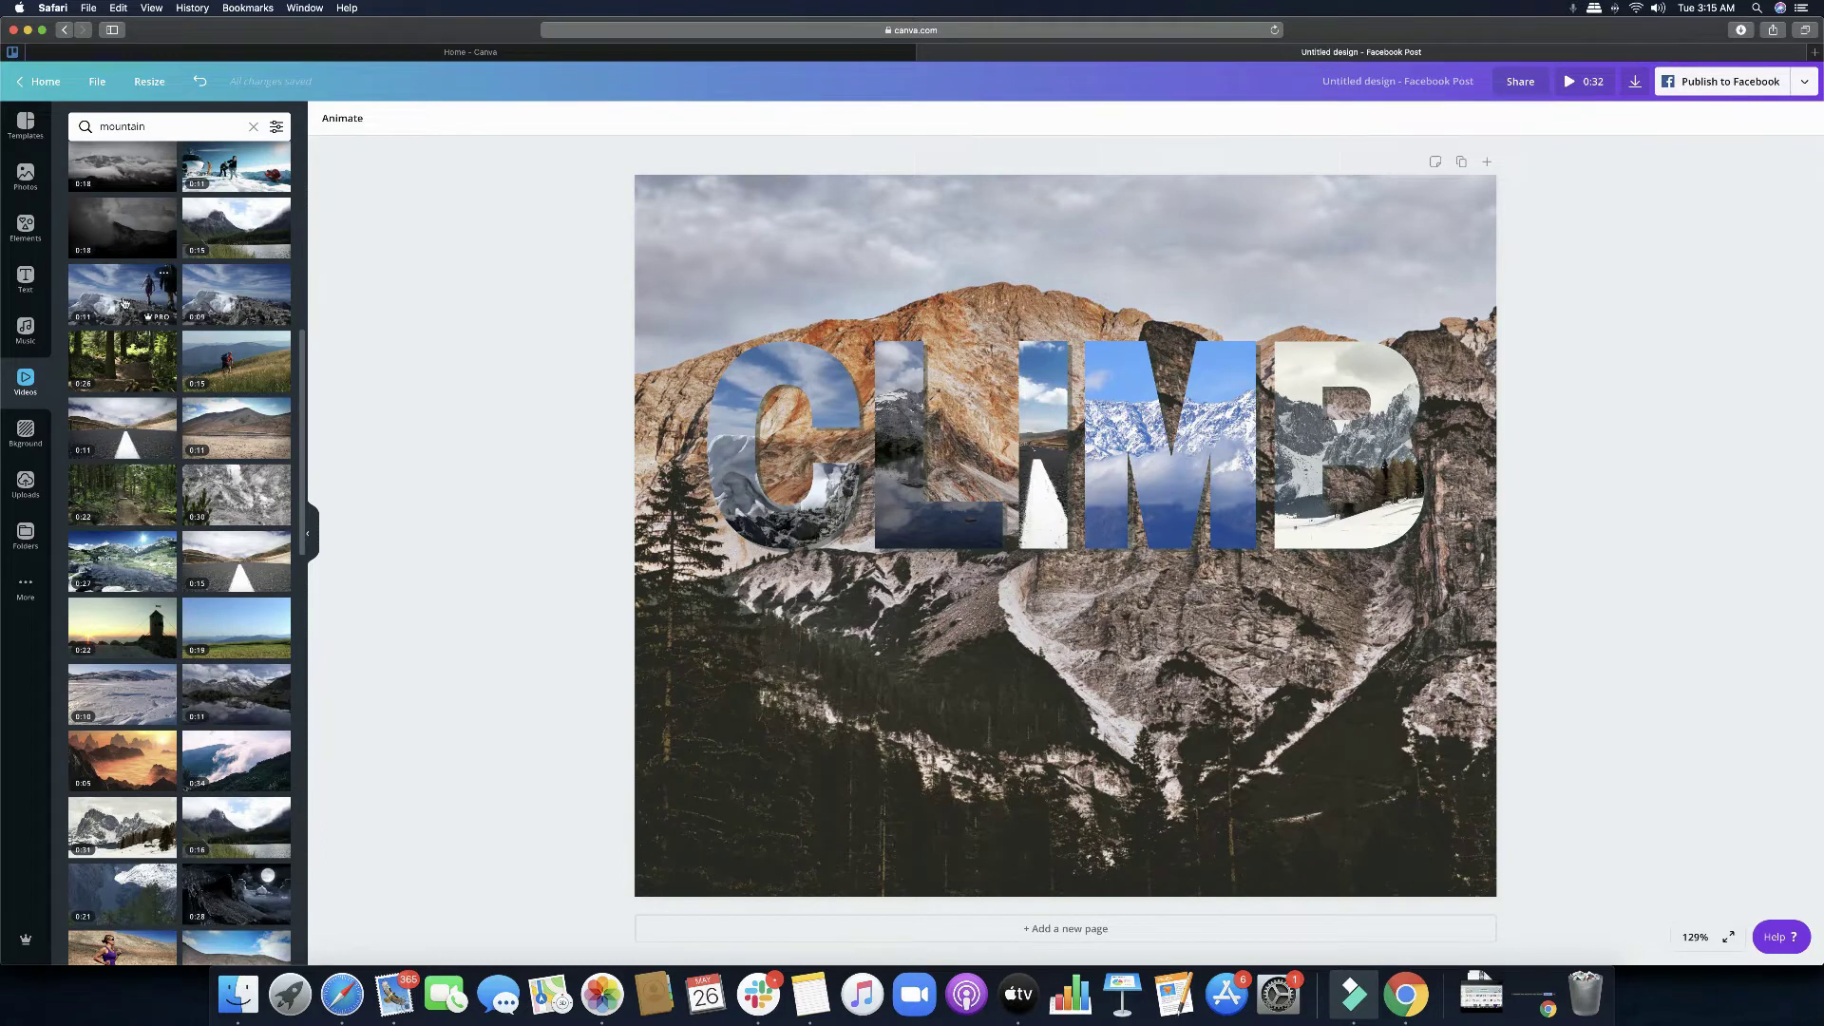
# Step: Search the music library for "mountain"
pyautogui.click(20, 331)
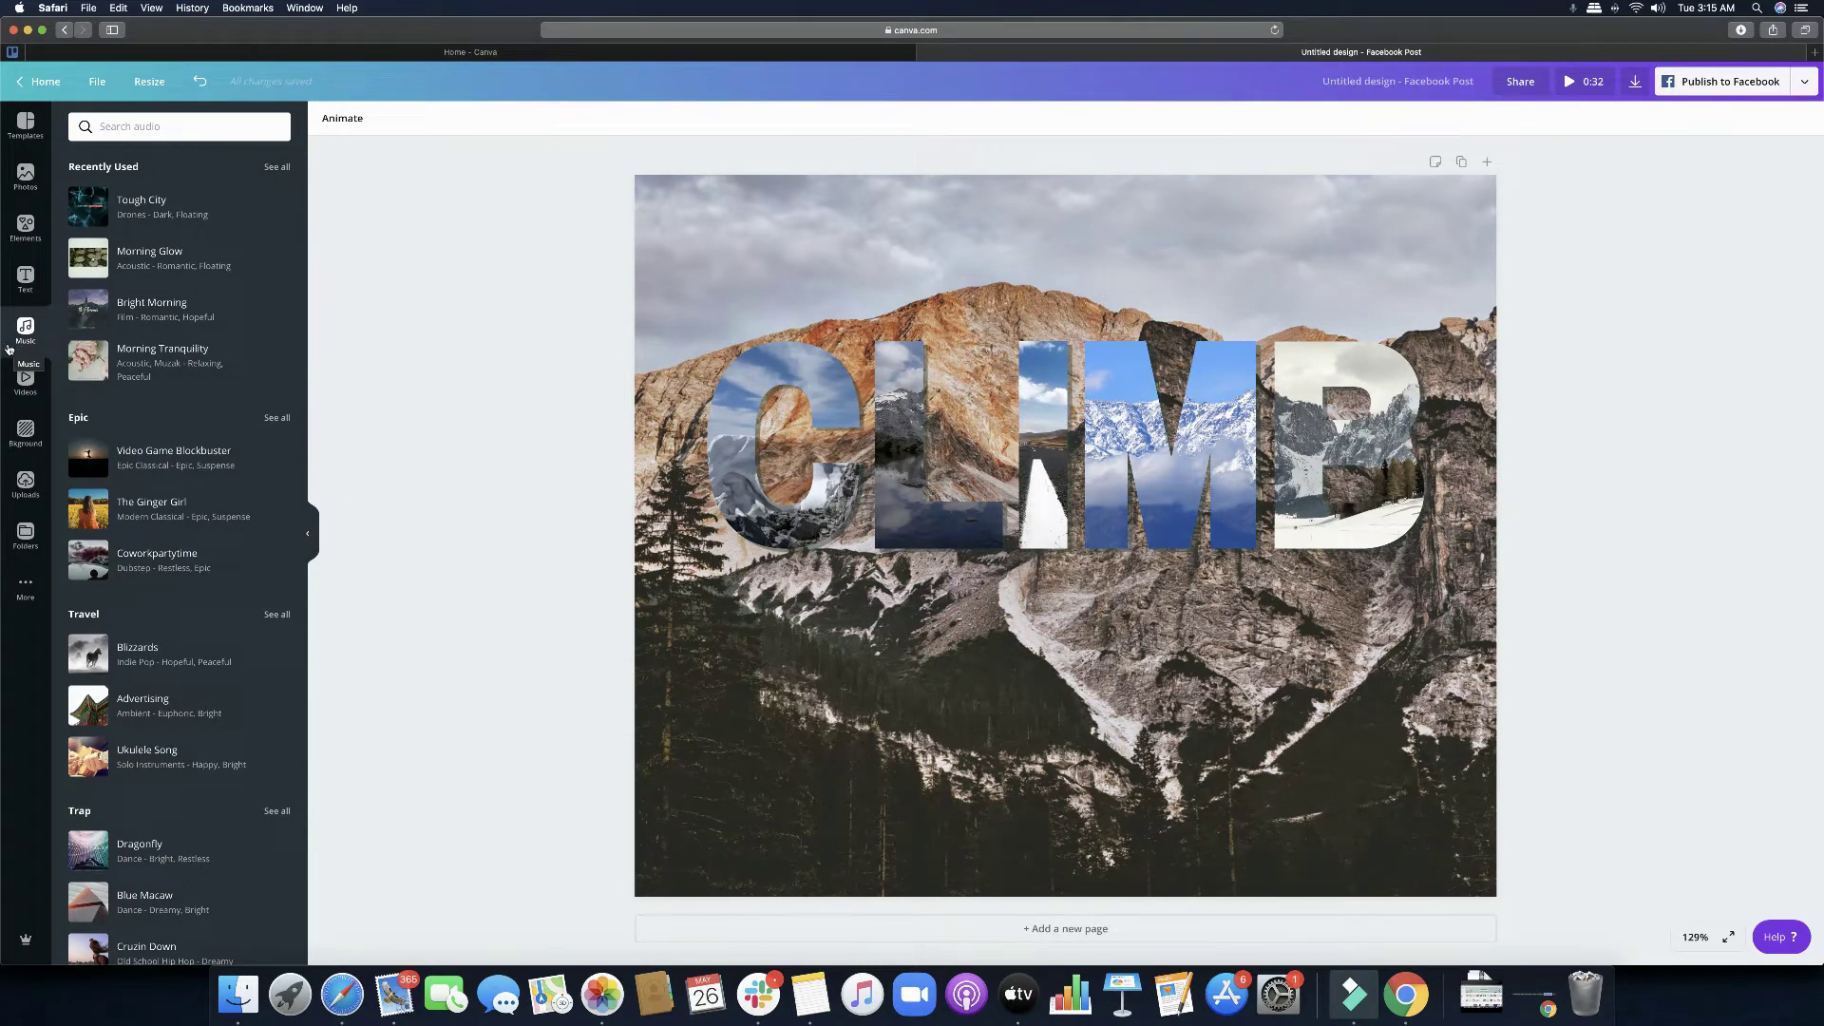
pyautogui.click(176, 127)
pyautogui.write('mountain')
pyautogui.press('Return')
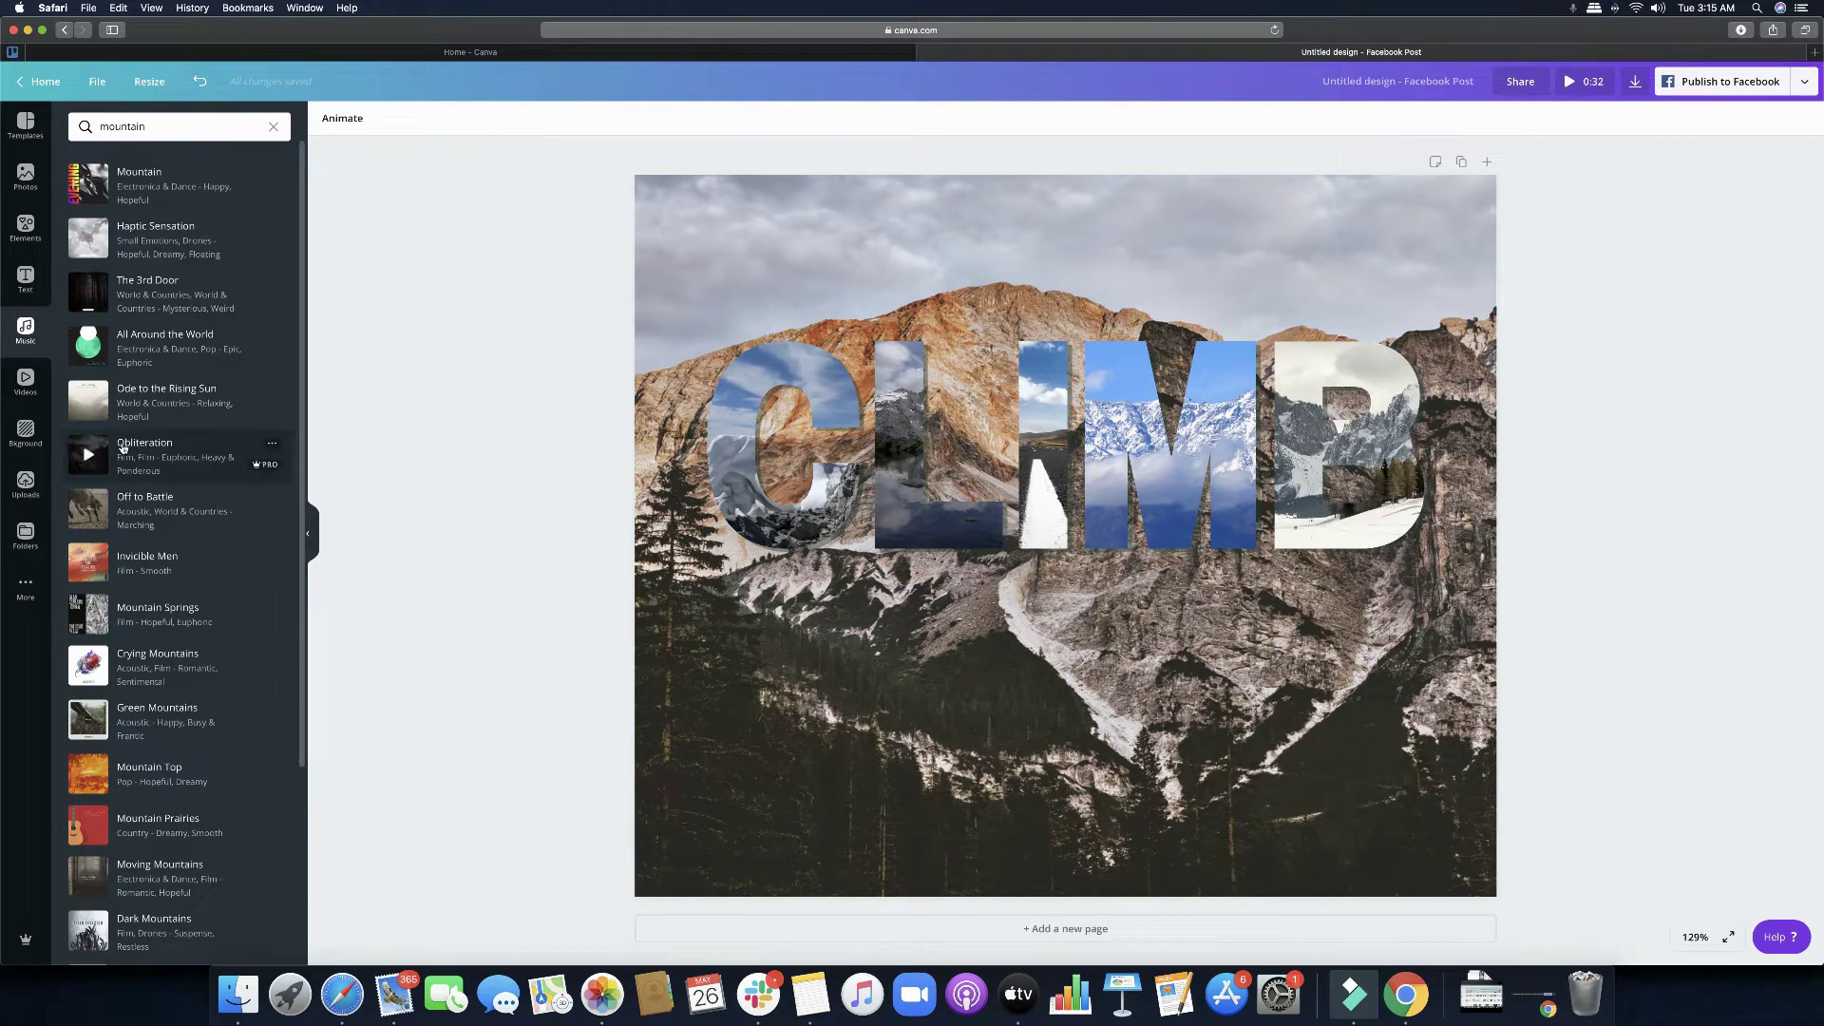
# Step: Listen to a sample of the track Ode to the Rising Sun and lower the computer's sound volume
pyautogui.click(88, 403)
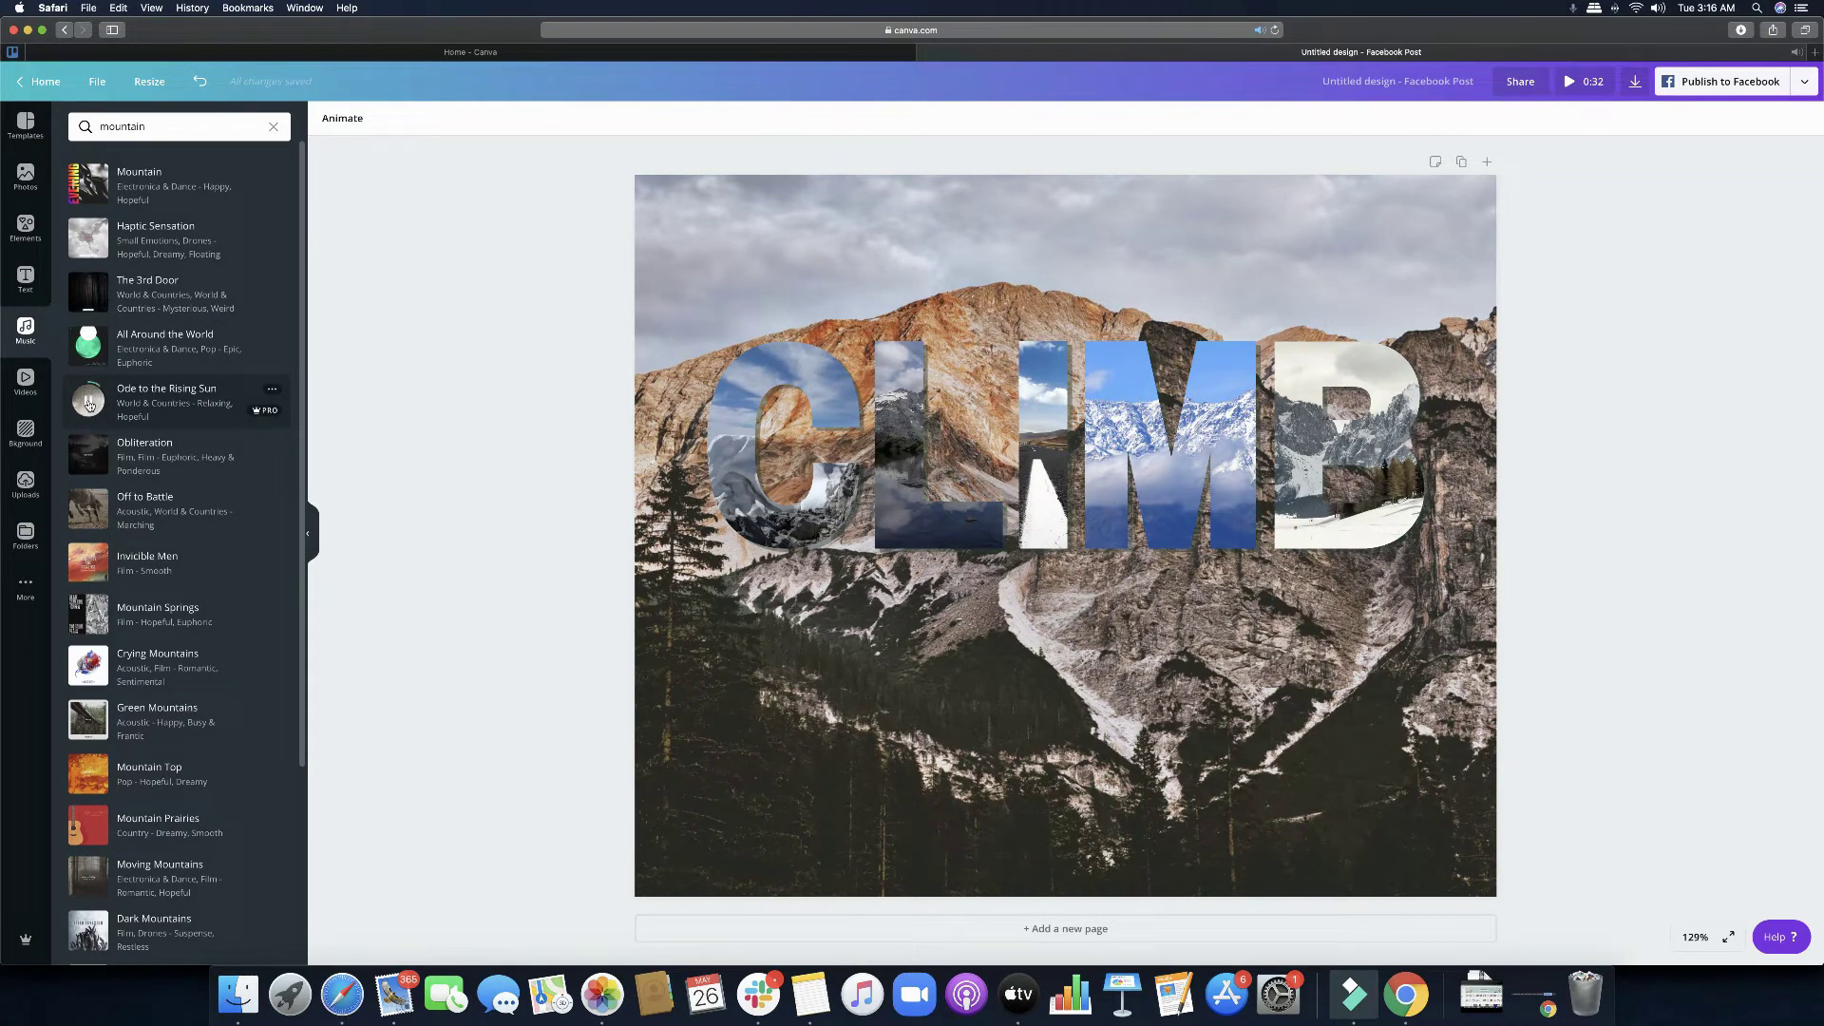
pyautogui.click(83, 404)
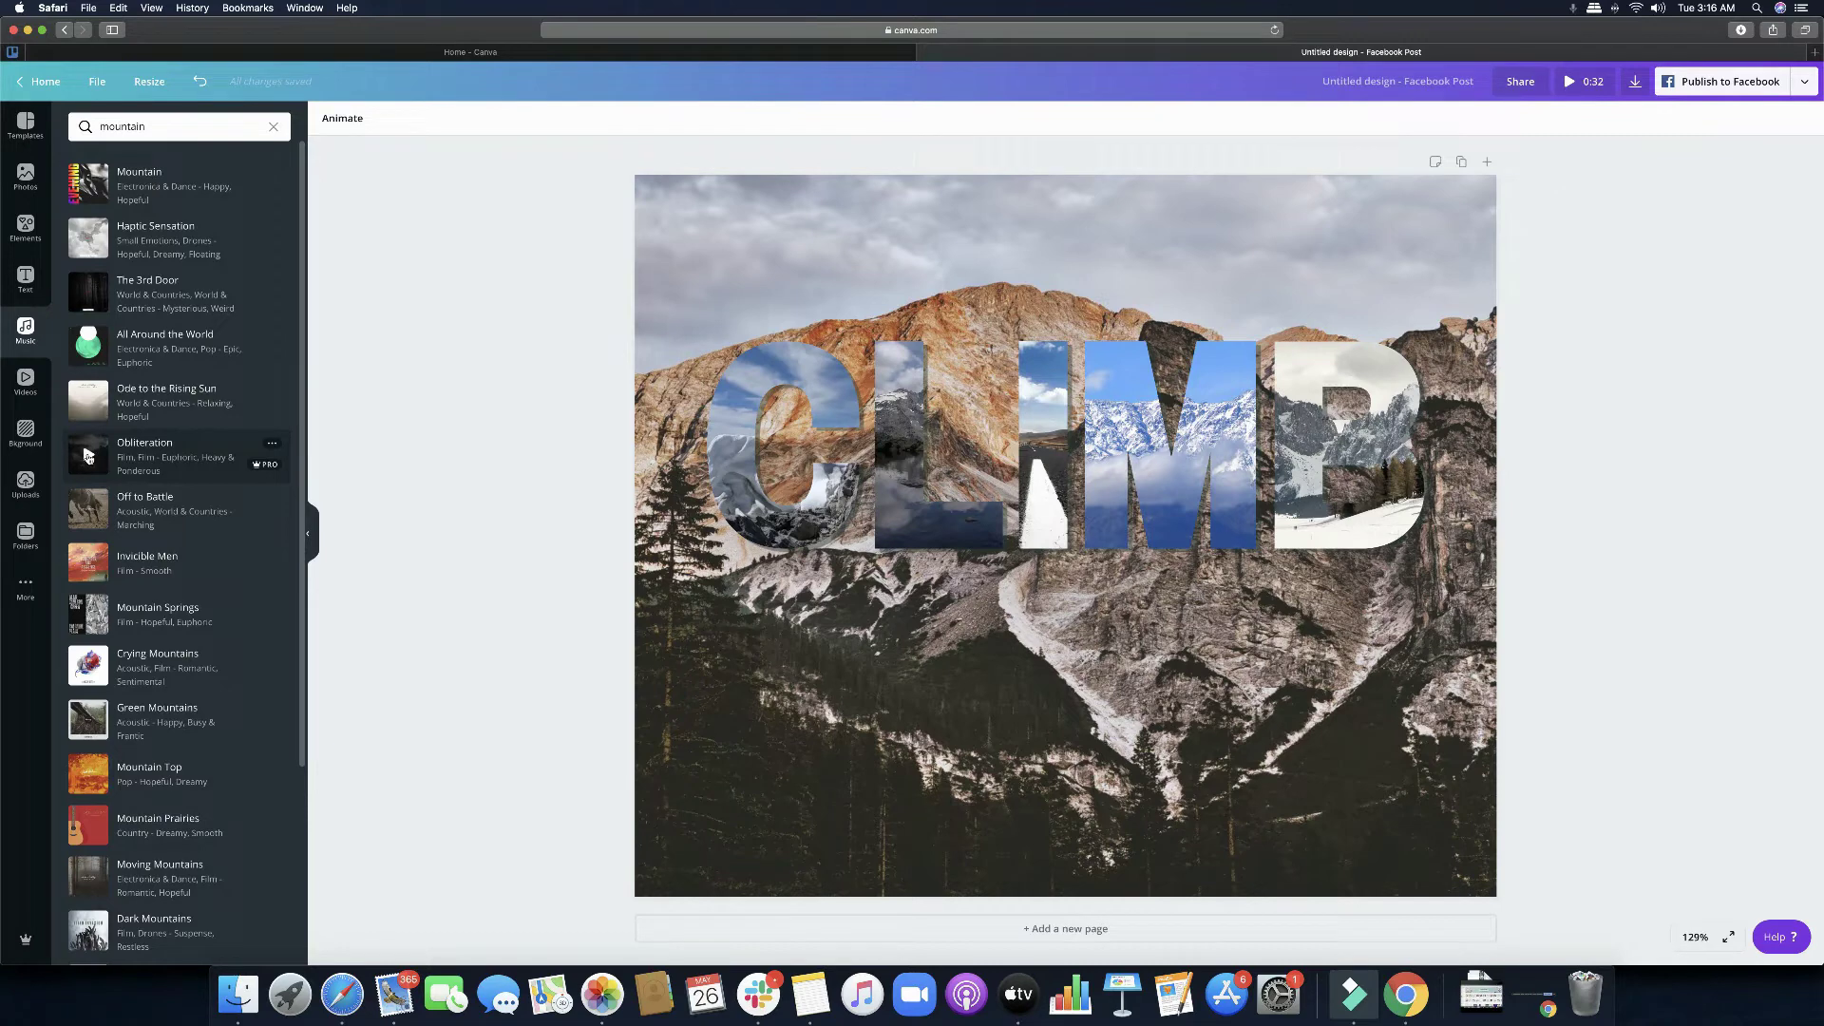
pyautogui.click(1658, 8)
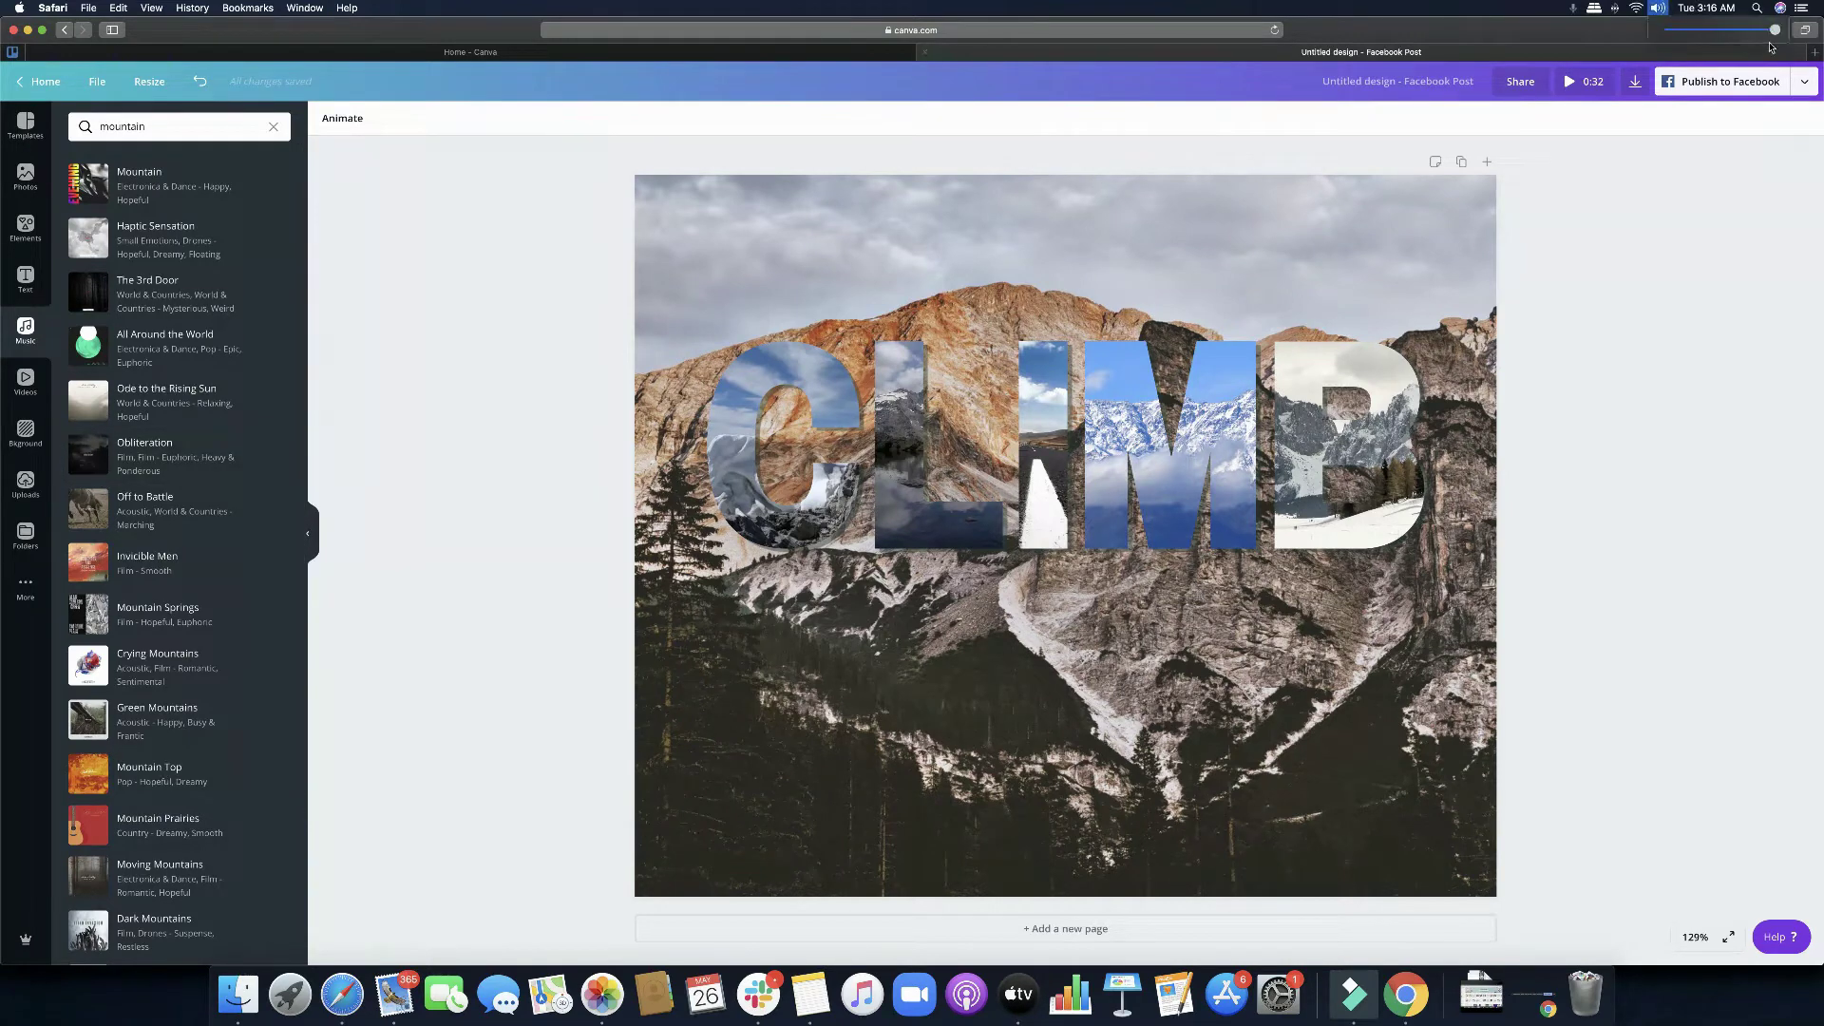
pyautogui.moveTo(1757, 35); pyautogui.dragTo(1734, 35)
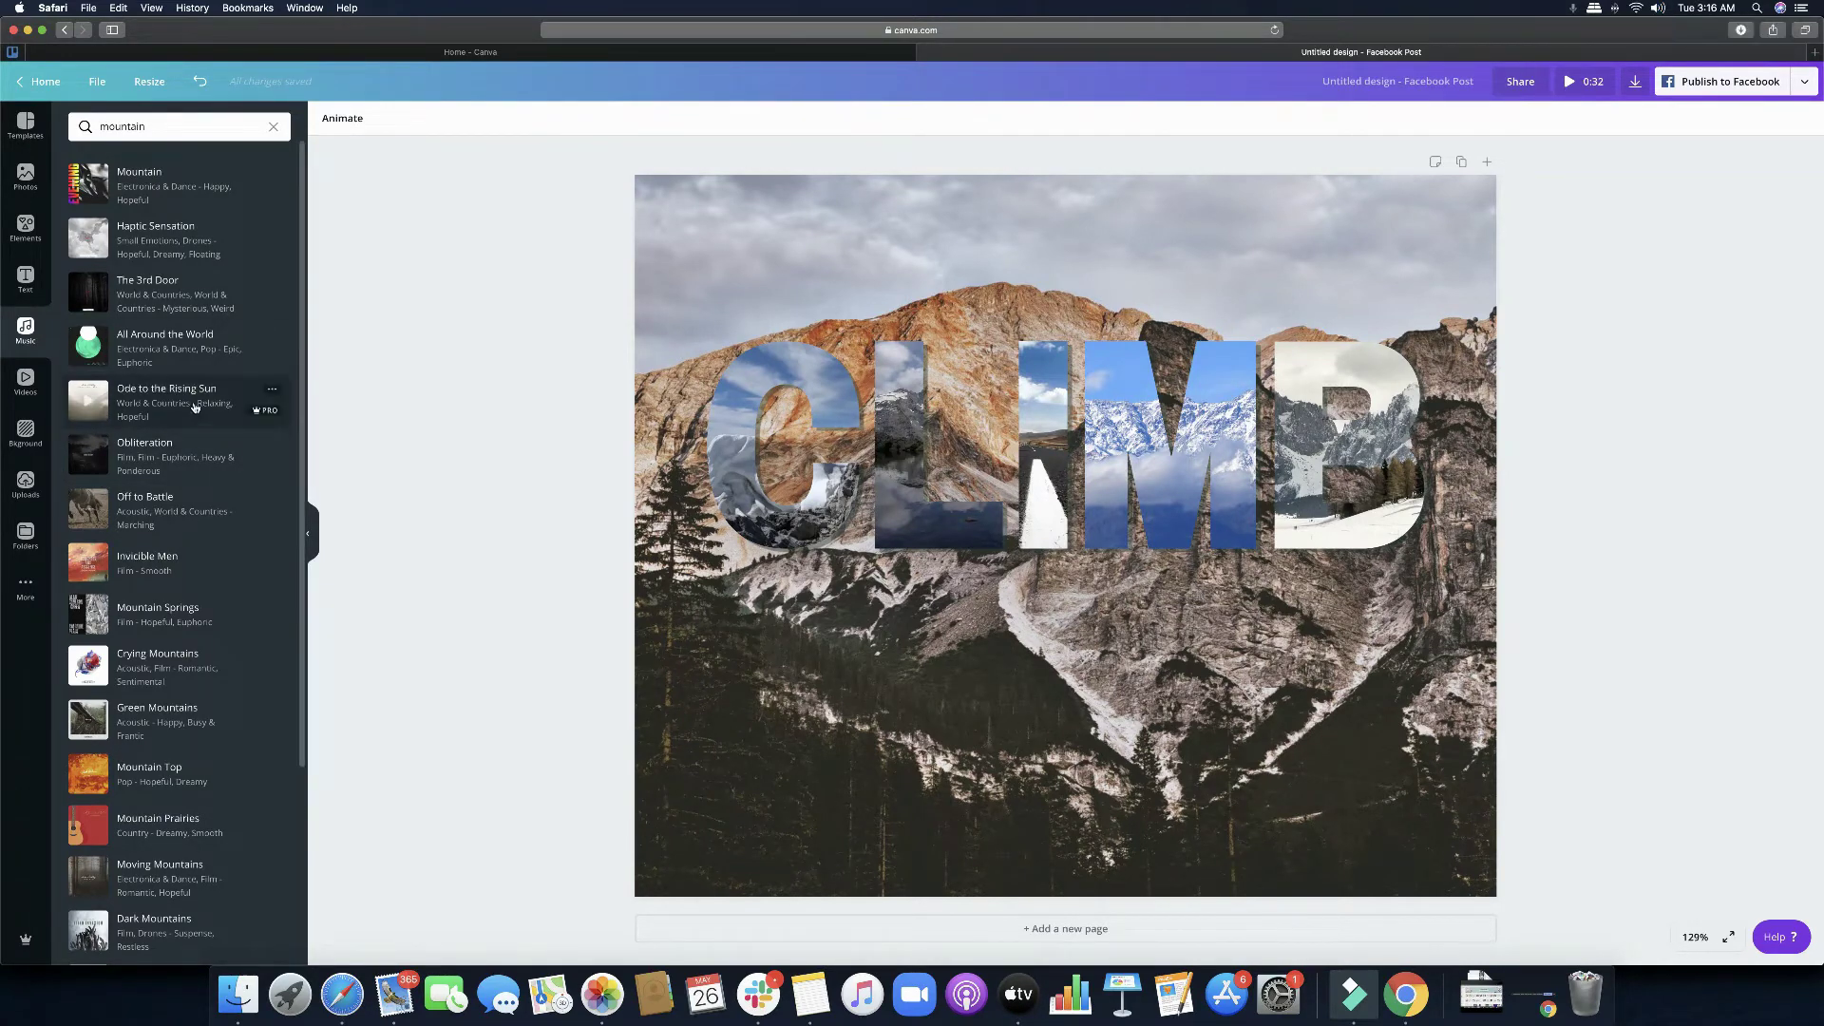
# Step: Listen to a sample of the track Obliteration and add it to the design as background music
pyautogui.click(89, 457)
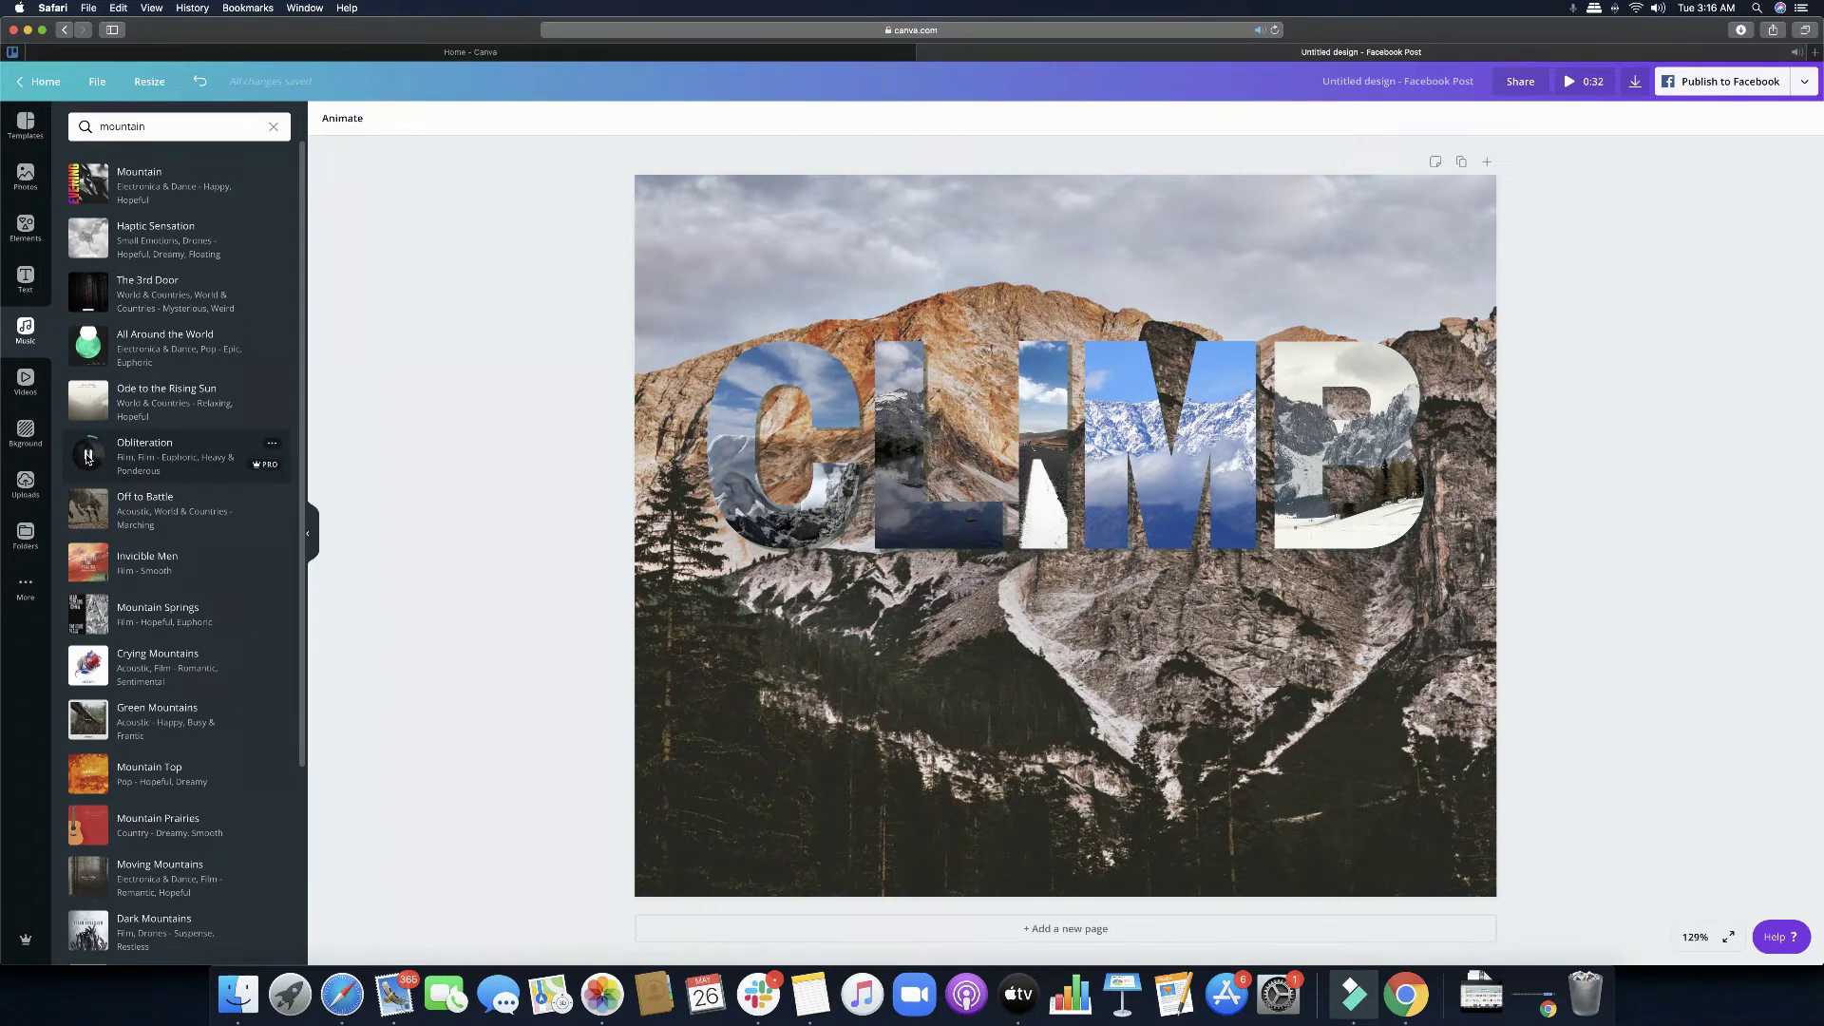
pyautogui.click(89, 459)
pyautogui.click(152, 458)
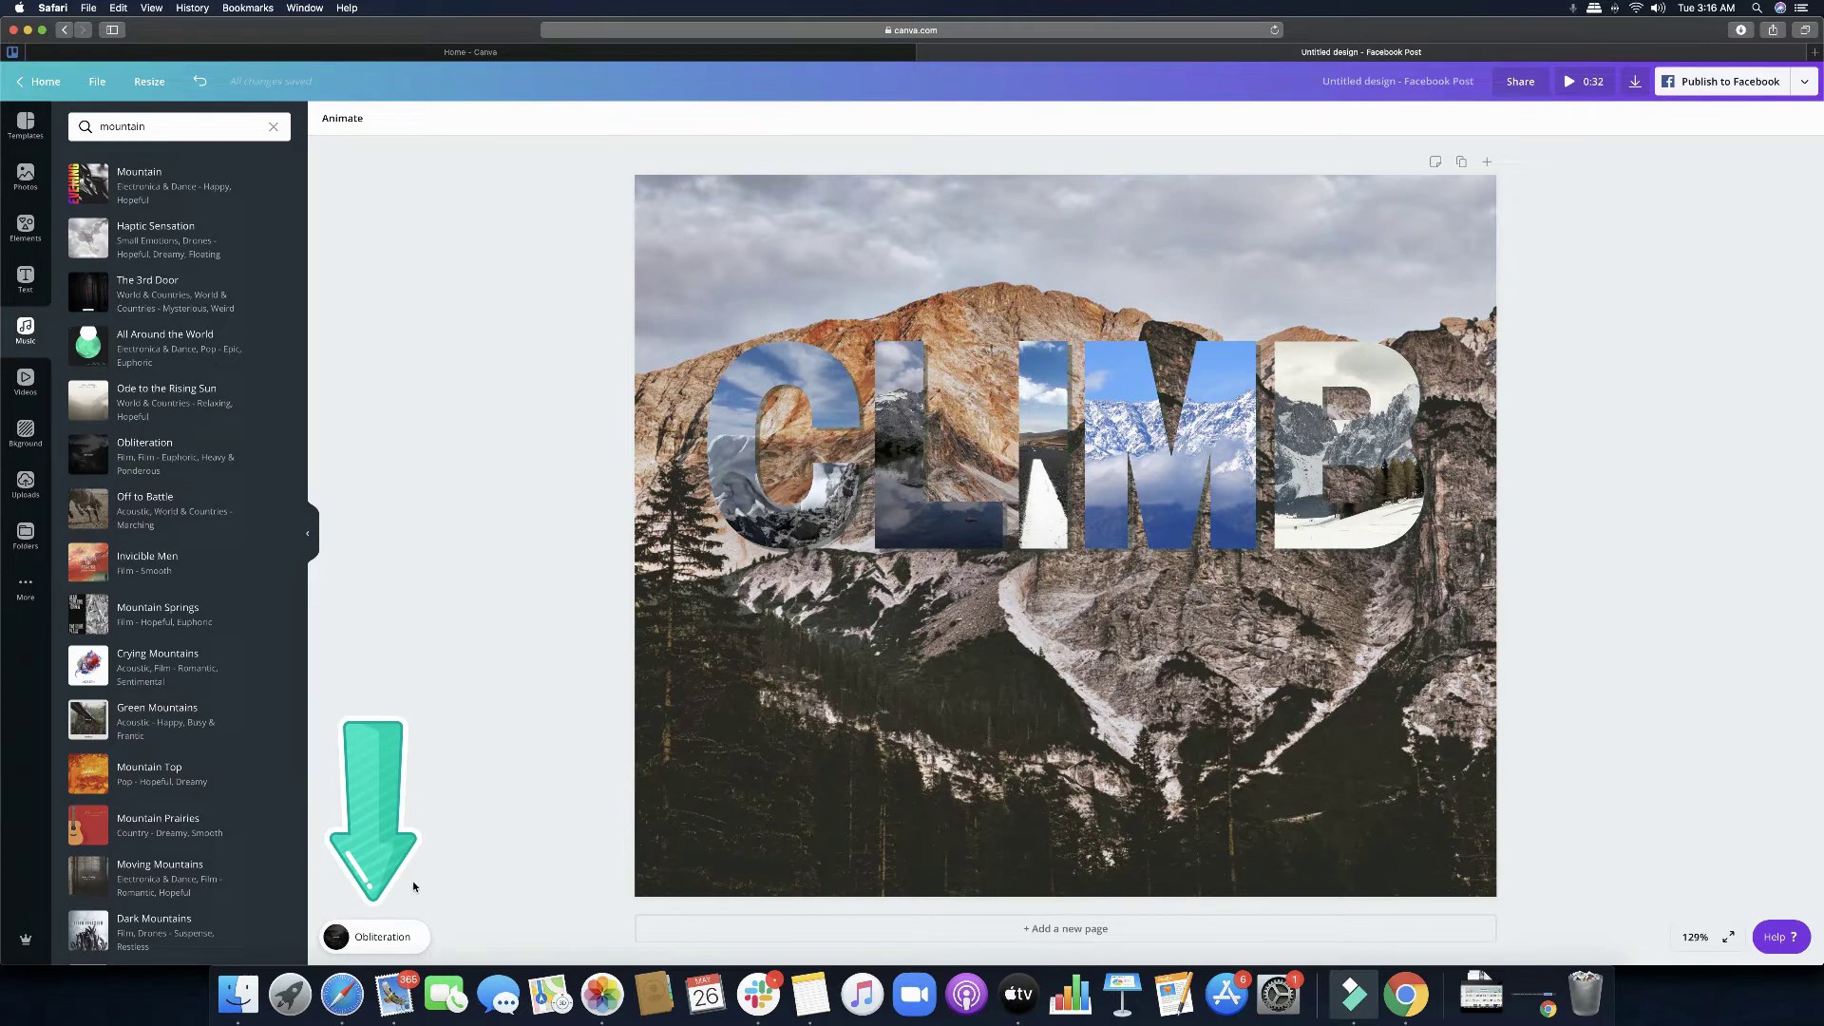
# Step: Play the design preview with the Obliteration music and return to the editor
pyautogui.click(1319, 238)
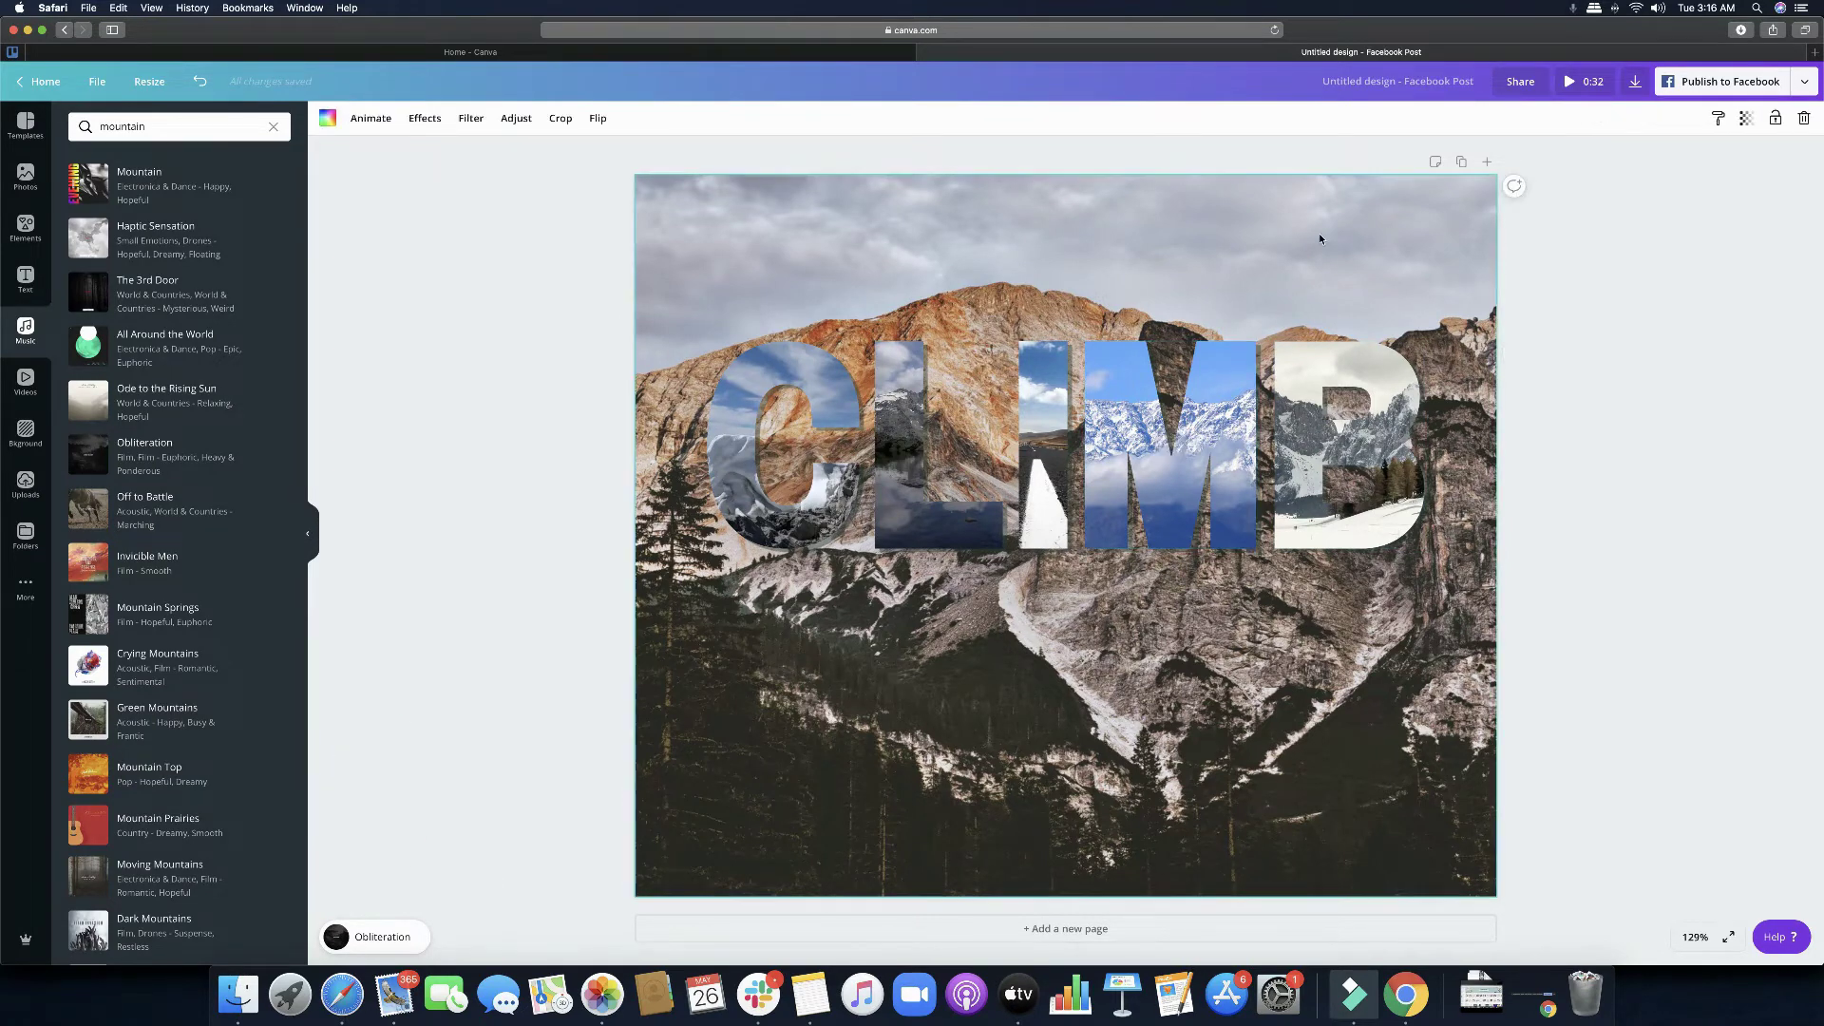
pyautogui.click(1572, 83)
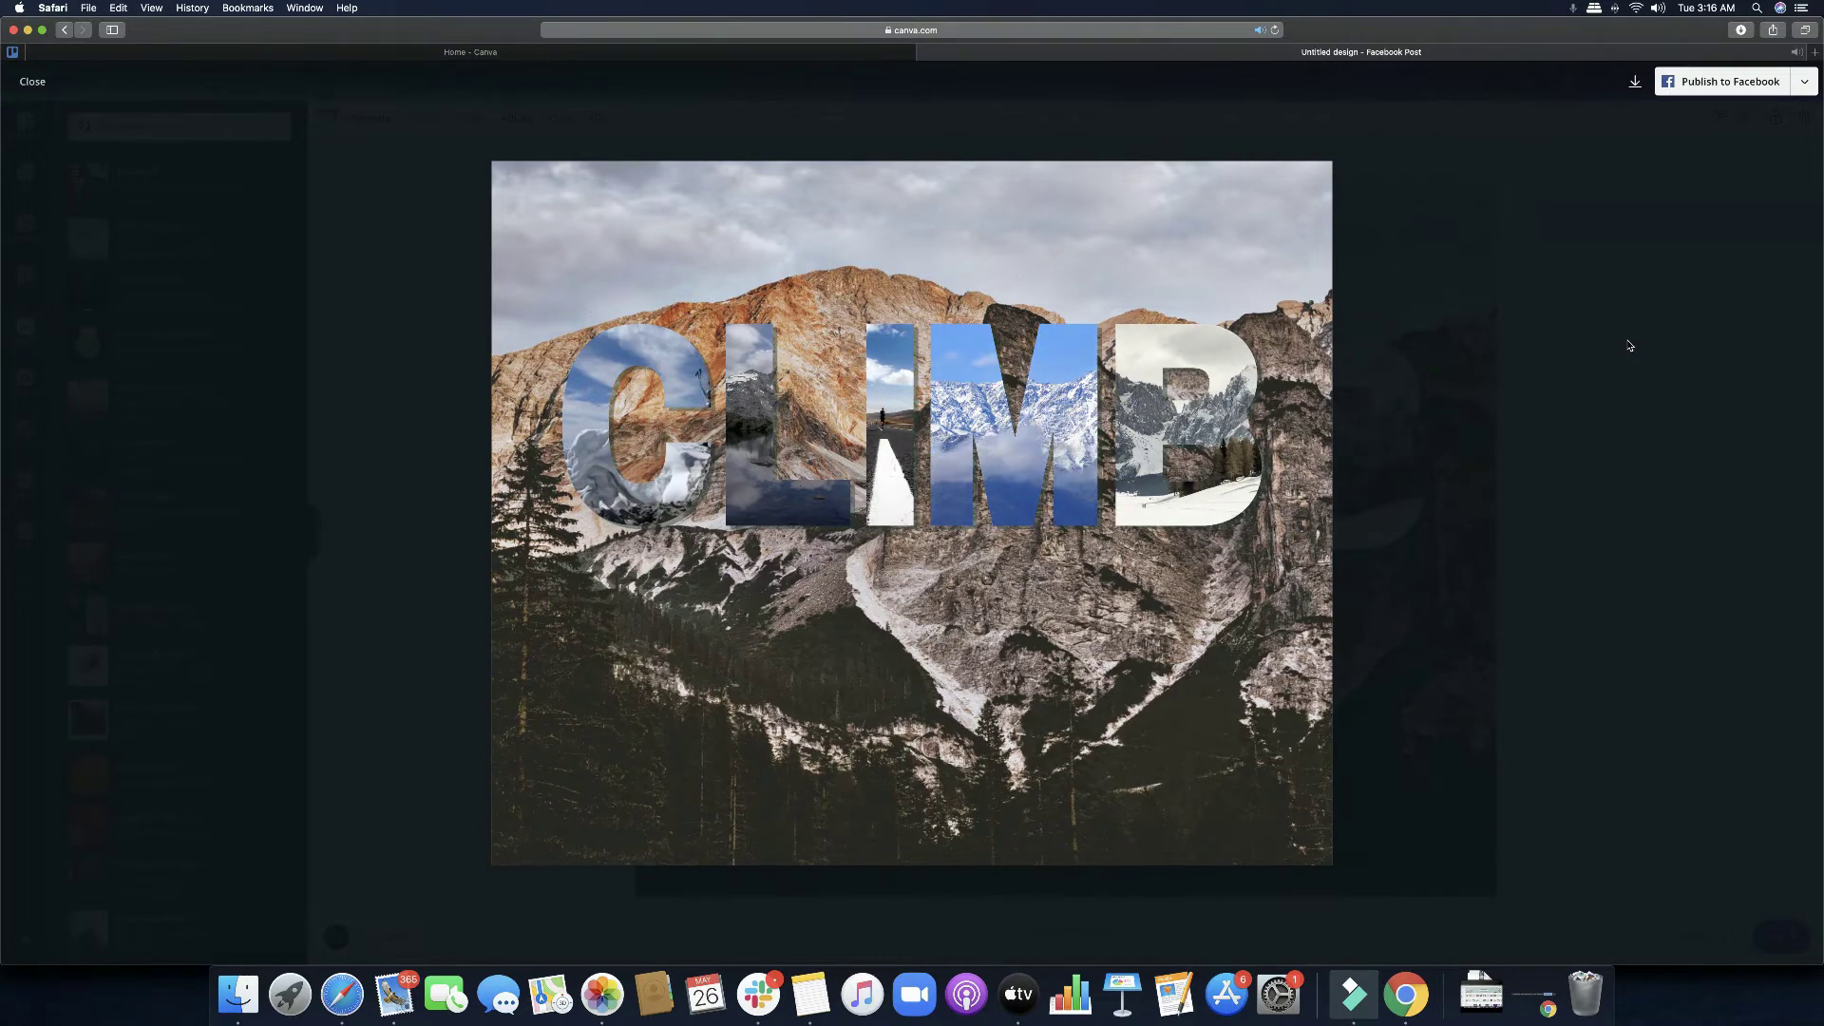
pyautogui.press('Escape')
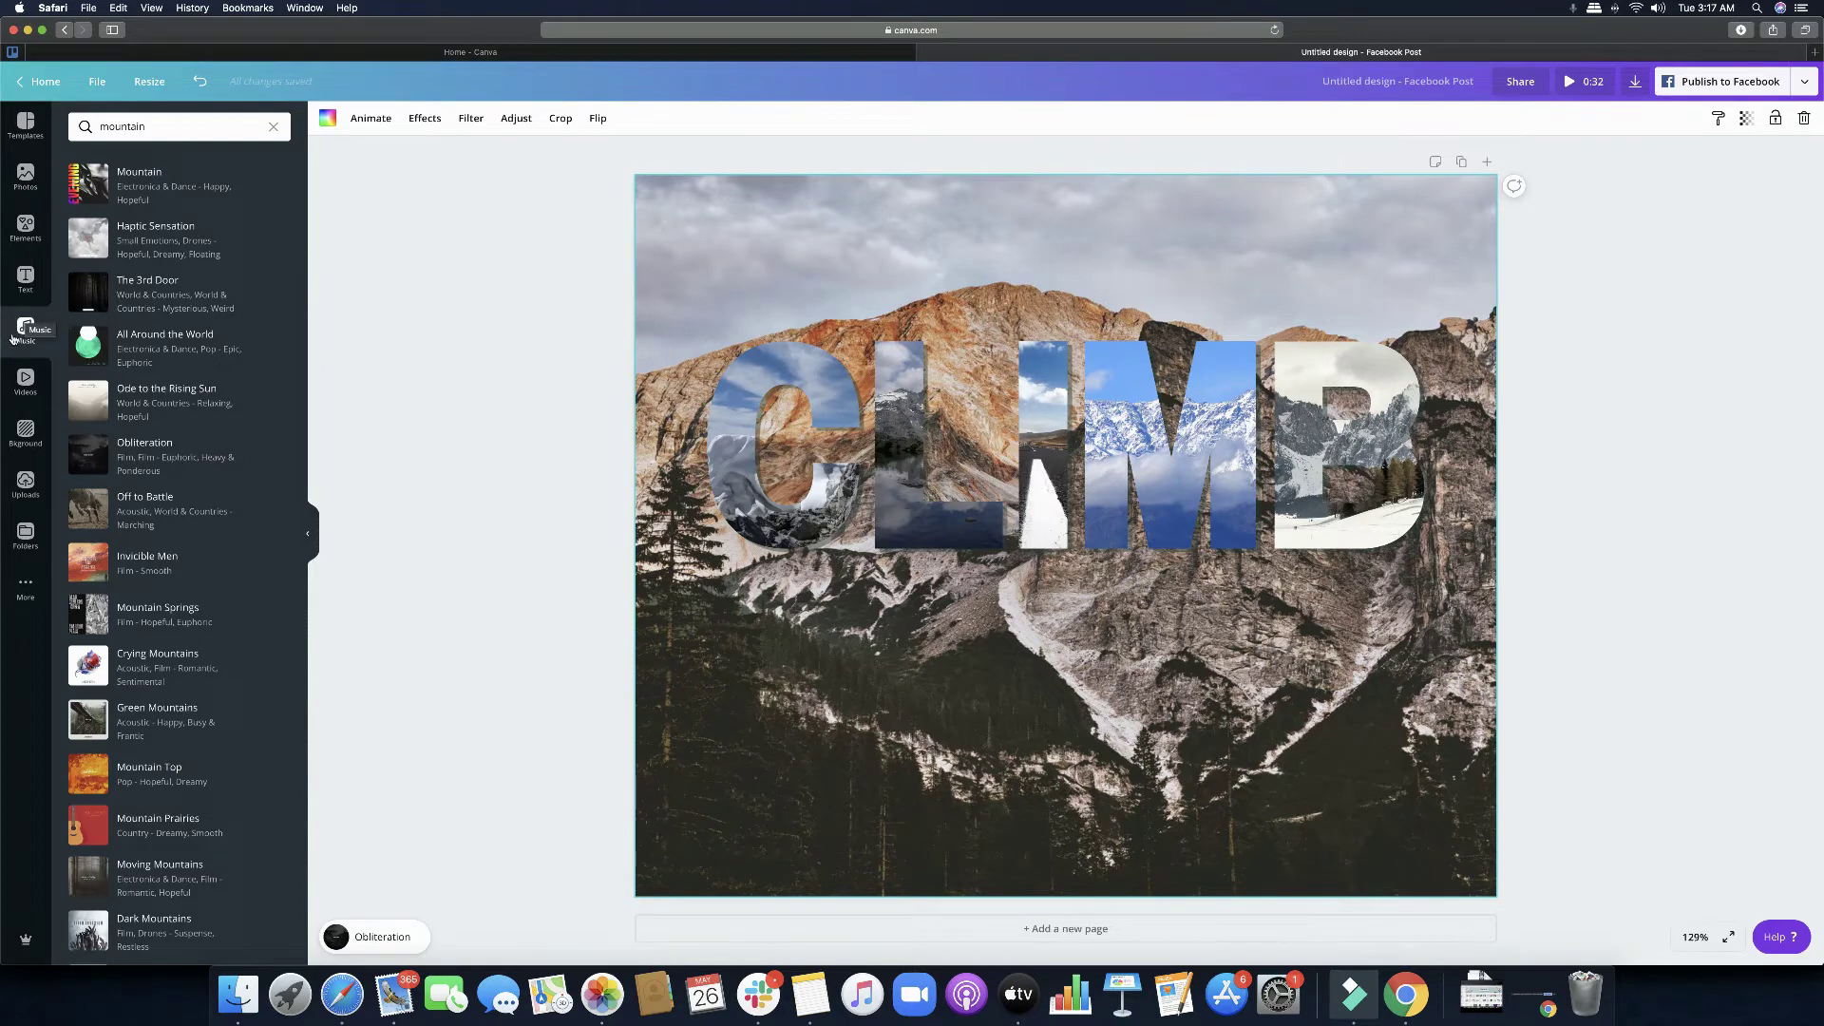
# Step: Replace the video in the letter I with the 0:28 sunlit mountain slope clip and shift it right within the frame
pyautogui.click(19, 390)
pyautogui.scroll(-1, 198, 389)
pyautogui.scroll(3, 199, 385)
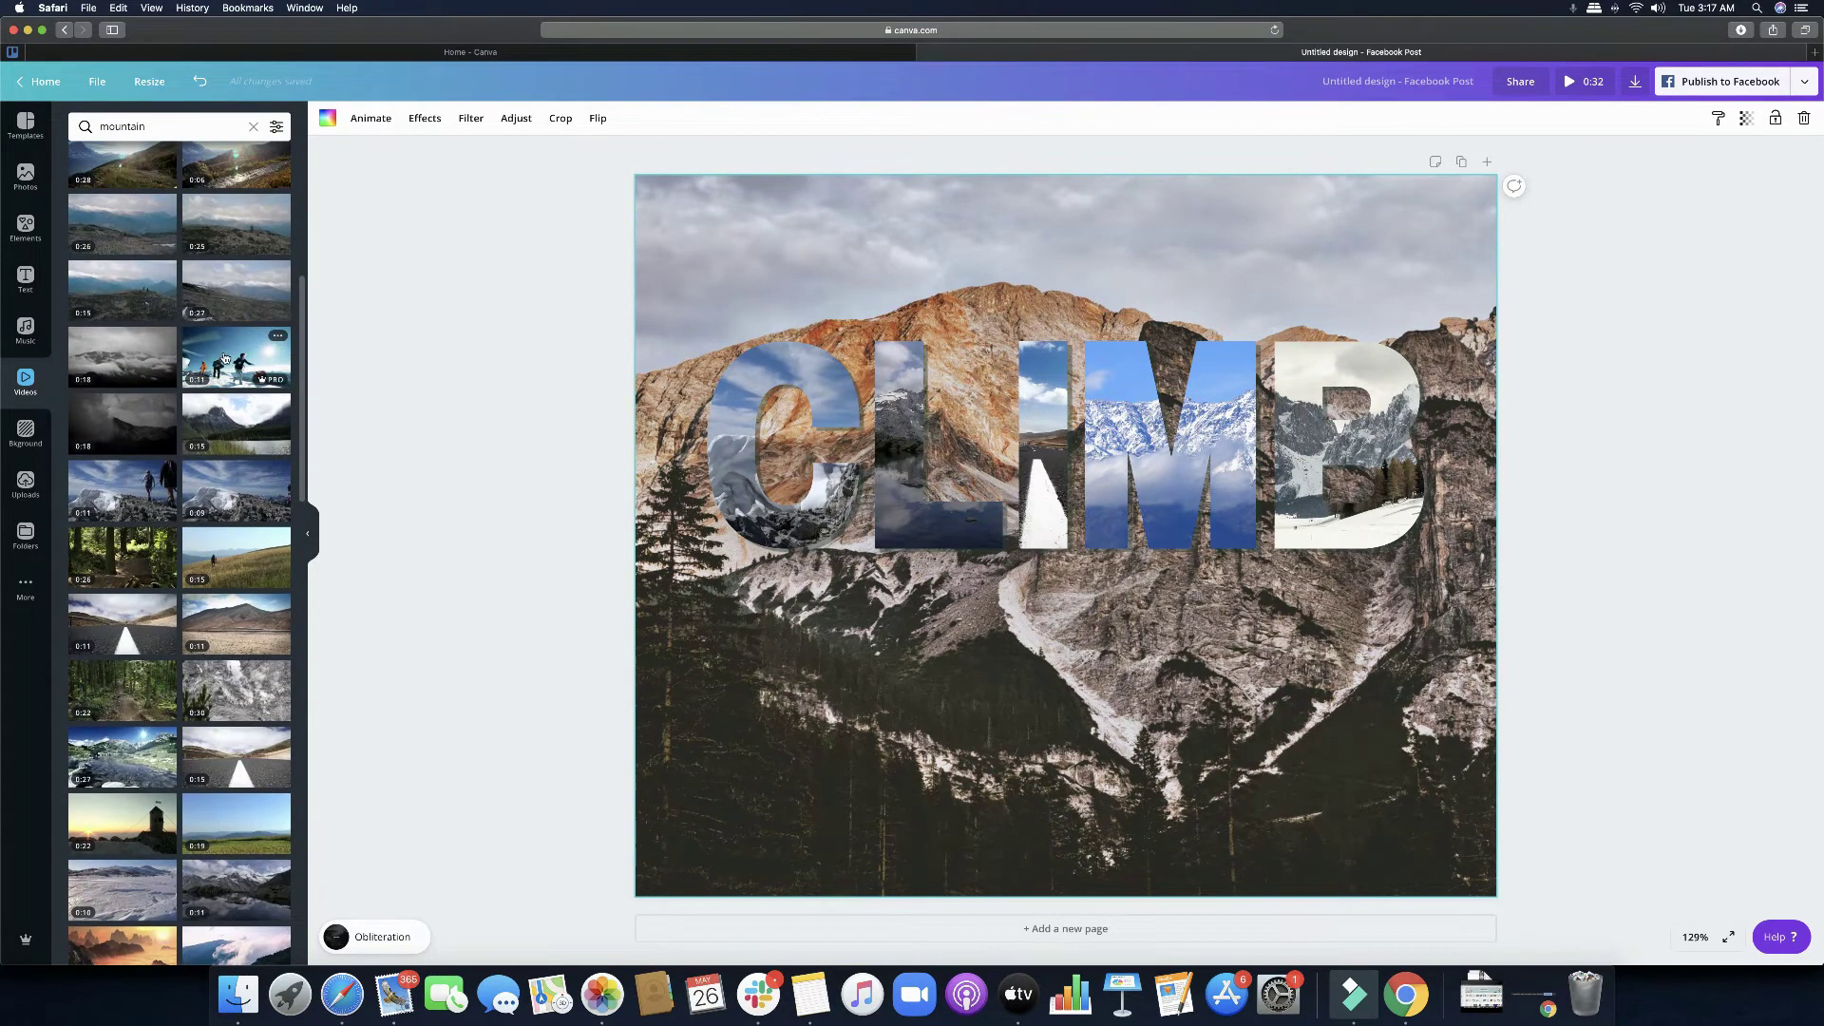
pyautogui.scroll(3, 225, 357)
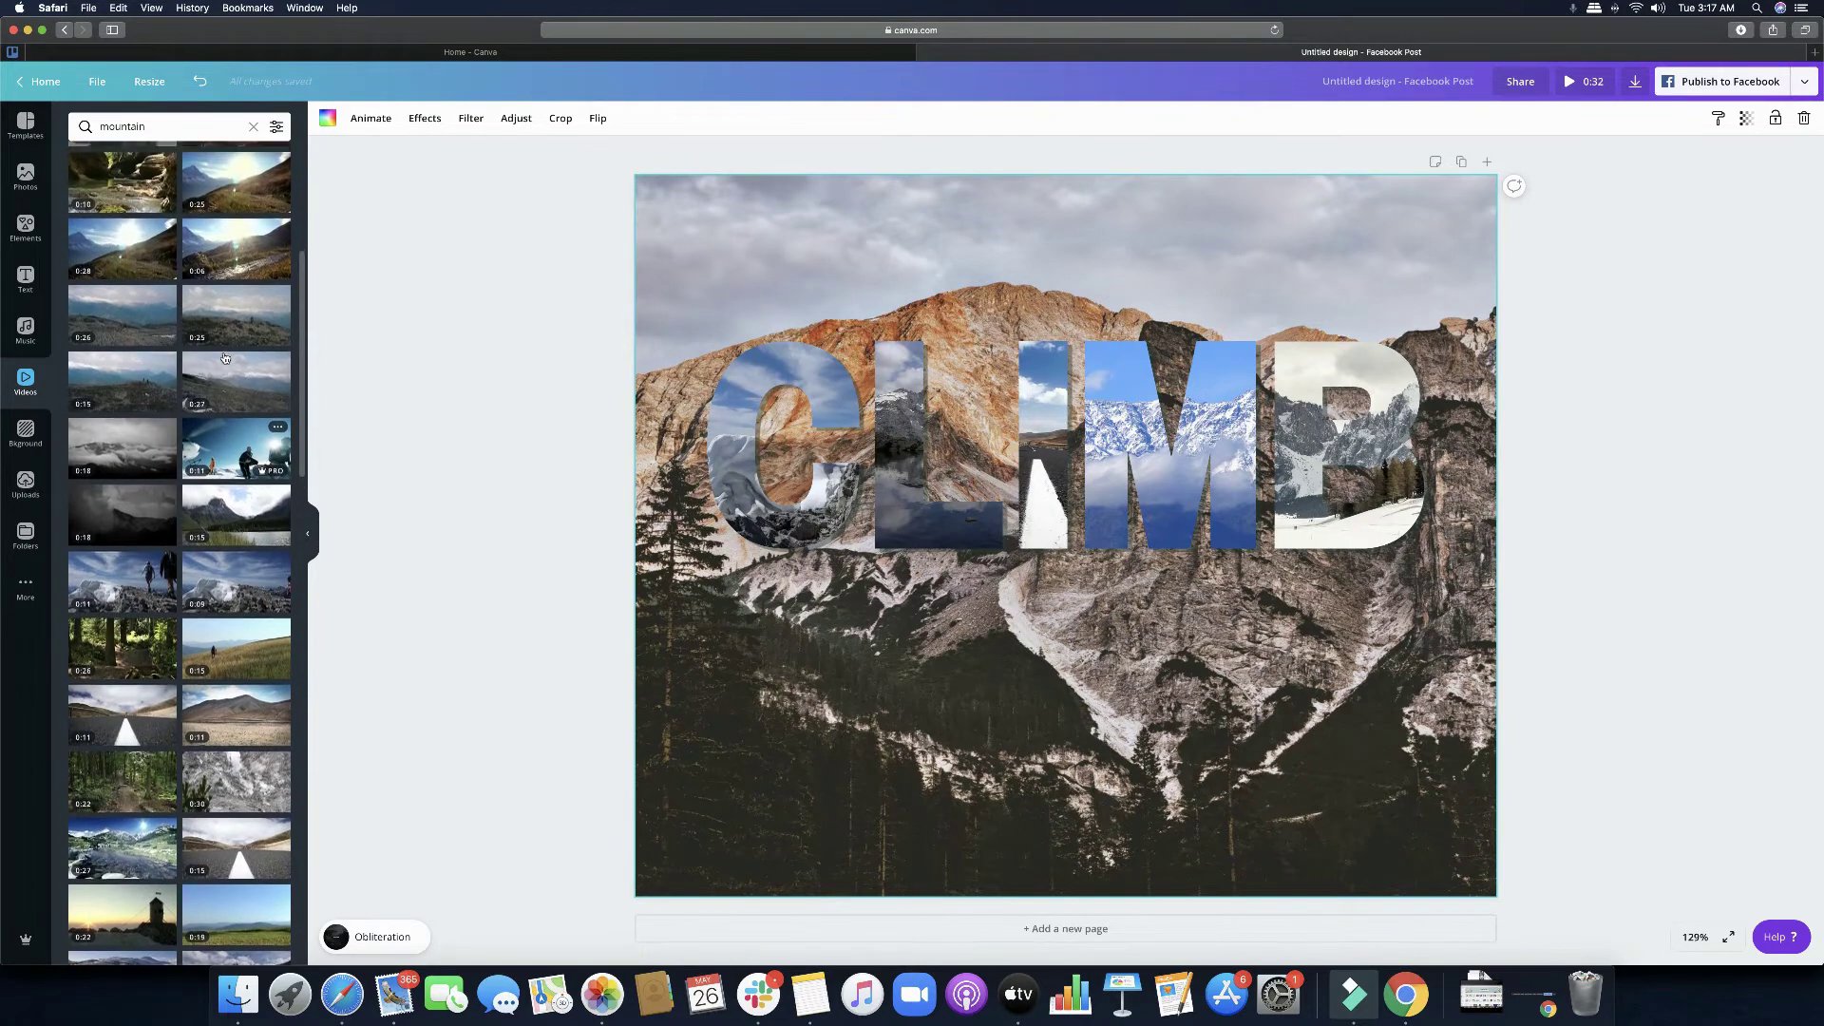
pyautogui.moveTo(137, 362); pyautogui.dragTo(962, 385)
pyautogui.doubleClick(1041, 380)
pyautogui.moveTo(942, 385); pyautogui.dragTo(1042, 384)
pyautogui.click(1562, 441)
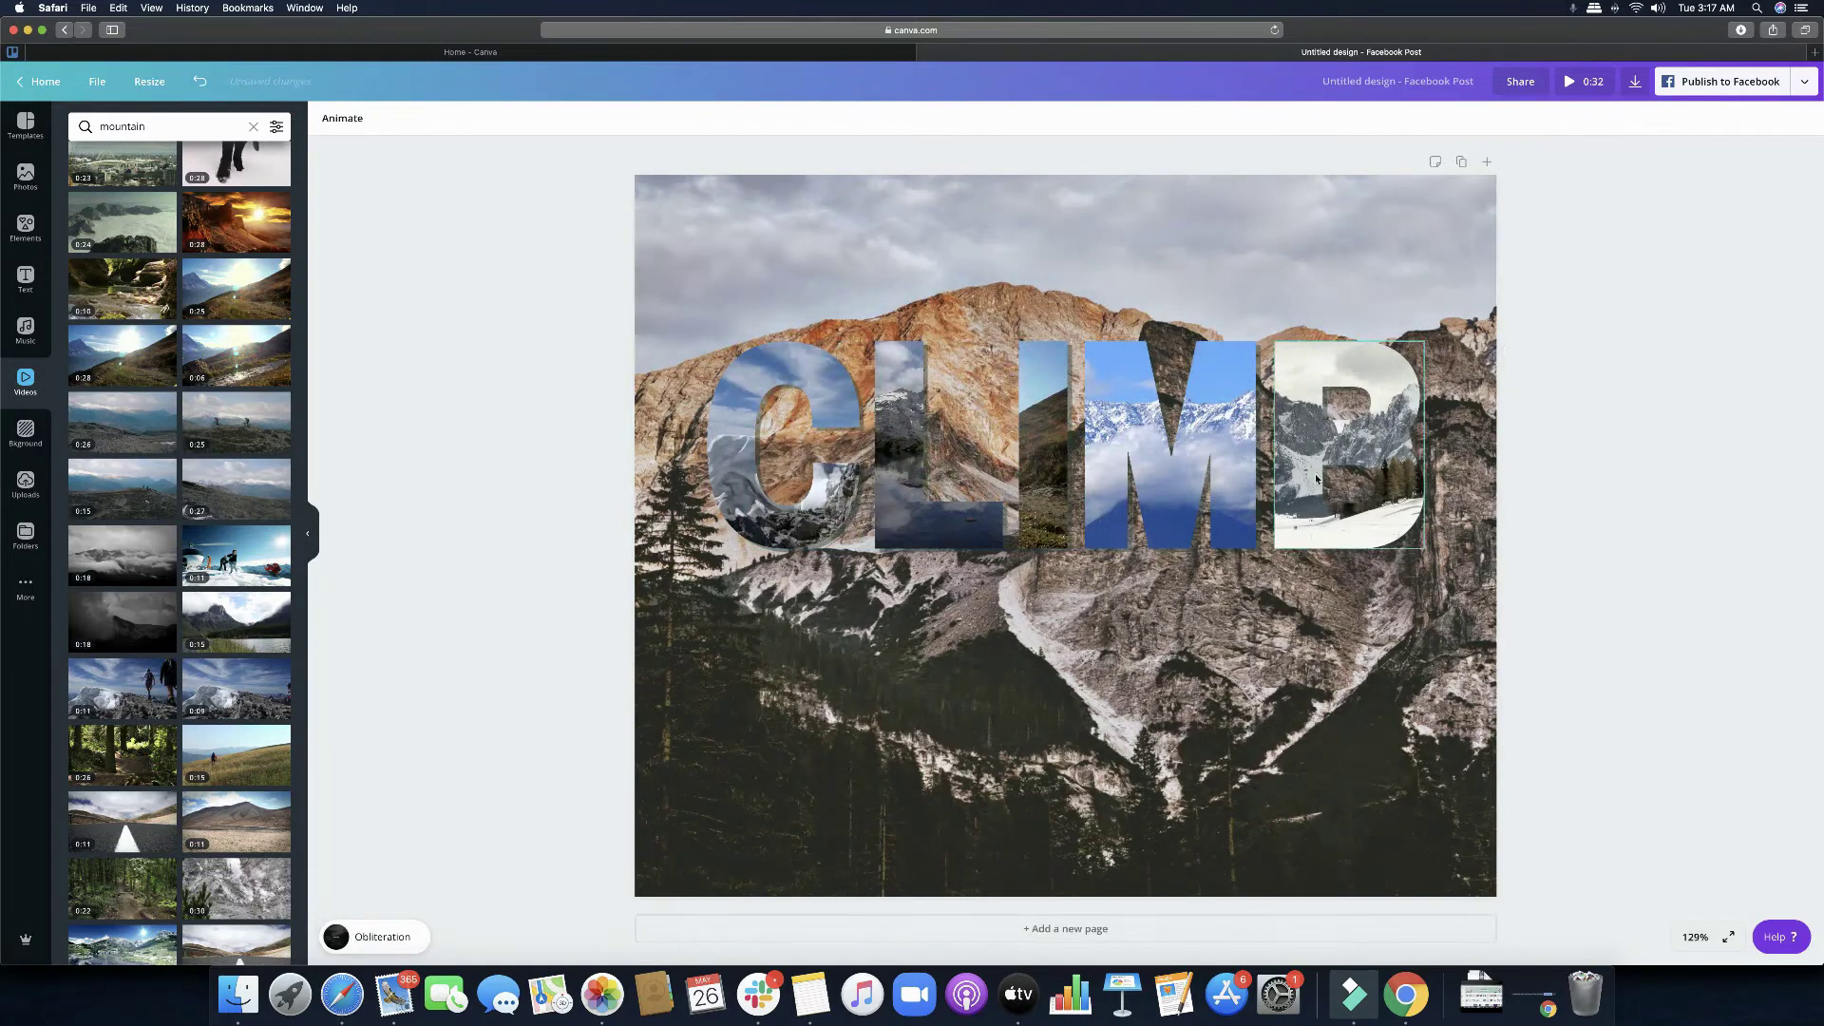
# Step: Replace the video in the letter I with the clip of a person in a red jacket walking through snow
pyautogui.click(1040, 469)
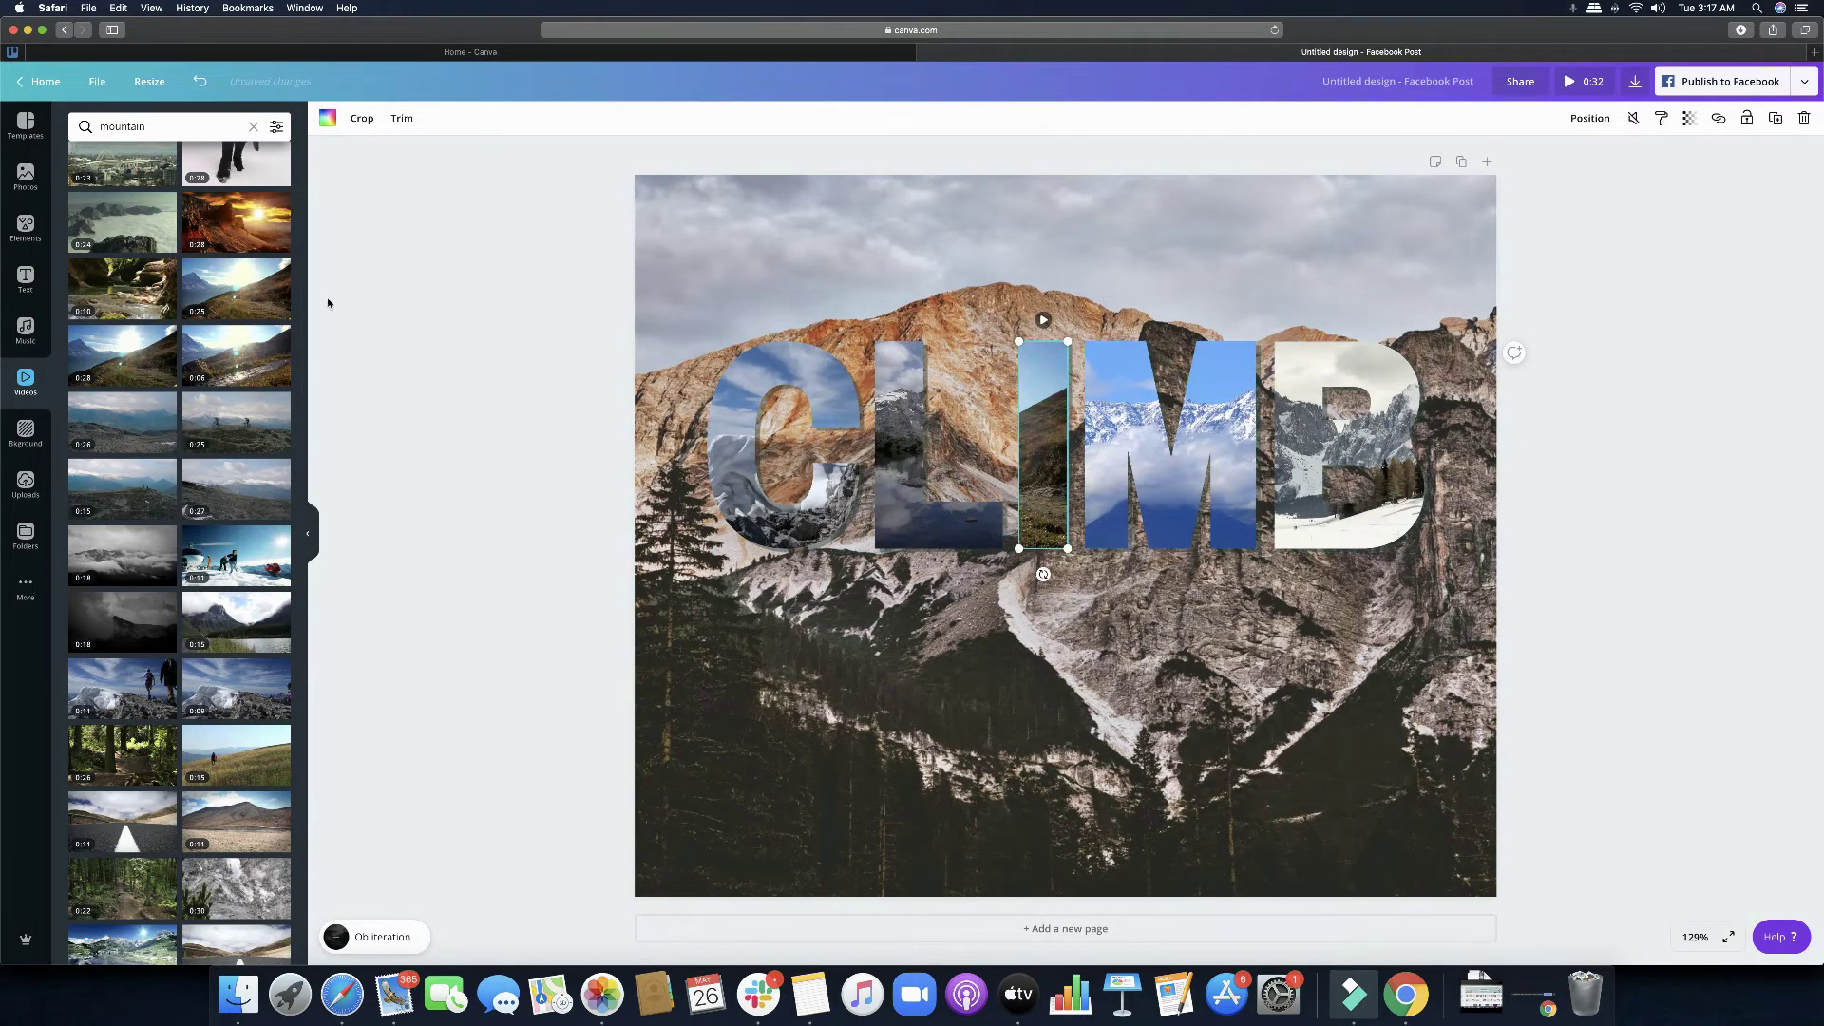
pyautogui.scroll(4, 300, 244)
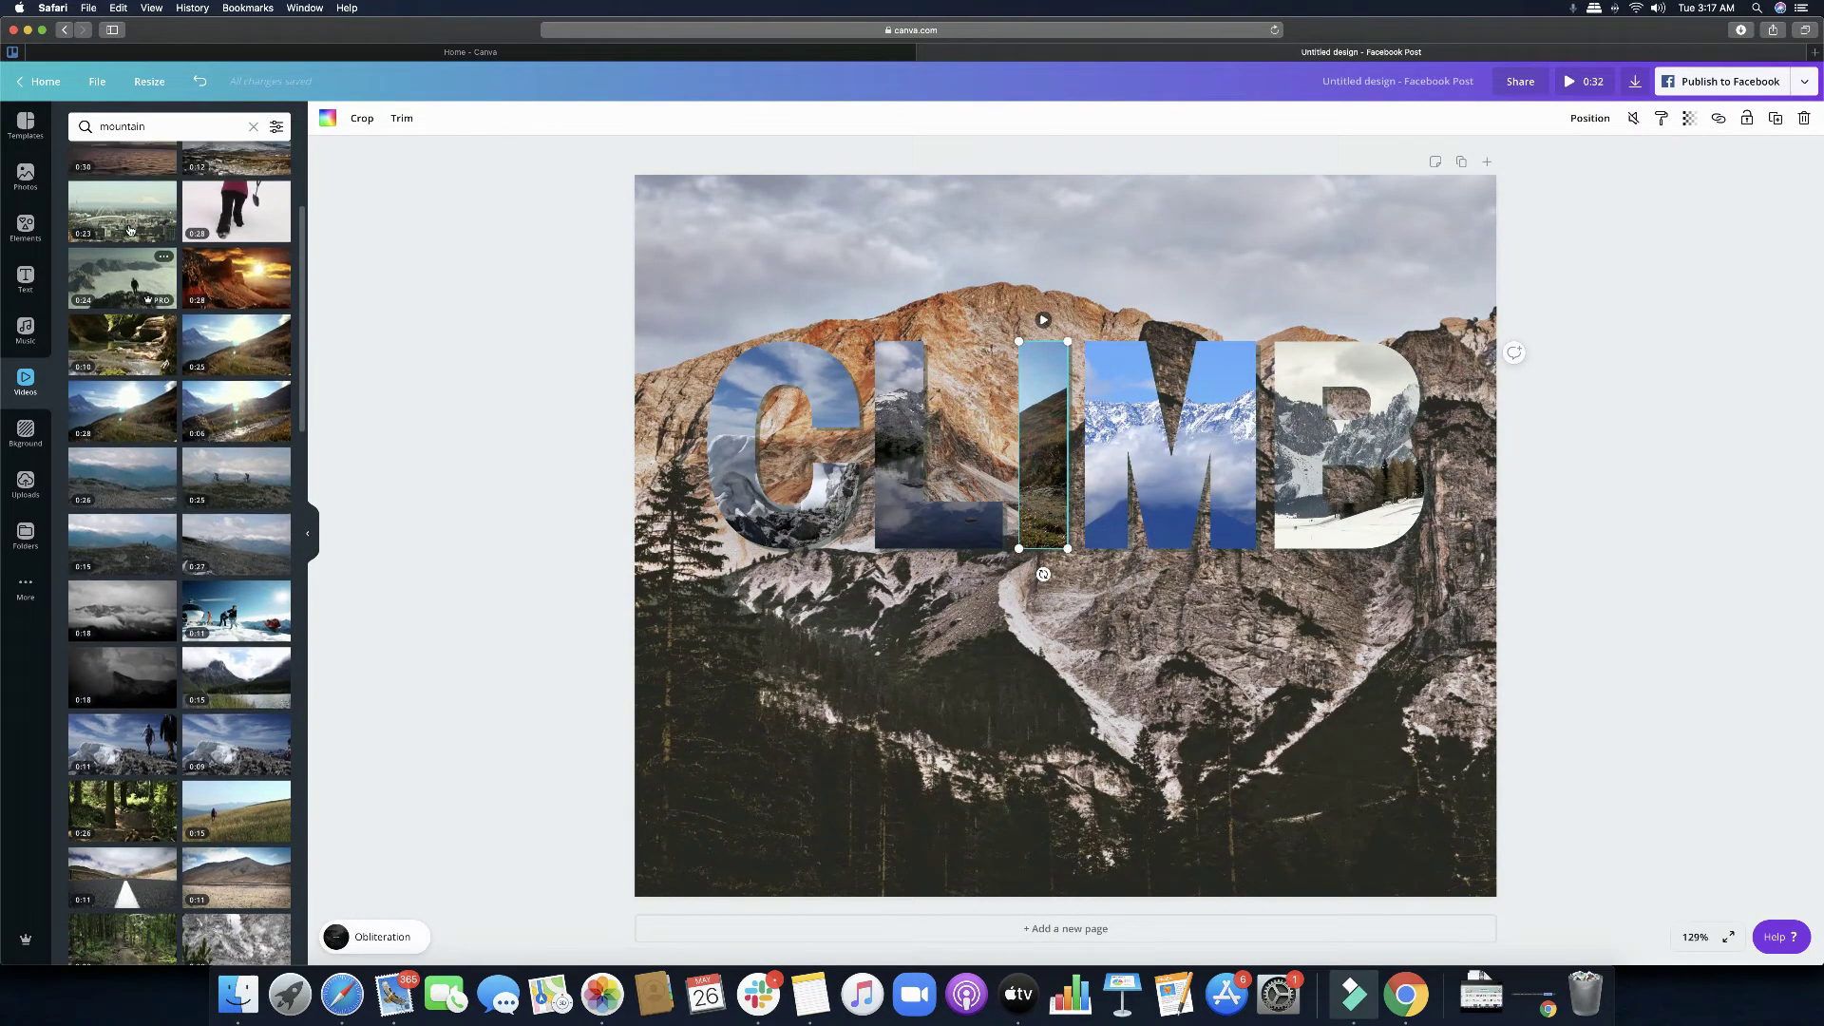
pyautogui.moveTo(237, 370); pyautogui.dragTo(1016, 373)
pyautogui.doubleClick(1046, 373)
pyautogui.click(1609, 368)
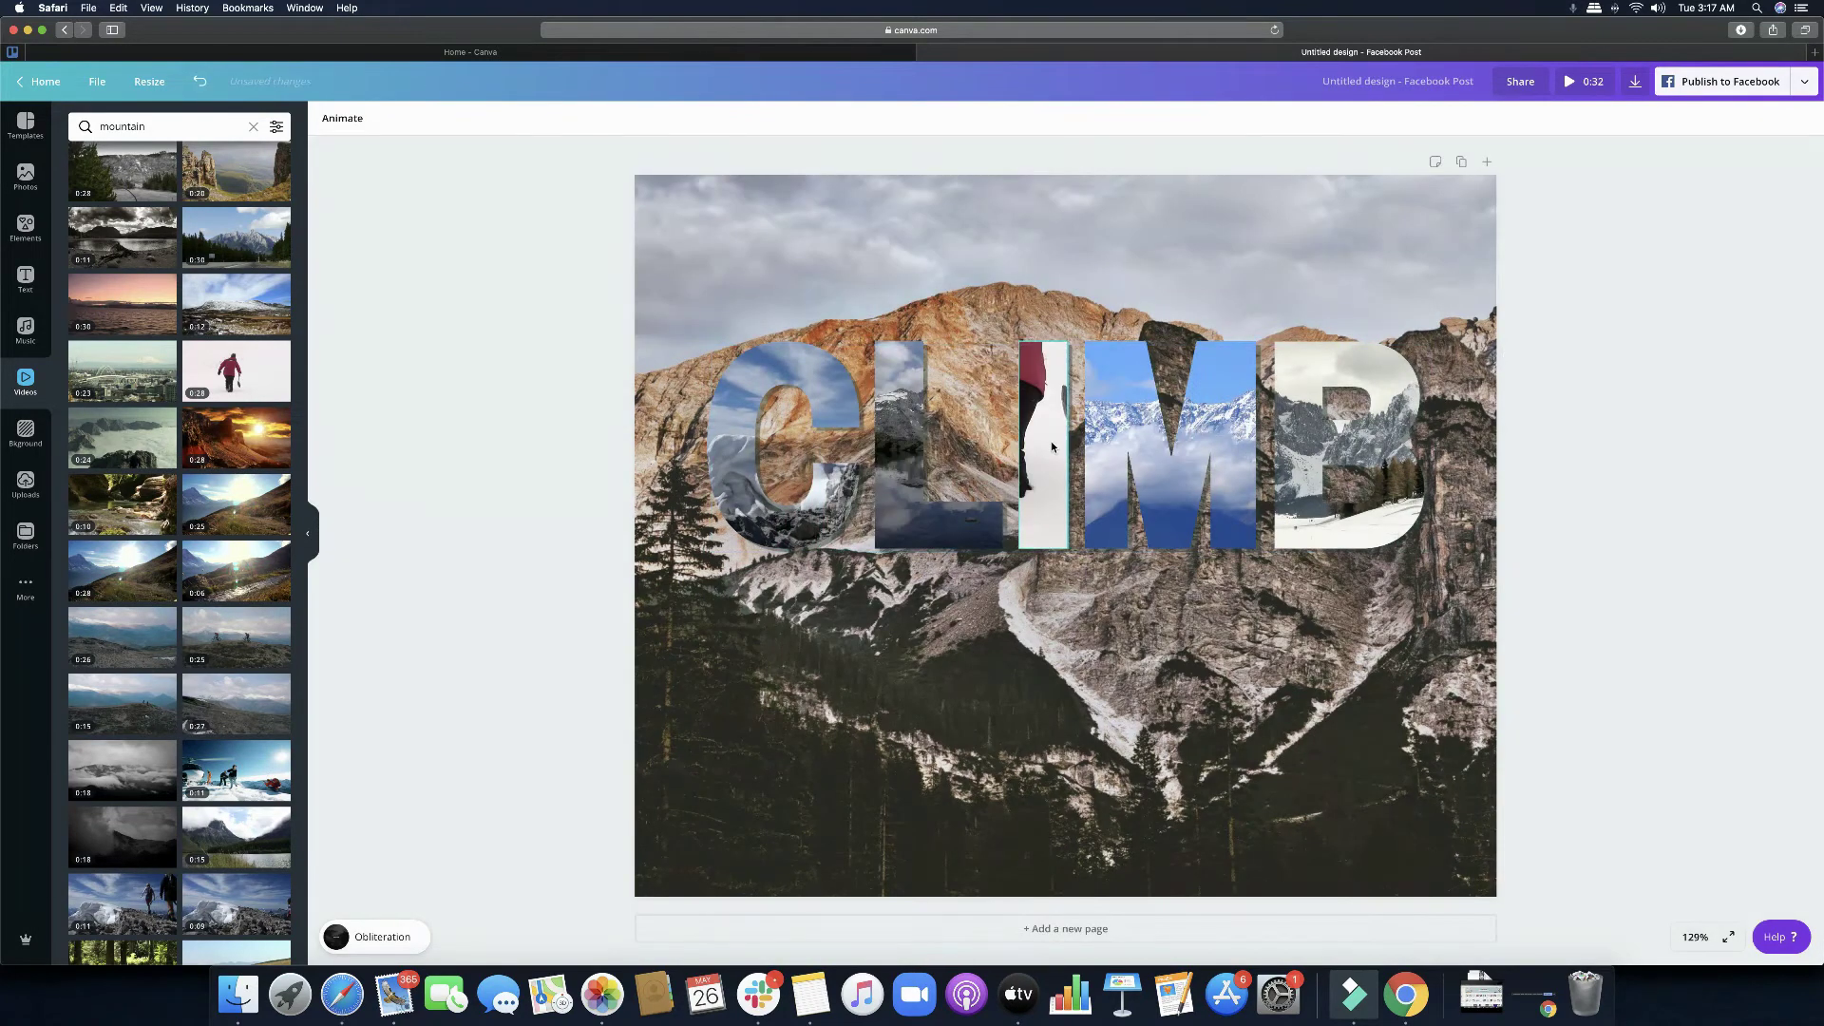
# Step: Play the design preview with the snow-walker clip in the letter I and return to the editor
pyautogui.click(1044, 428)
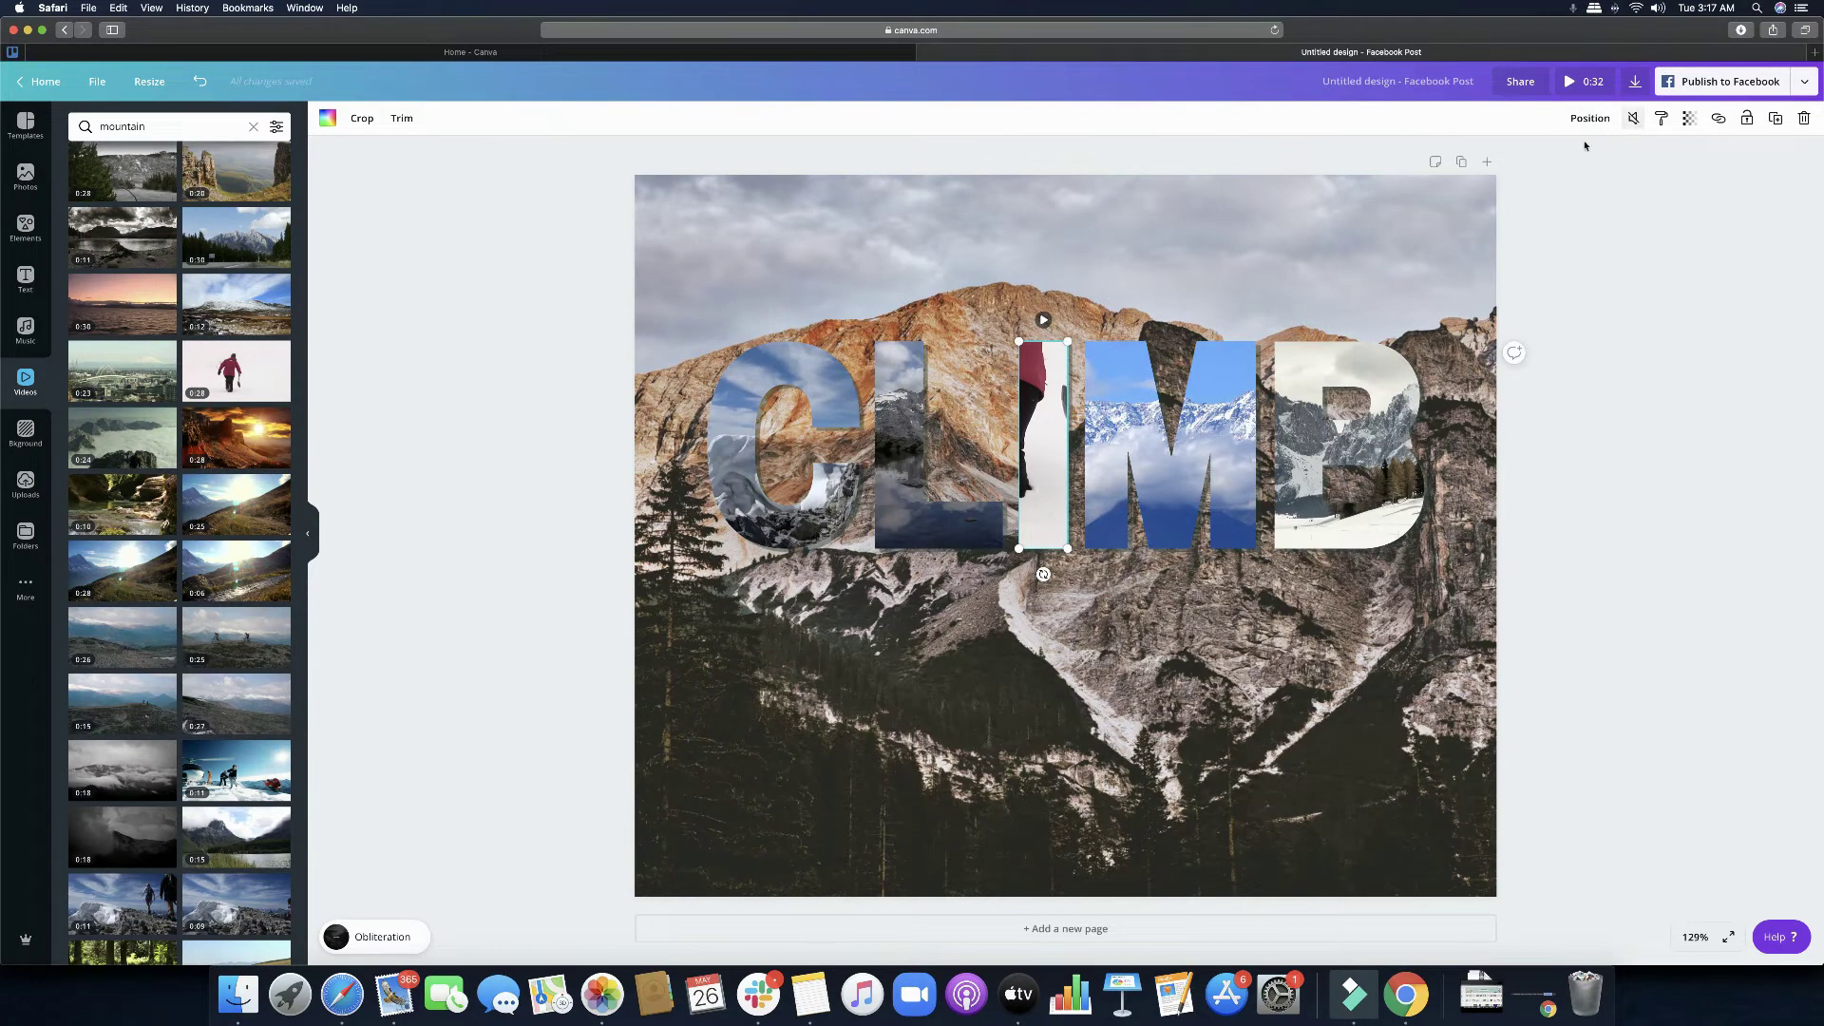
pyautogui.click(1577, 81)
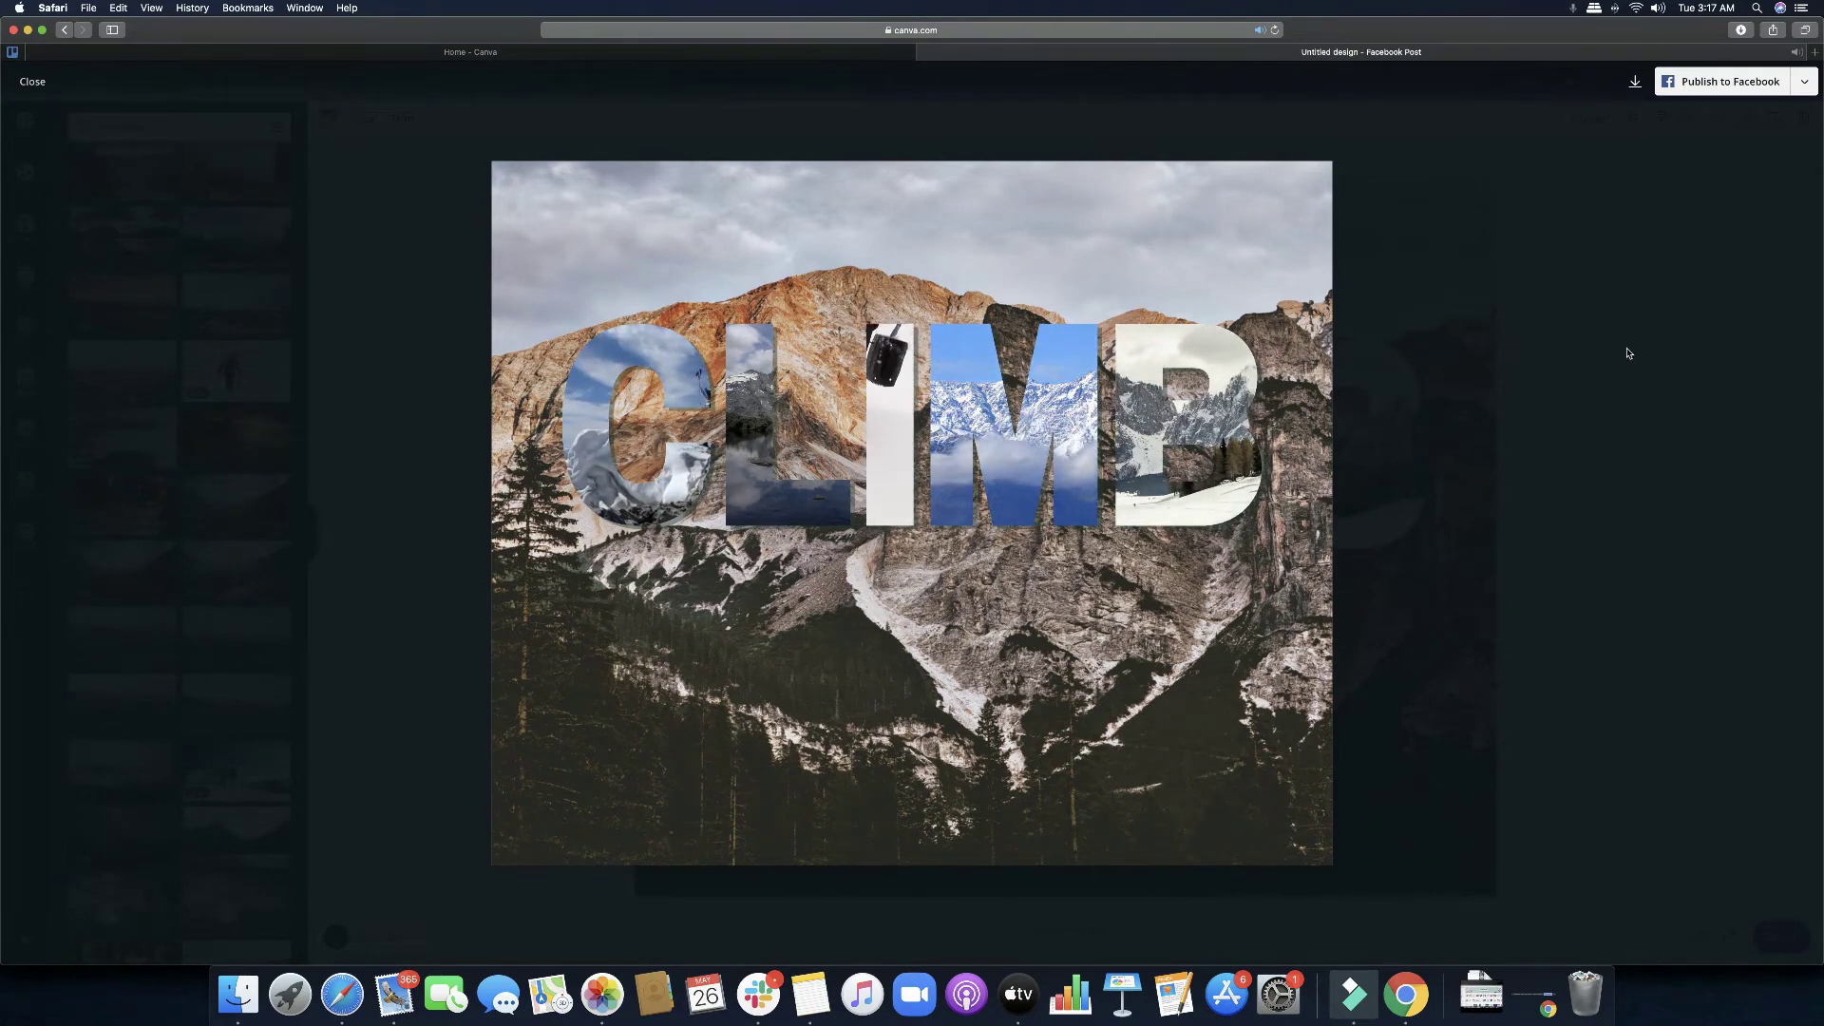
pyautogui.press('Escape')
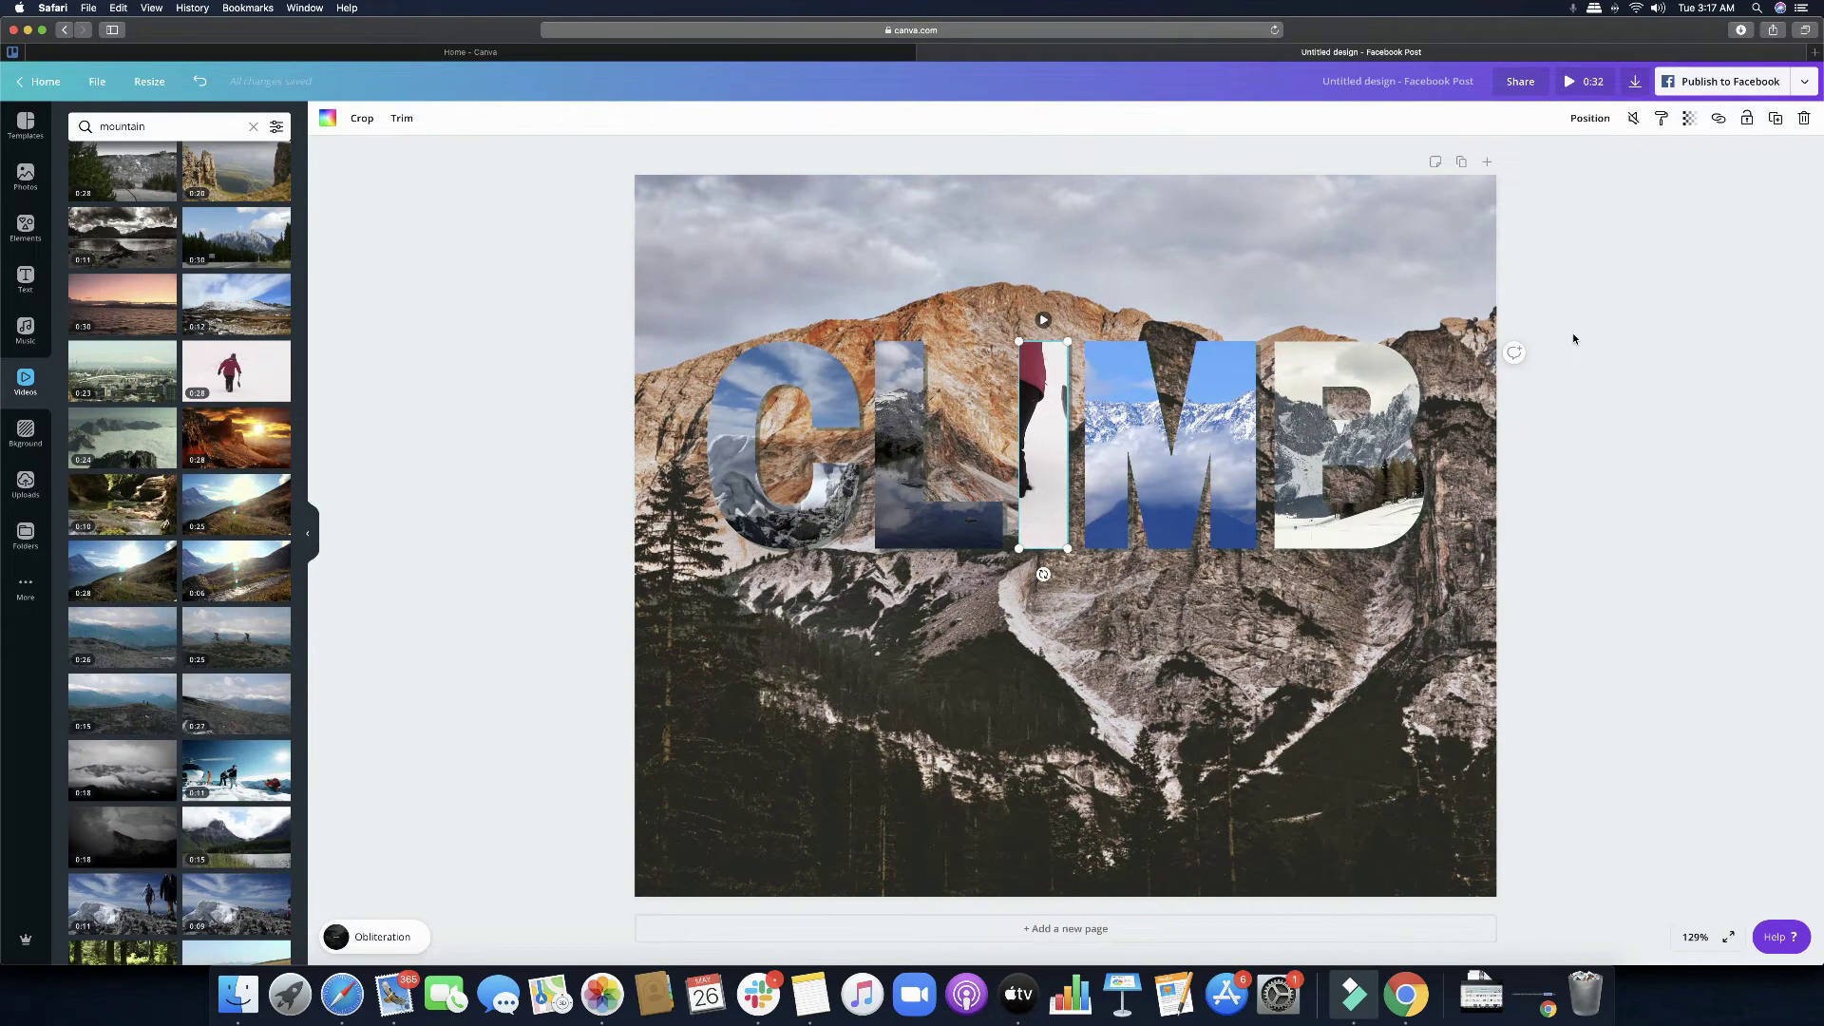
# Step: Move all the CLIMB letters together up near the top edge of the page, into the sky area
pyautogui.click(1612, 378)
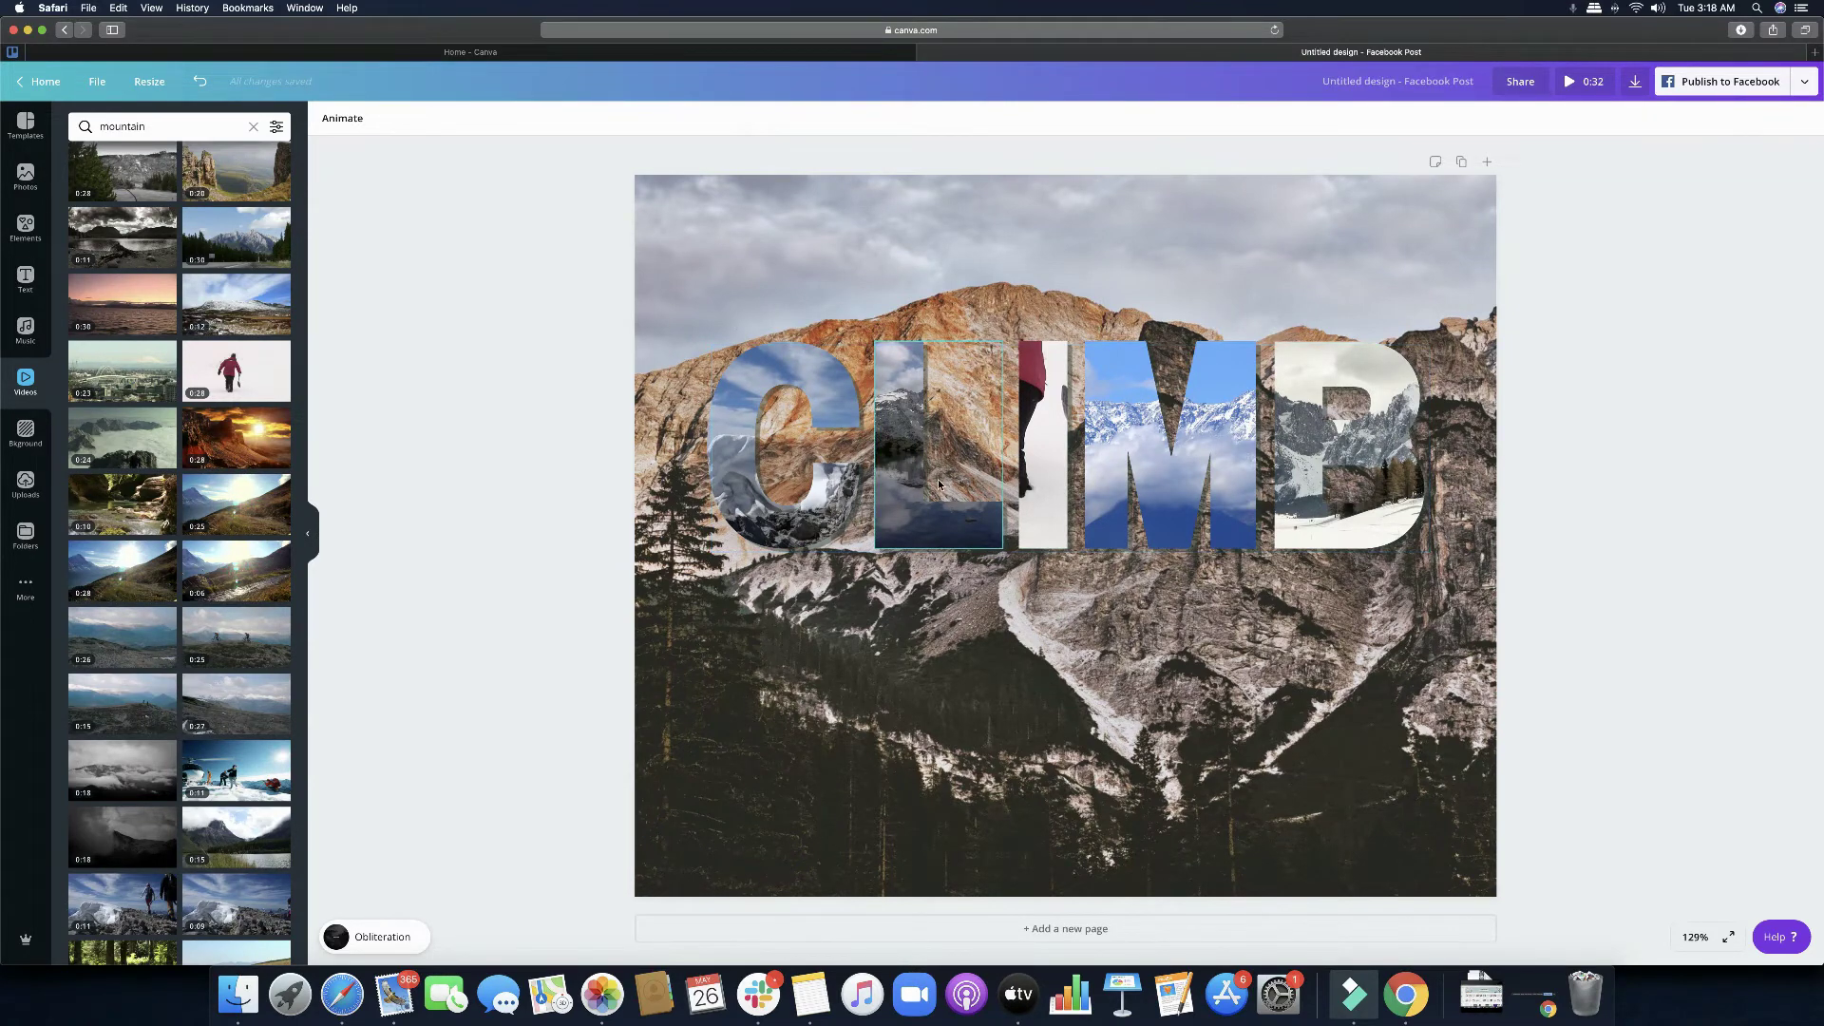
pyautogui.moveTo(680, 326); pyautogui.dragTo(1482, 594)
pyautogui.moveTo(1345, 518); pyautogui.dragTo(1341, 393)
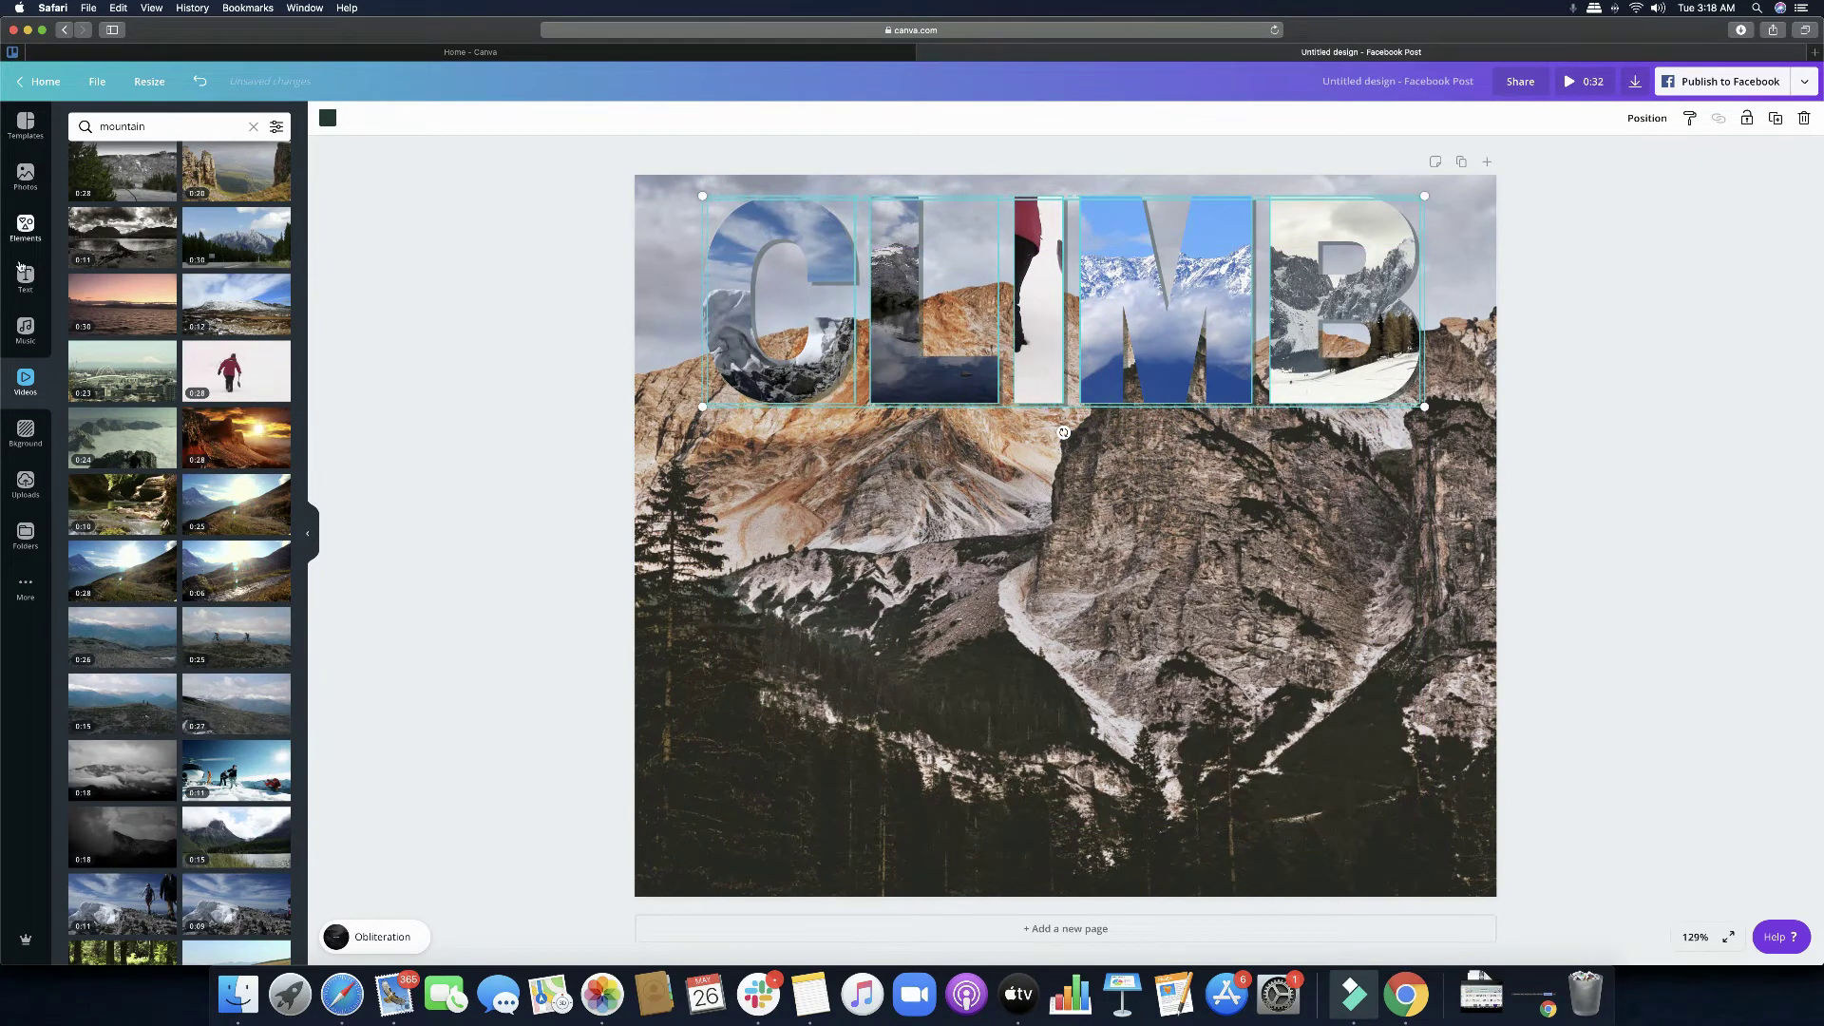
# Step: Add letter frames A and B to the page and shrink them together to roughly the height of the CLIMB letters
pyautogui.click(21, 228)
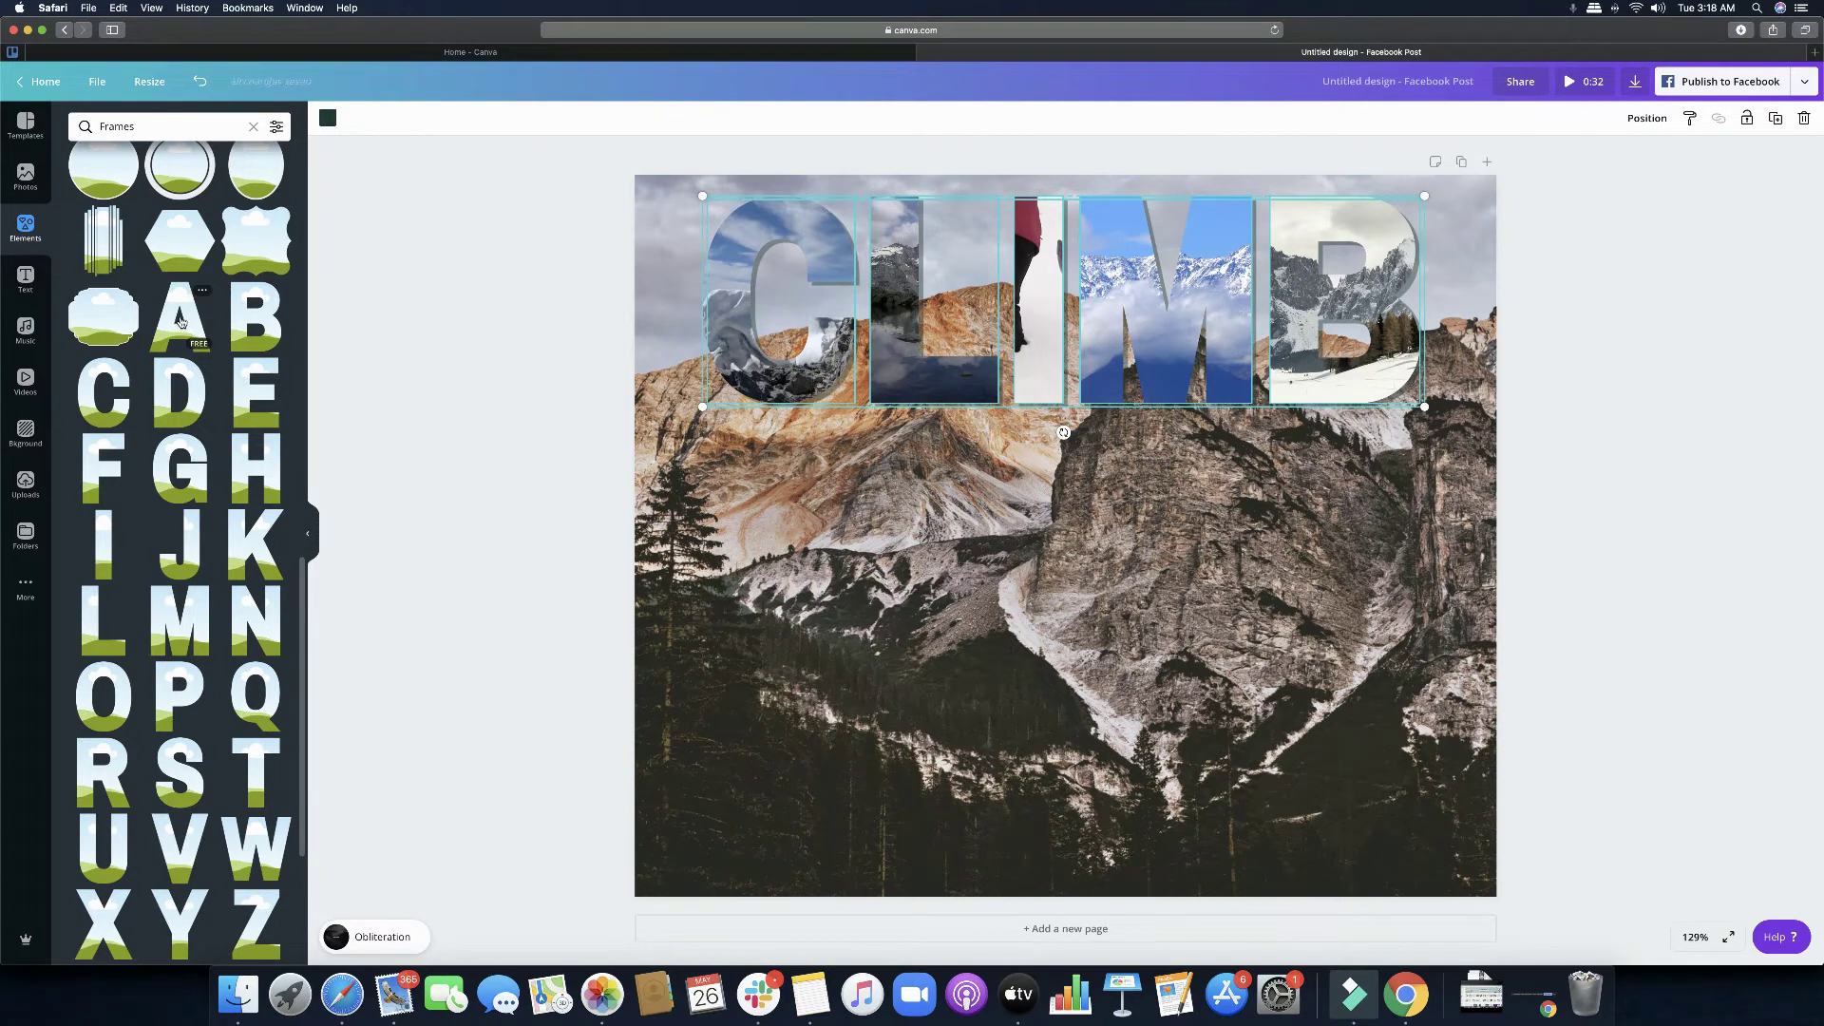
pyautogui.click(180, 321)
pyautogui.click(264, 330)
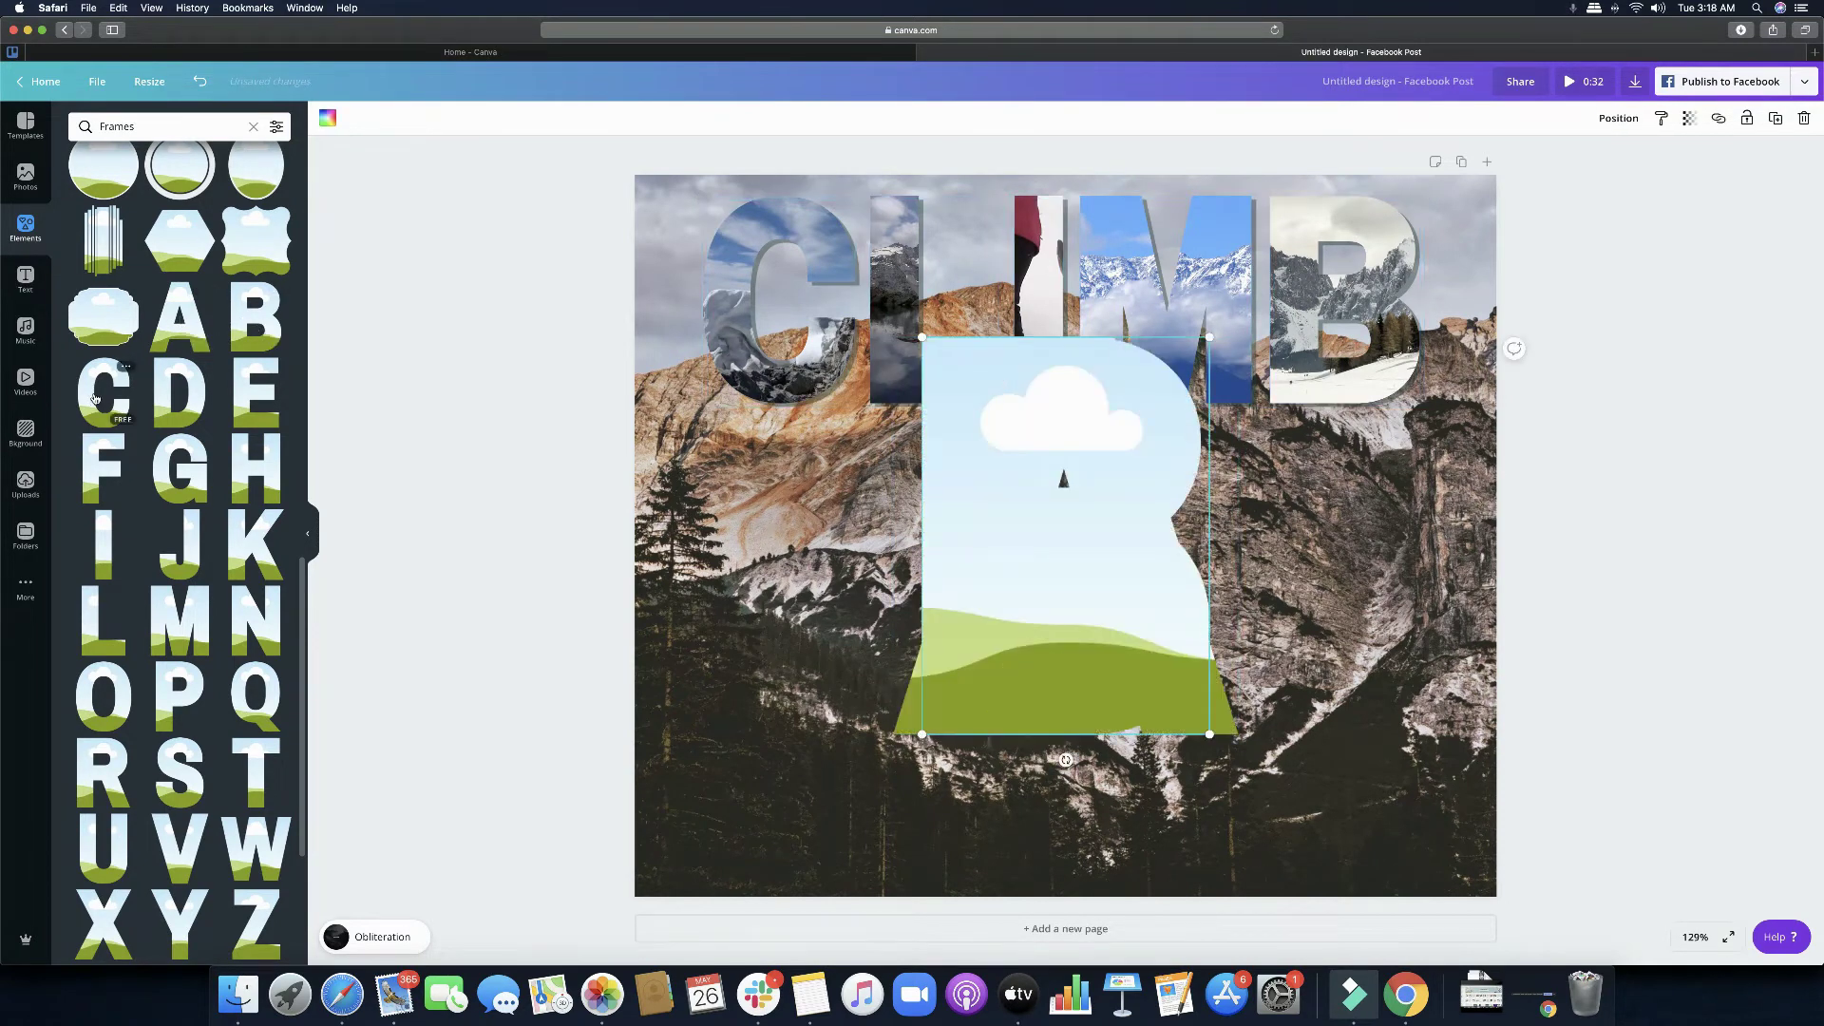
pyautogui.keyDown('shift'); pyautogui.click(1015, 488); pyautogui.keyUp('shift')
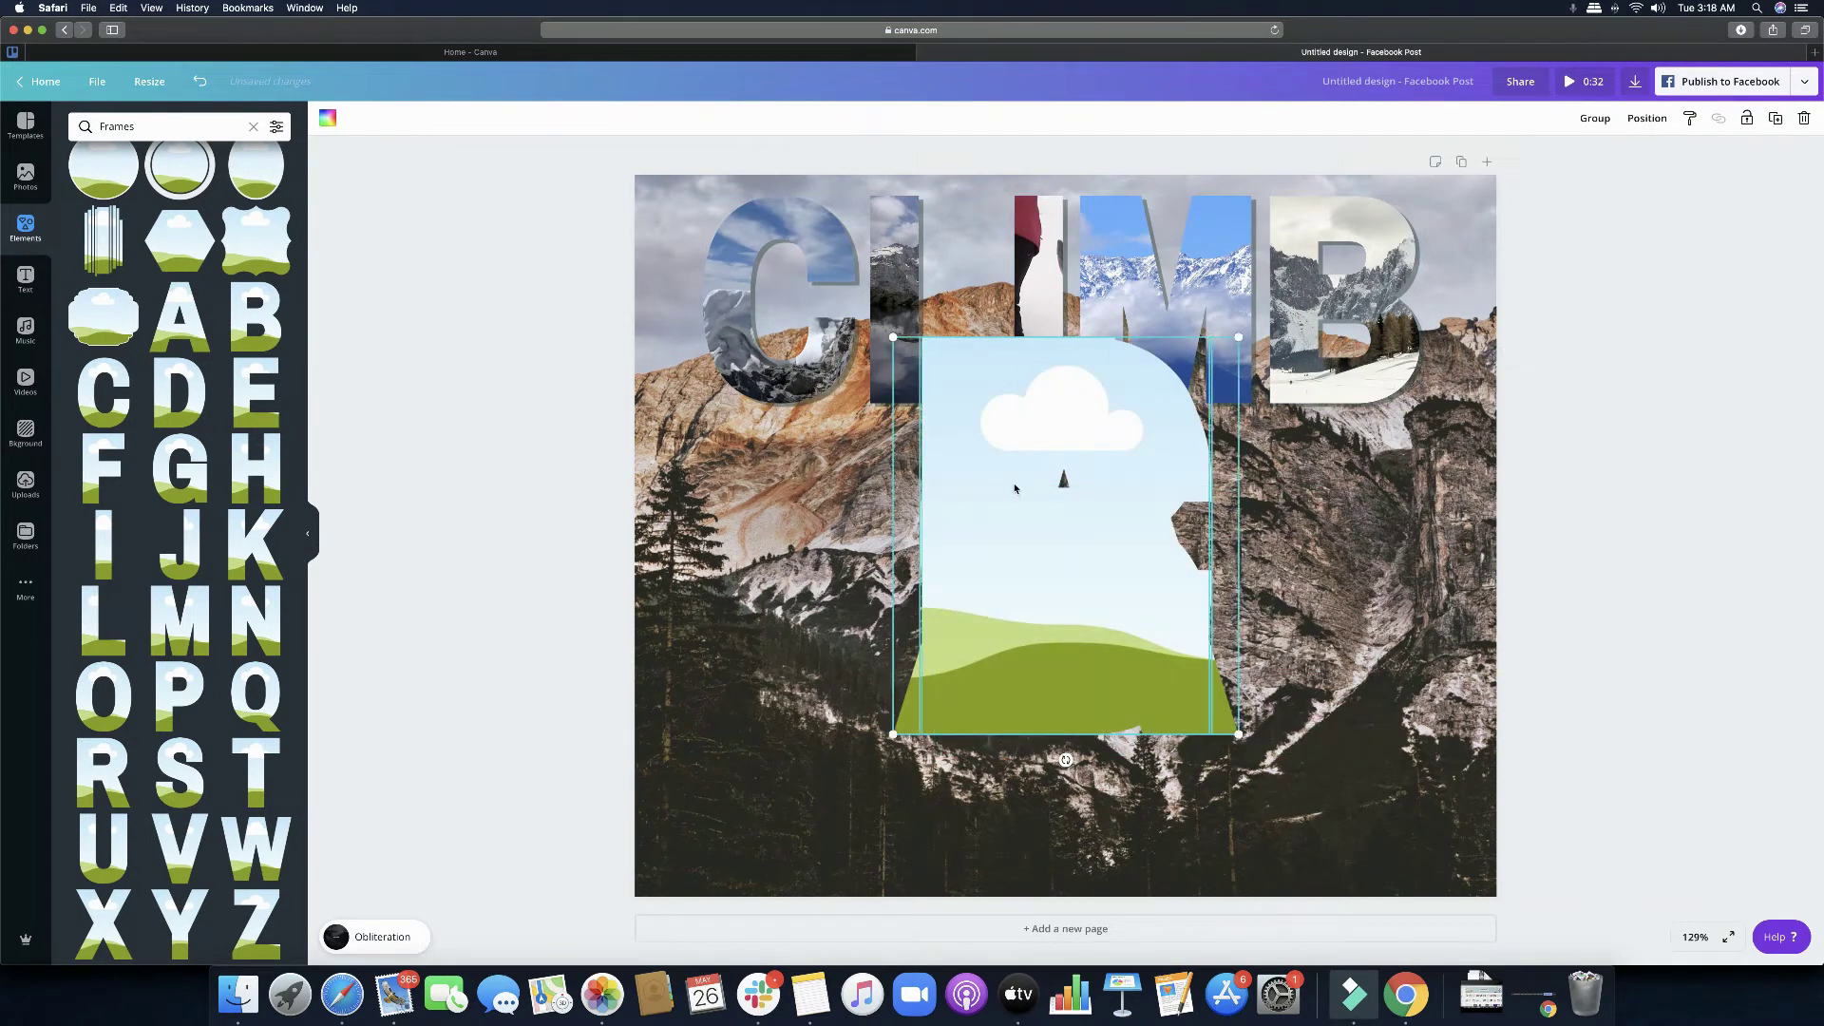
pyautogui.moveTo(897, 338); pyautogui.dragTo(1062, 530)
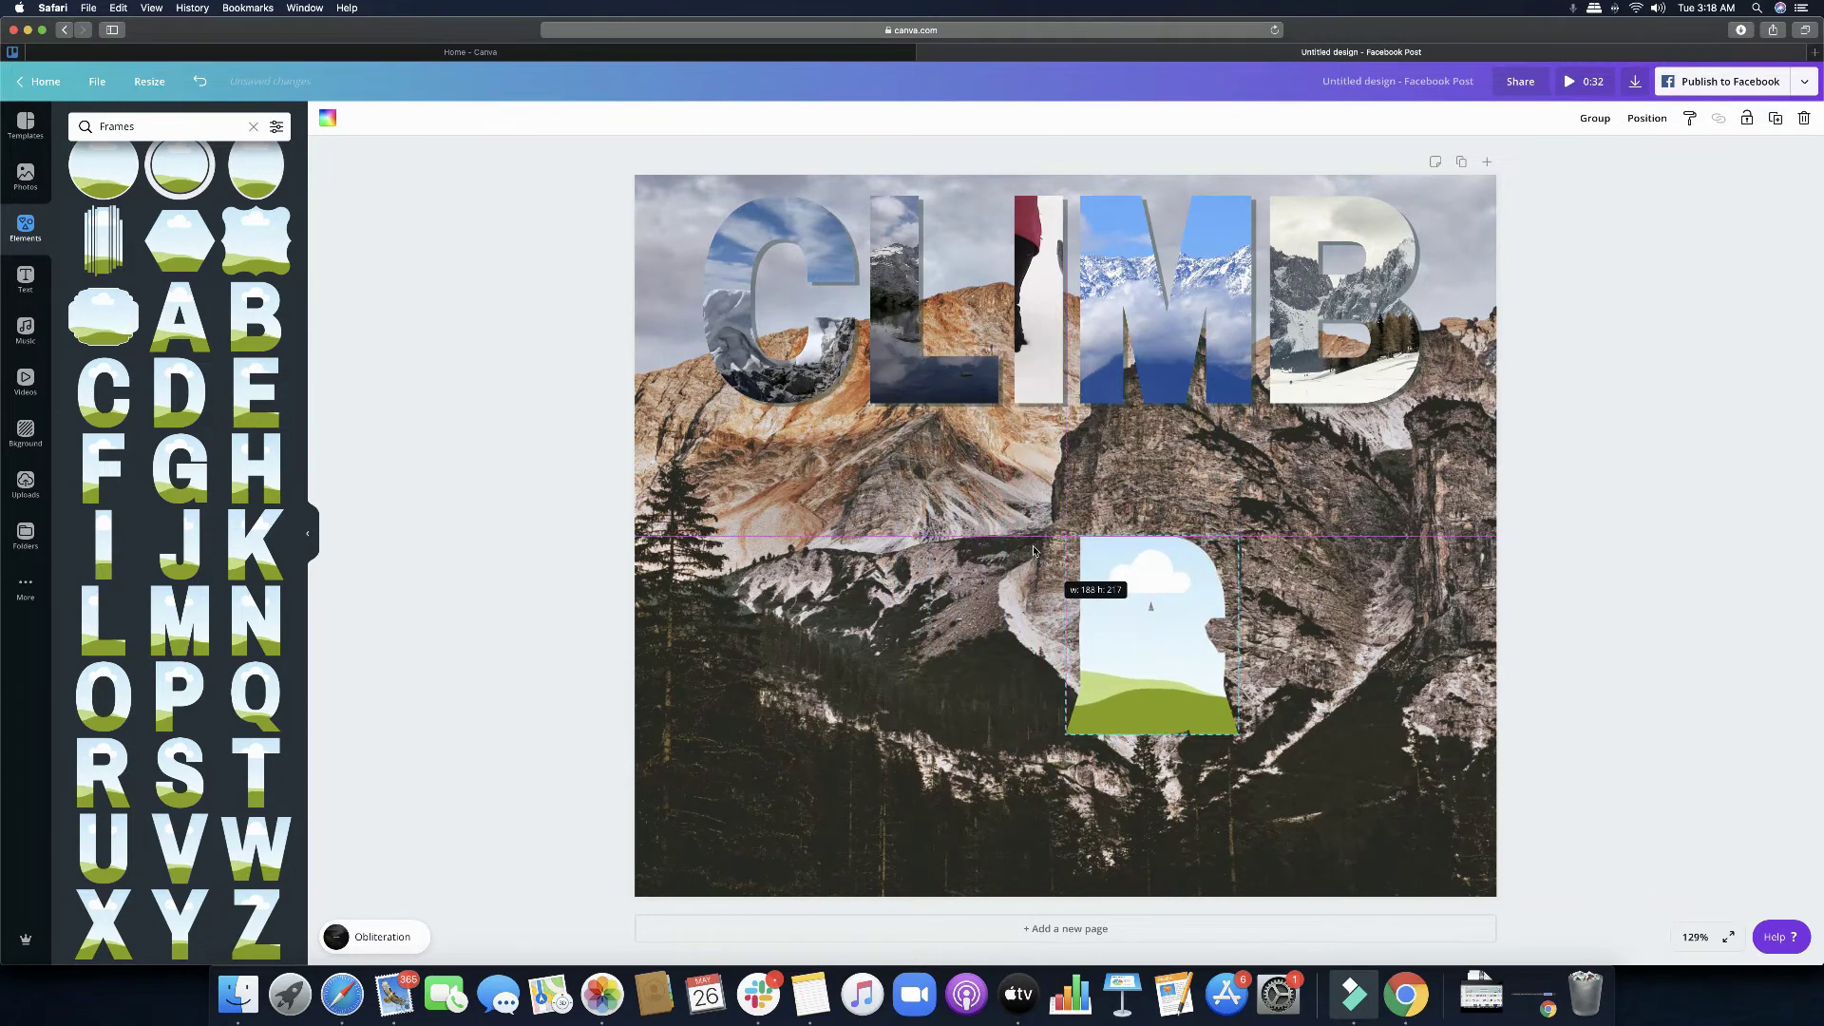
# Step: Add a letter C frame of matching size and arrange A, B and C in an evenly spaced row below CLIMB
pyautogui.moveTo(1111, 613); pyautogui.dragTo(878, 613)
pyautogui.moveTo(102, 389); pyautogui.dragTo(1163, 609)
pyautogui.moveTo(912, 613); pyautogui.dragTo(1064, 613)
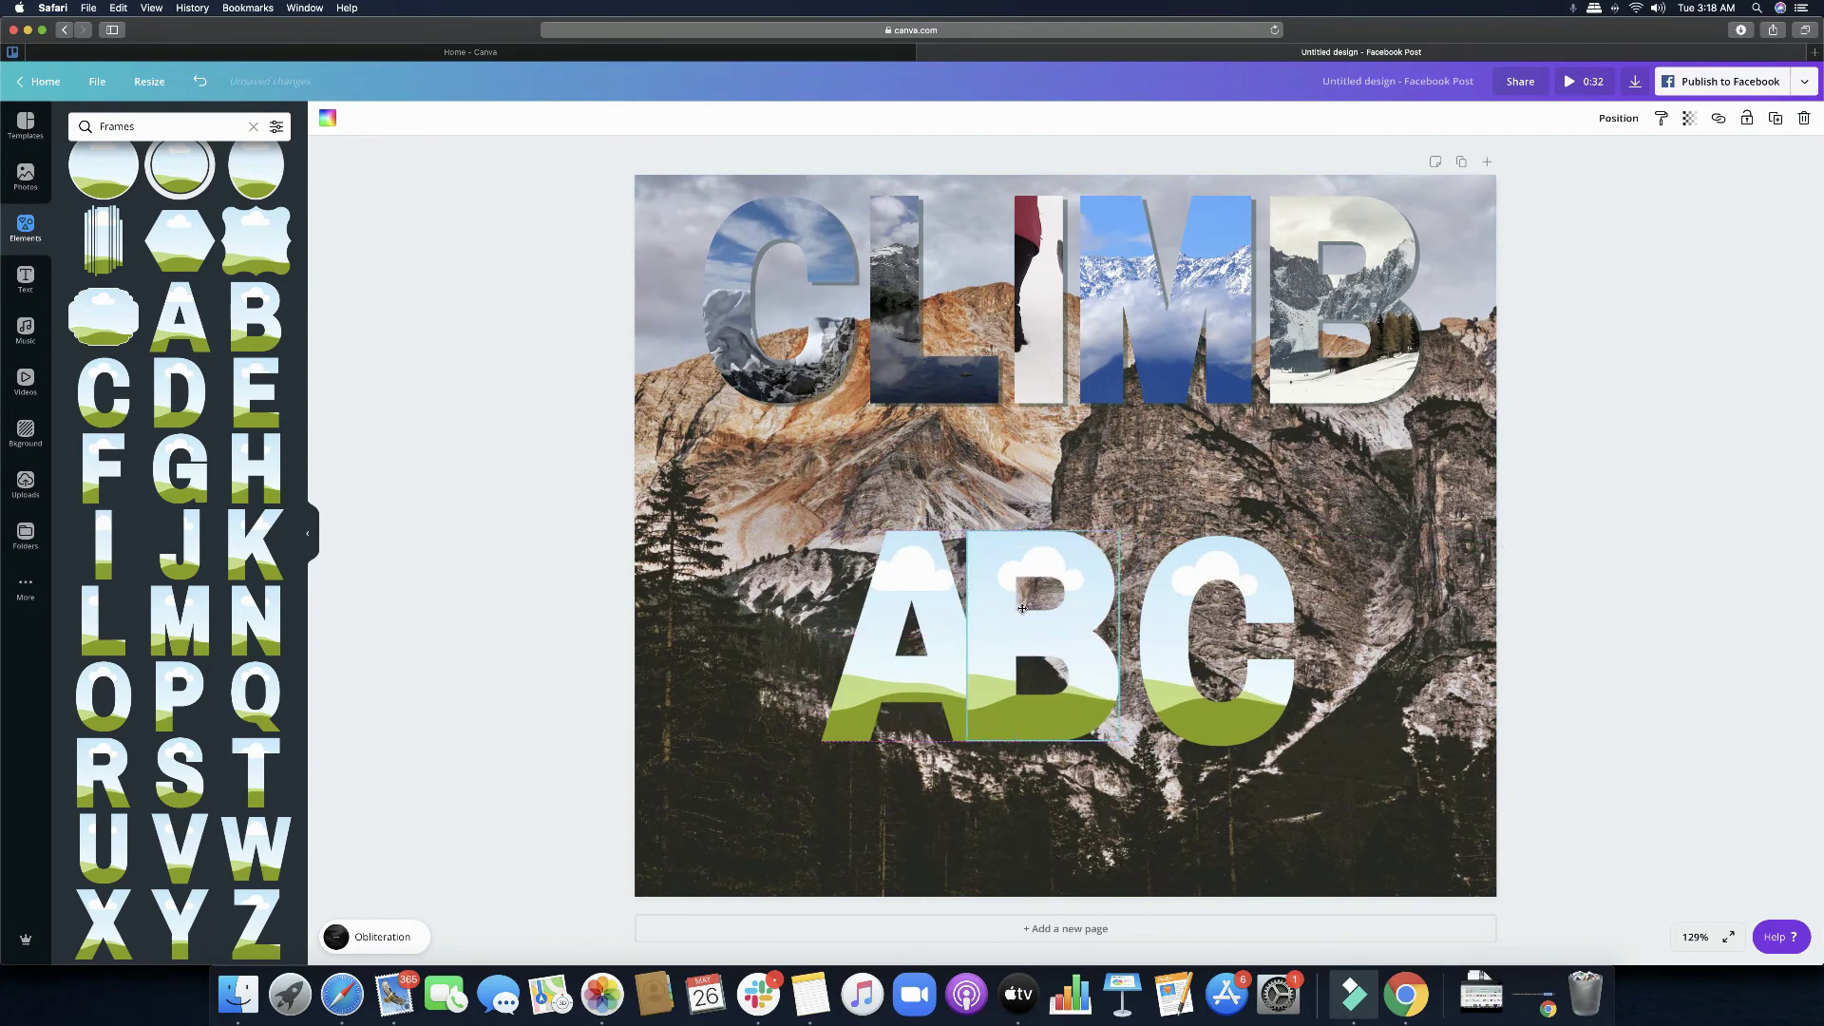
pyautogui.click(858, 609)
pyautogui.moveTo(858, 608); pyautogui.dragTo(827, 609)
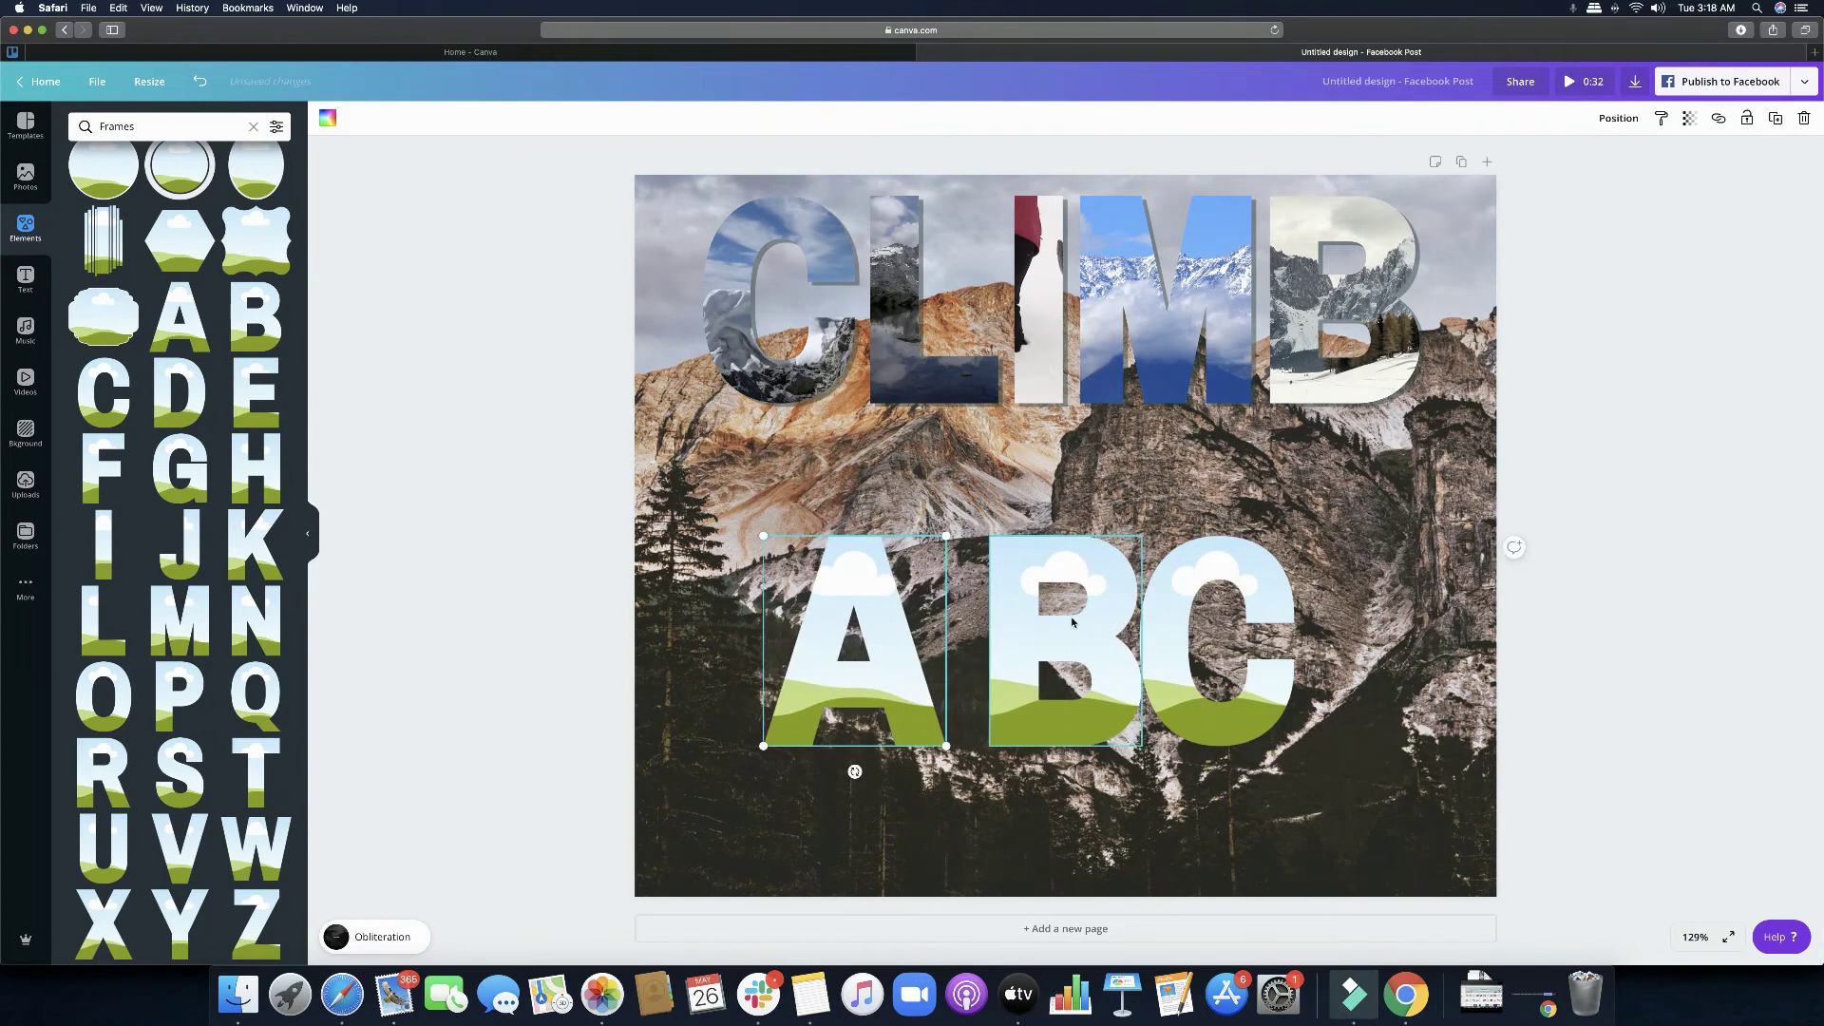
pyautogui.moveTo(1063, 627); pyautogui.dragTo(1043, 627)
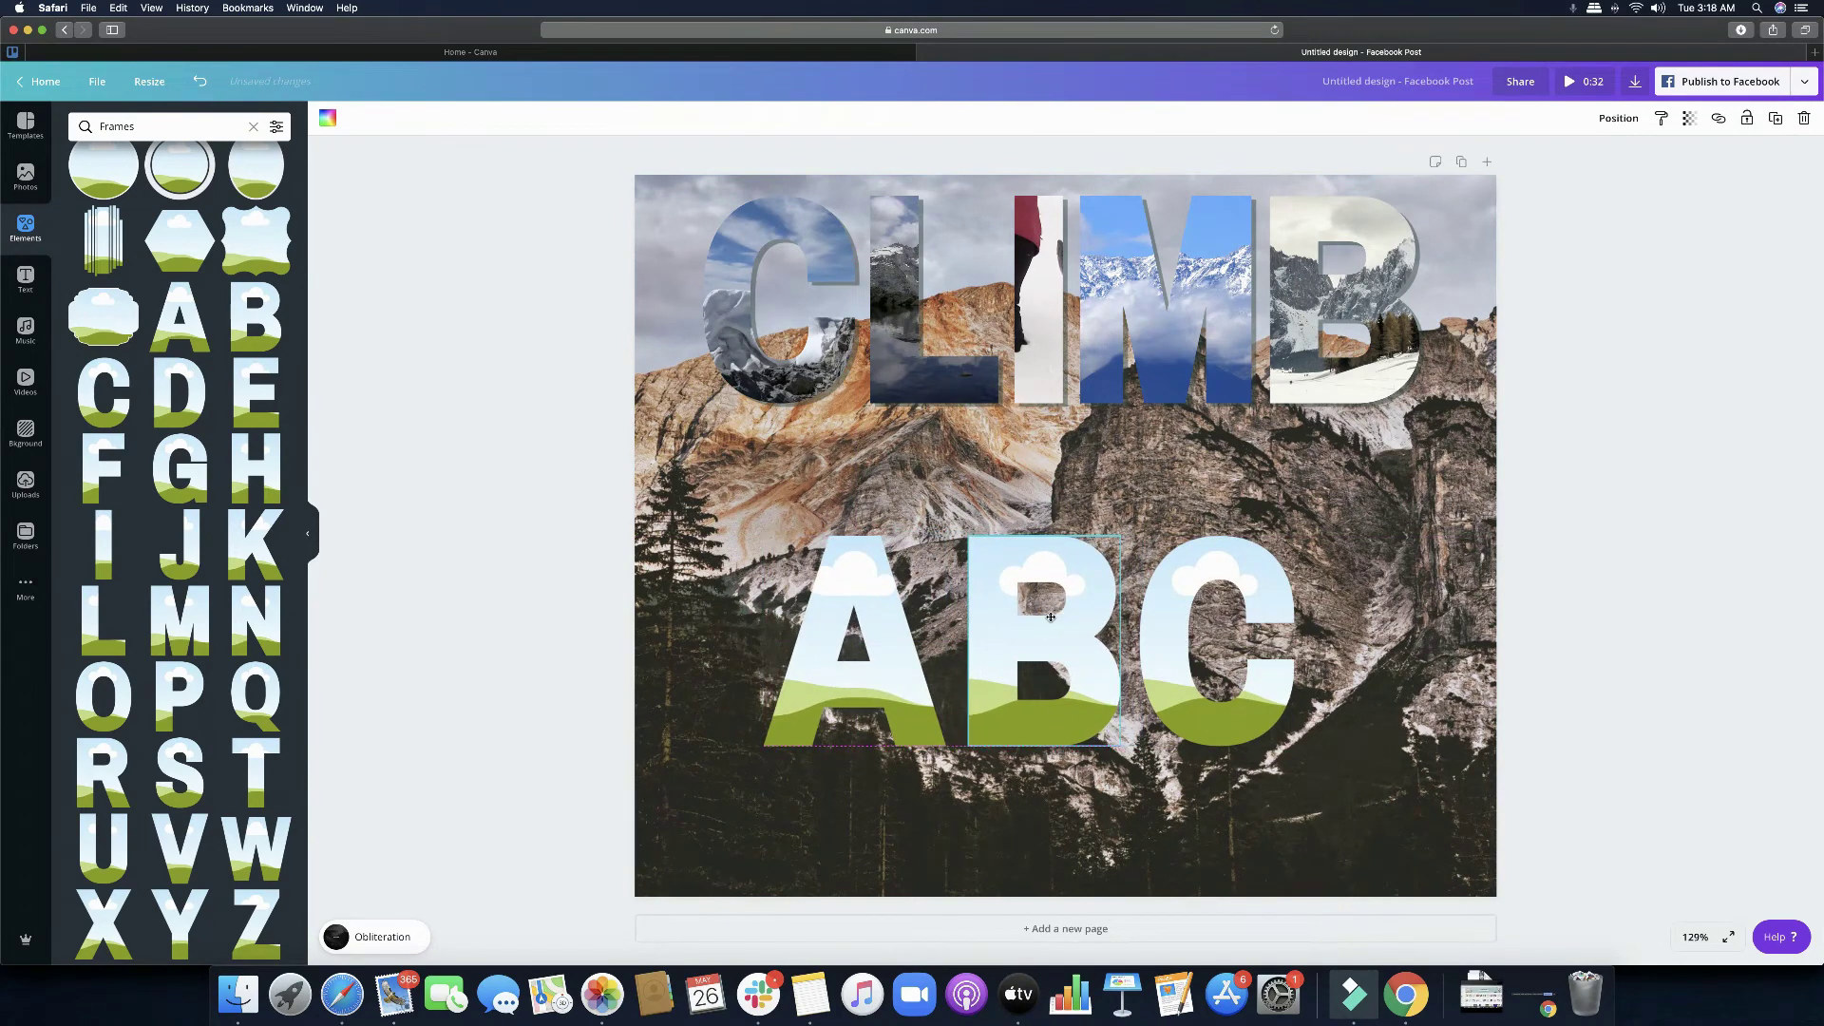
pyautogui.click(456, 496)
# Step: Fill the letter A with the 0:28 orange mountain sunset video and enlarge it within the frame to span the width of ABC
pyautogui.click(27, 385)
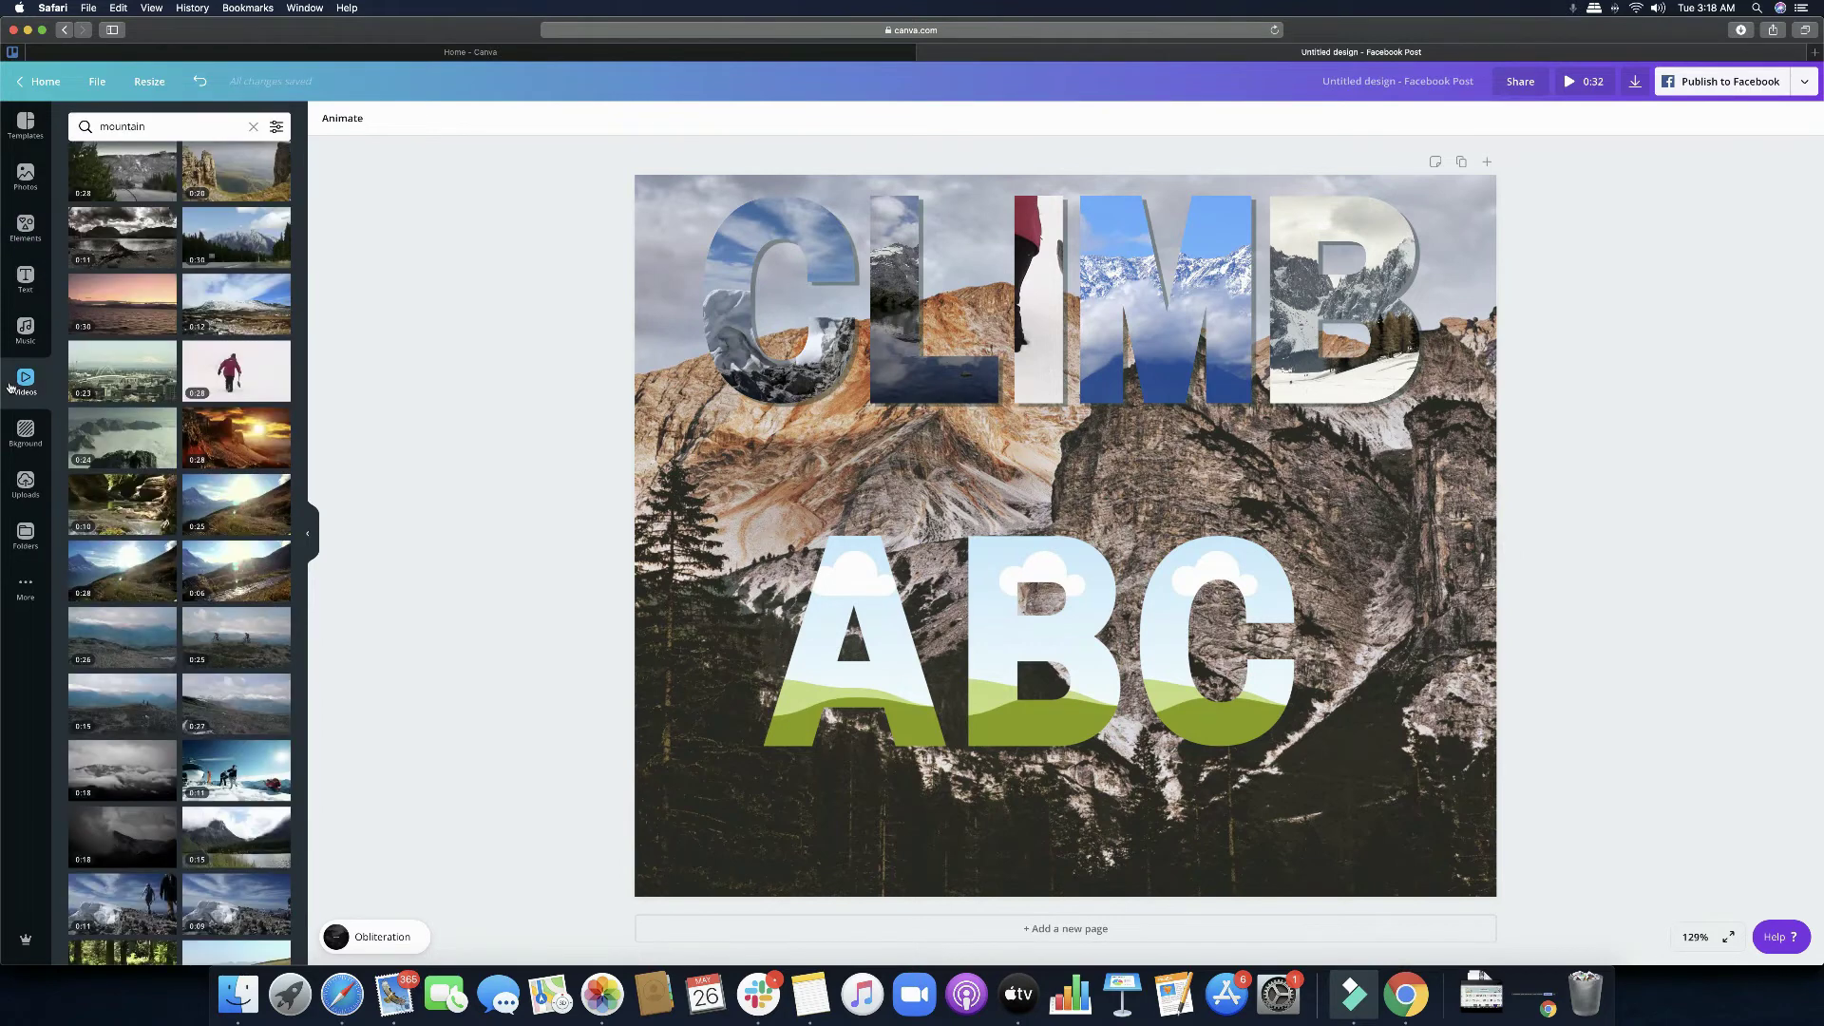
pyautogui.moveTo(235, 437); pyautogui.dragTo(1074, 625)
pyautogui.doubleClick(852, 568)
pyautogui.moveTo(1137, 747); pyautogui.dragTo(1315, 798)
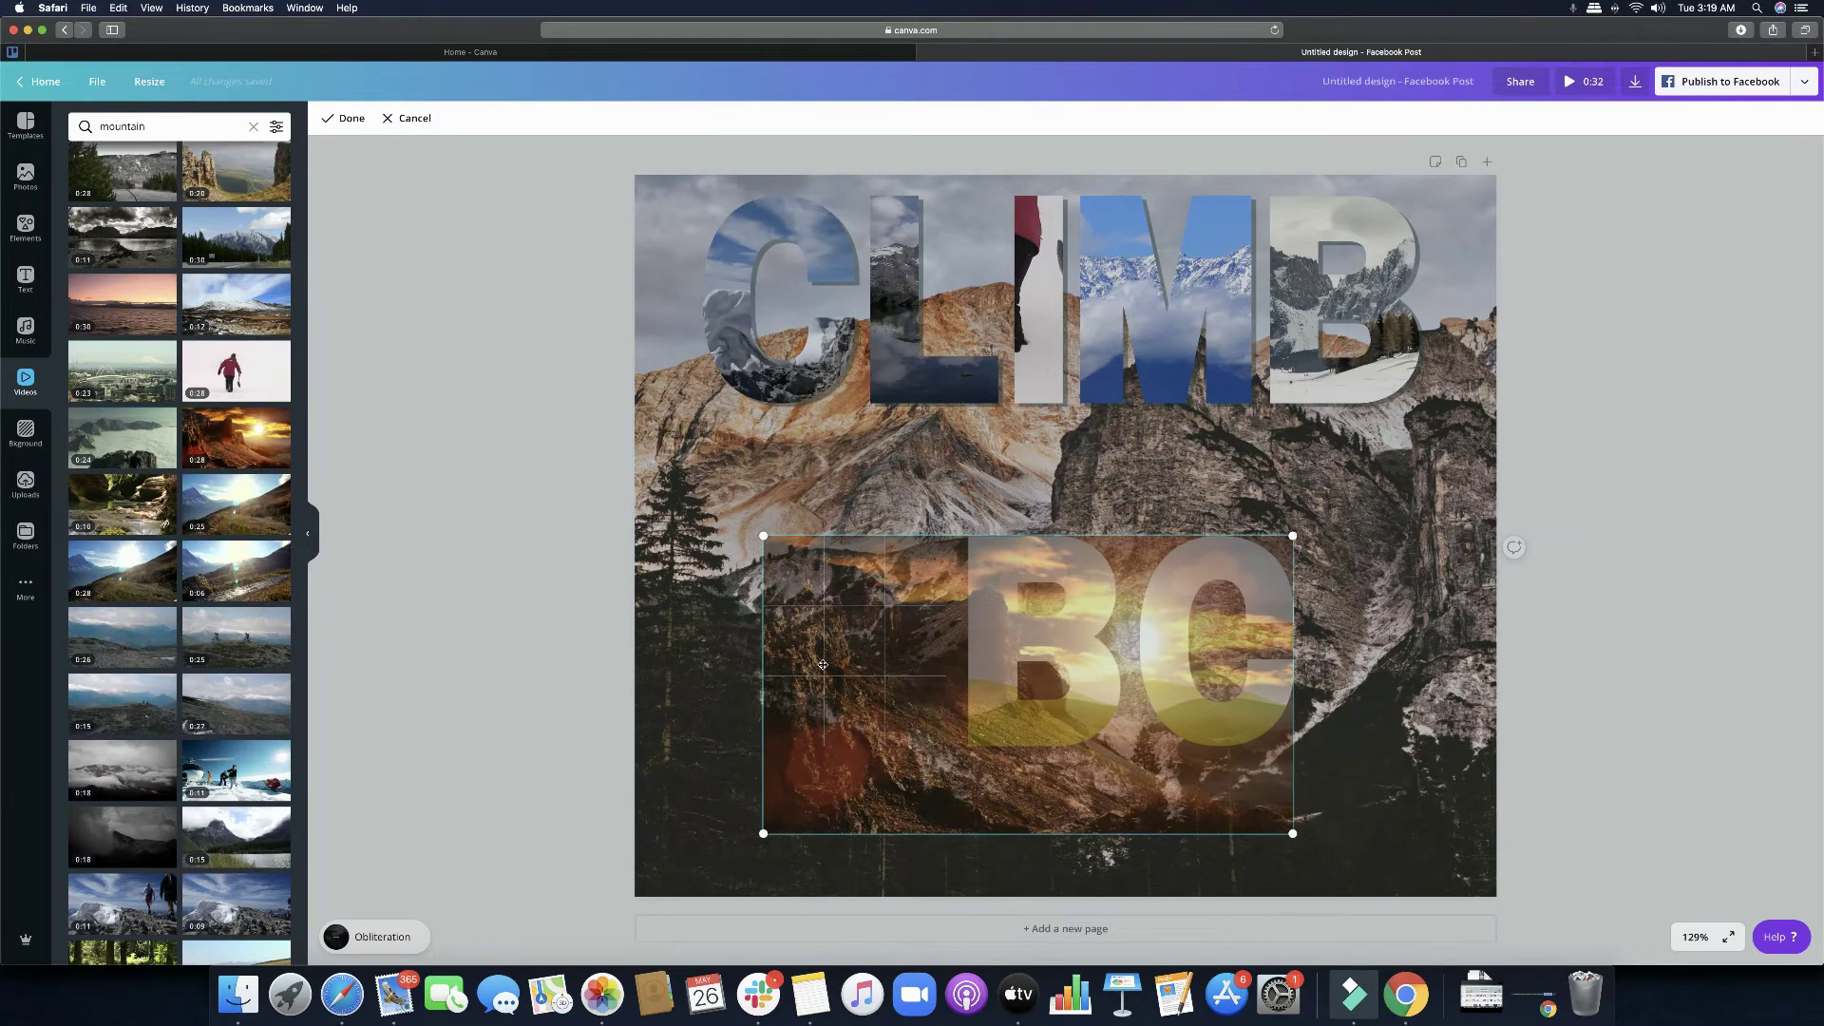
pyautogui.click(1383, 728)
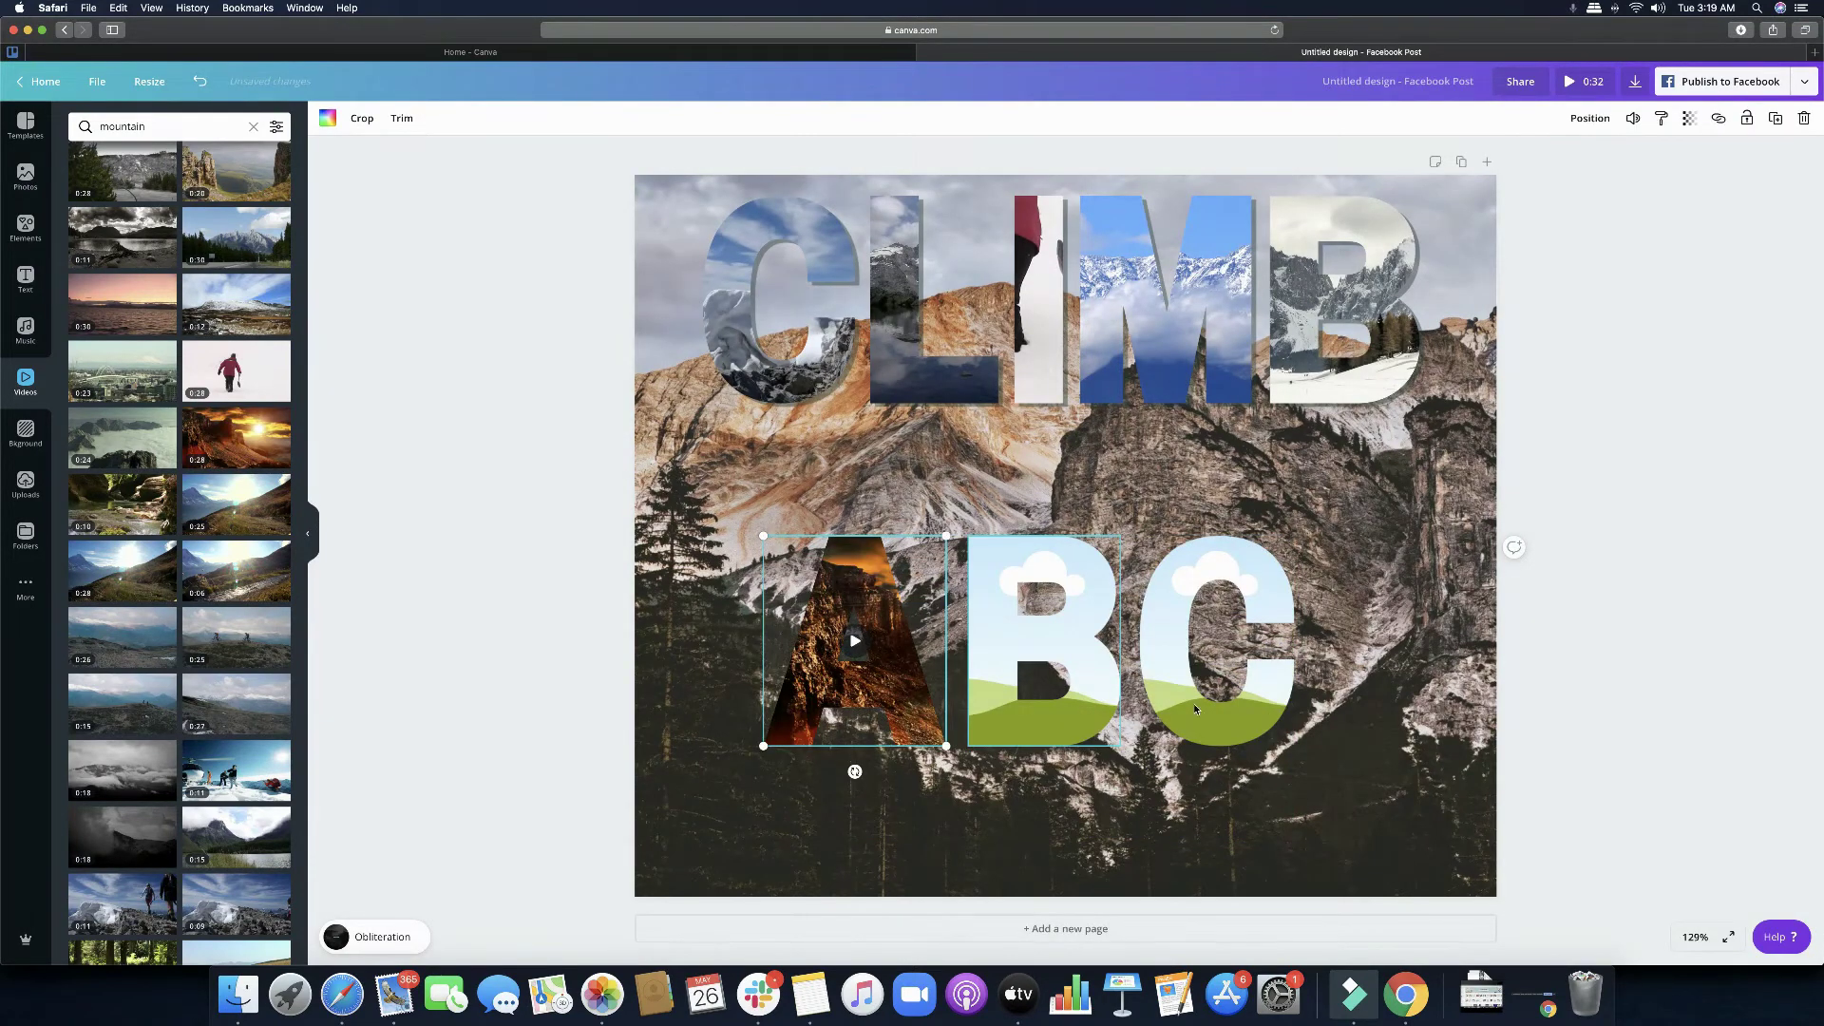
# Step: Fill the letter B with the same sunset video, enlarge it to span the width of ABC and shift it down within the frame
pyautogui.moveTo(217, 432); pyautogui.dragTo(918, 552)
pyautogui.doubleClick(1023, 557)
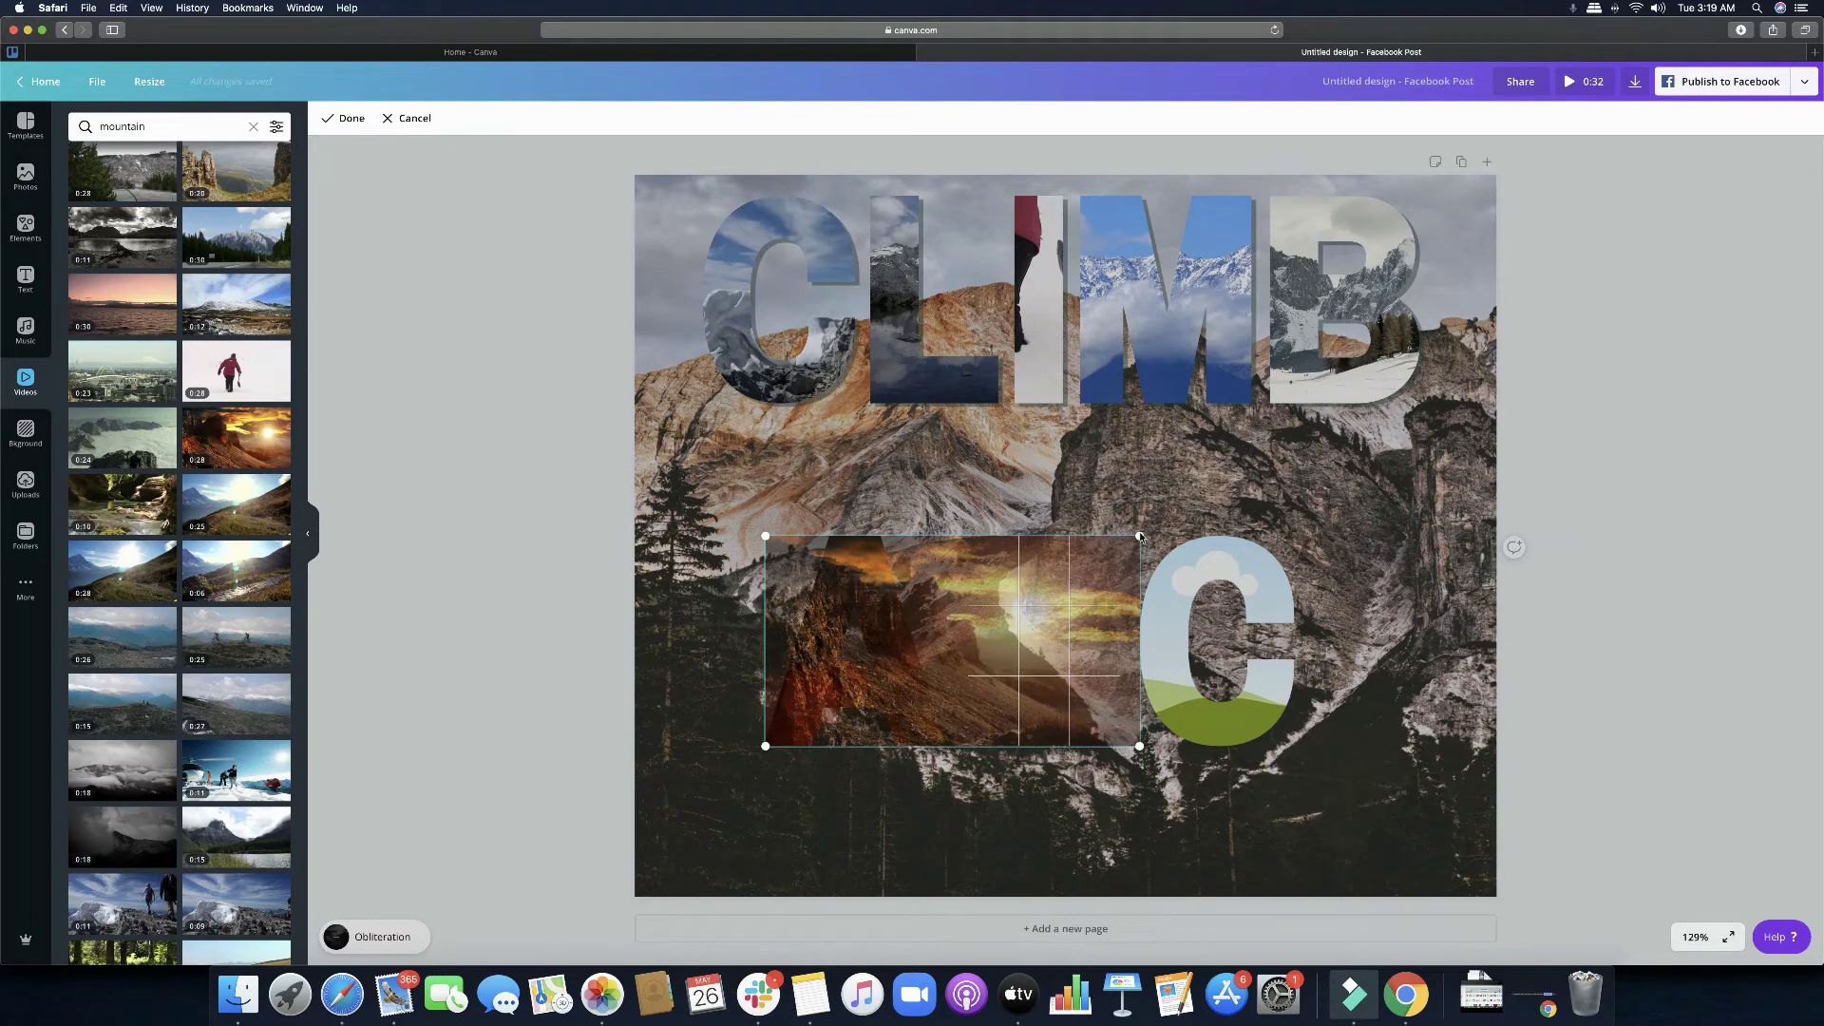
pyautogui.moveTo(1140, 537); pyautogui.dragTo(1297, 447)
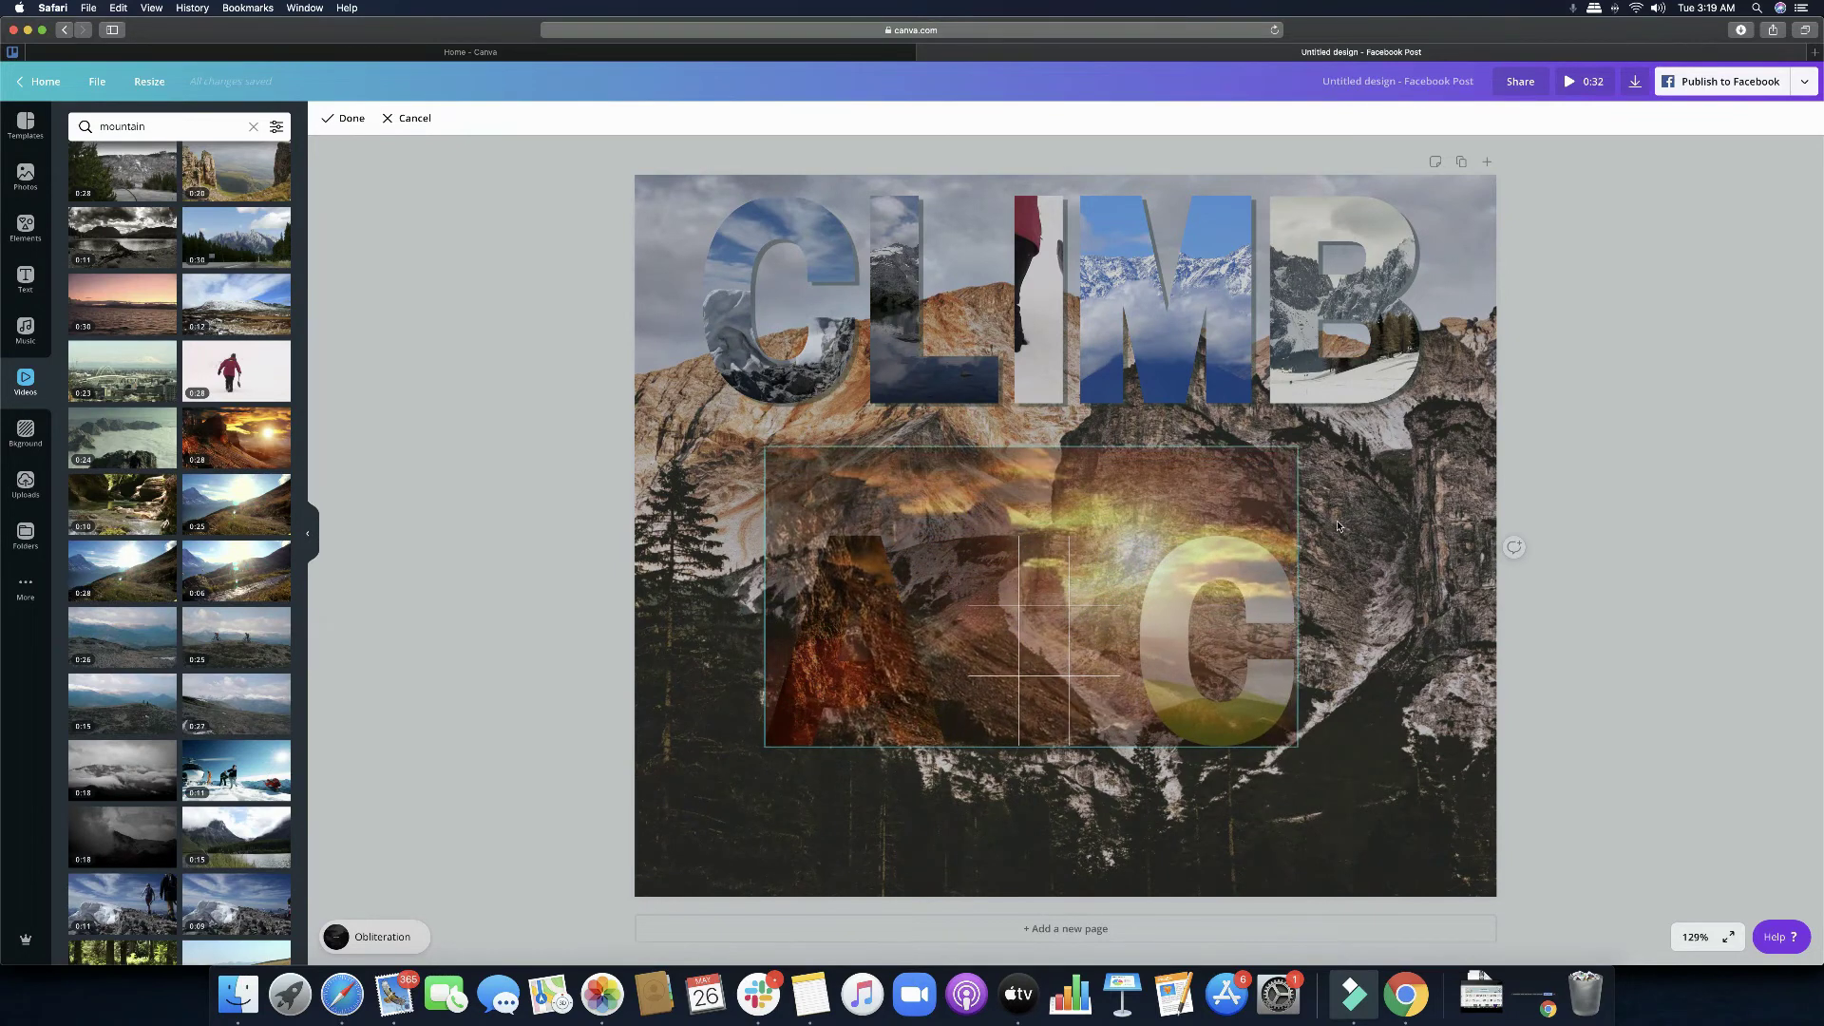
pyautogui.moveTo(1070, 569); pyautogui.dragTo(1067, 616)
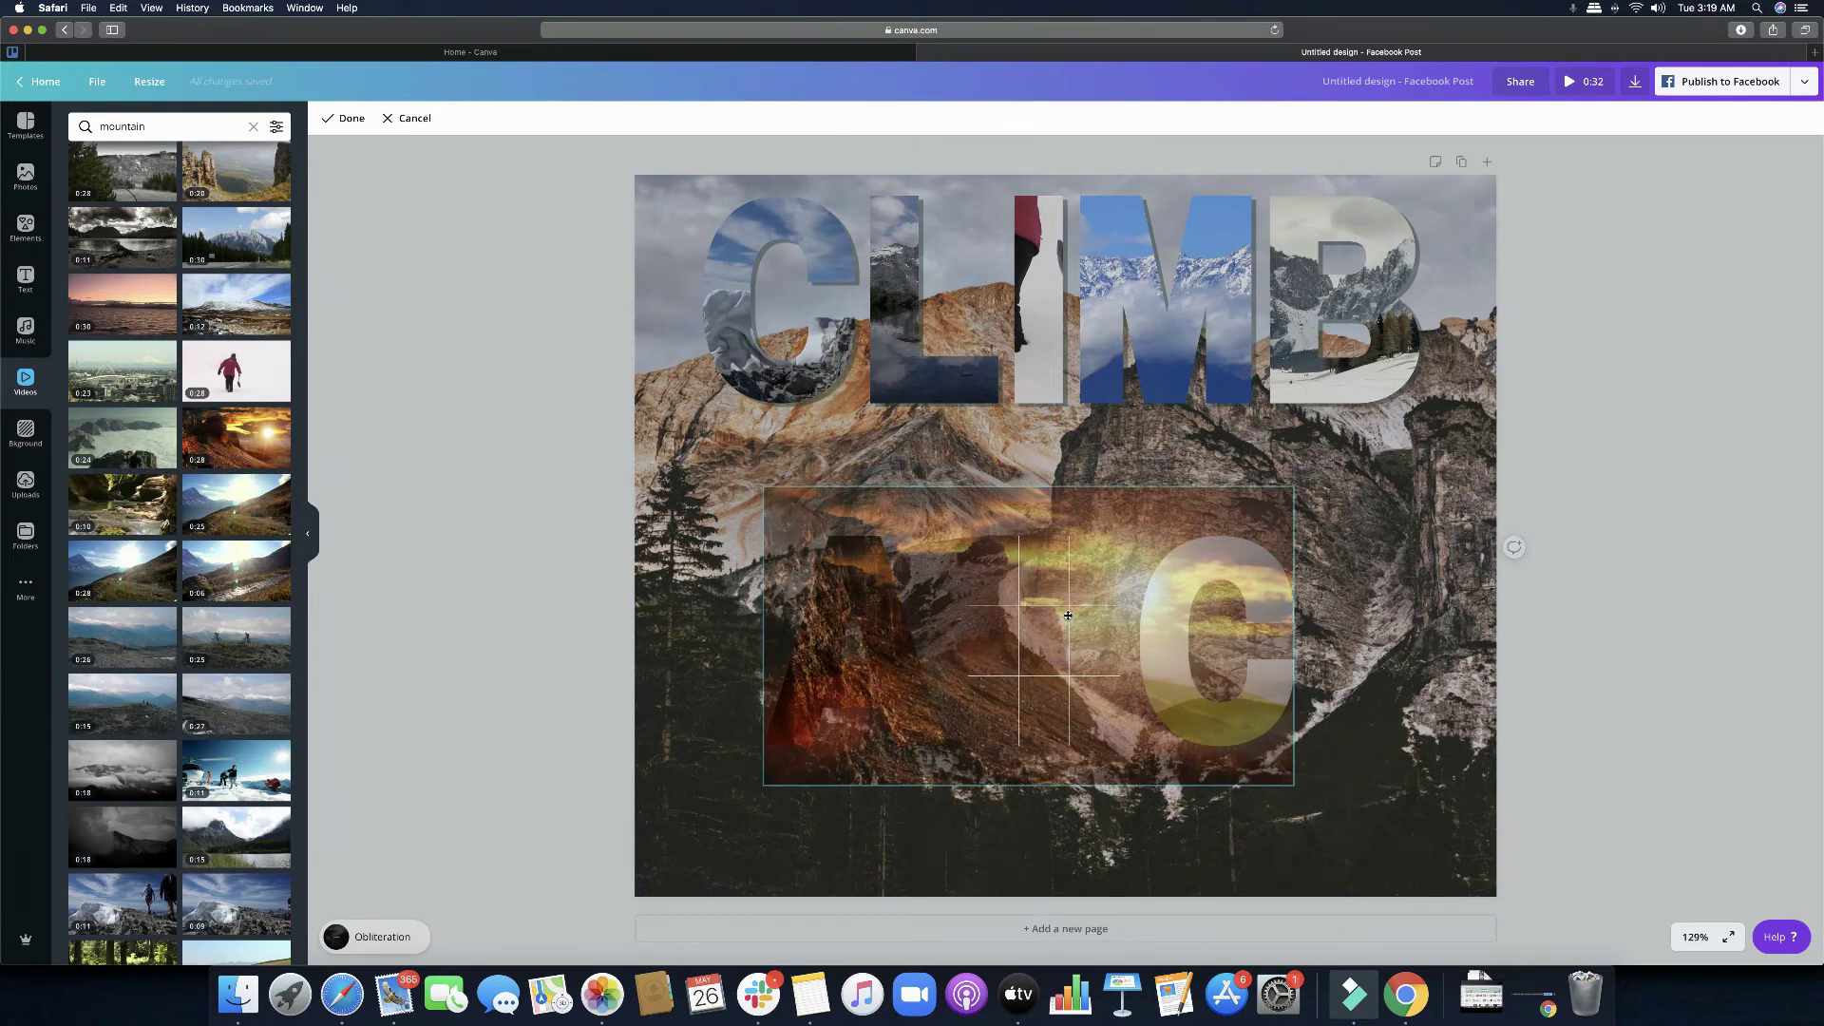
pyautogui.press('Return')
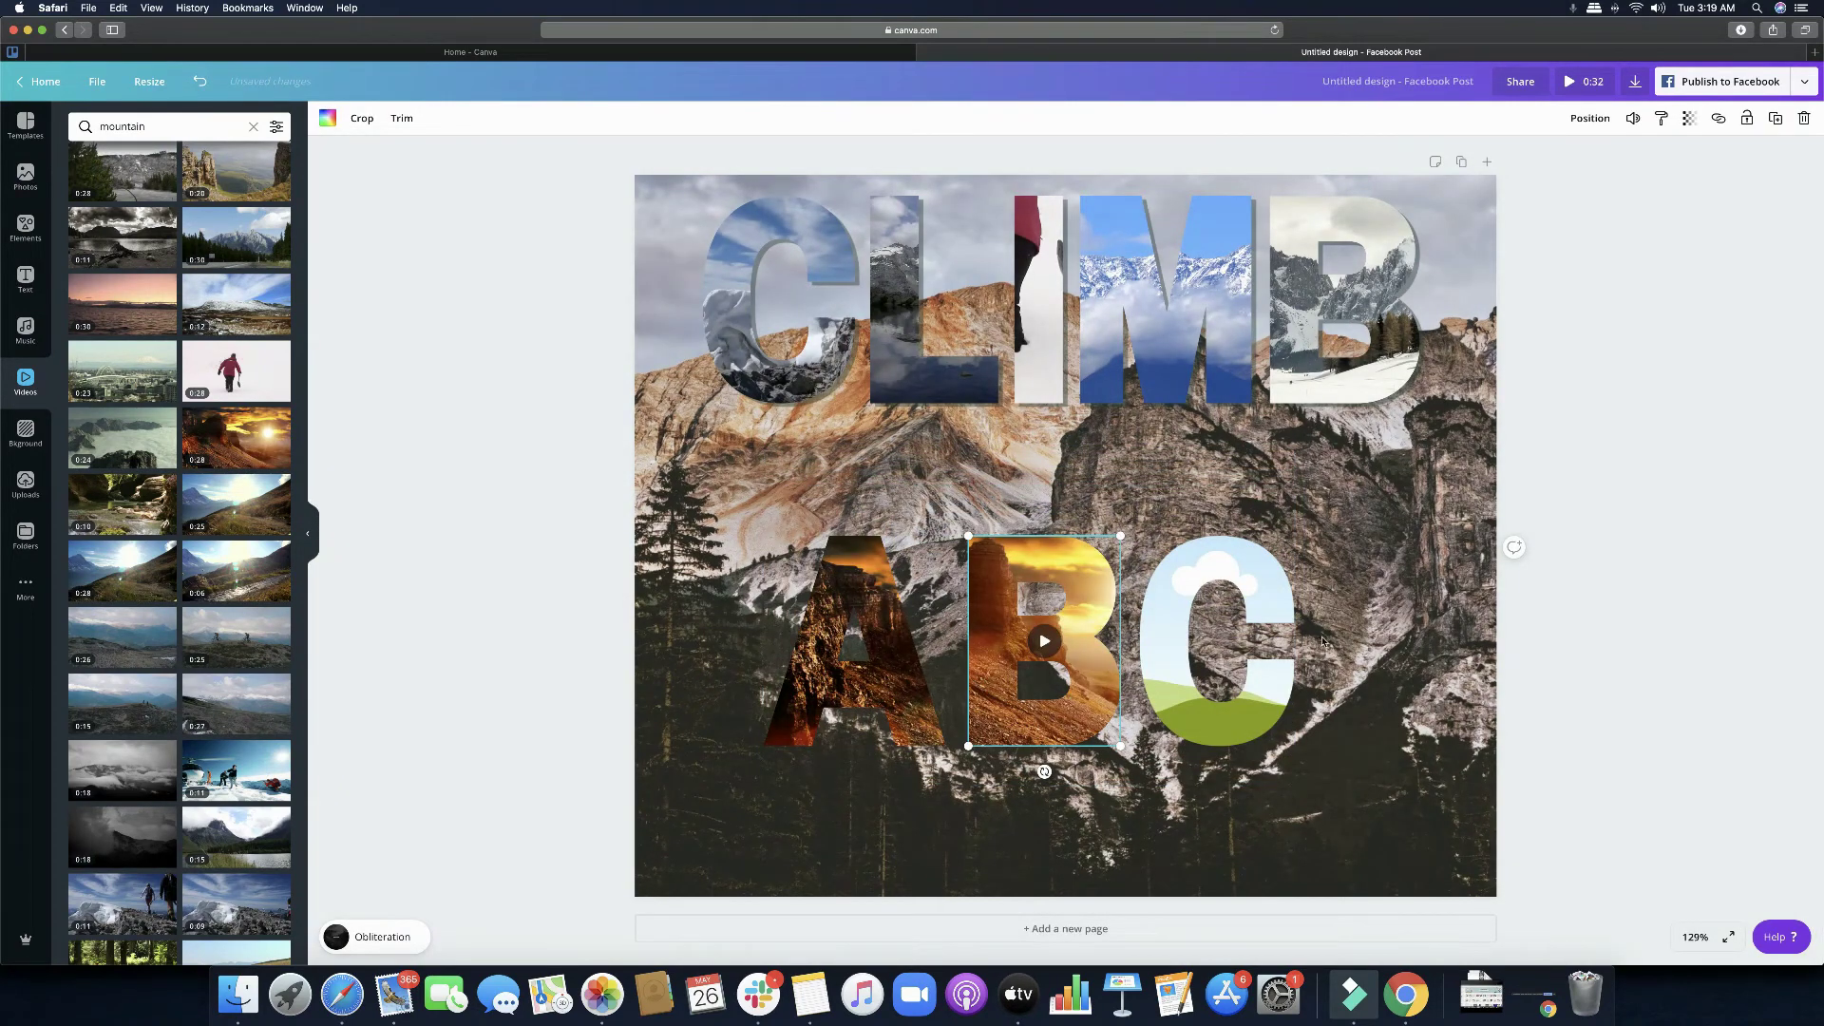
# Step: Shift the sunset video in the letter A up within its frame to line up with the video in B
pyautogui.doubleClick(883, 617)
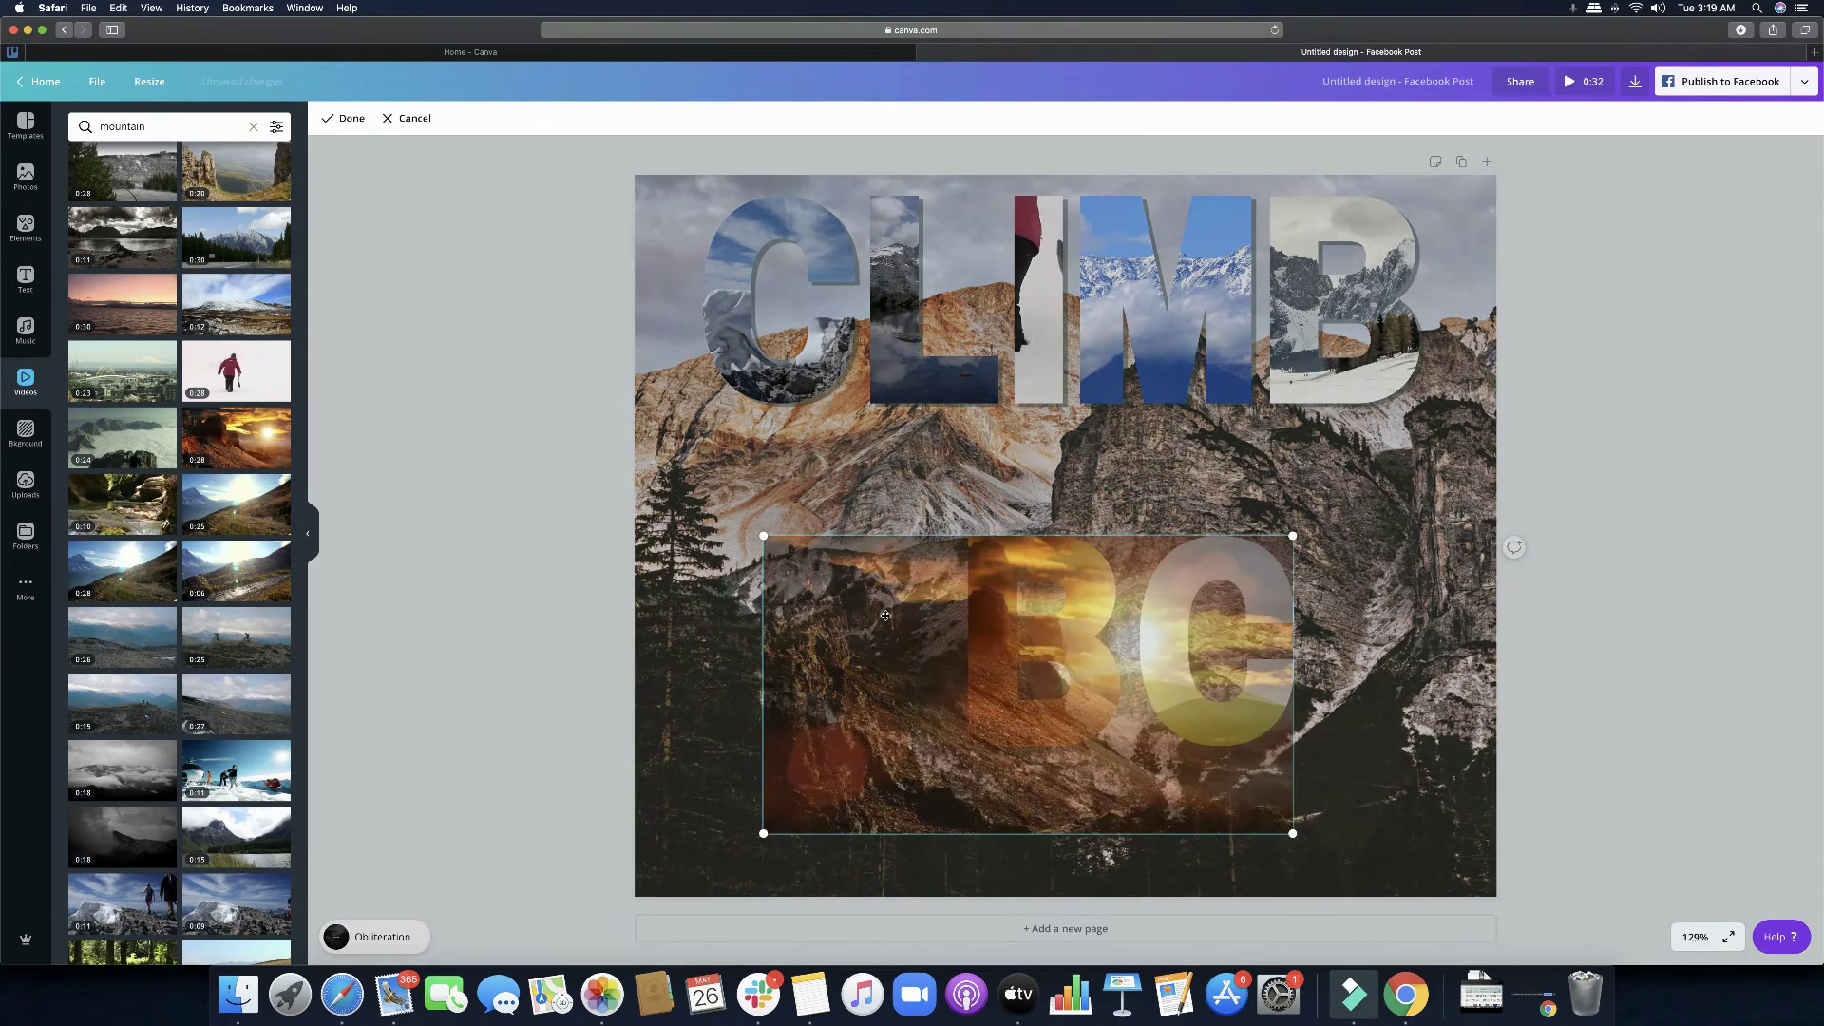
pyautogui.moveTo(1065, 743); pyautogui.dragTo(1073, 745)
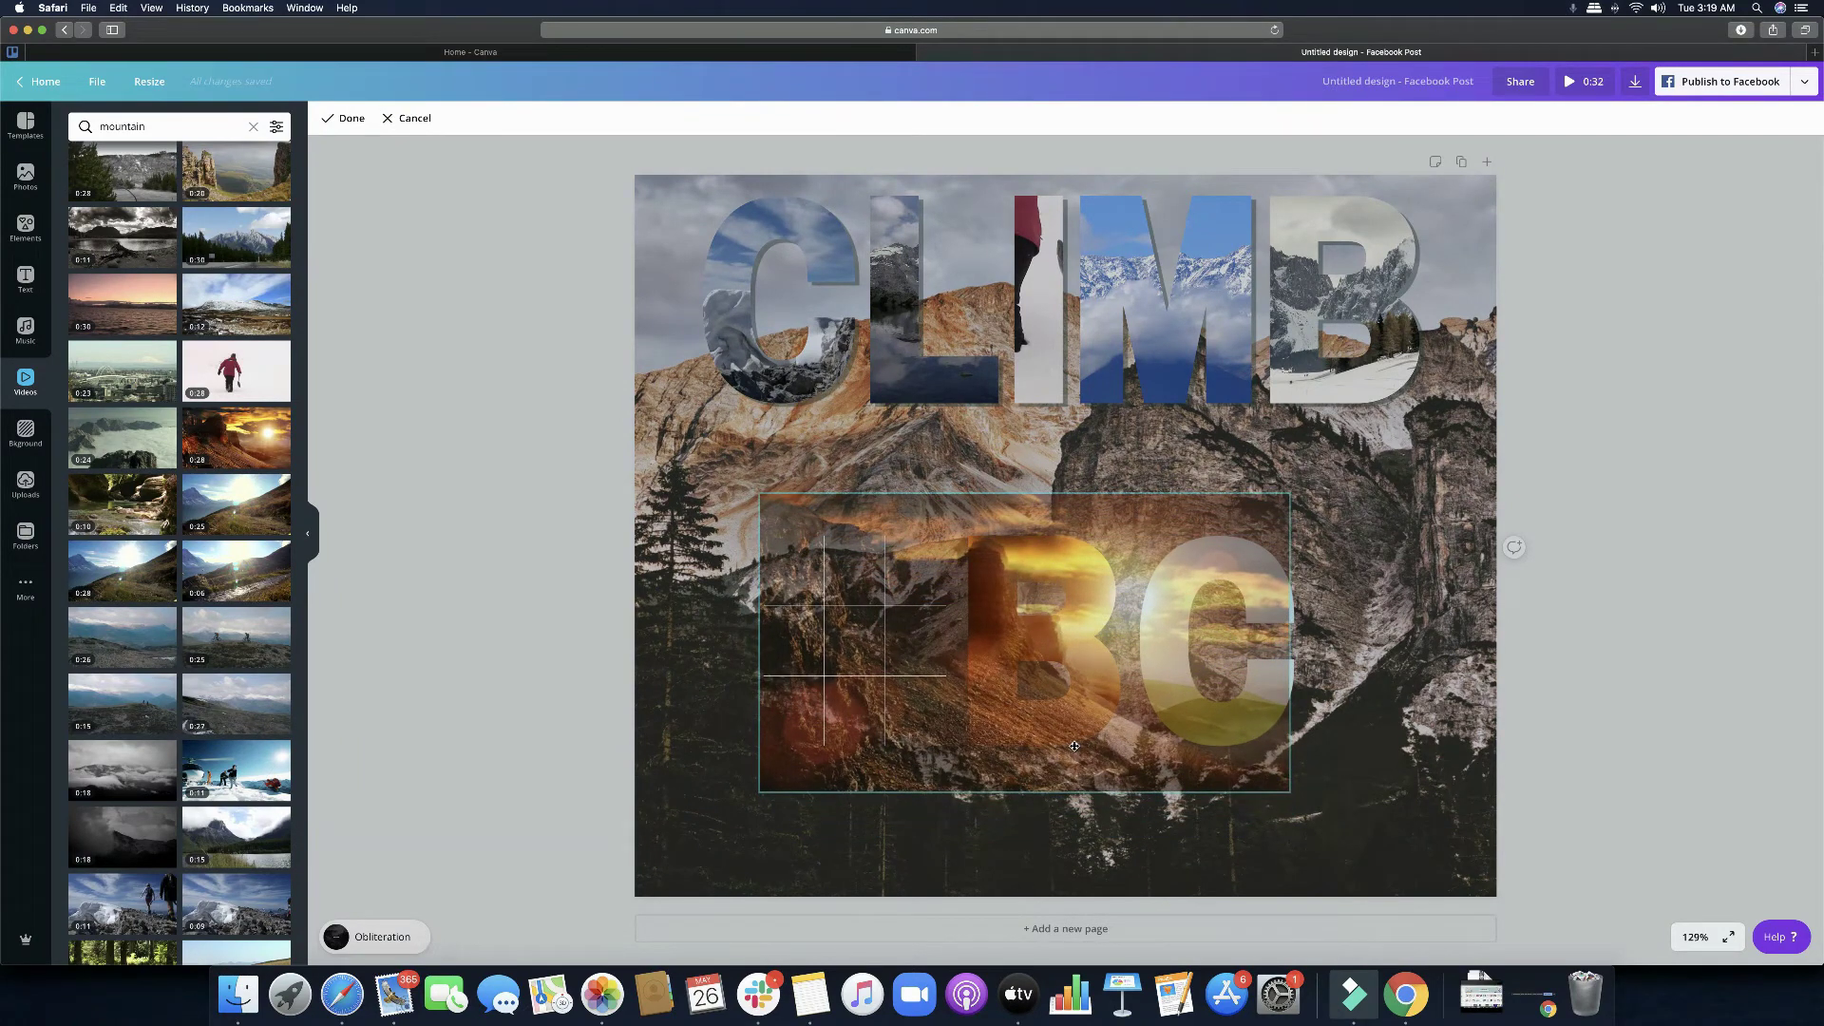
pyautogui.moveTo(1152, 734); pyautogui.dragTo(1162, 737)
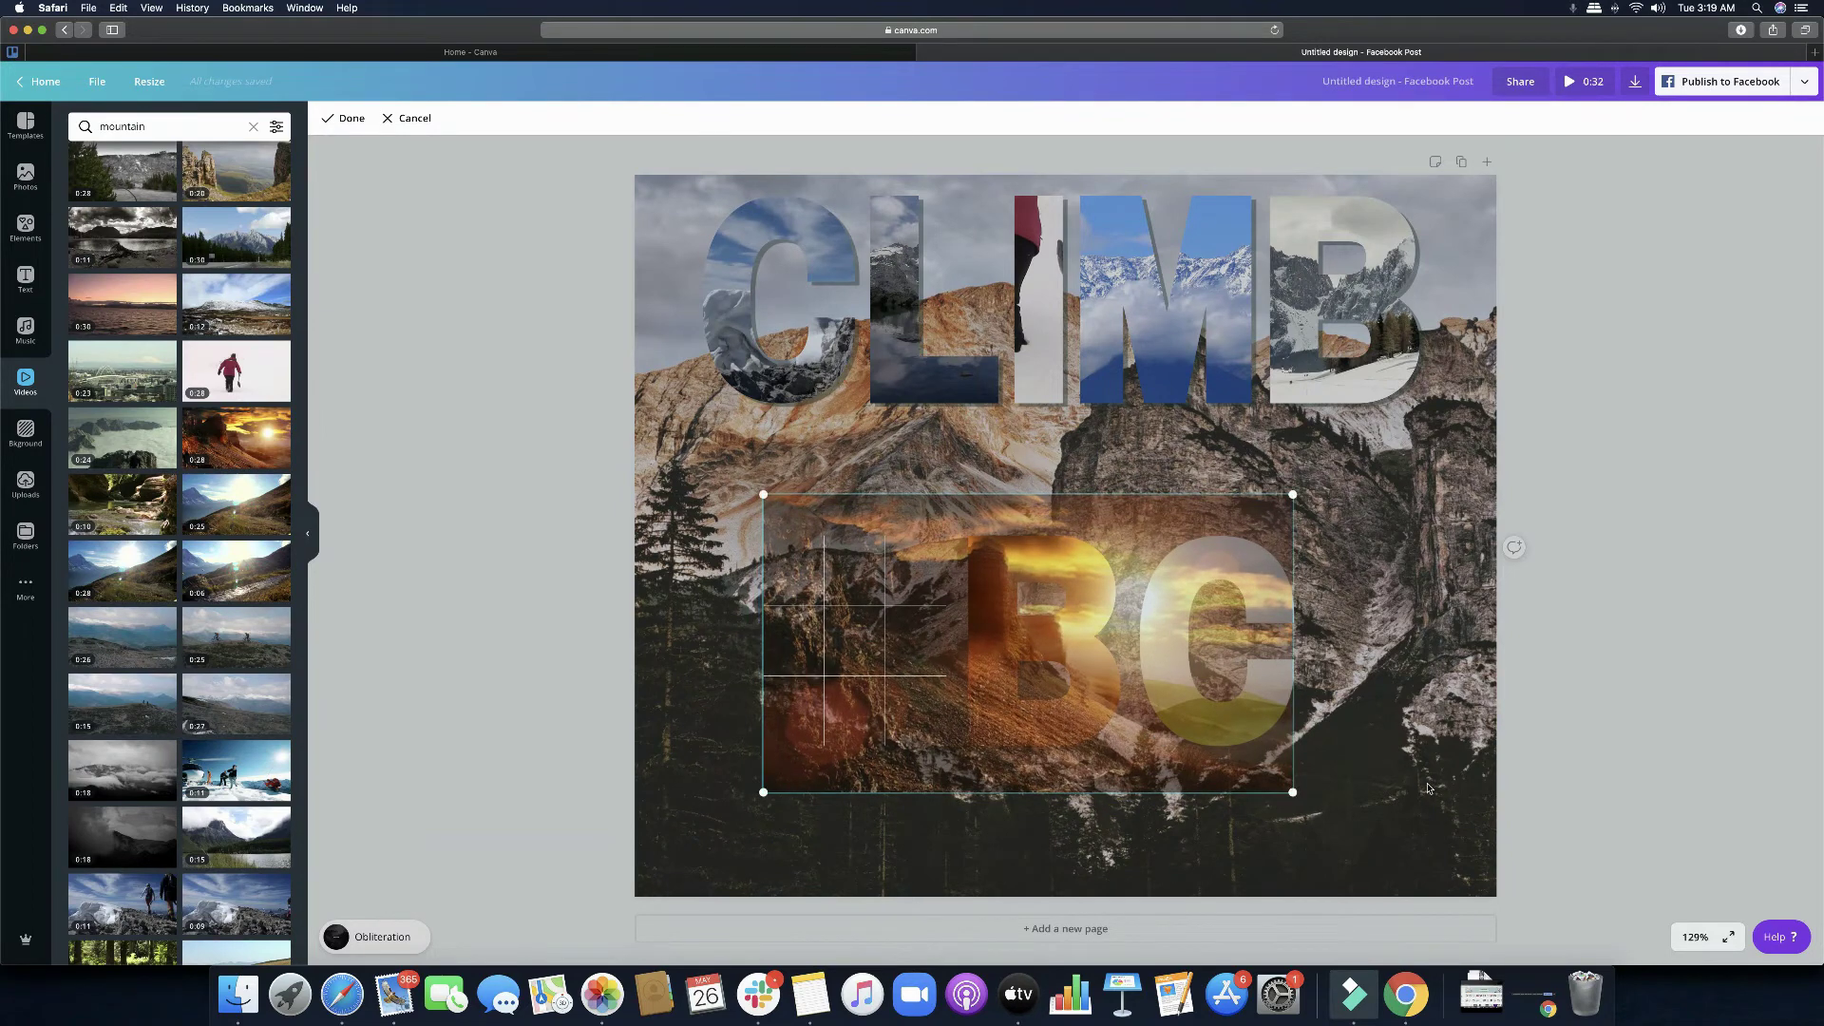
pyautogui.press('Return')
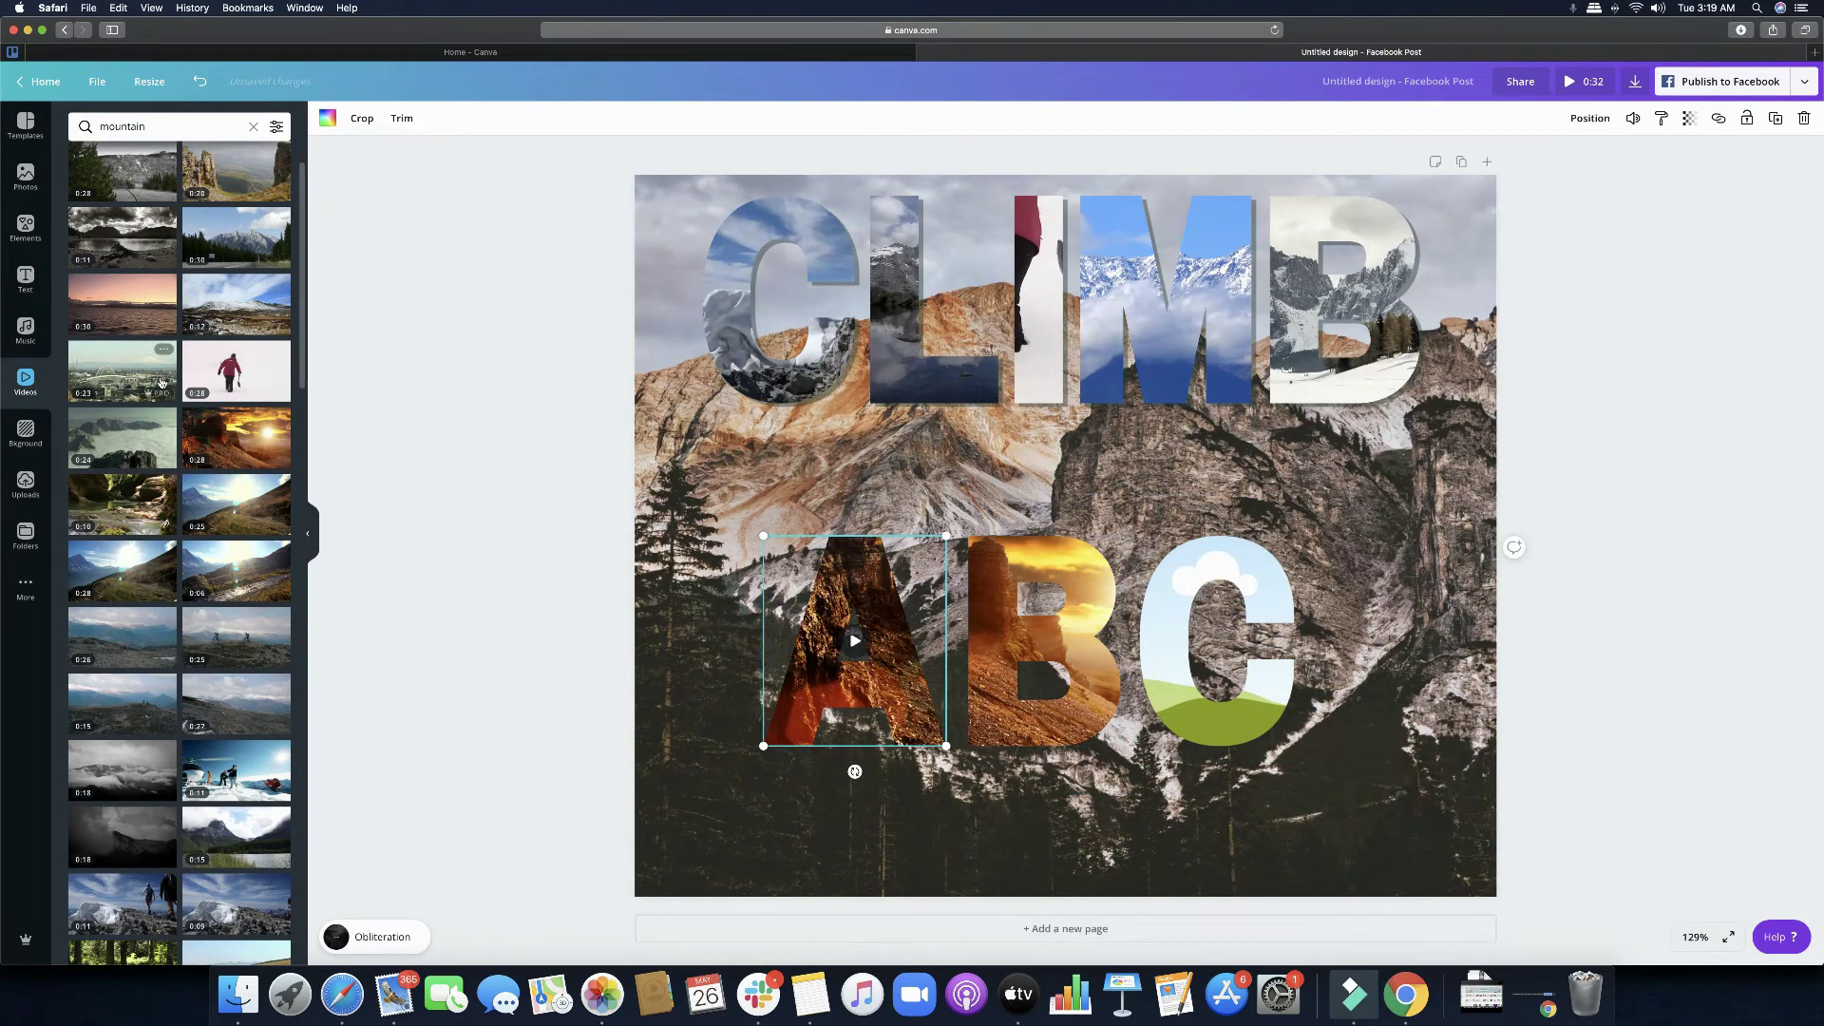
# Step: Fill the letter C with the same sunset video, enlarge it to span the width of ABC and align it with the other two
pyautogui.moveTo(235, 437); pyautogui.dragTo(1161, 587)
pyautogui.doubleClick(1156, 583)
pyautogui.moveTo(1029, 535); pyautogui.dragTo(848, 449)
pyautogui.moveTo(1184, 624); pyautogui.dragTo(1100, 641)
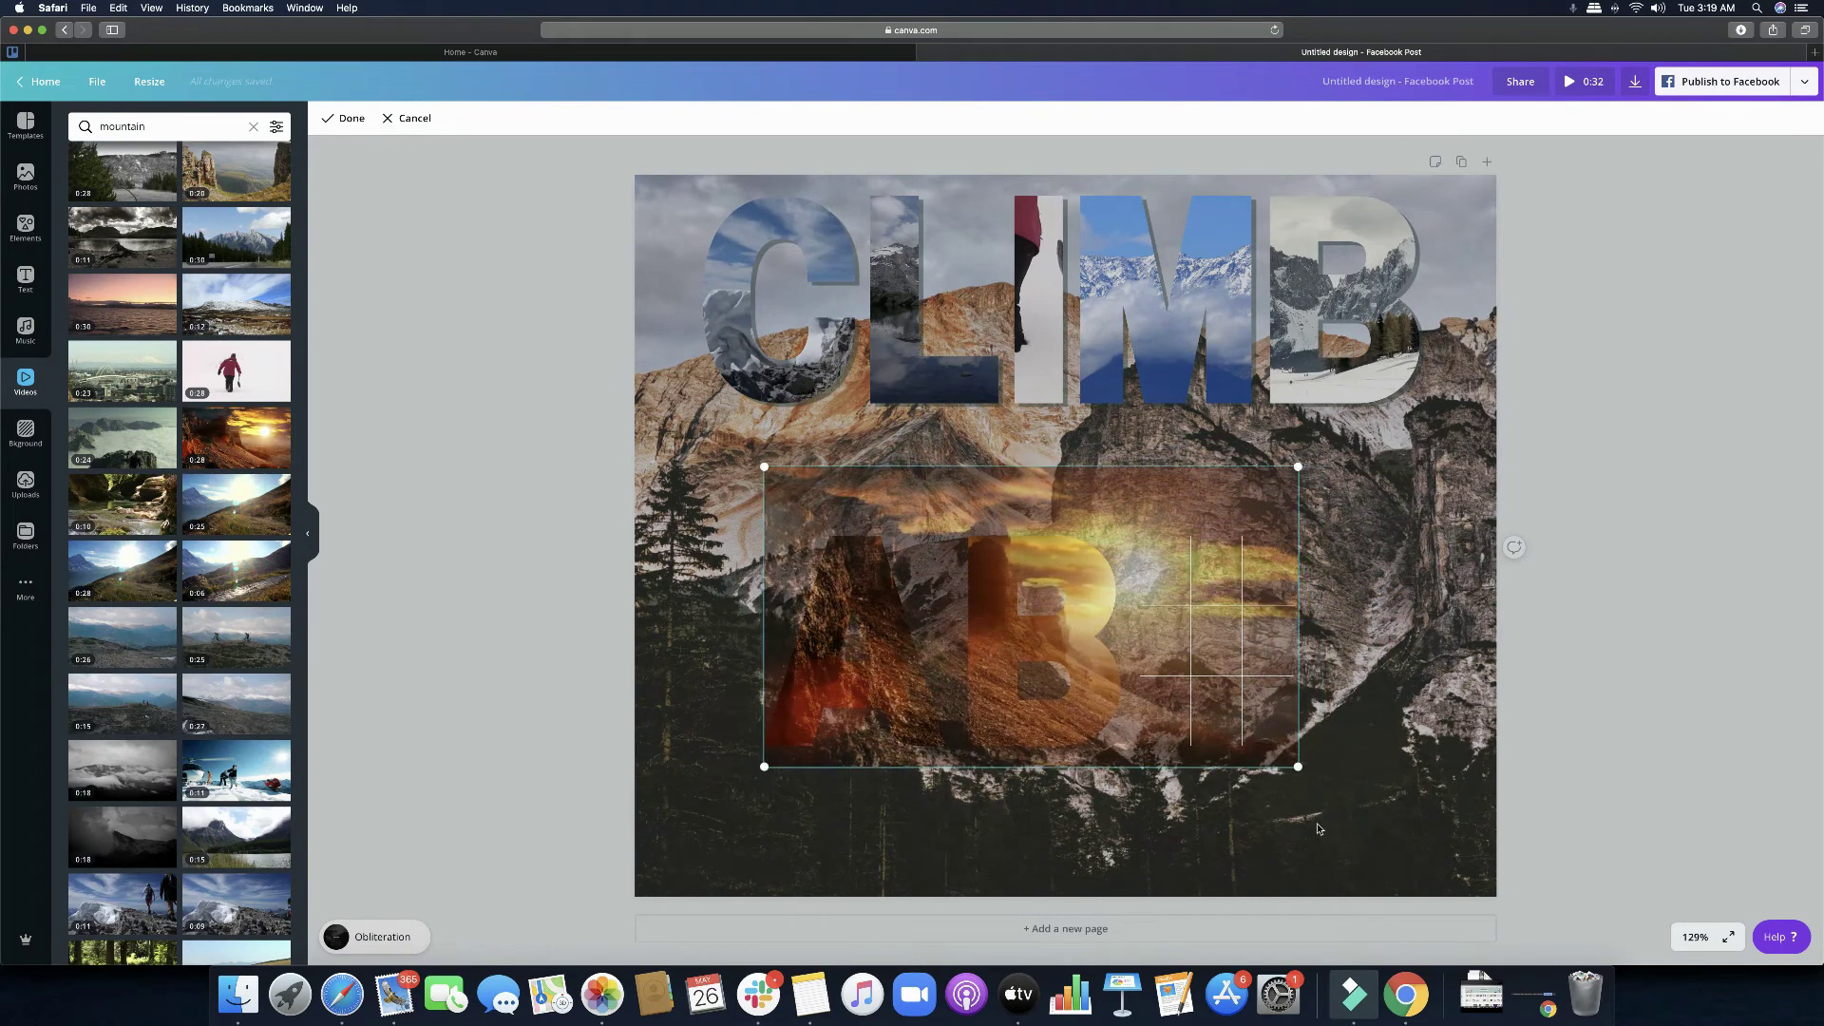
pyautogui.moveTo(1300, 755)
pyautogui.mouseDown()
pyautogui.moveTo(1338, 812)
pyautogui.moveTo(1296, 767)
pyautogui.mouseUp()
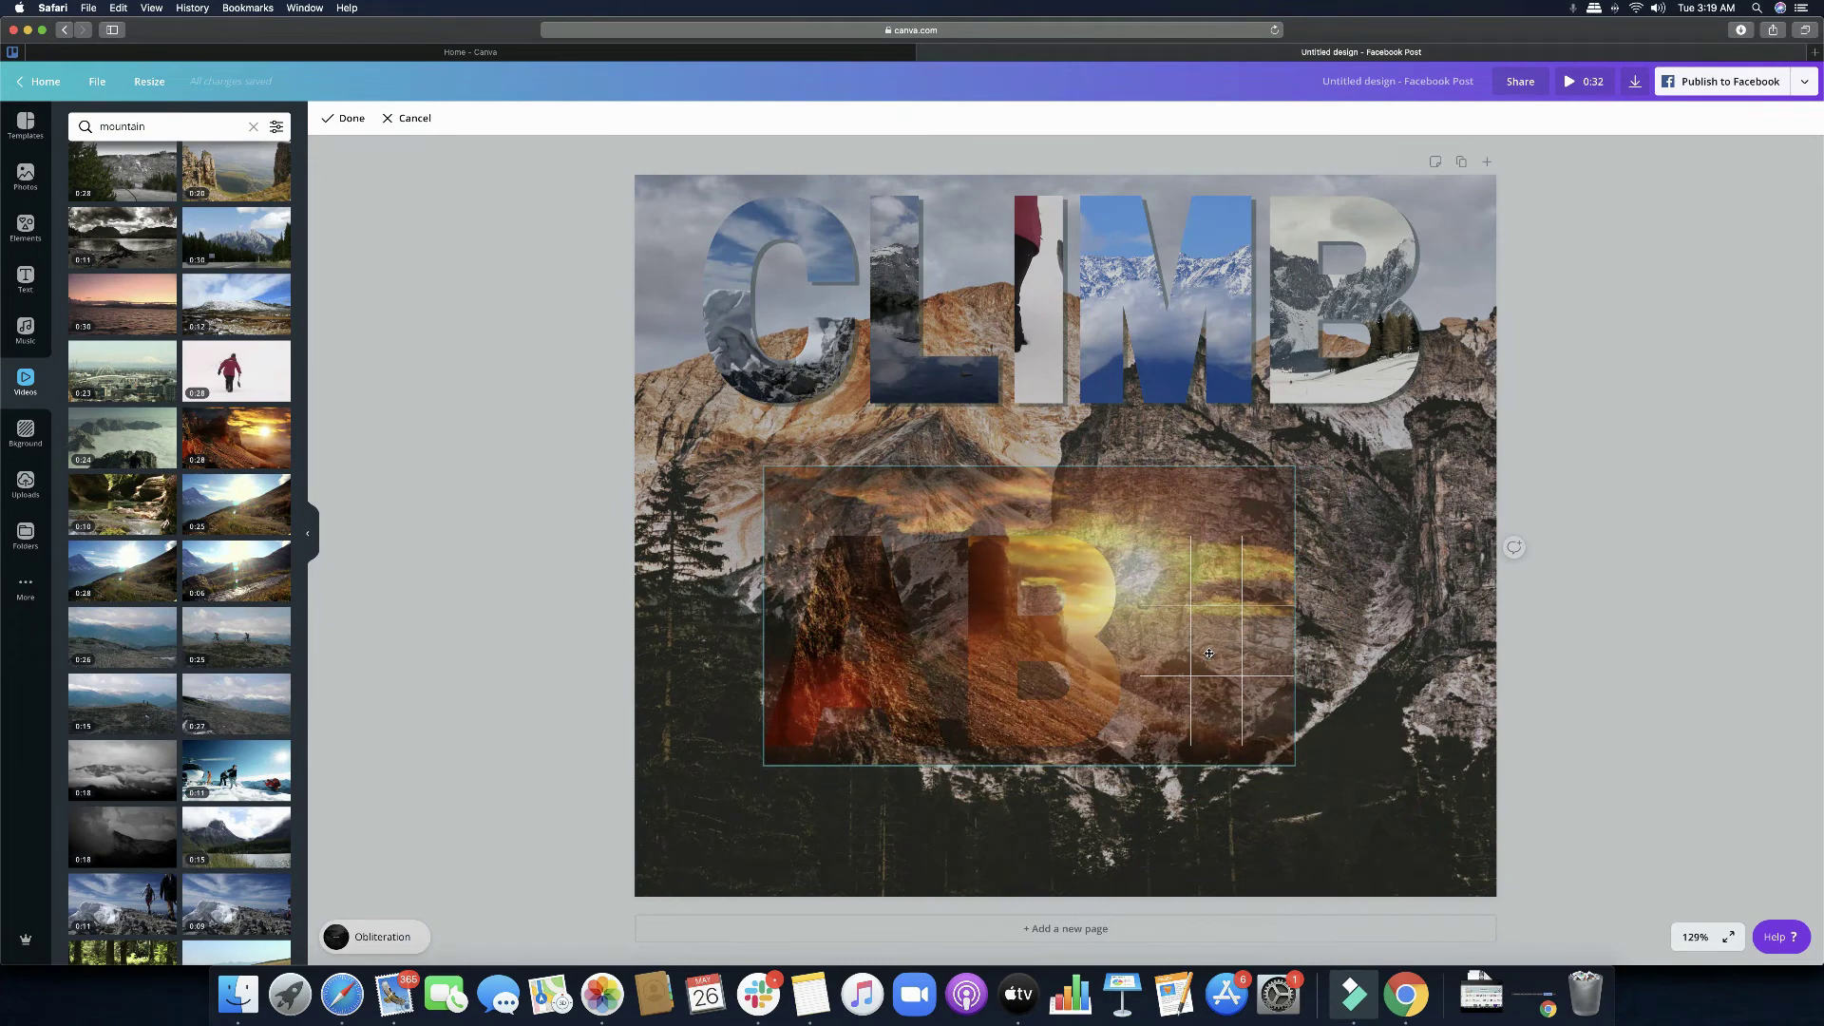
pyautogui.moveTo(1163, 519); pyautogui.dragTo(1167, 547)
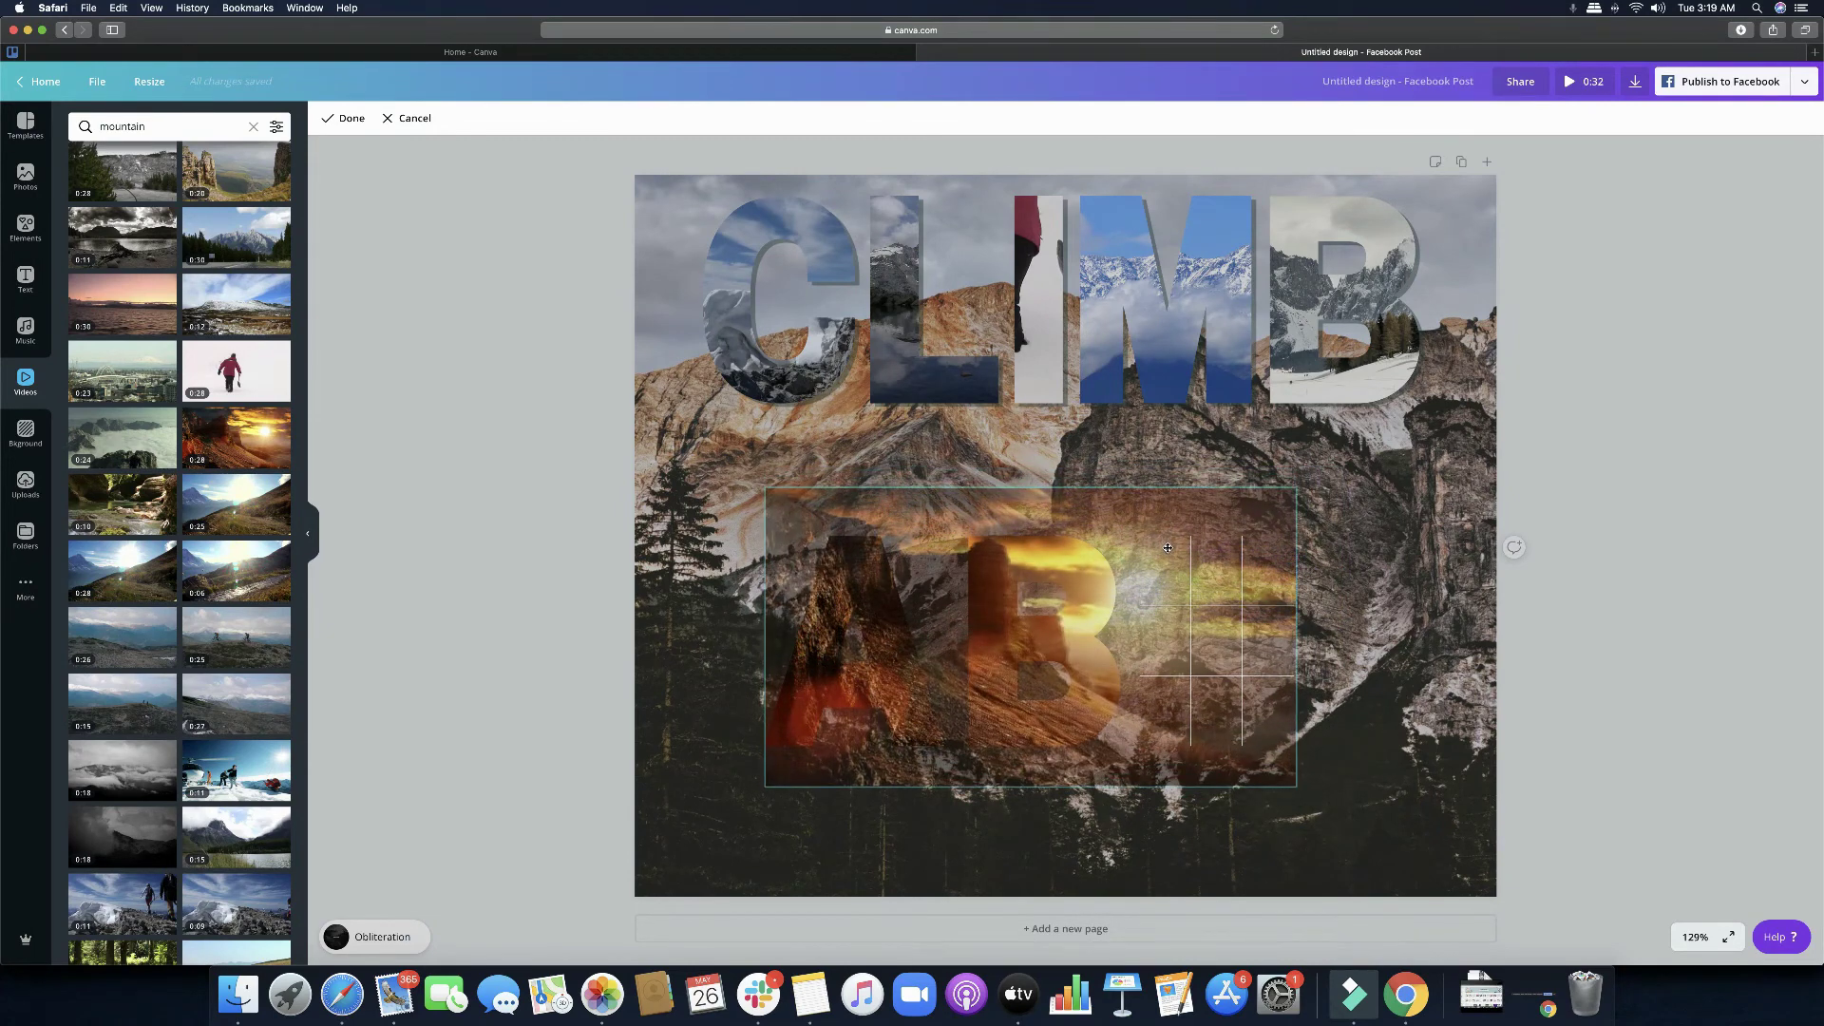
pyautogui.click(1421, 673)
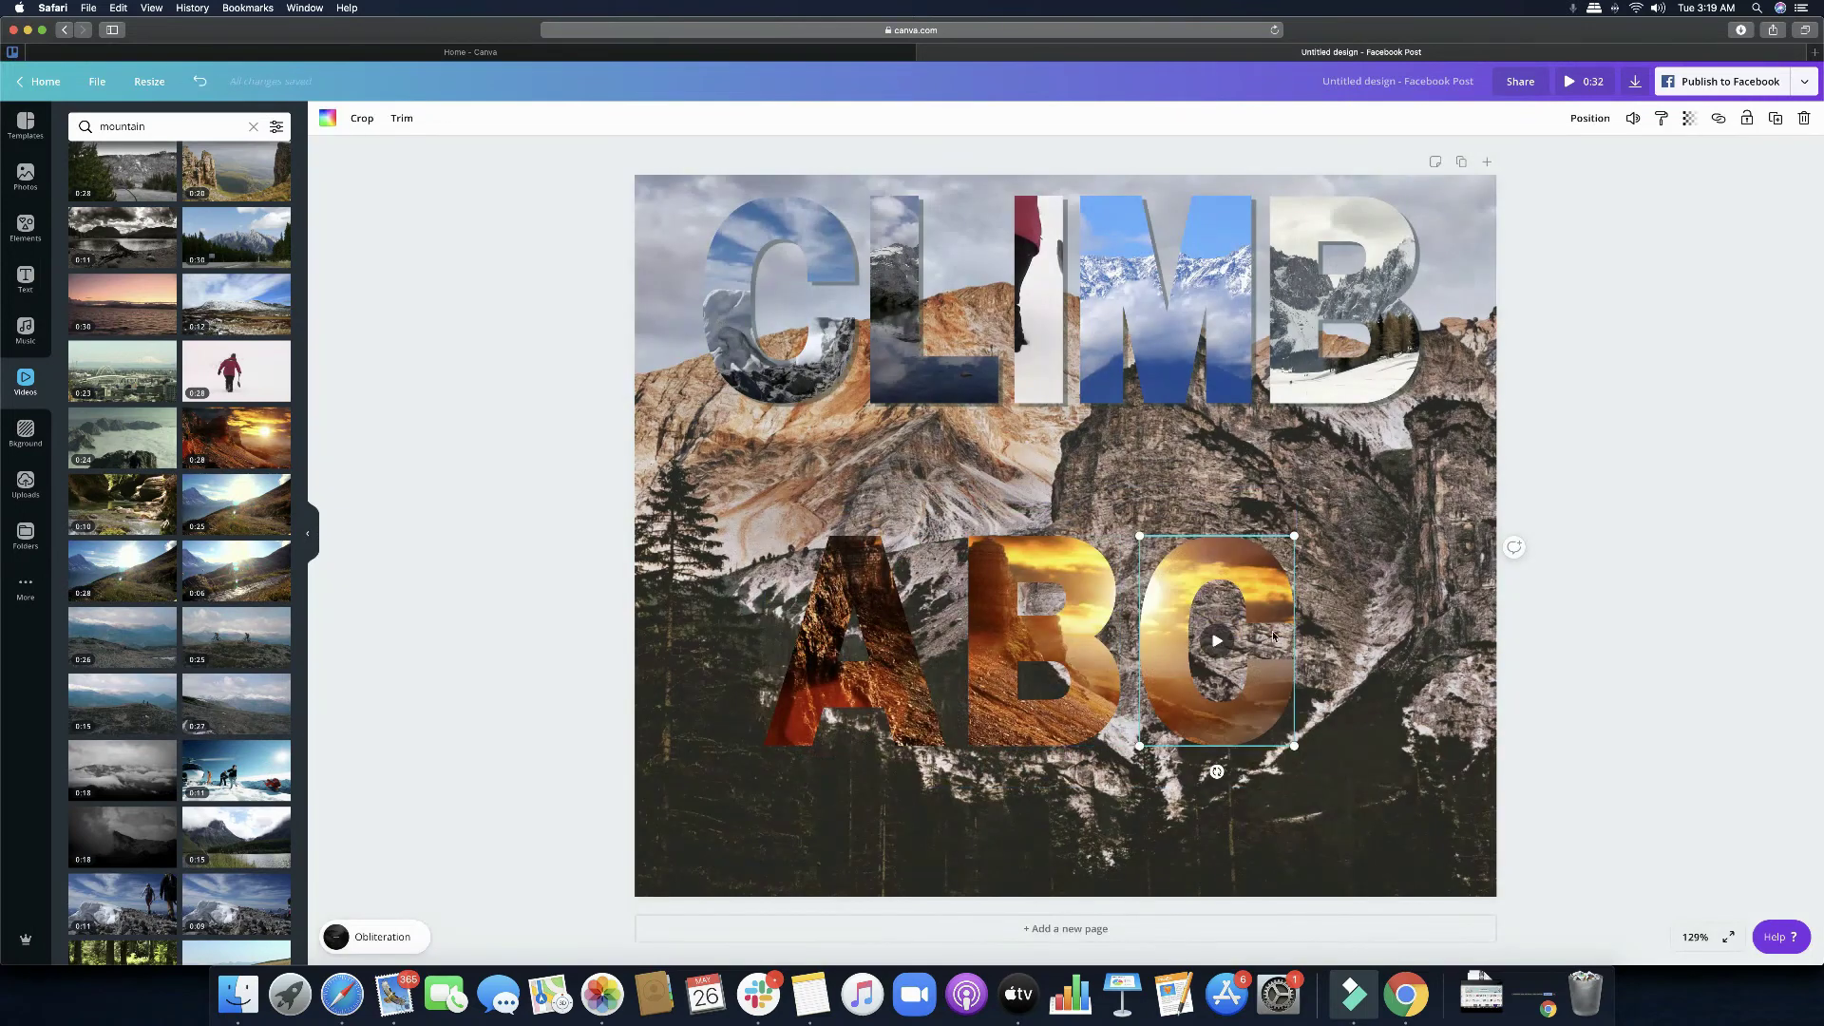
# Step: Play the sunset video in the letter A and check the volume settings of the videos in A and B
pyautogui.click(854, 644)
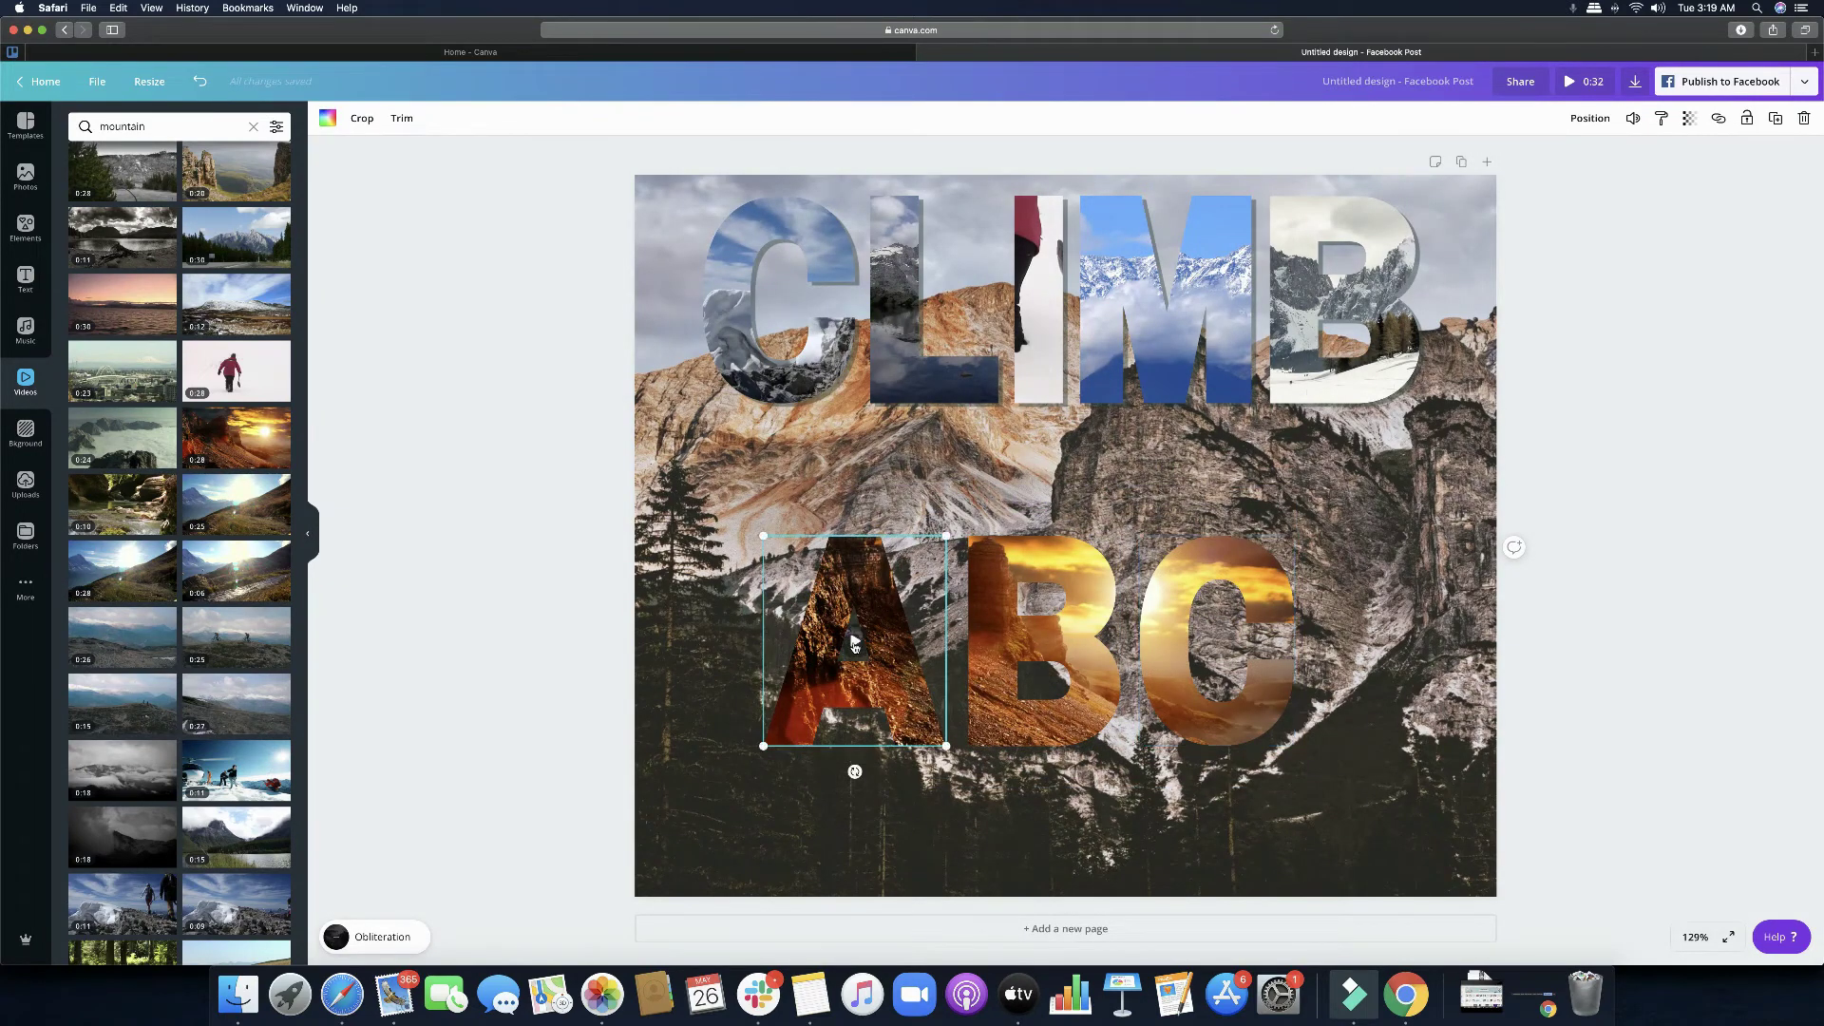
pyautogui.click(854, 645)
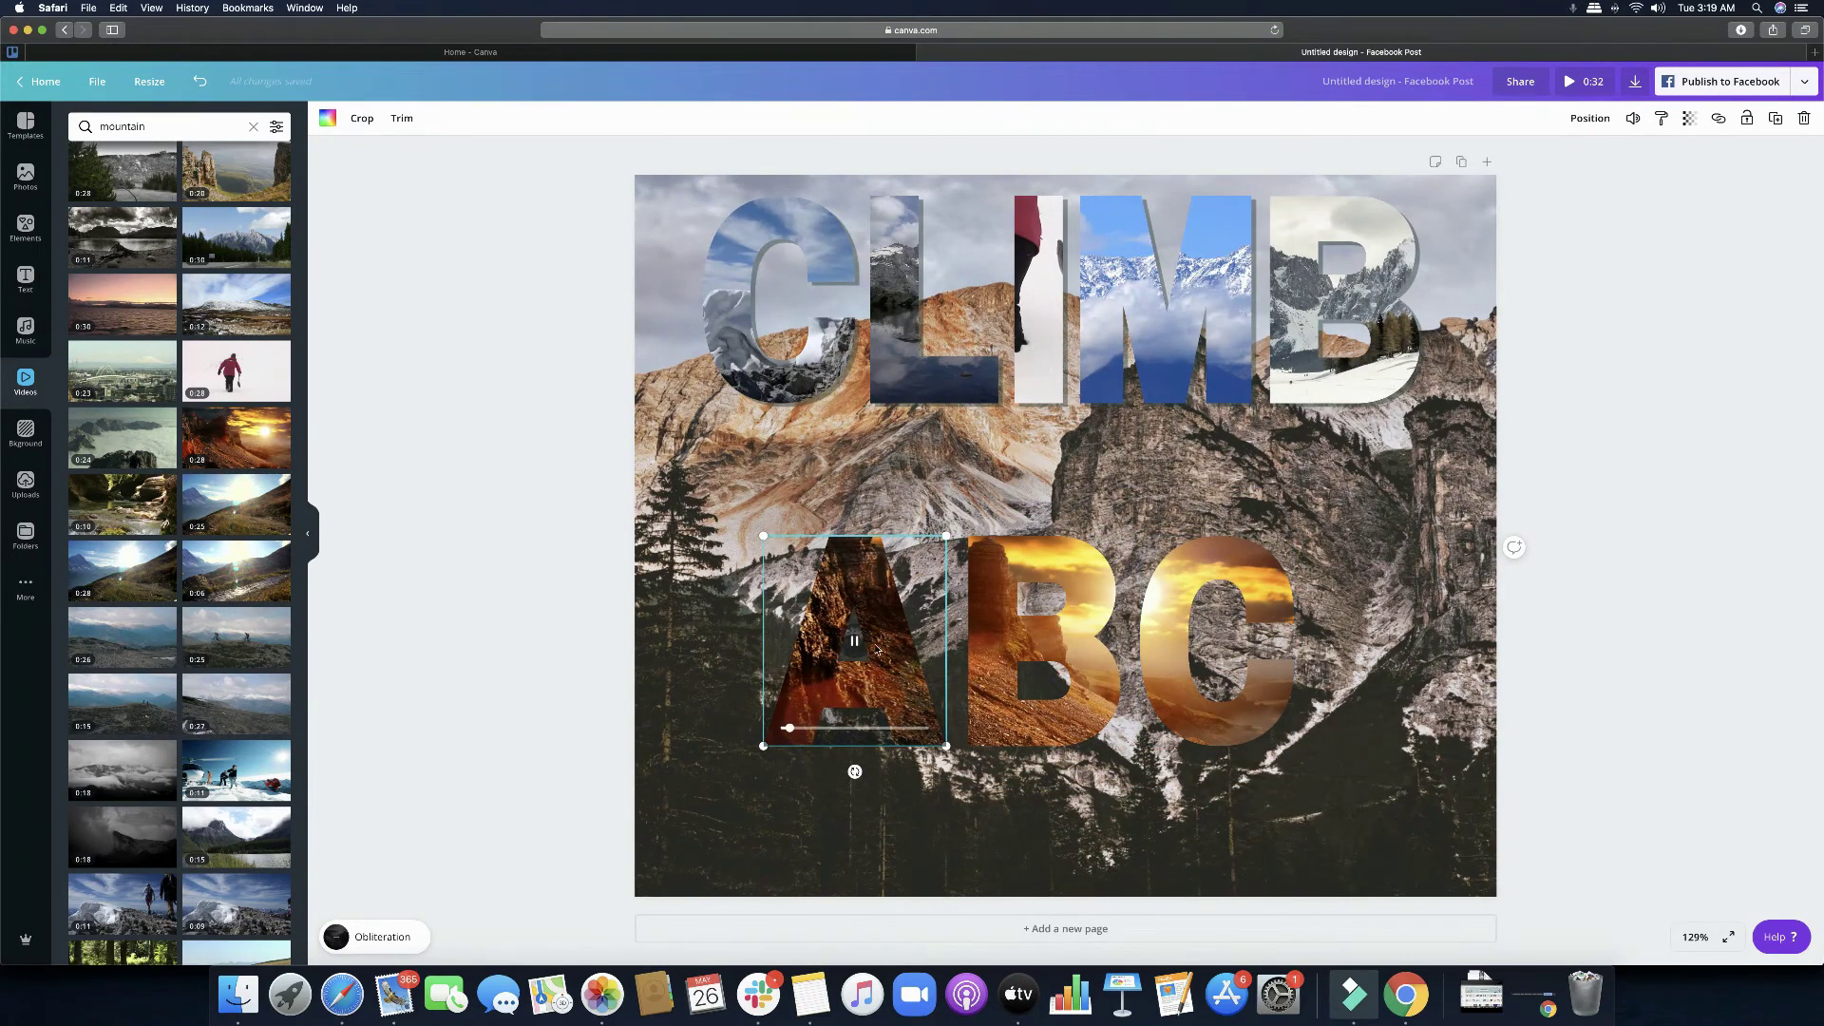
pyautogui.click(1631, 119)
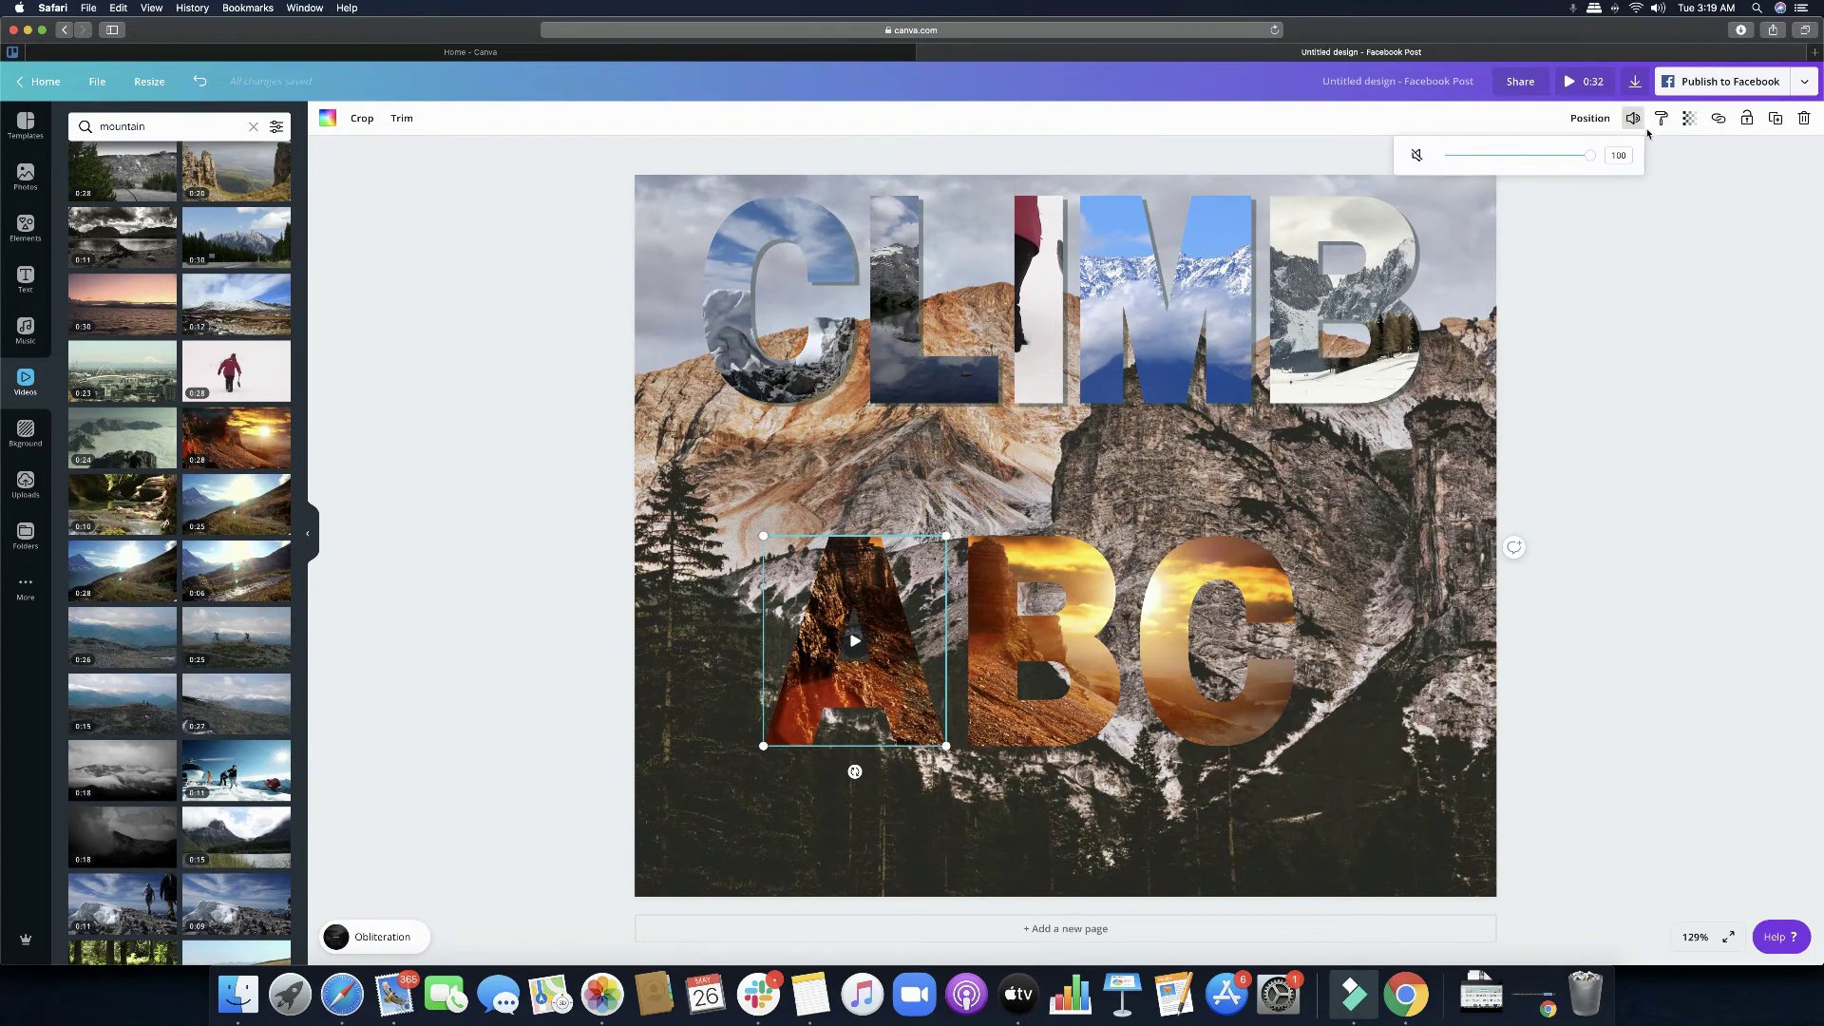
pyautogui.press('Tab')
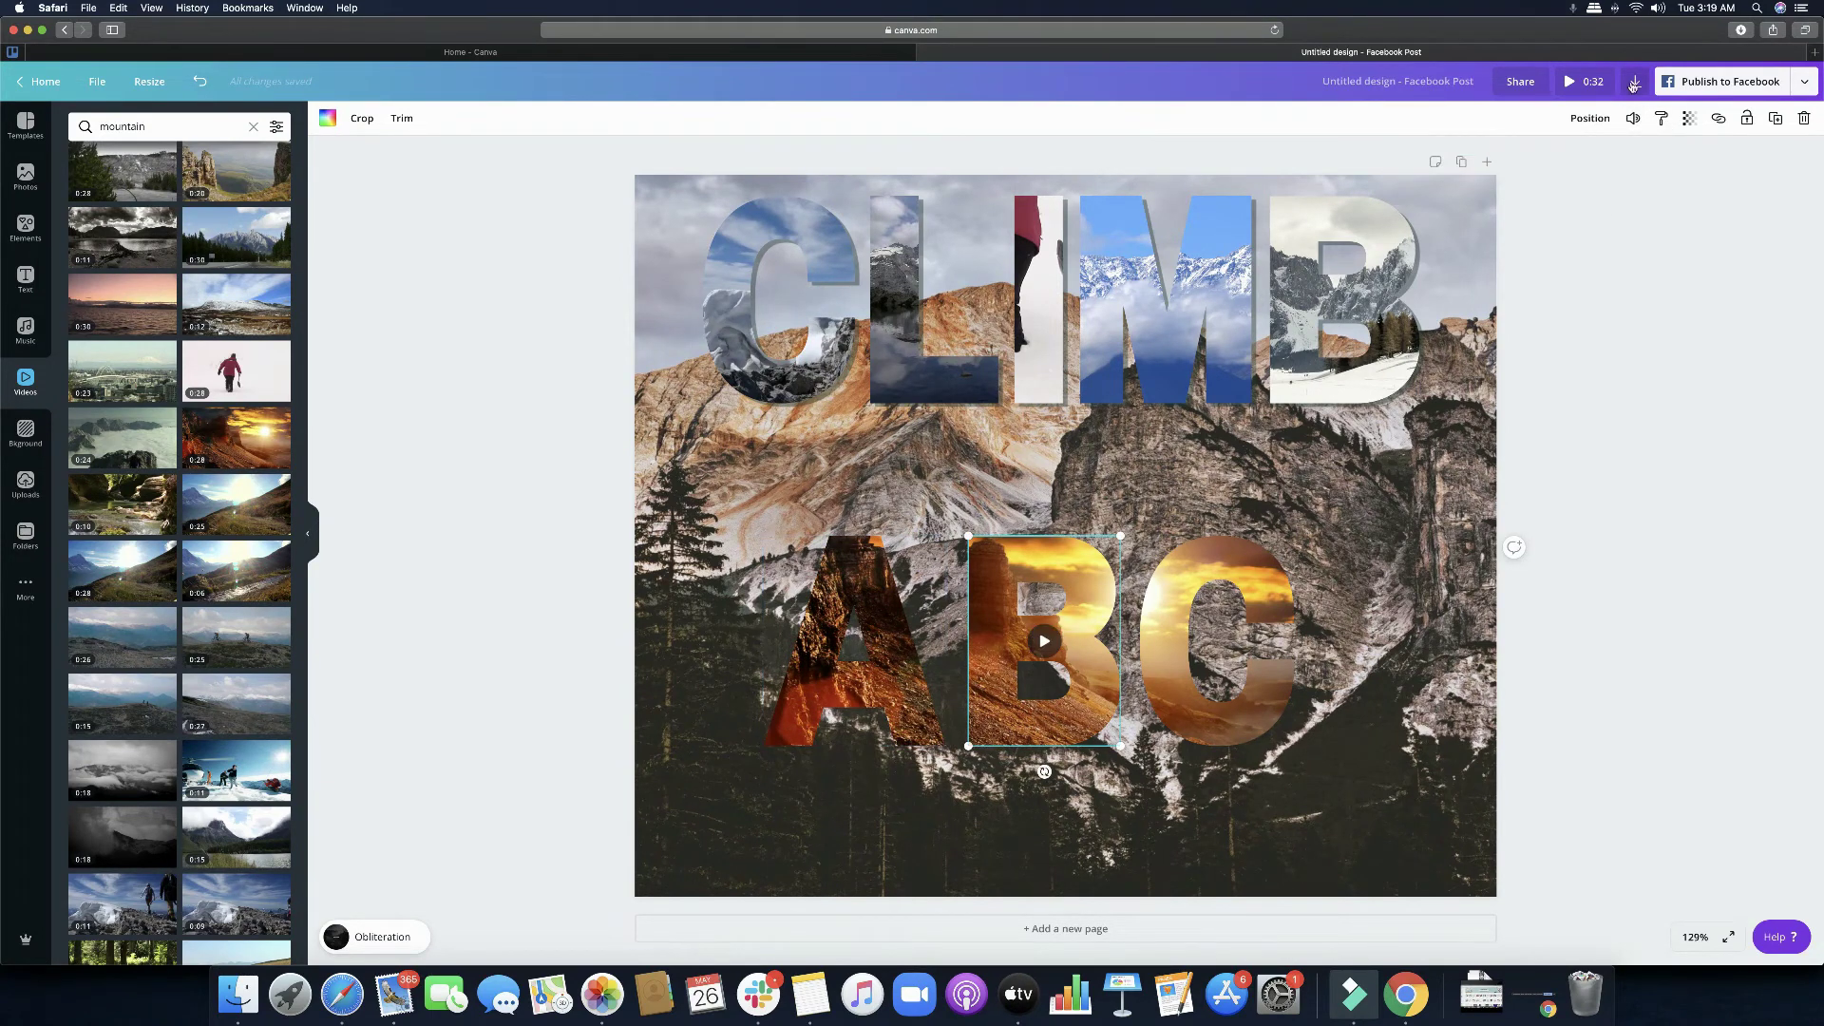
pyautogui.click(1633, 121)
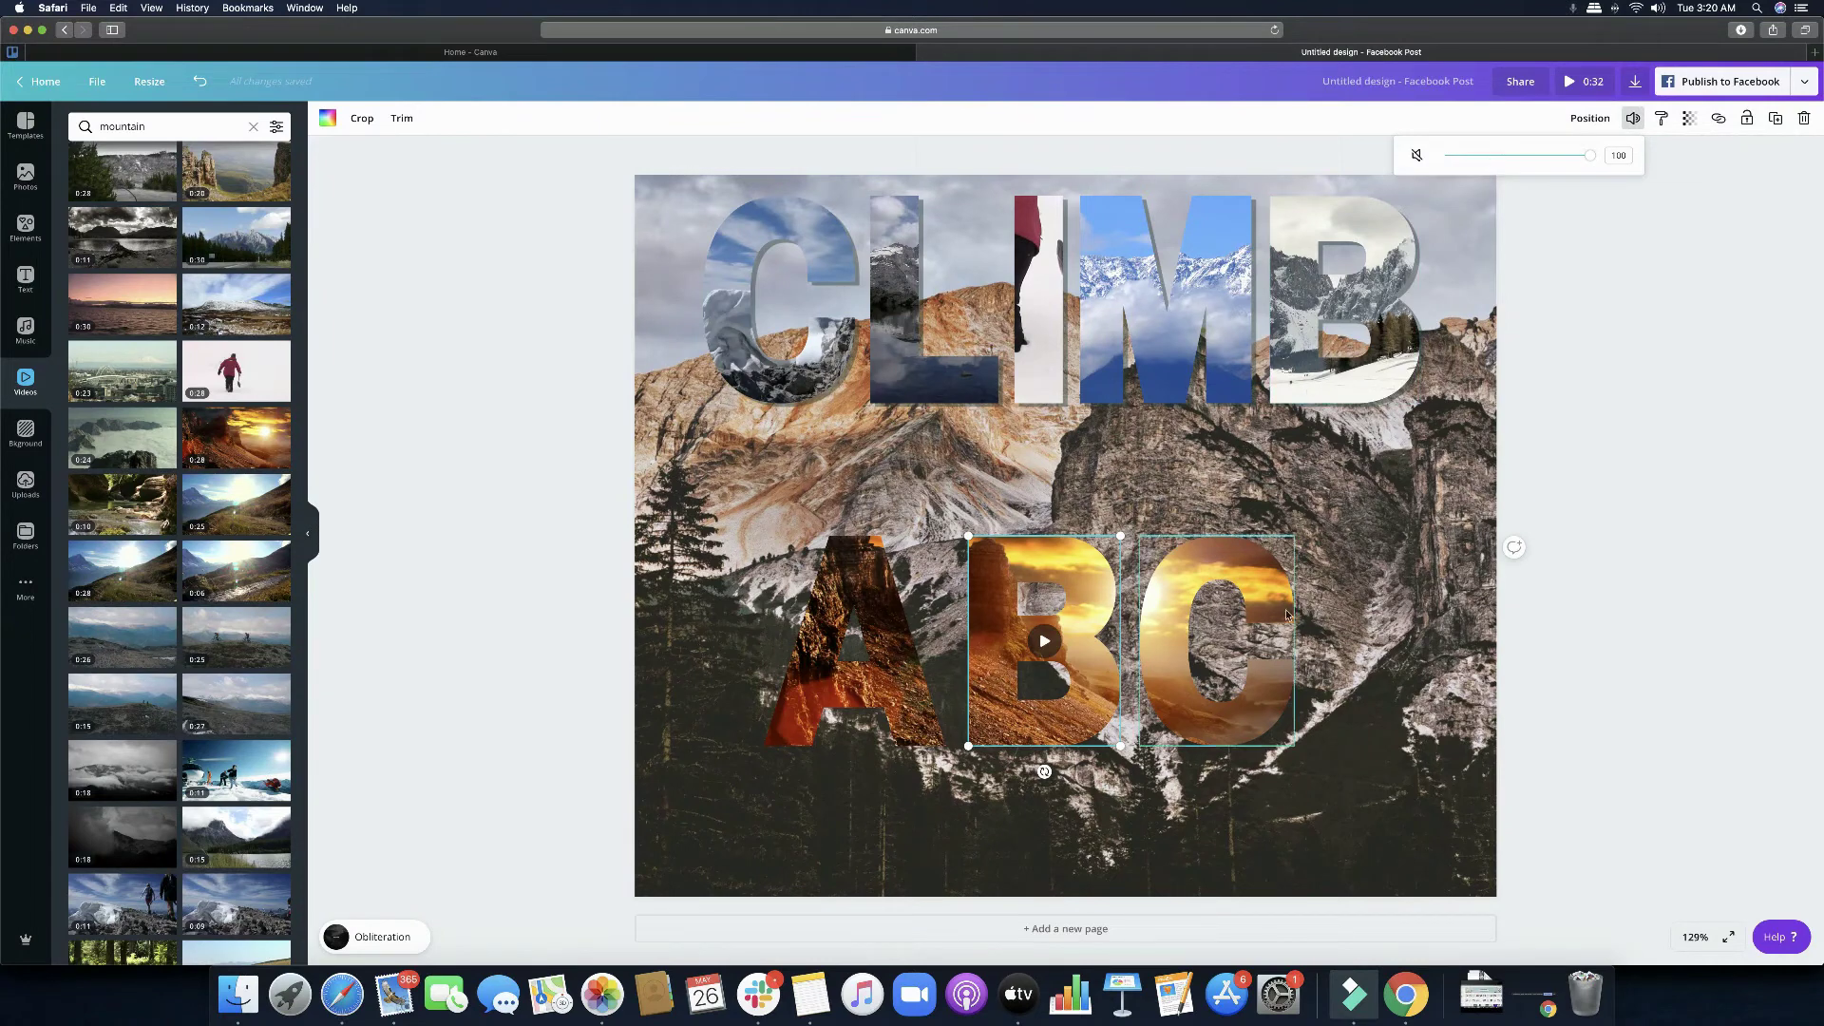
# Step: Mute the sunset videos in the letters C, B and A, and leave nothing selected on the page
pyautogui.click(1198, 624)
pyautogui.click(1631, 119)
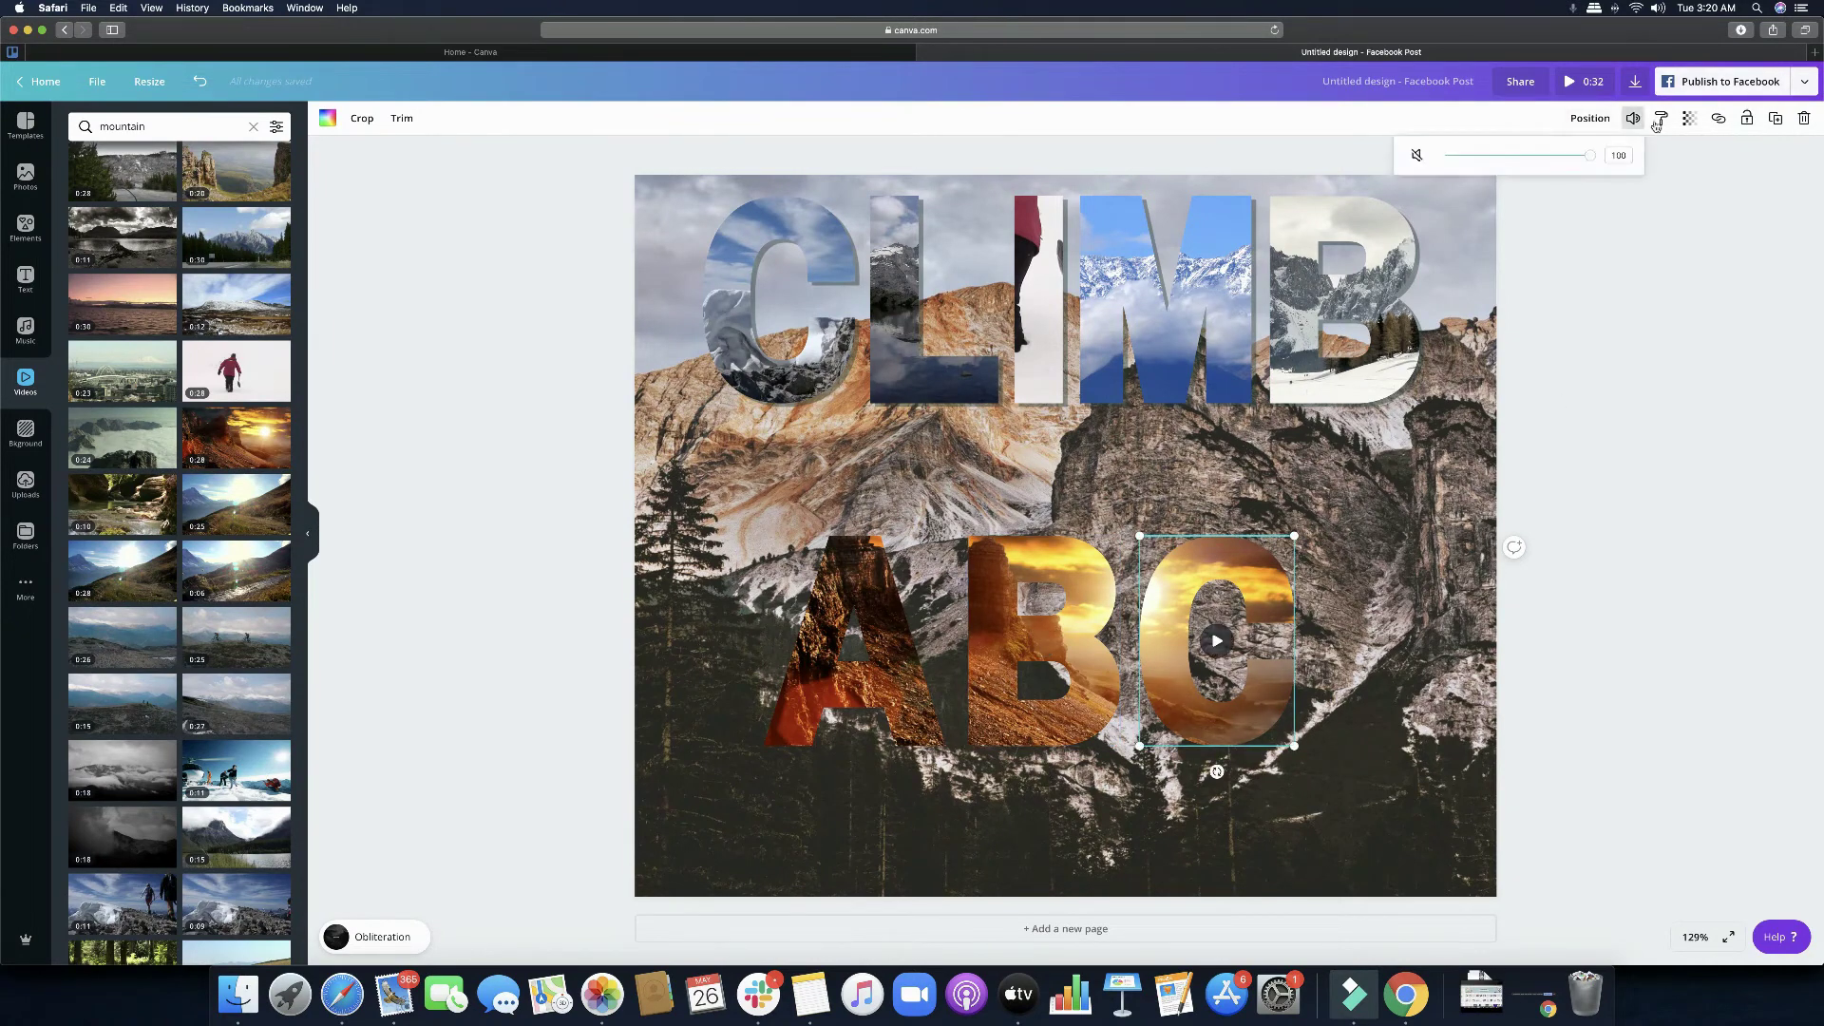
pyautogui.click(1416, 156)
pyautogui.click(994, 589)
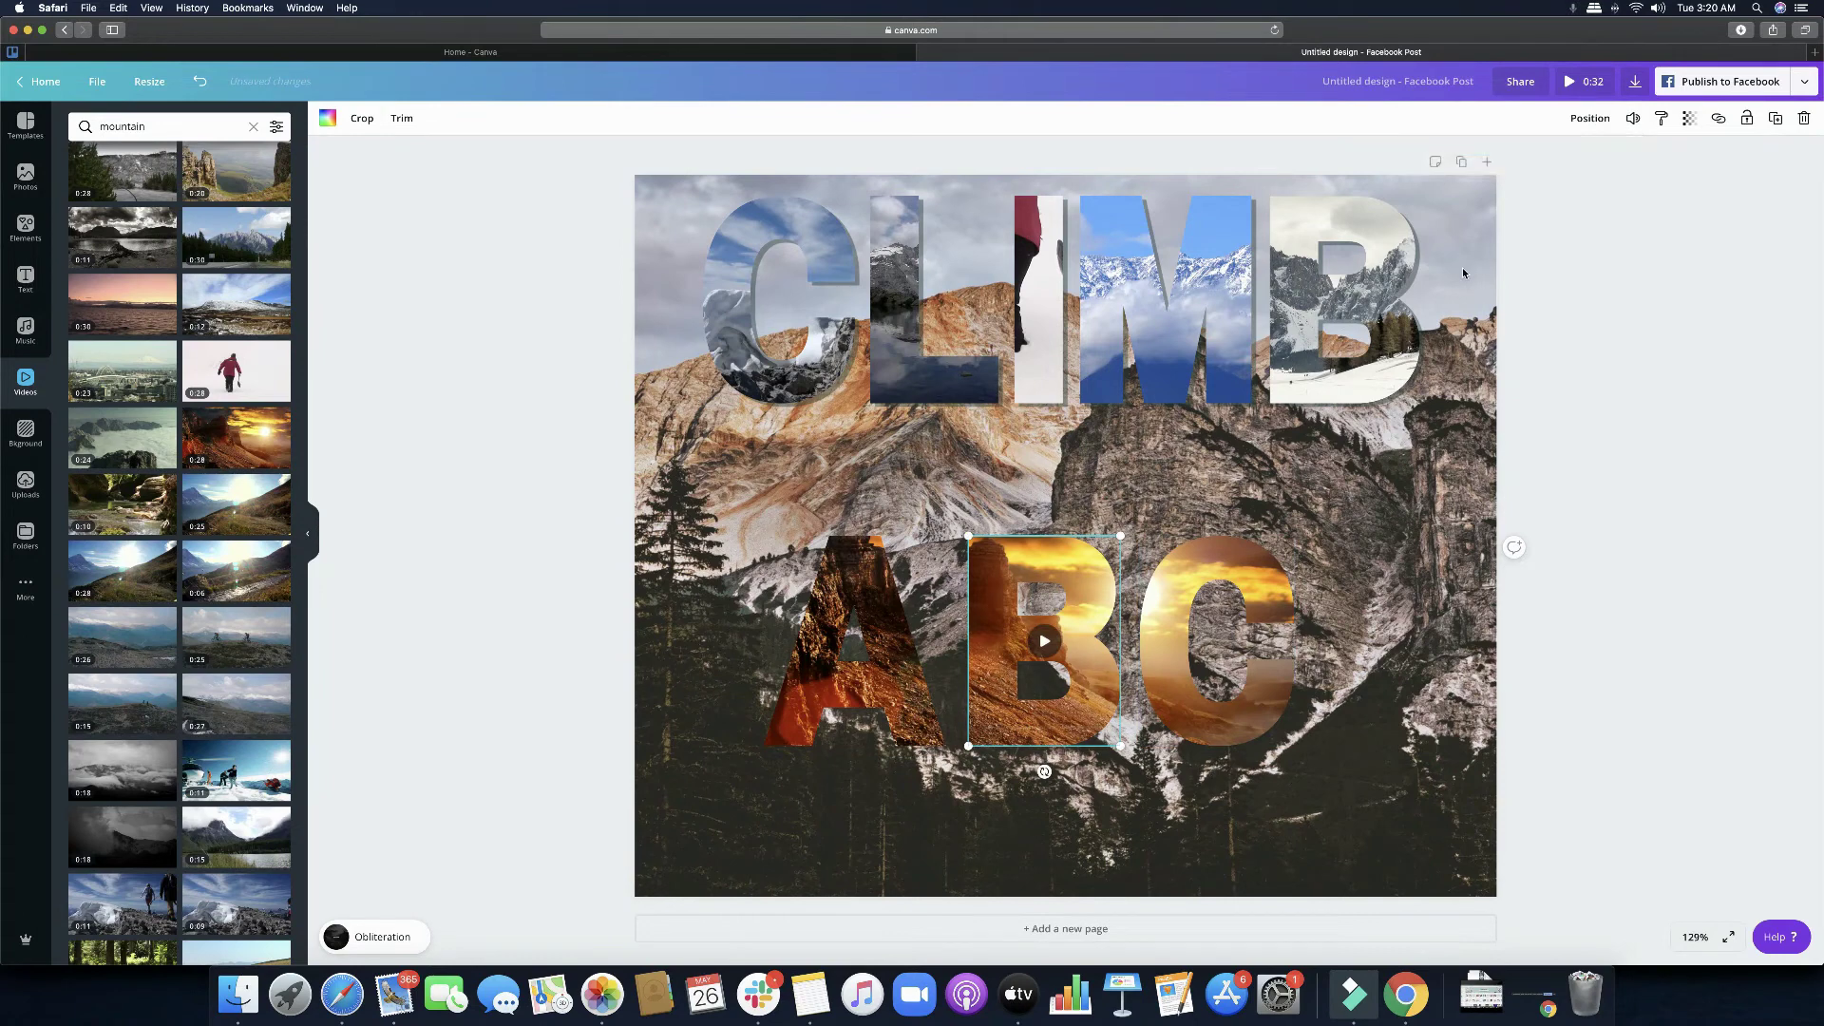
pyautogui.click(1632, 120)
pyautogui.click(1415, 156)
pyautogui.click(855, 687)
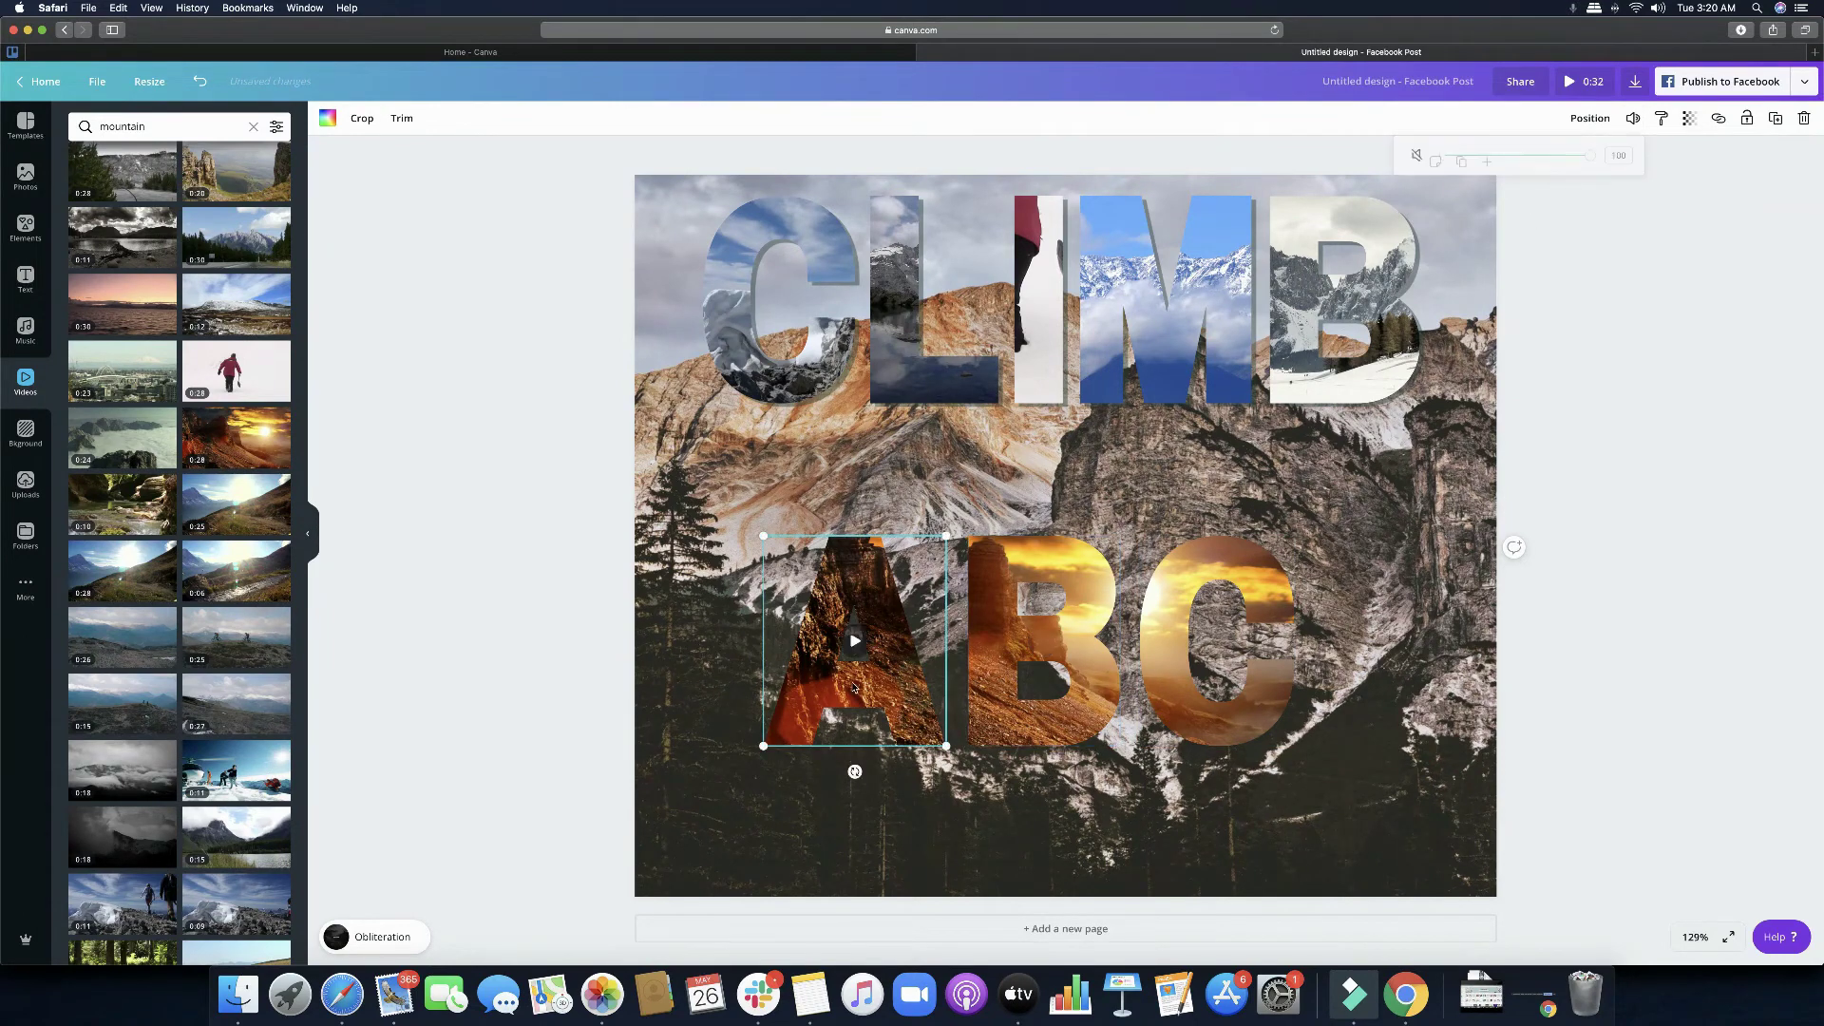
pyautogui.click(1632, 119)
pyautogui.click(1412, 156)
pyautogui.click(1589, 693)
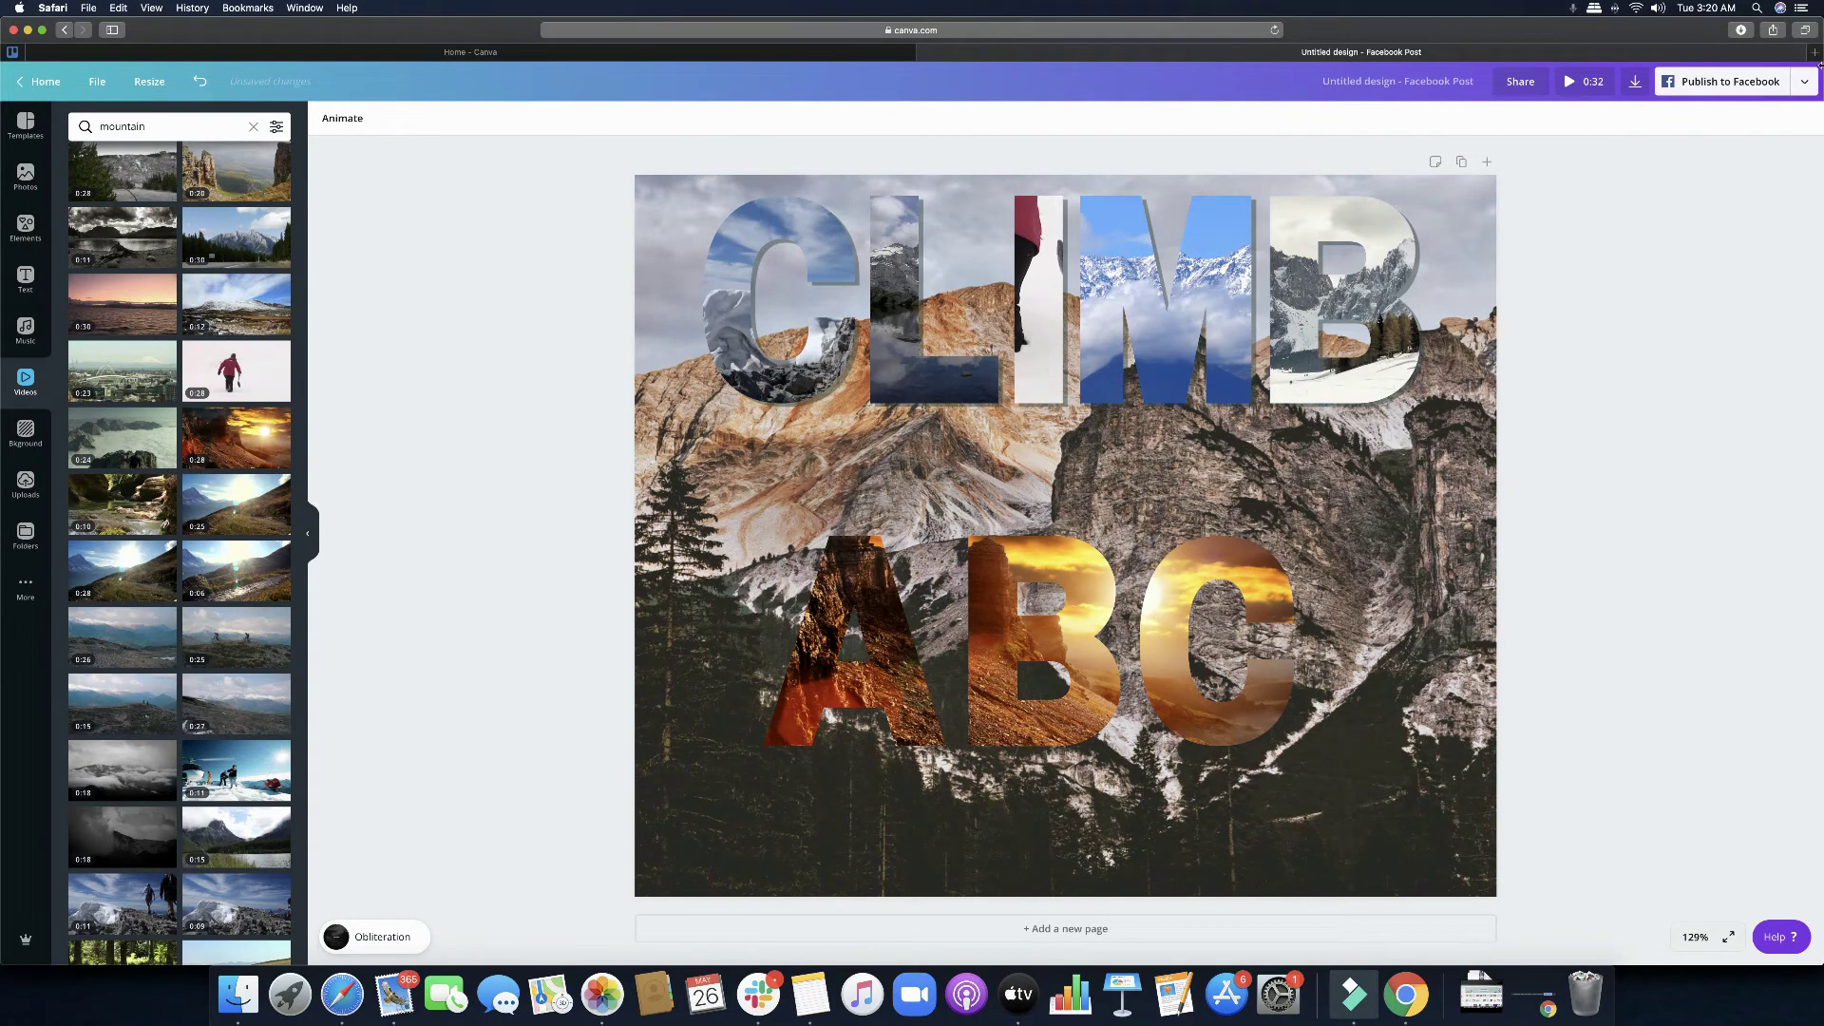
# Step: Preview the whole animated design with the CLIMB and ABC video letters, then return to the editor
pyautogui.click(1570, 83)
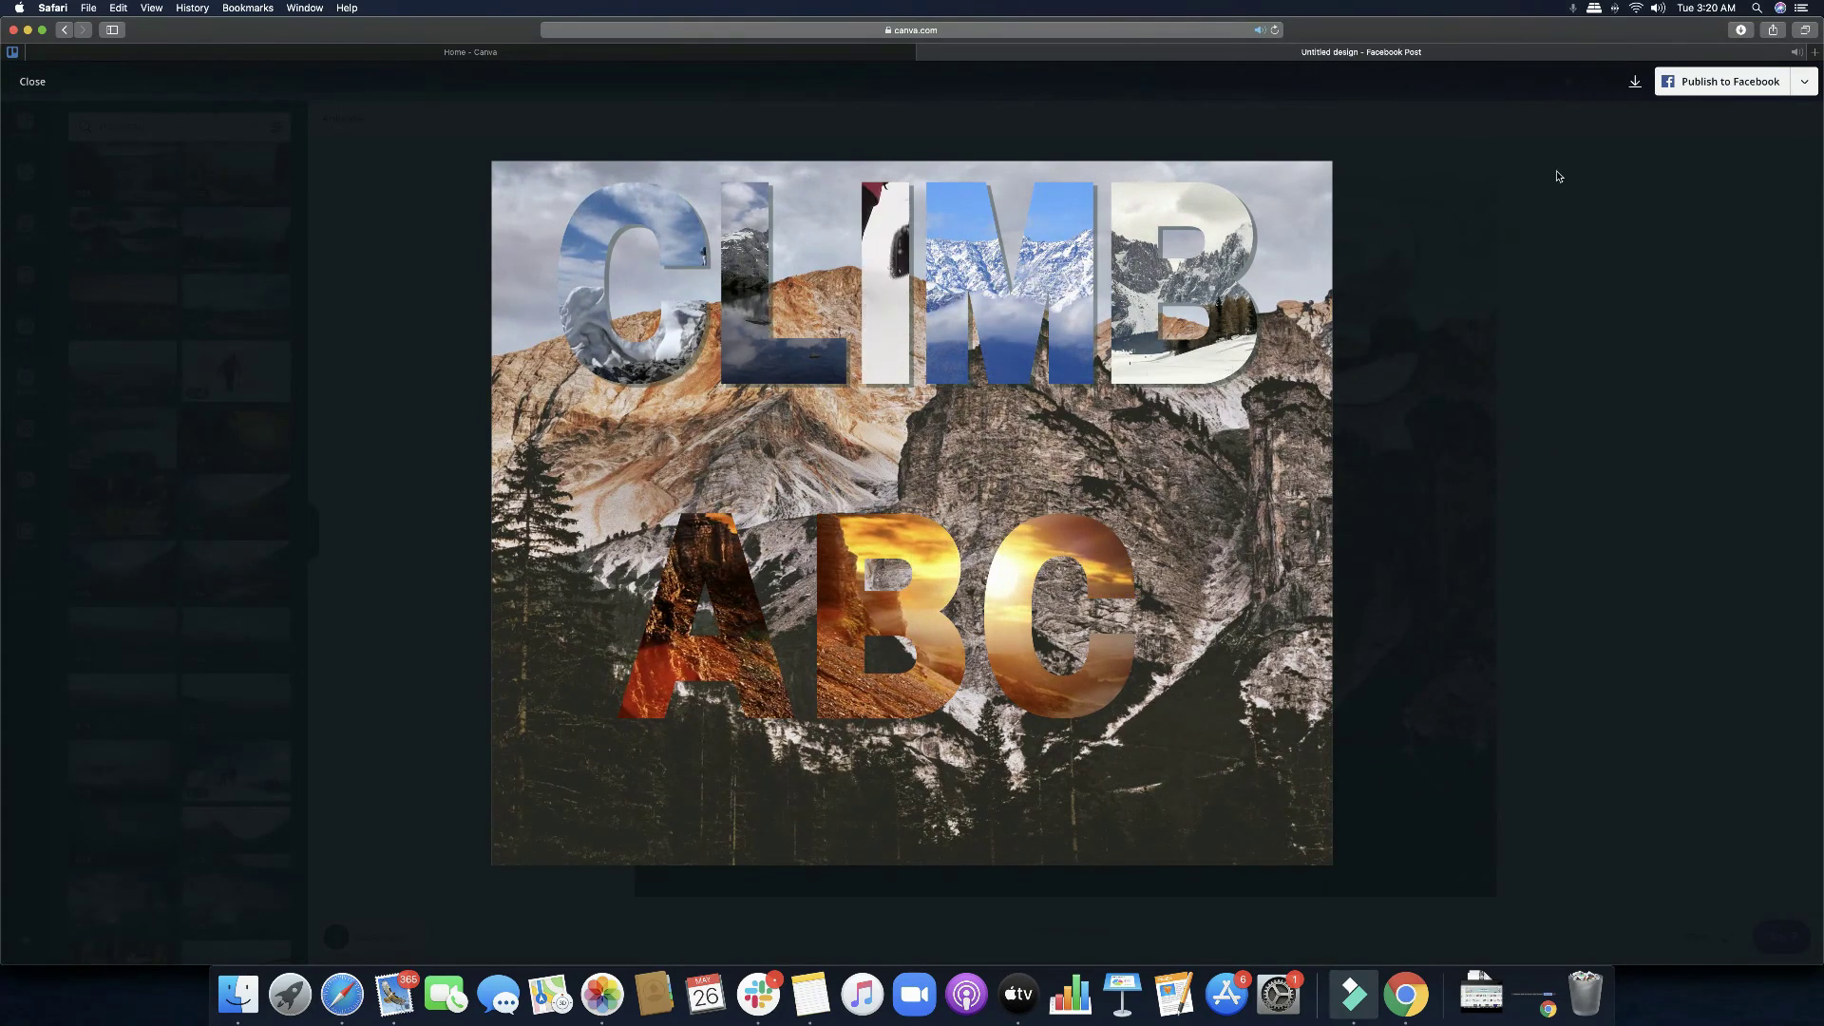
pyautogui.press('Escape')
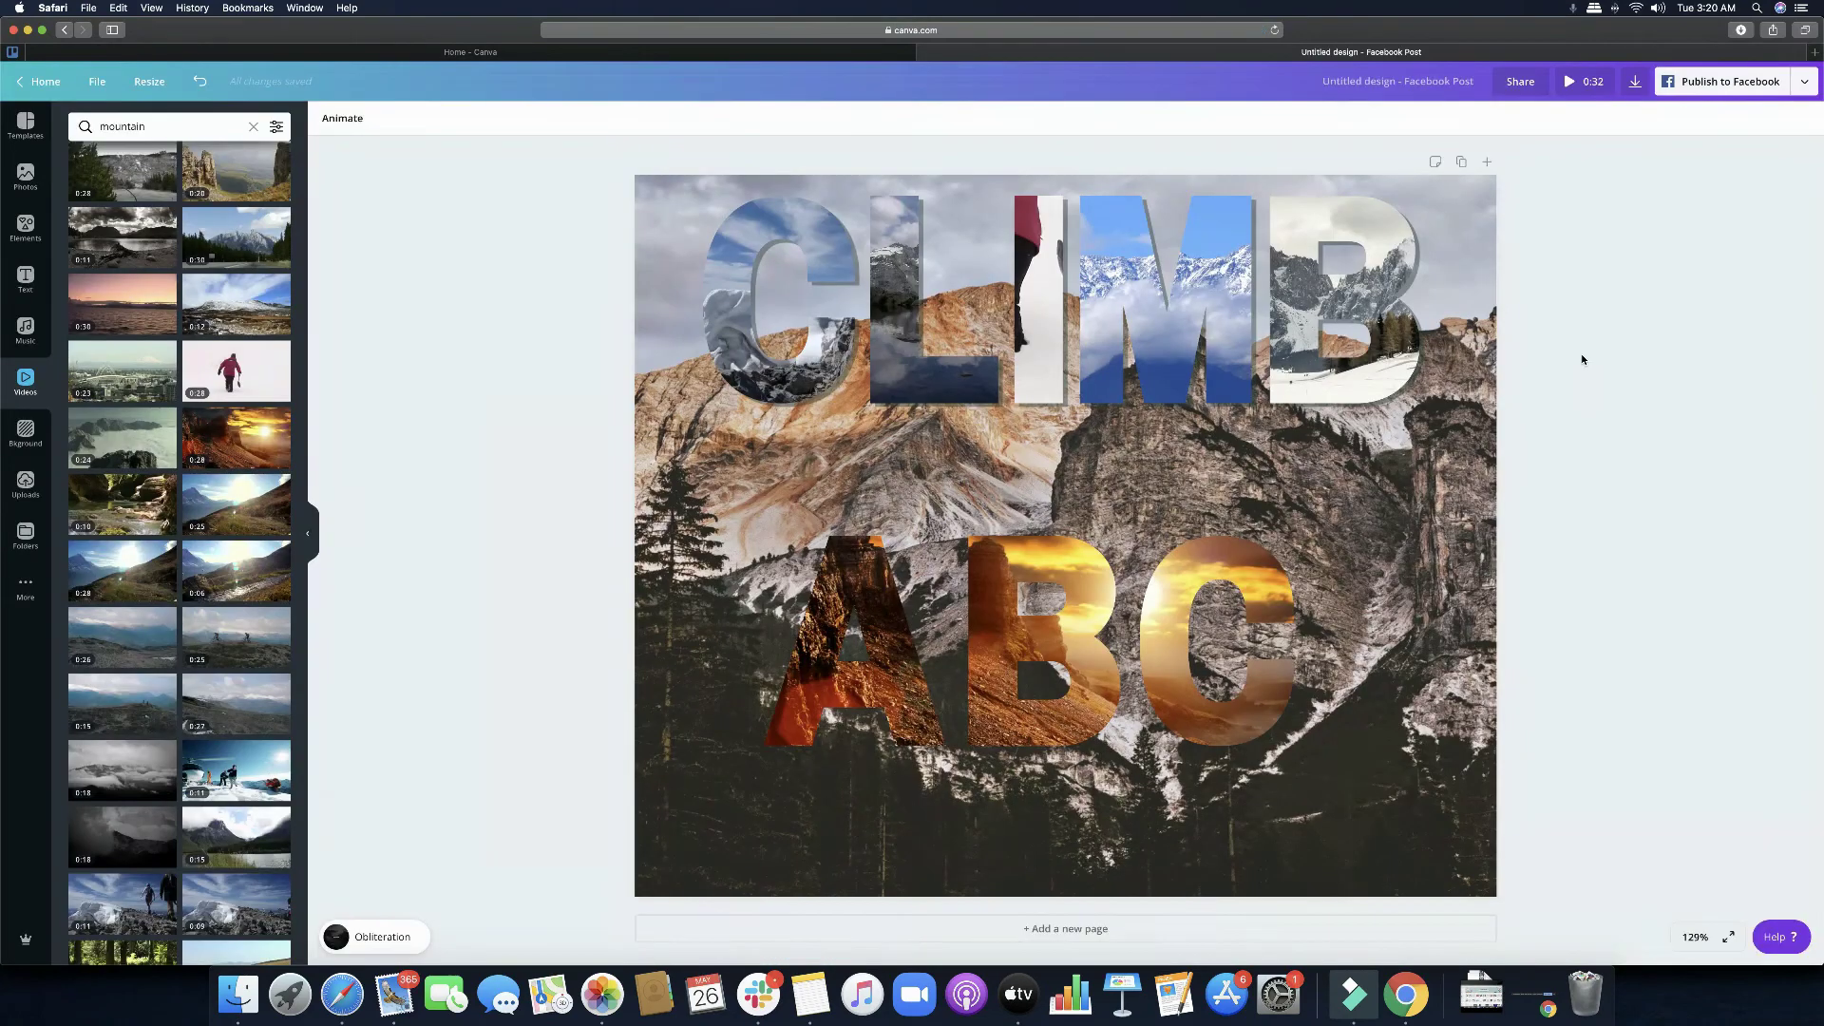